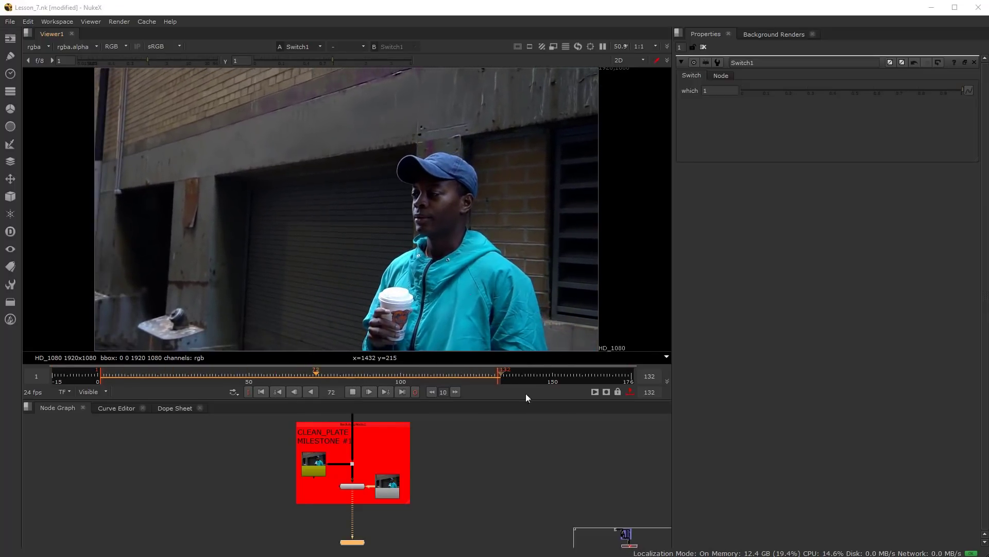
- Stop the playback and park the playhead on frame 101 to inspect the man's teal jacket up close
left_click(354, 391)
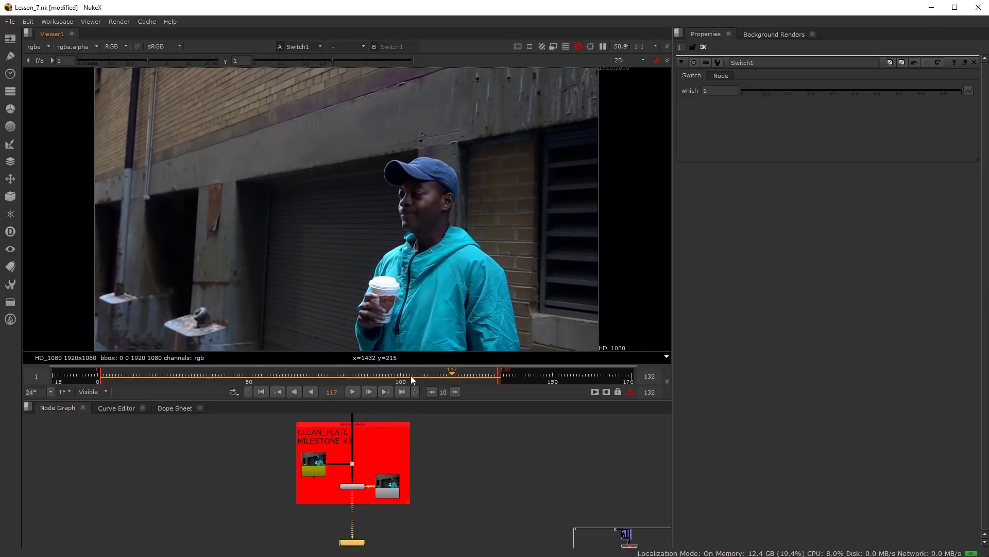
left_click(412, 373)
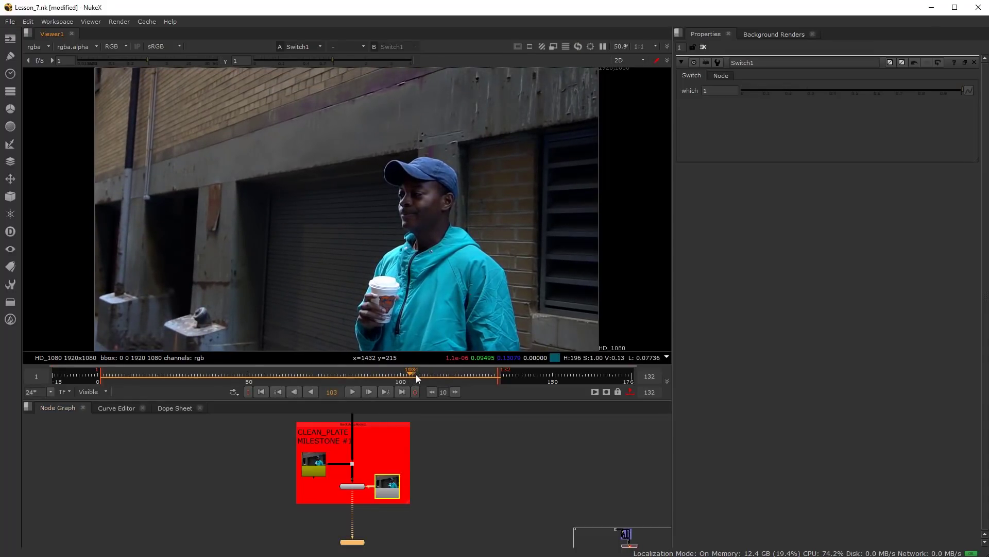
left_click(313, 466)
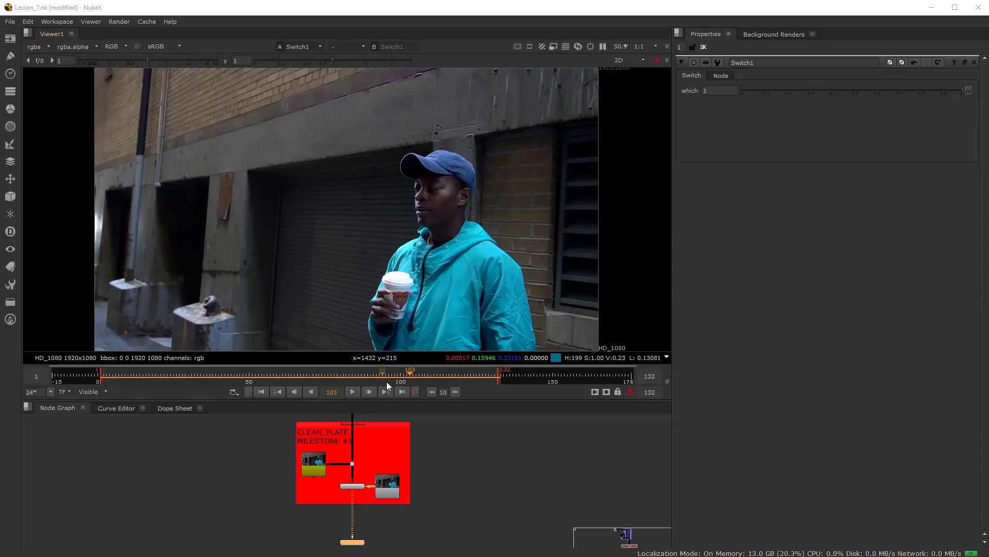
left_click_drag(407, 377, 404, 377)
left_click_drag(405, 378, 407, 378)
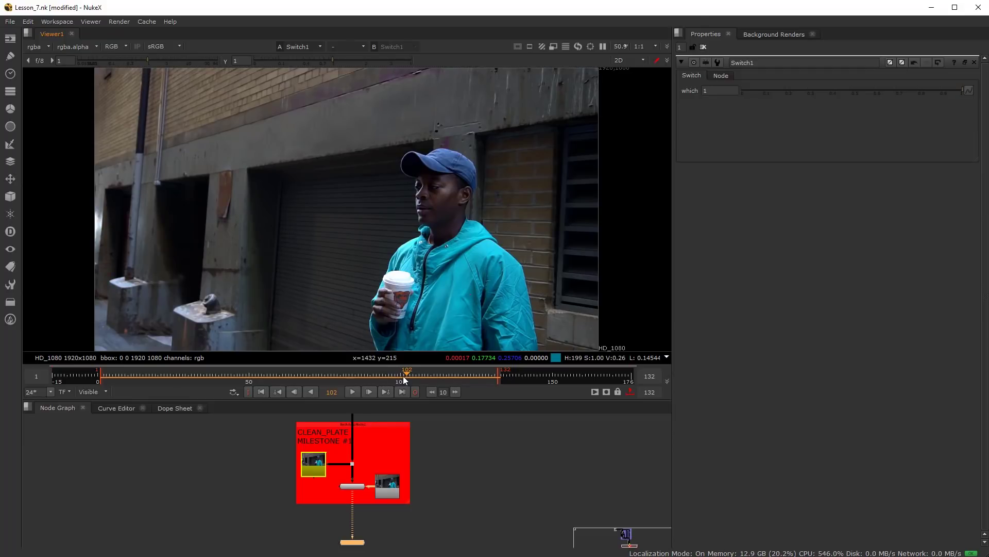
key("Left")
scroll(512, 311, "up", 3)
scroll(510, 304, "up", 1)
middle_click_drag(510, 304, 485, 251)
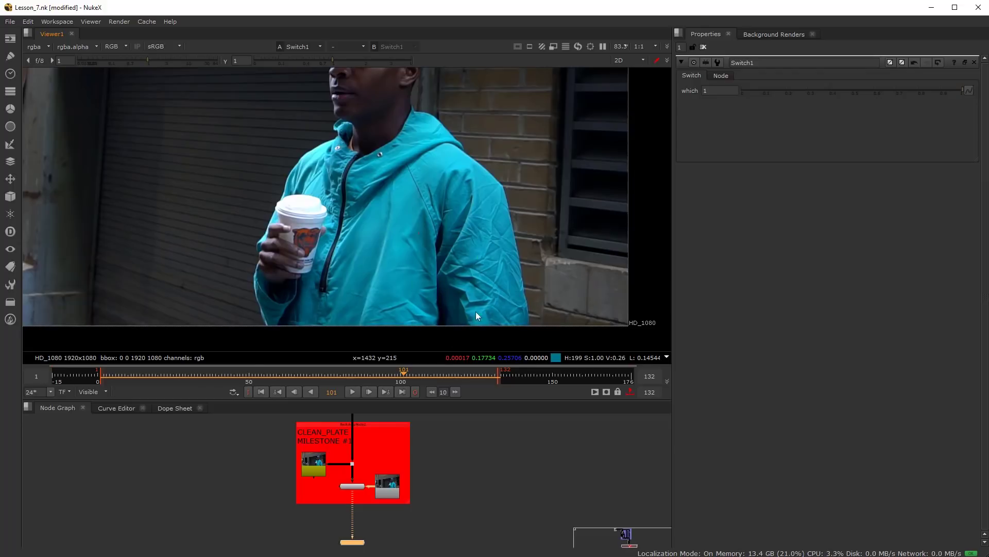
left_click(330, 534)
scroll(330, 529, "up", 3)
key("f")
scroll(328, 512, "down", 3)
scroll(354, 517, "up", 4)
scroll(331, 463, "up", 5)
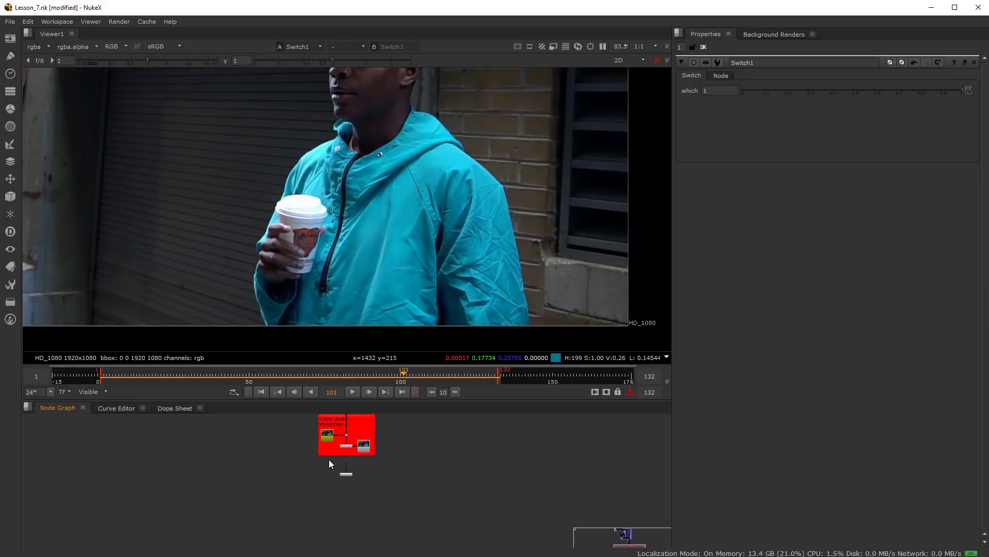
left_click(147, 21)
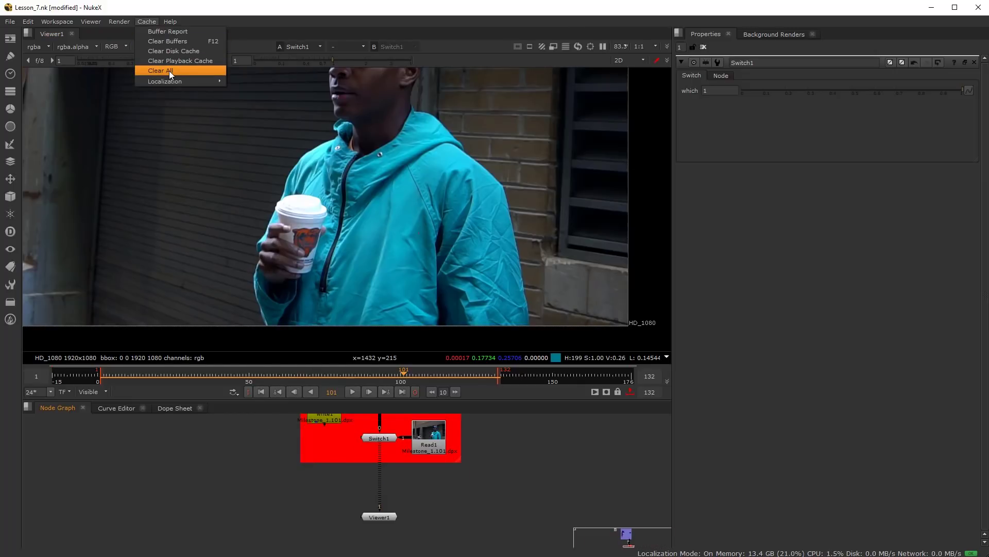
left_click(310, 492)
scroll(247, 479, "down", 3)
middle_click_drag(245, 478, 236, 478)
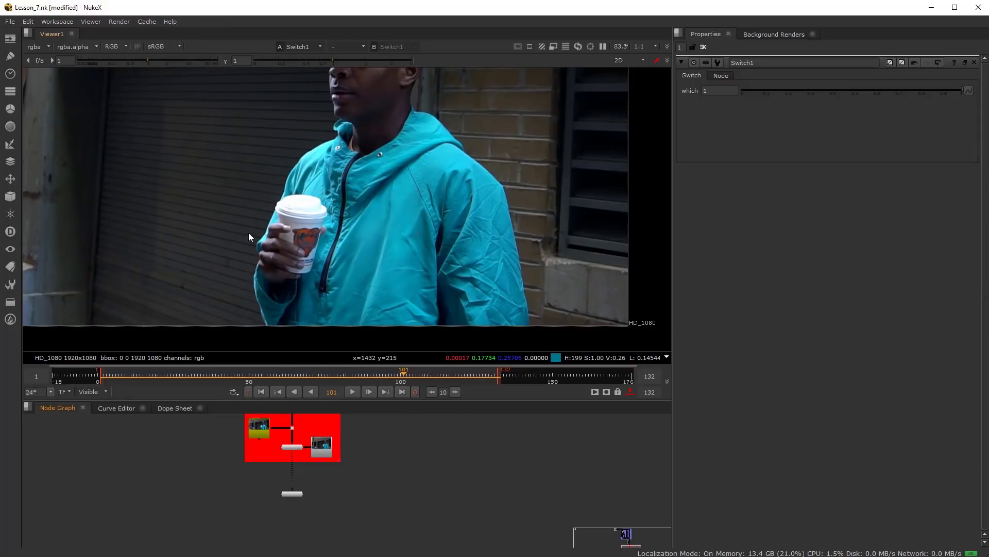
left_click(148, 22)
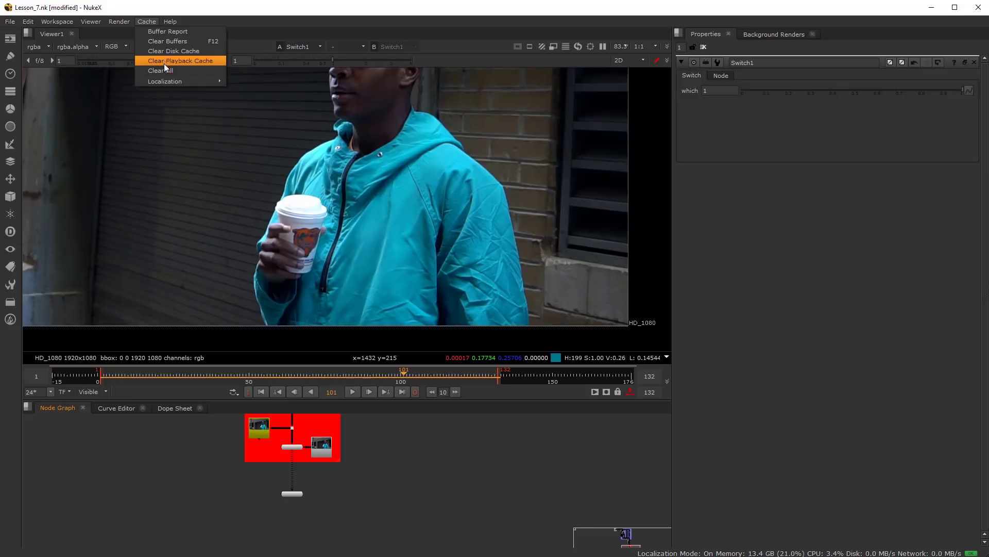
mouse_move(171, 80)
mouse_move(257, 102)
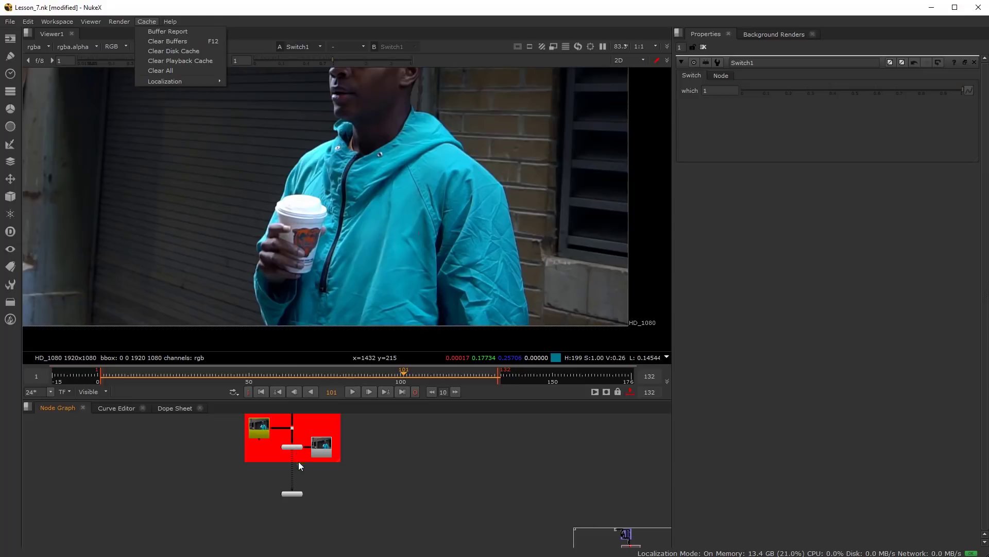
left_click(253, 466)
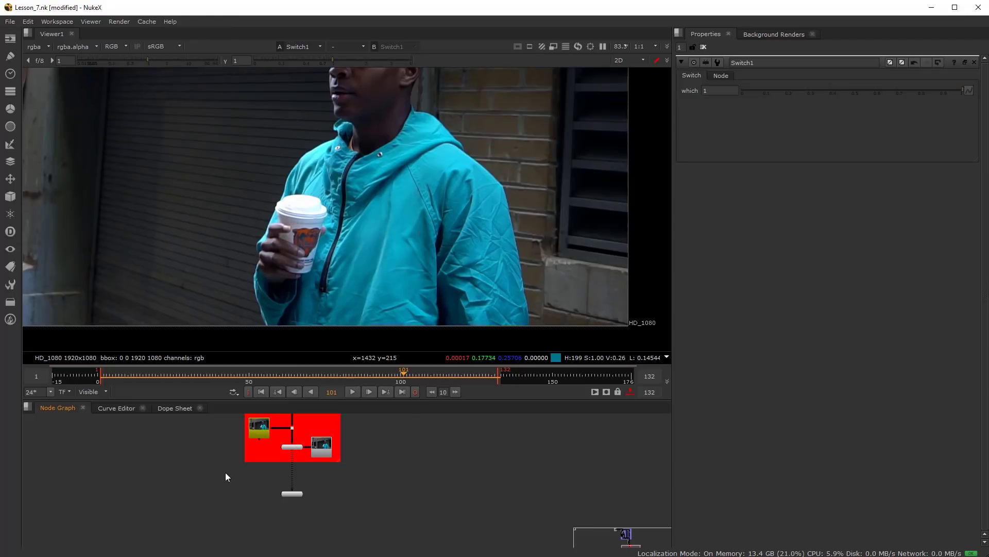
- Add a SmartVector node just below the red CLEAN_PLATE MILESTONE #1 backdrop in the node graph
scroll(227, 476, "up", 3)
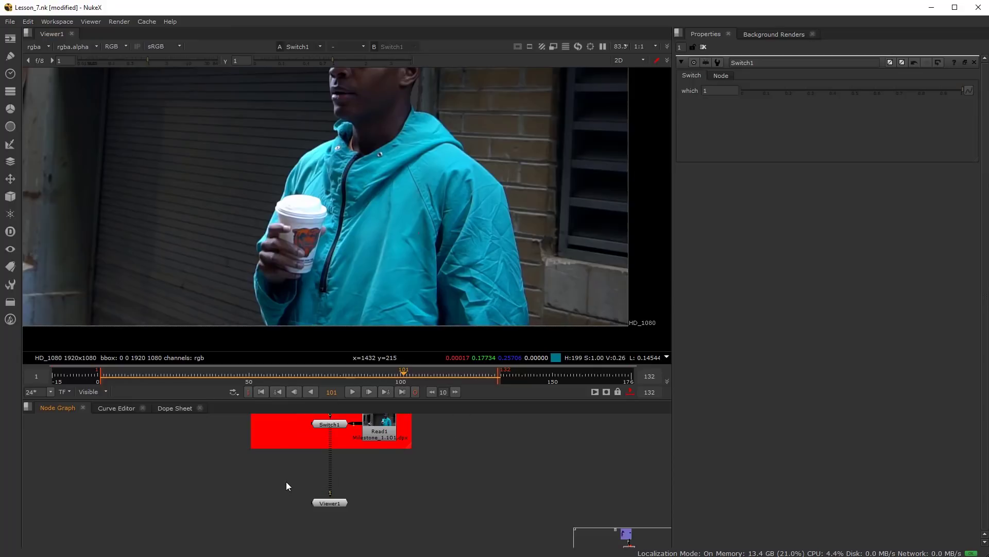
key("Tab")
type("sm")
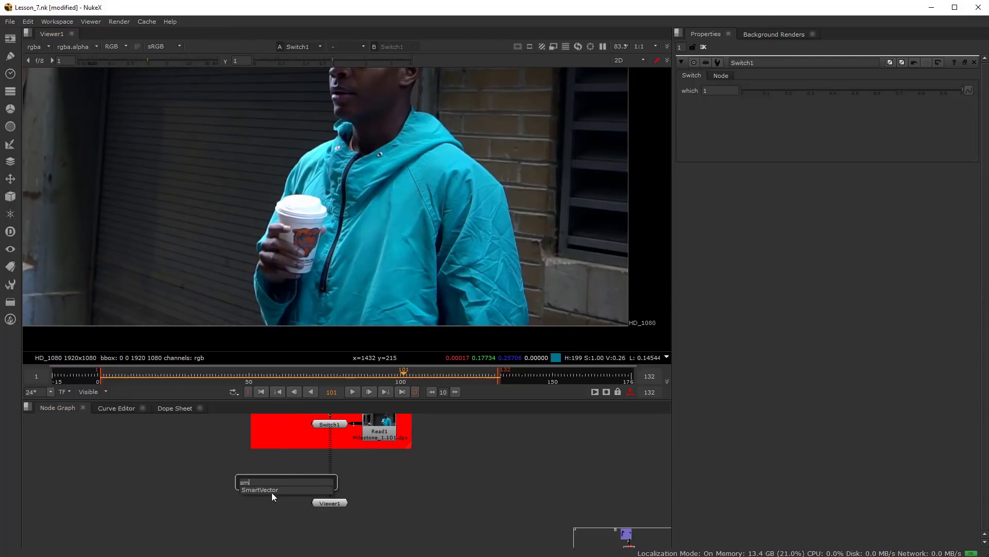
left_click(271, 490)
left_click_drag(279, 482, 271, 471)
middle_click_drag(309, 467, 311, 482)
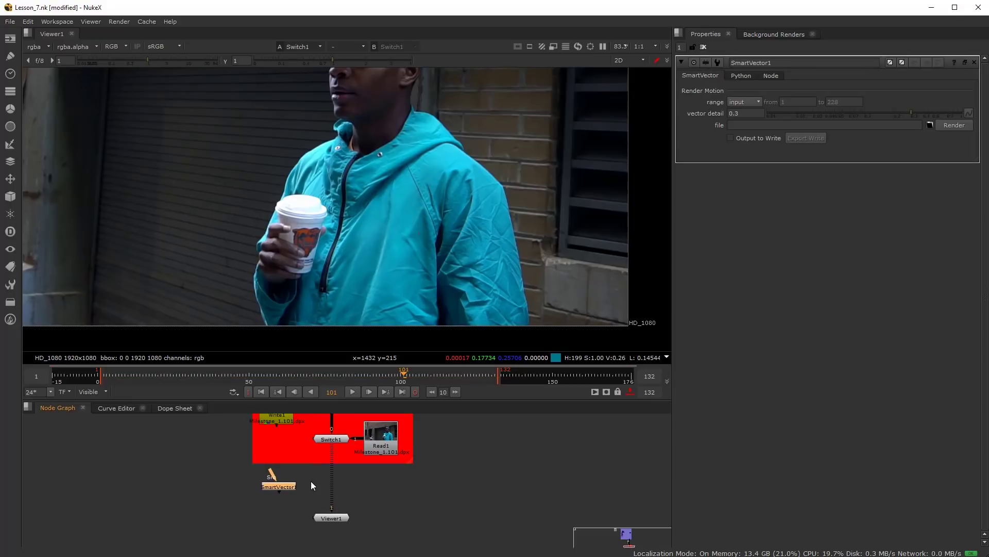
- Connect the SmartVector's source input to Switch1 and set its vector detail to 1
scroll(311, 482, "up", 2)
left_click_drag(264, 472, 338, 422)
scroll(288, 506, "down", 2)
scroll(289, 509, "up", 3)
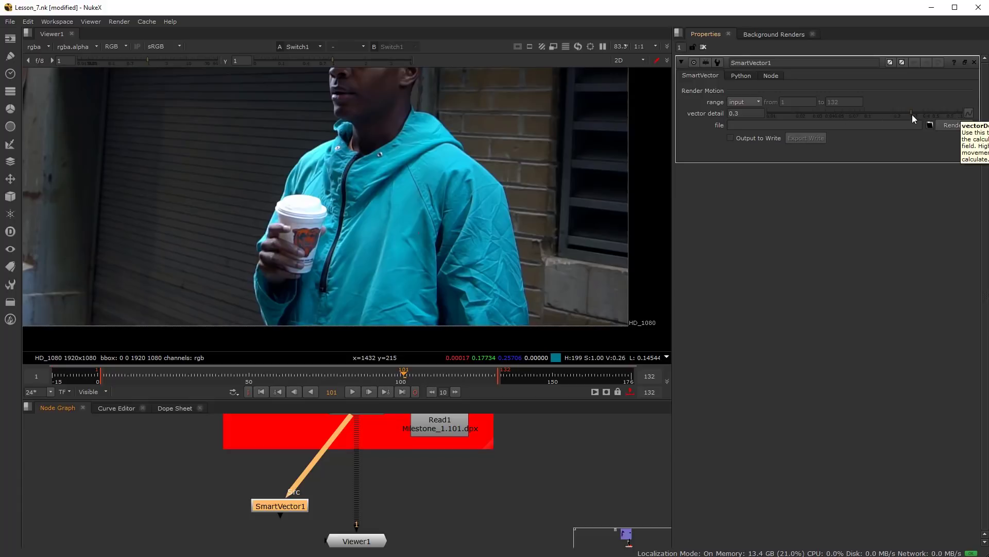
left_click_drag(911, 113, 977, 123)
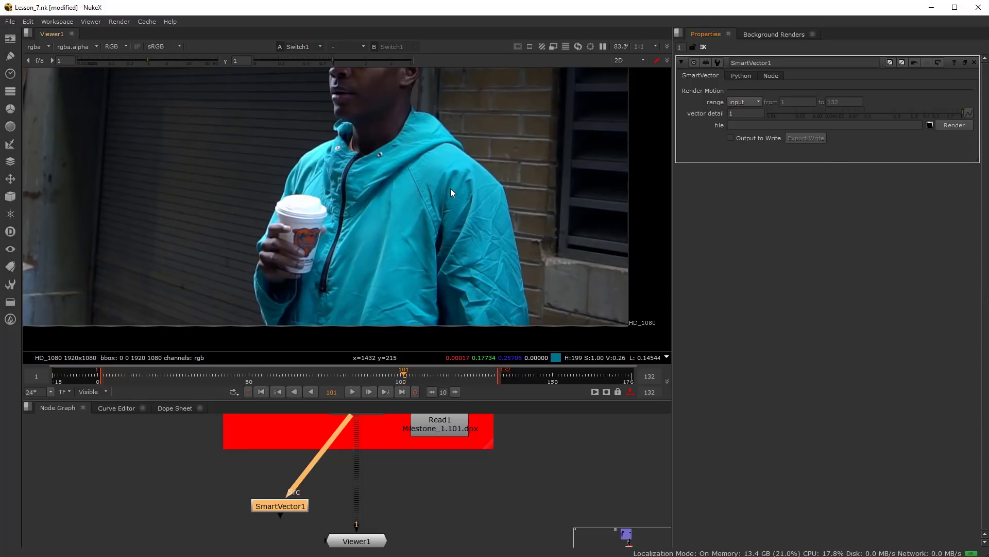
- Browse for the SmartVector's output file location and open the folder D:/NKE_104_Class_Files/Smart_Vect
left_click(753, 126)
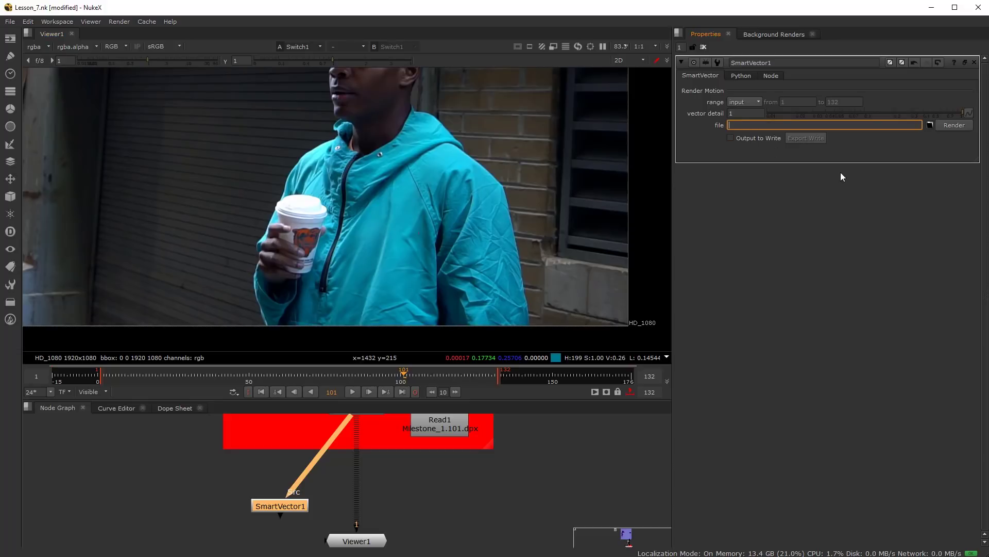
left_click(930, 125)
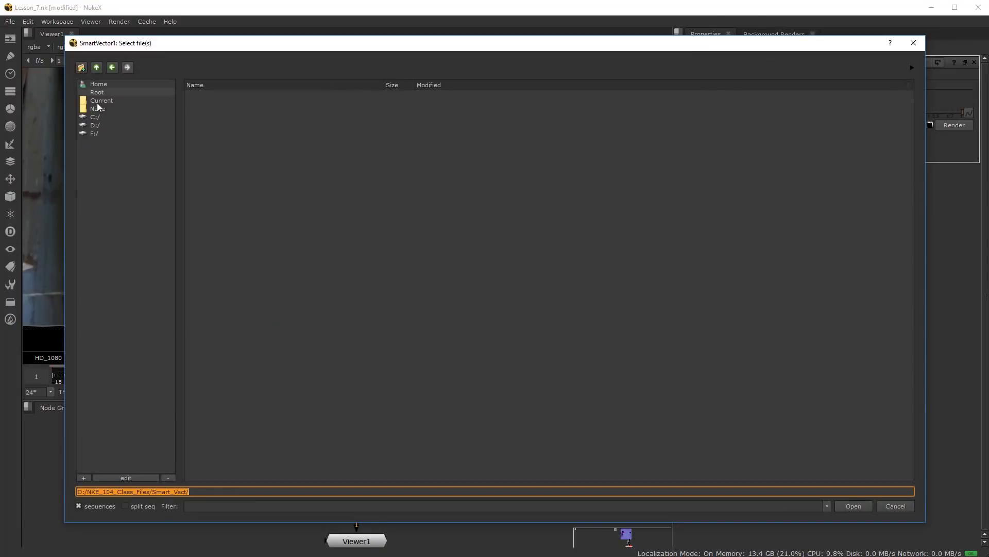
left_click(113, 84)
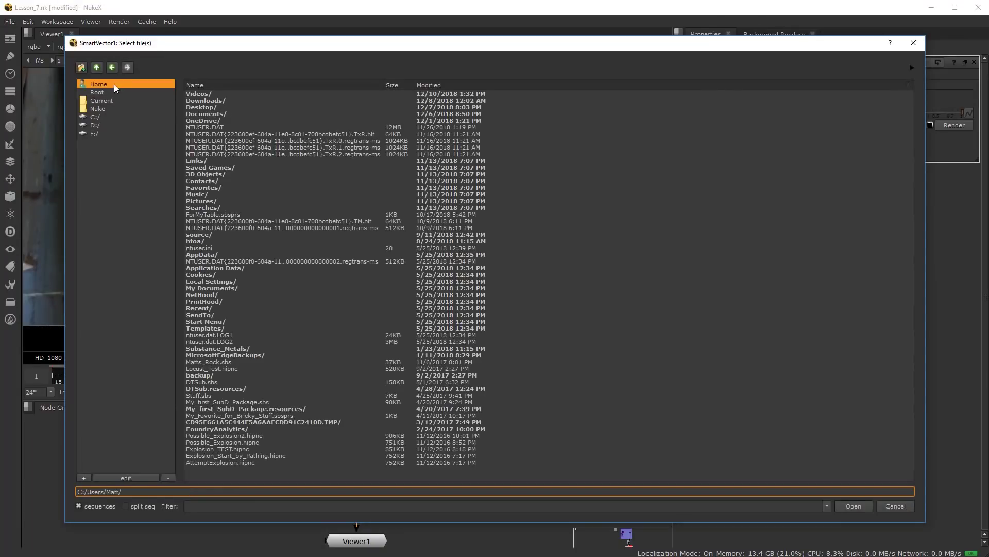
left_click(98, 117)
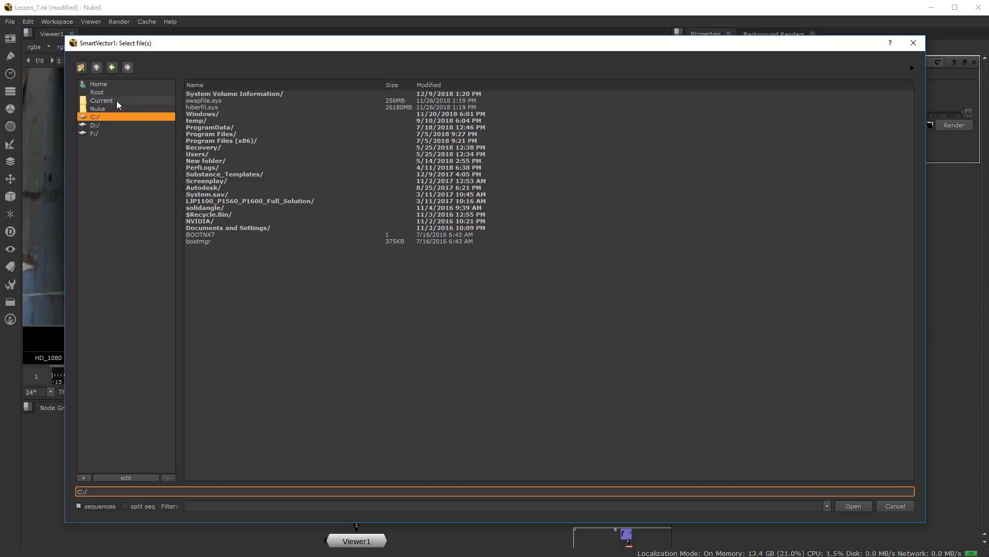
left_click(103, 125)
left_click(246, 95)
double_click(246, 95)
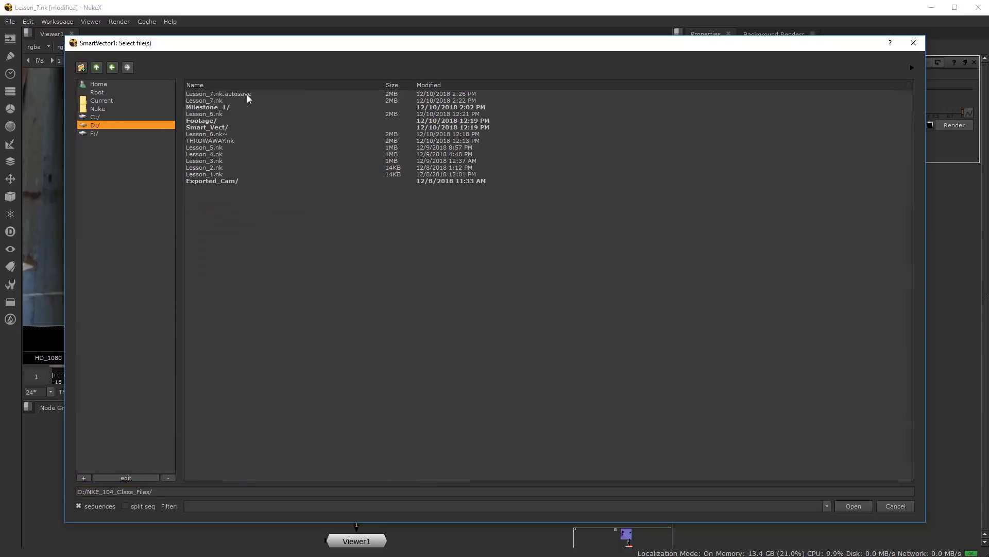
double_click(213, 126)
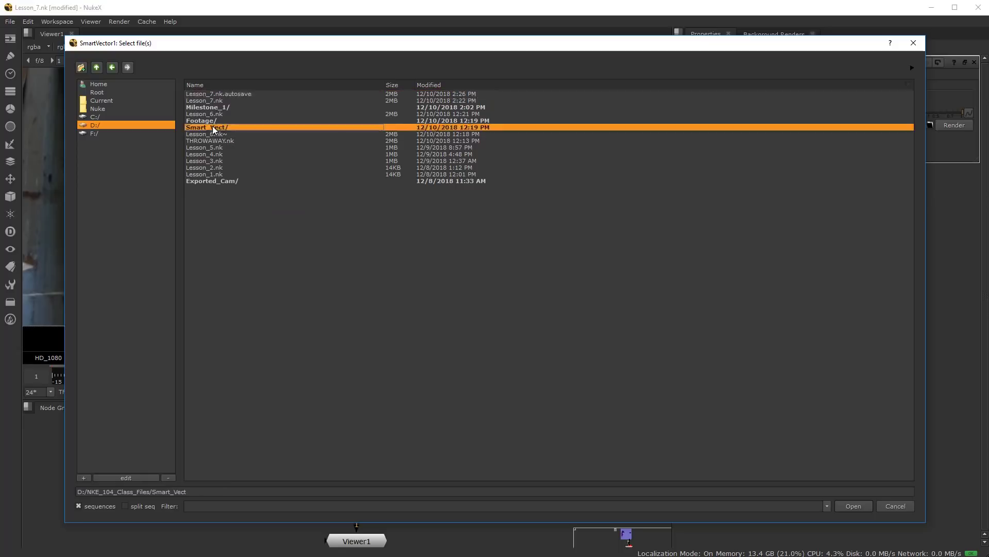
- Name the SmartVector output sequence Smart_Vec.###.exr inside the Smart_Vect folder and confirm the file path
left_click(214, 493)
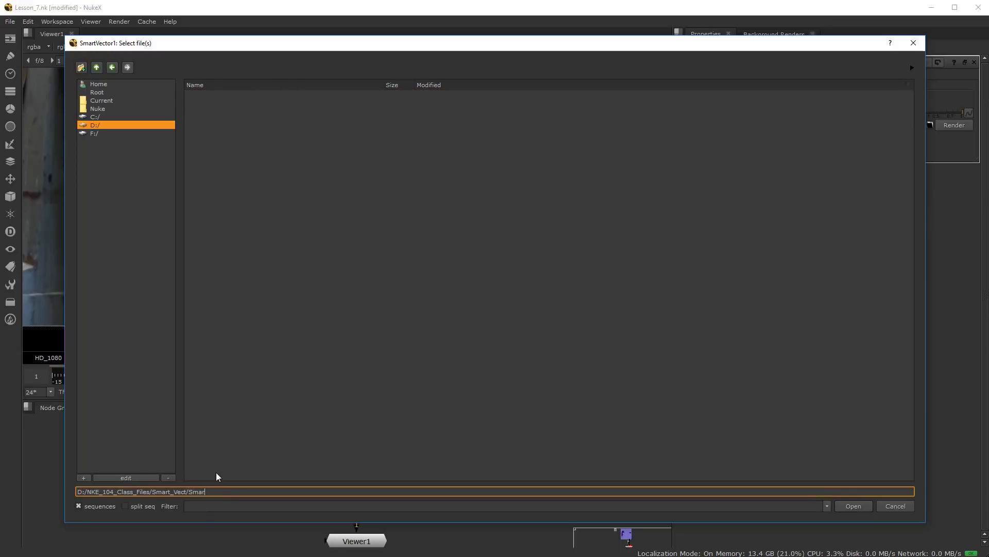
type("Smart_Vec")
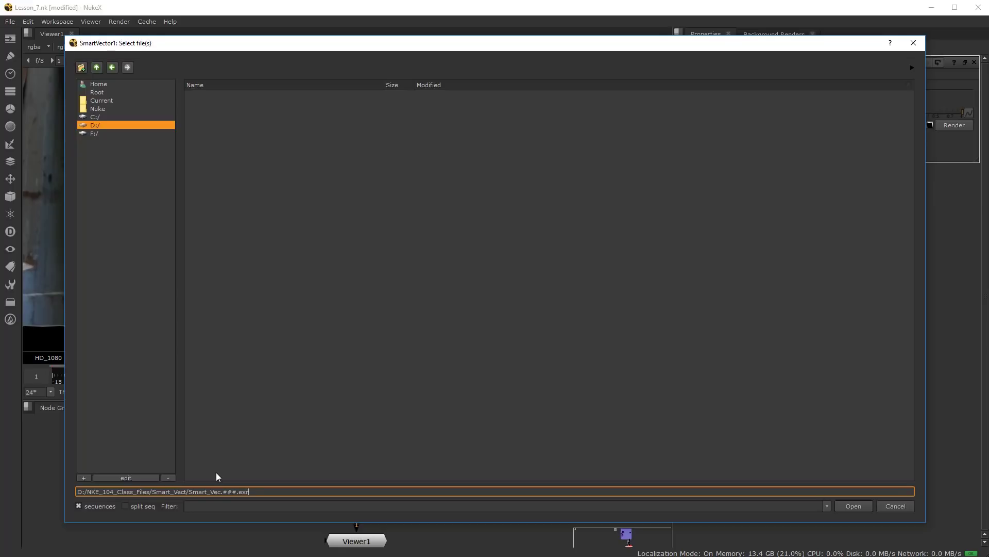
type(".###.exr")
key("Return")
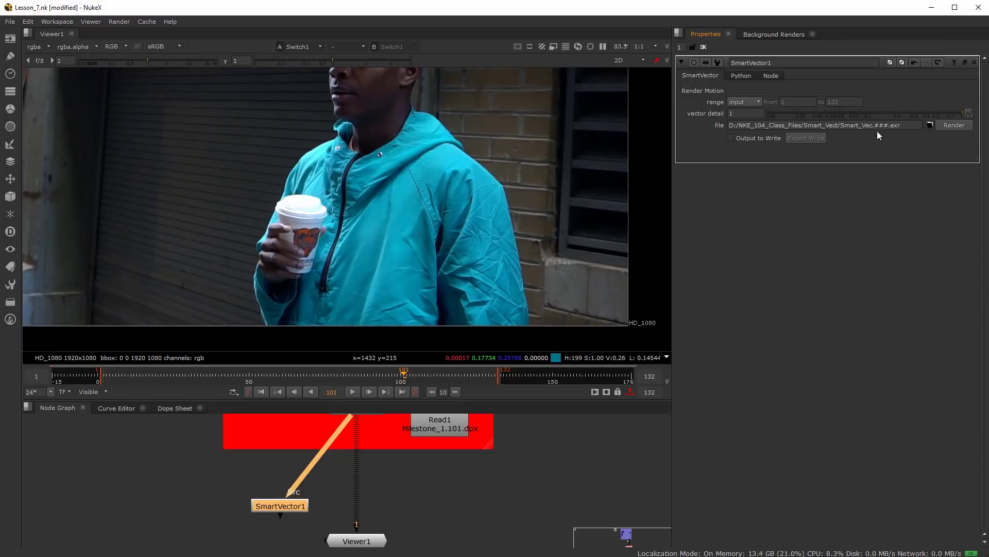
left_click_drag(907, 125, 684, 124)
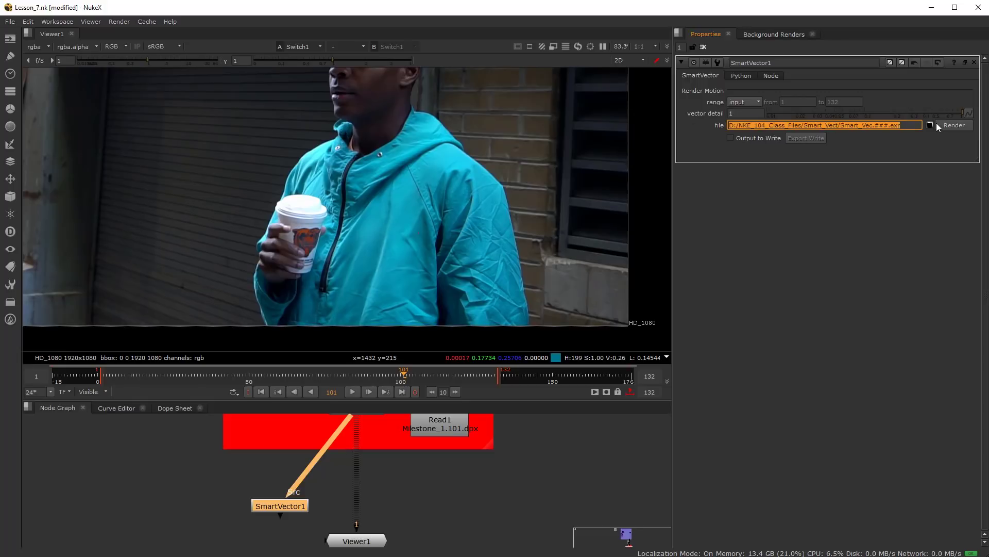
left_click(912, 128)
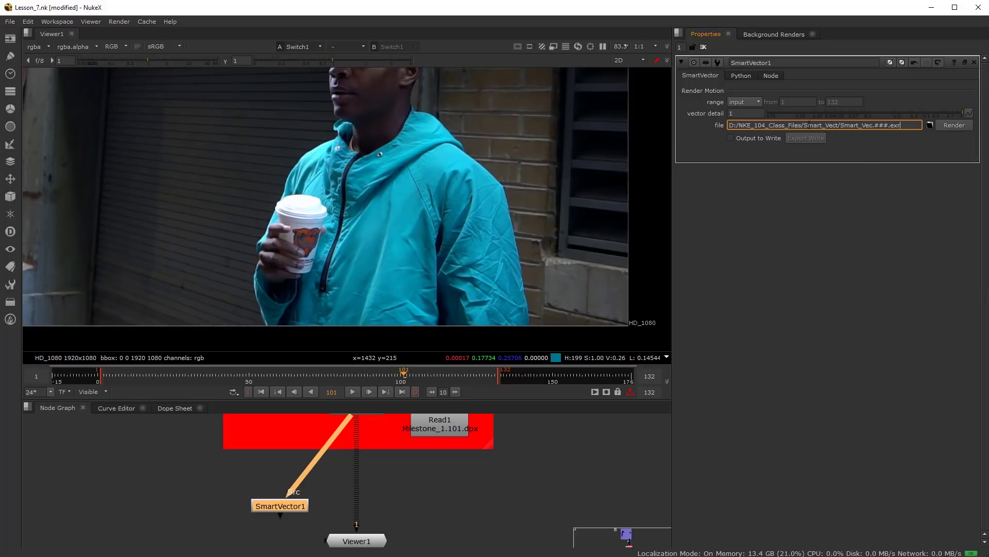
- Copy the relative path expression [file dirname [value root.name]] from the start of Write1's file path
scroll(415, 487, "down", 3)
middle_click_drag(387, 477, 388, 499)
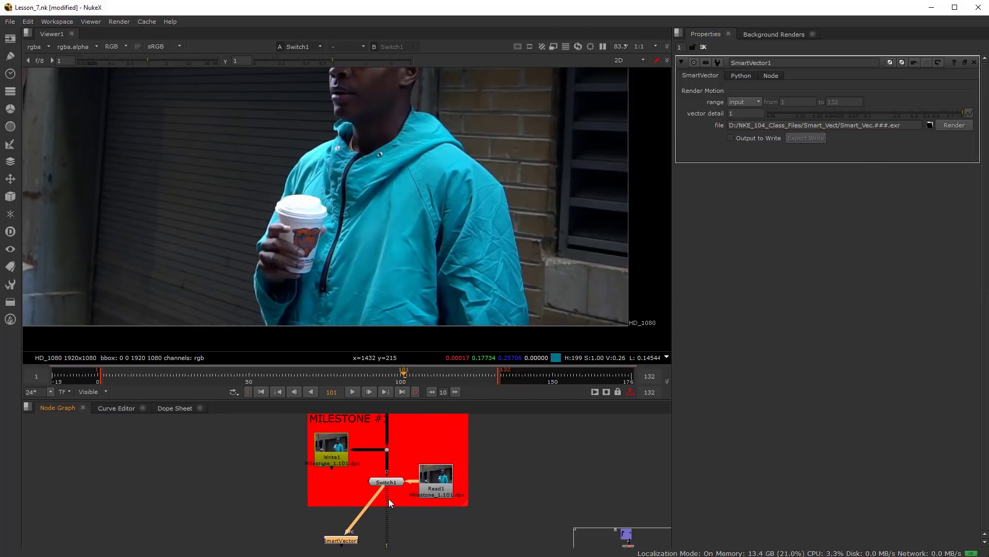
scroll(333, 475, "up", 2)
double_click(335, 444)
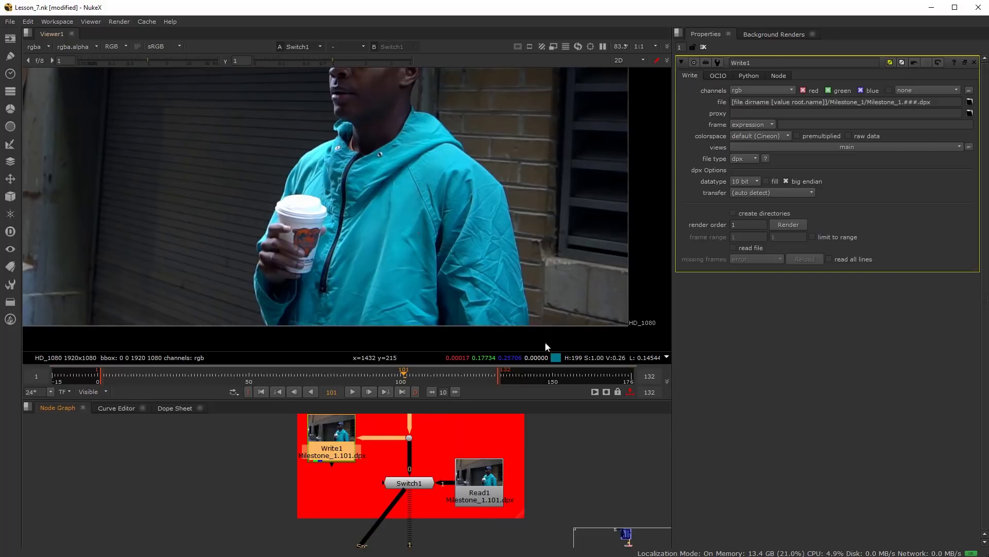
left_click_drag(827, 102, 689, 106)
key("ctrl+c")
scroll(379, 493, "down", 3)
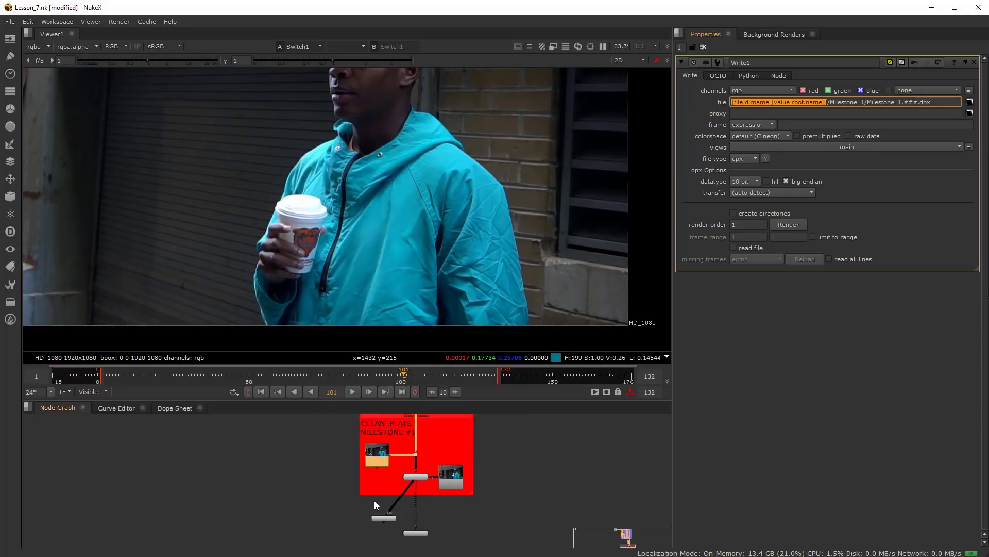
- Replace D:/NKE_104_Class_Files in the SmartVector1 file path with the copied expression [file dirname [value root.name]]
scroll(393, 506, "up", 3)
double_click(399, 490)
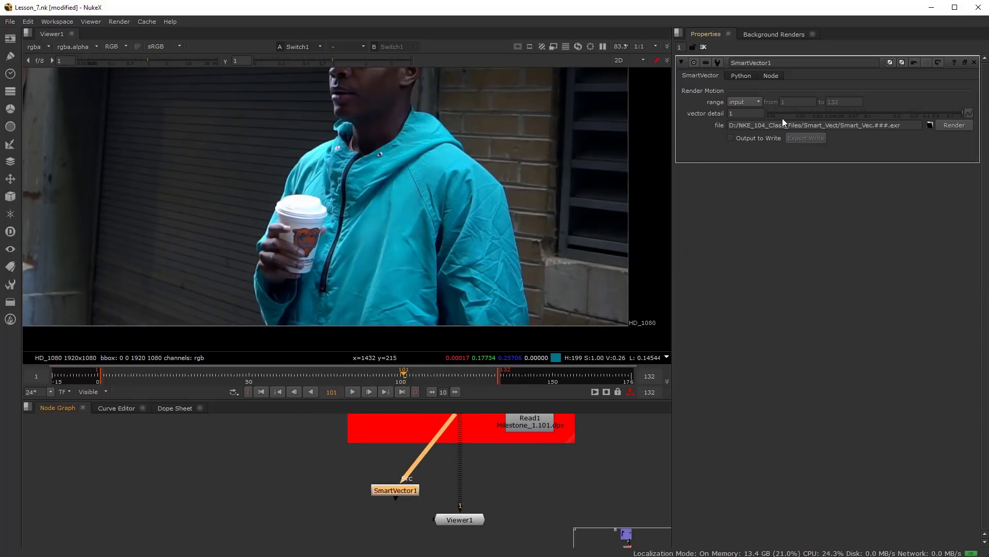
left_click_drag(801, 127, 658, 146)
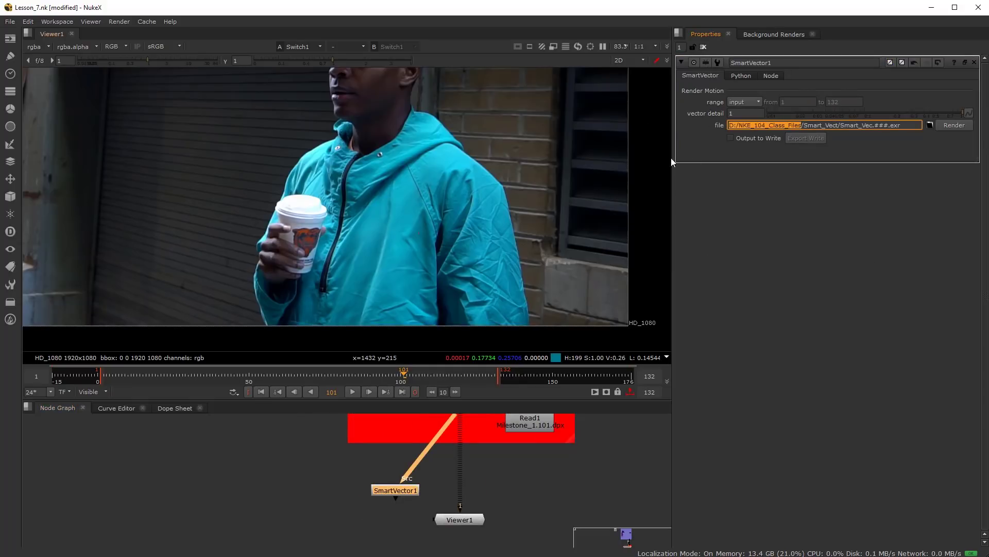
key("ctrl+v")
left_click(828, 210)
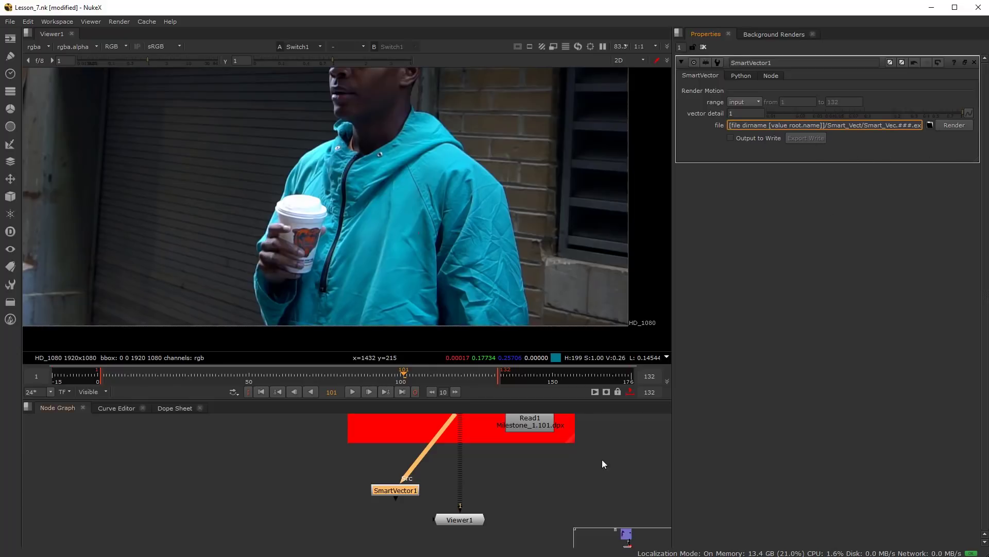
left_click(501, 481)
left_click(406, 492)
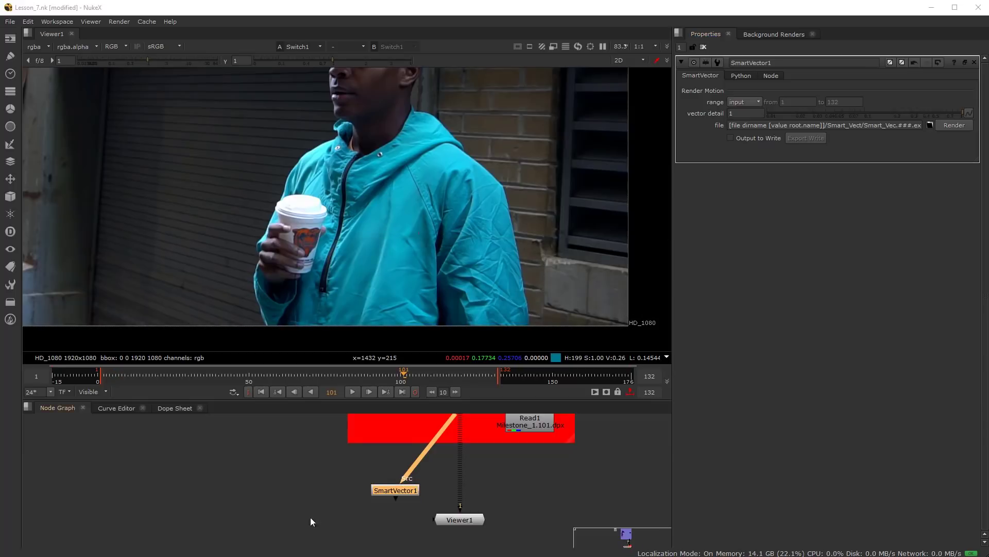
scroll(330, 503, "up", 2)
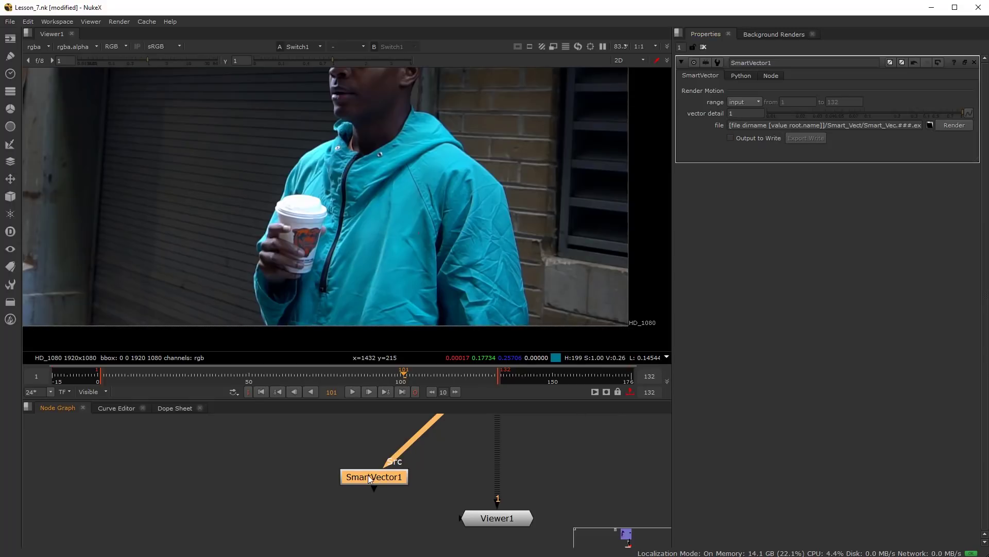
- View SmartVector1 with the smartvector layer displayed and check the vectors at frames 44 and 24
key("1")
left_click(45, 47)
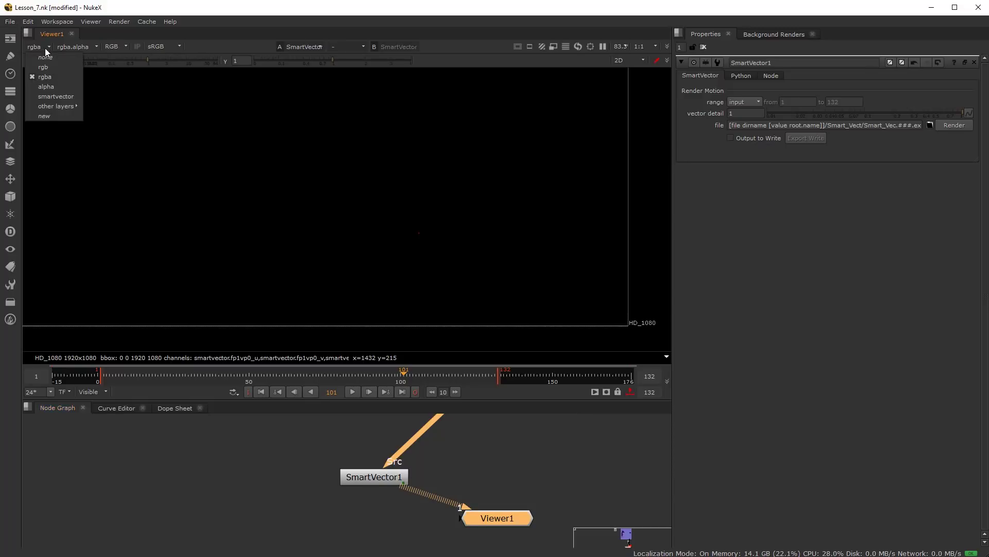
left_click(55, 96)
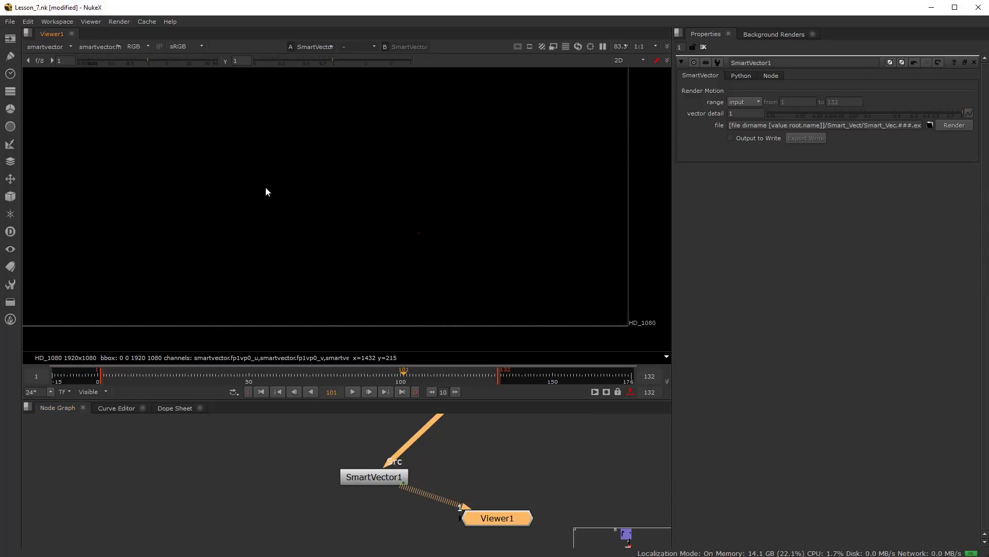
scroll(265, 186, "down", 4)
left_click(230, 372)
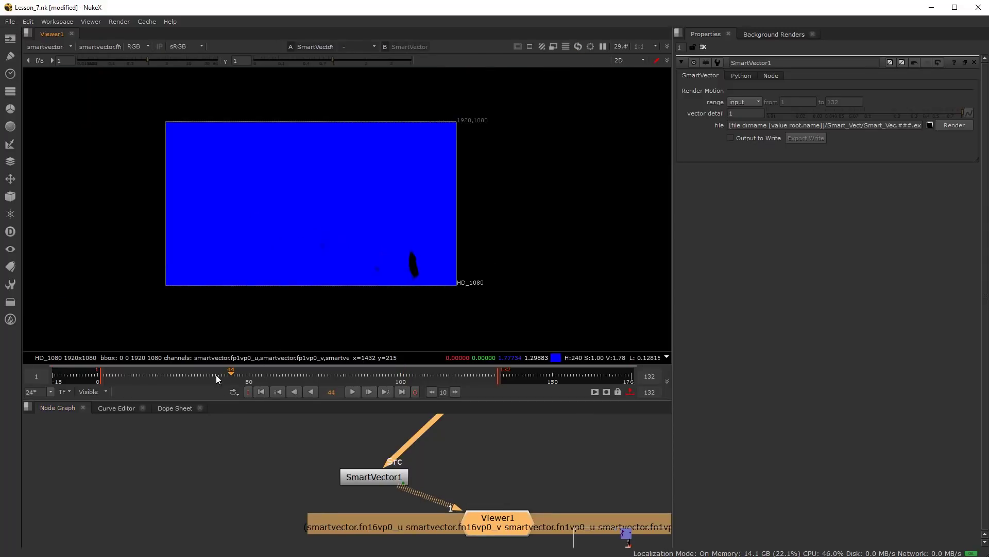
left_click(170, 373)
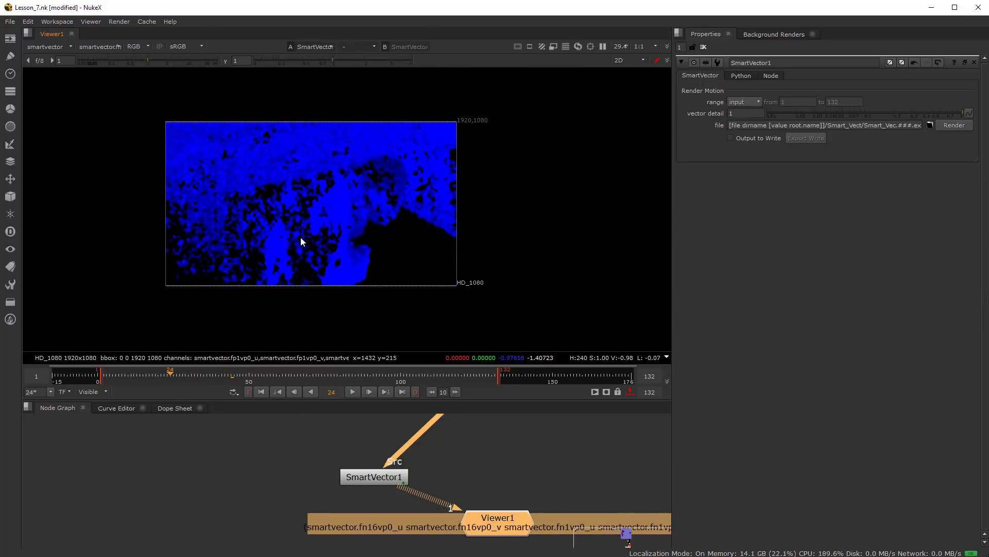
left_click(378, 476)
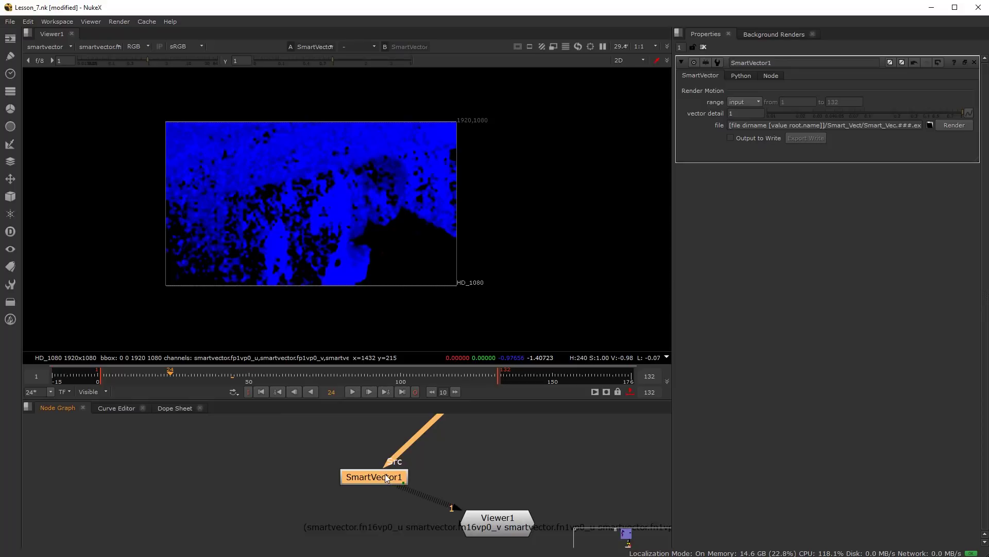
key("1")
left_click(434, 469)
left_click_drag(362, 482, 352, 468)
scroll(450, 476, "down", 2)
middle_click_drag(451, 474, 383, 478)
scroll(376, 502, "down", 2)
scroll(381, 482, "up", 3)
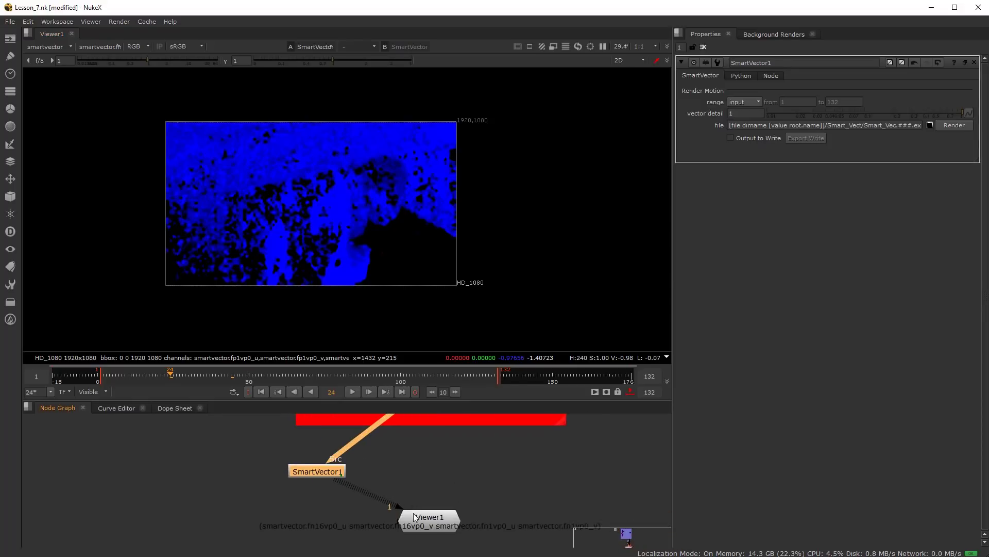
- Switch the viewer's displayed layer from smartvector back to rgba
left_click(416, 517)
left_click(51, 45)
left_click(71, 77)
- Add a VectorToMotion node below SmartVector1 and connect its SmartVector input to SmartVector1
left_click(317, 471)
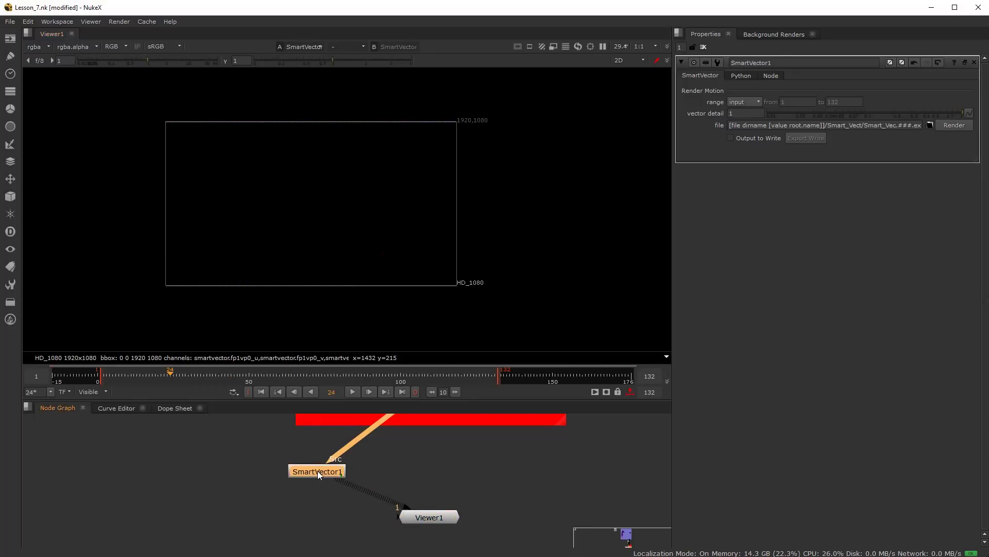
left_click(247, 480)
scroll(284, 480, "up", 2)
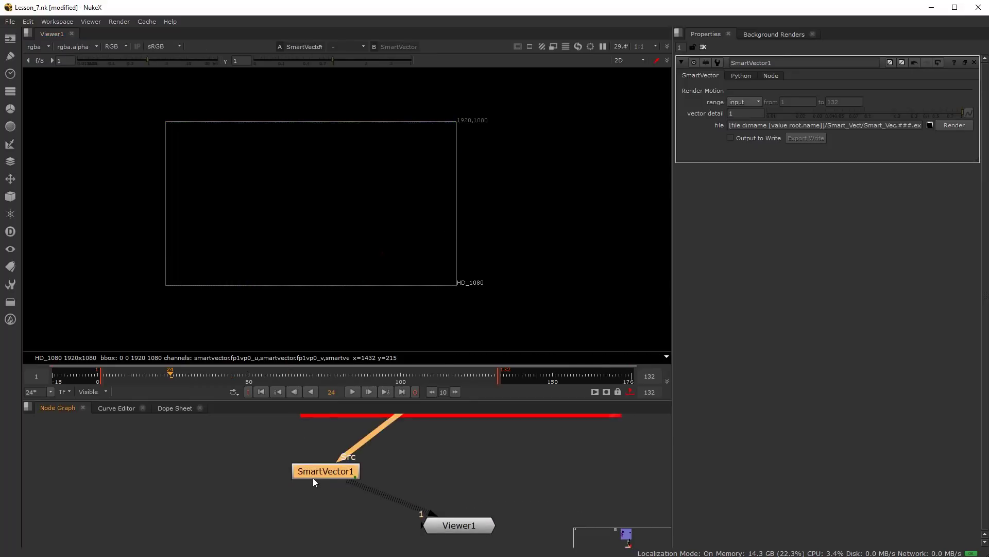
key("Tab")
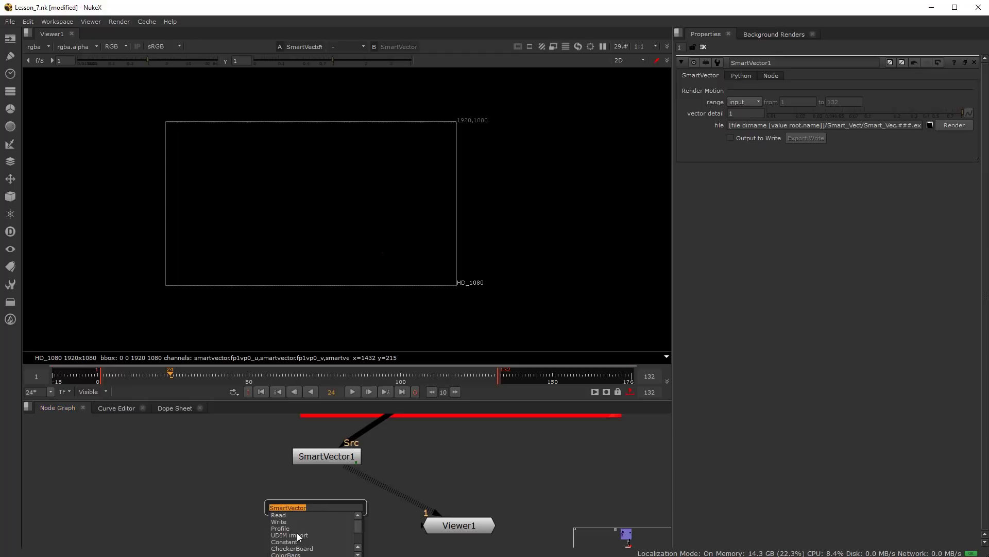
key("Escape")
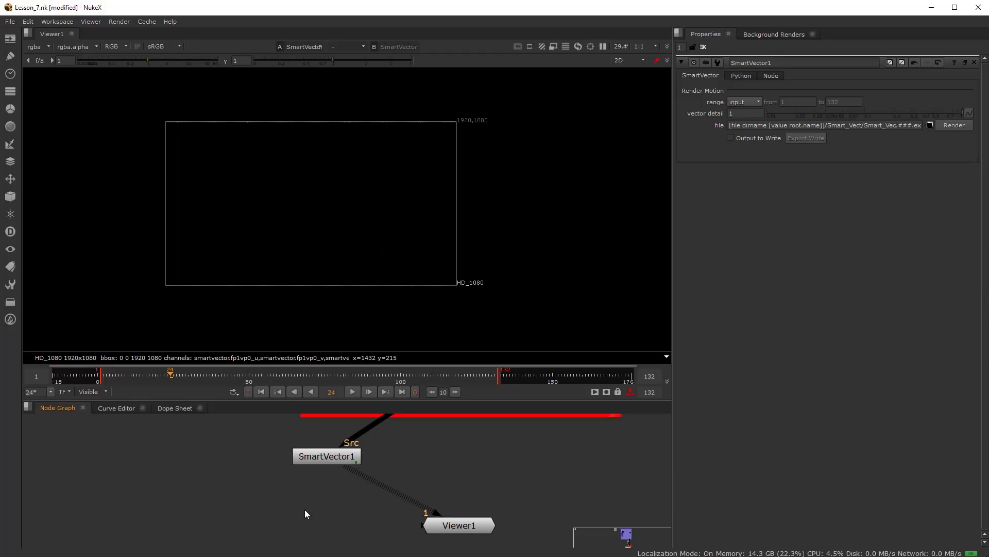
key("Tab")
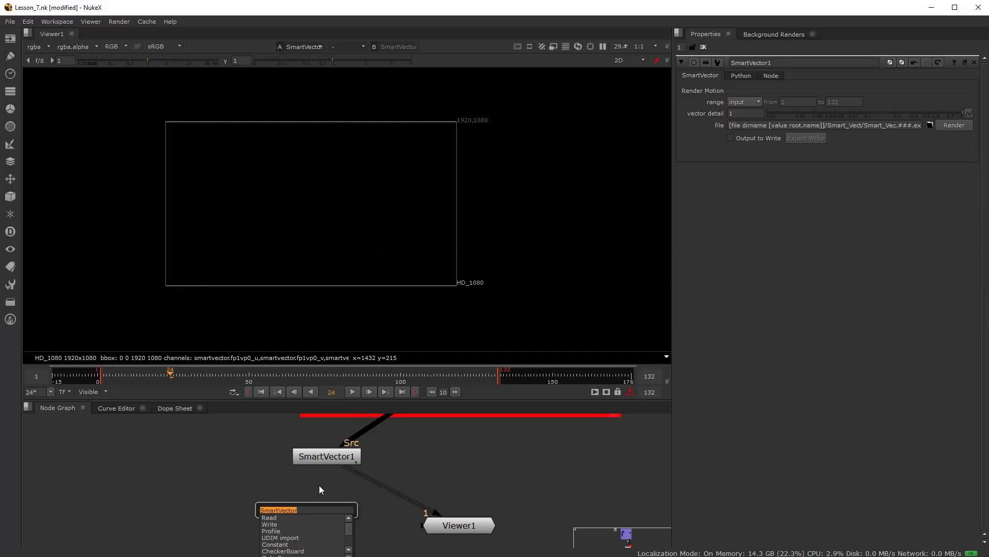
type("vect")
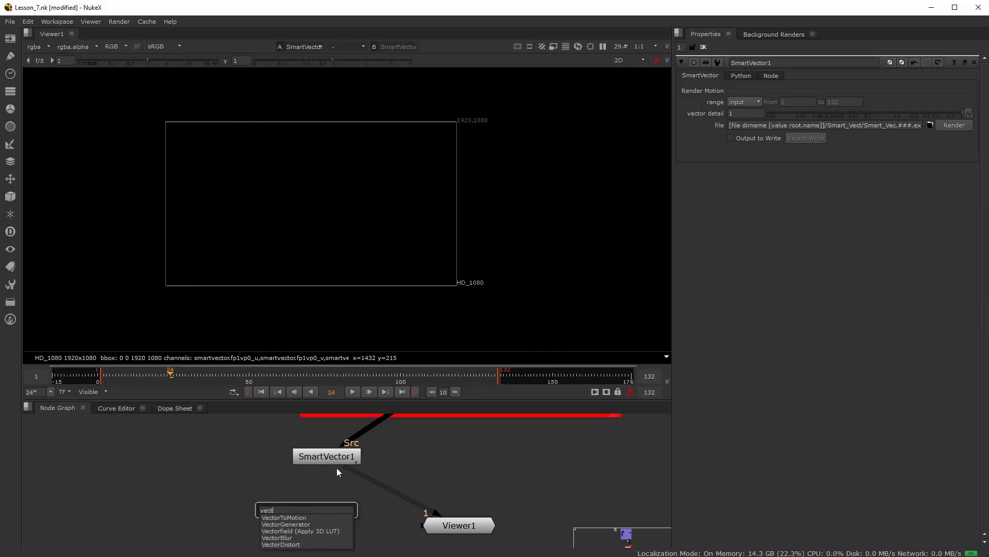
left_click(297, 518)
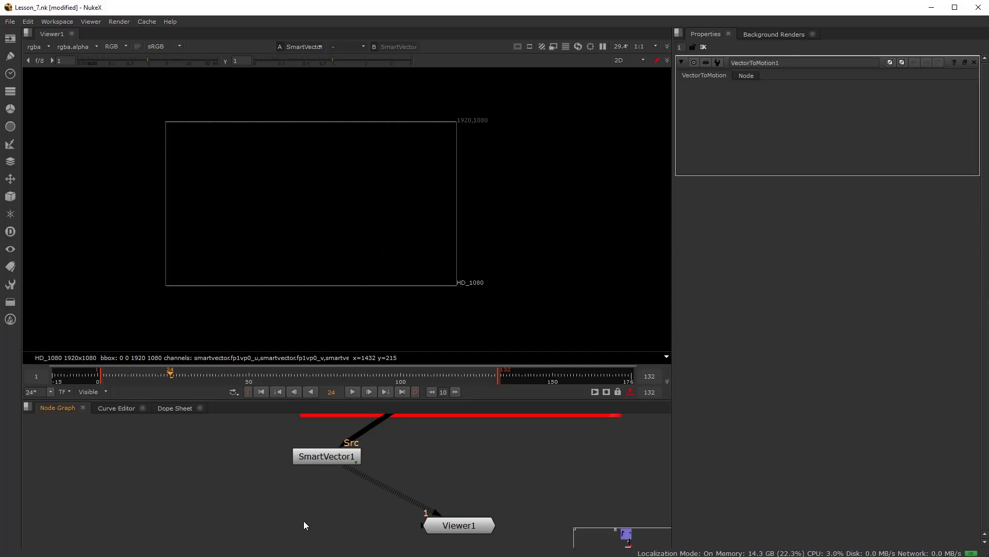
left_click_drag(291, 482, 321, 460)
left_click_drag(322, 510, 330, 505)
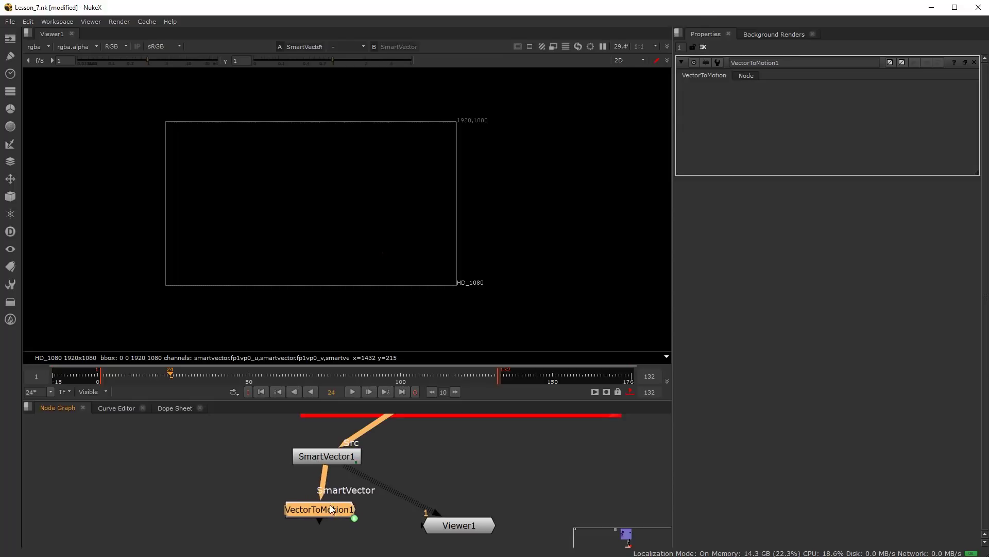
- View VectorToMotion1 with the motion layer displayed and inspect the motion vectors at frame 49
key("1")
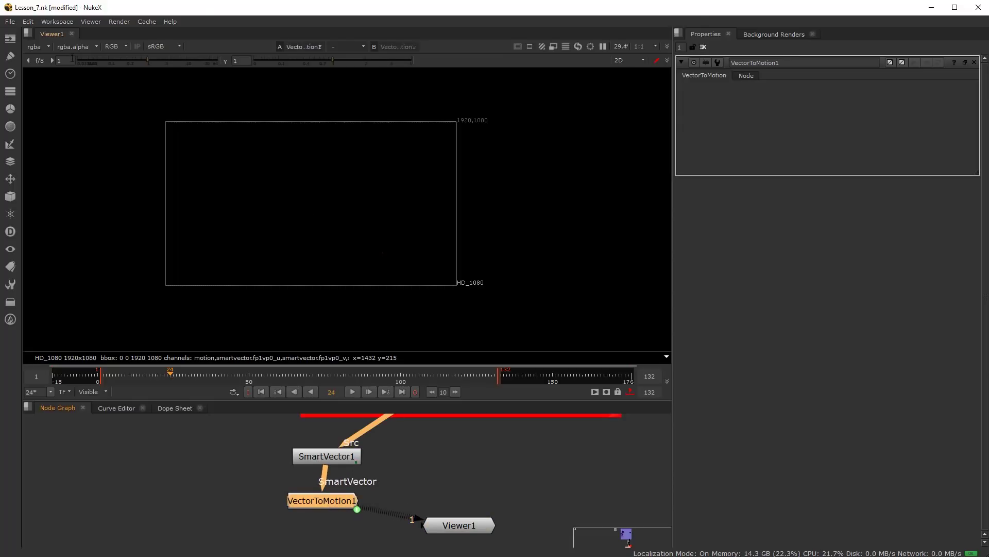
left_click(45, 48)
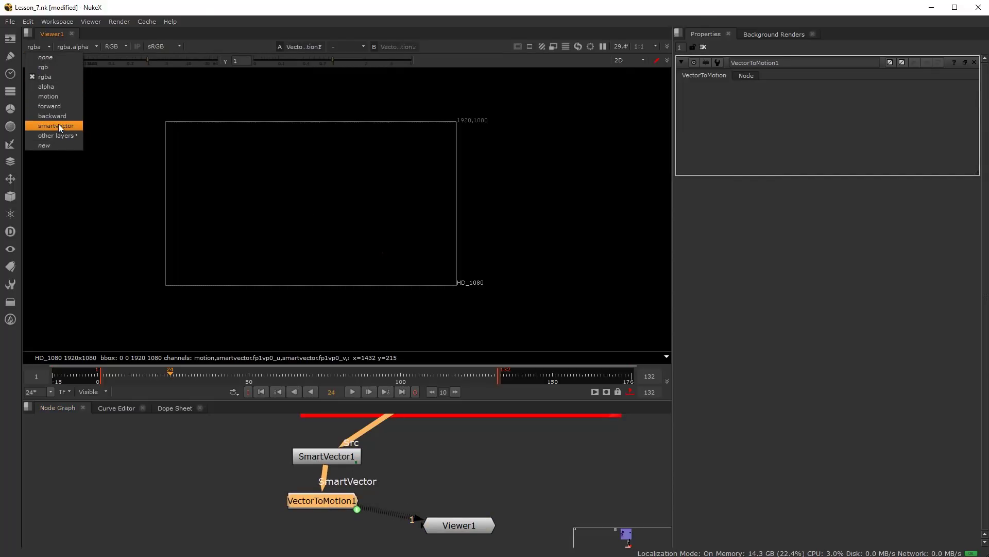
left_click(60, 98)
left_click(248, 375)
scroll(312, 221, "up", 3)
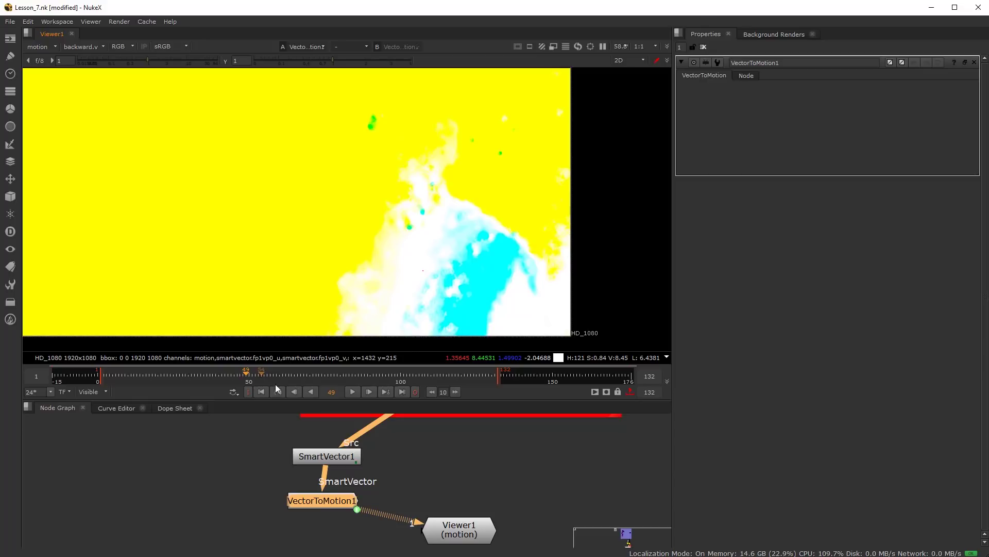
scroll(383, 499, "down", 3)
scroll(367, 503, "up", 3)
left_click(473, 526)
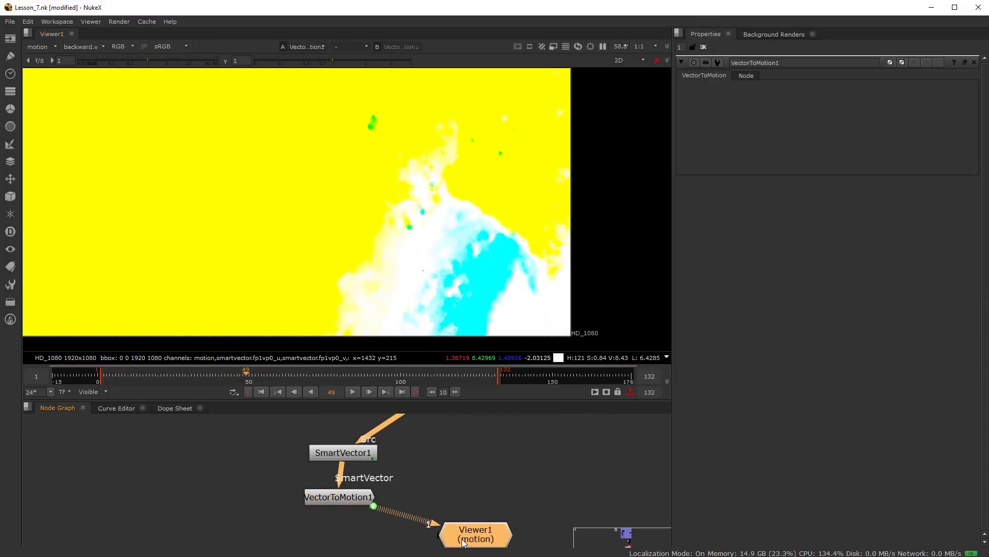
scroll(461, 490, "down", 1)
key("Tab")
key("Escape")
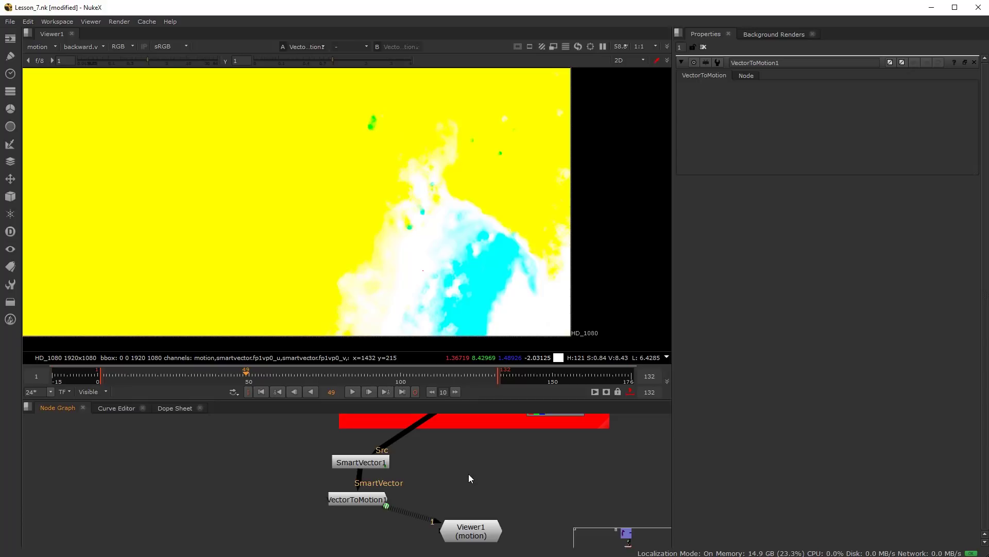
- Add an unconnected VectorBlur node and place it between VectorToMotion1 and Viewer1, moving the viewer node aside
key("Tab")
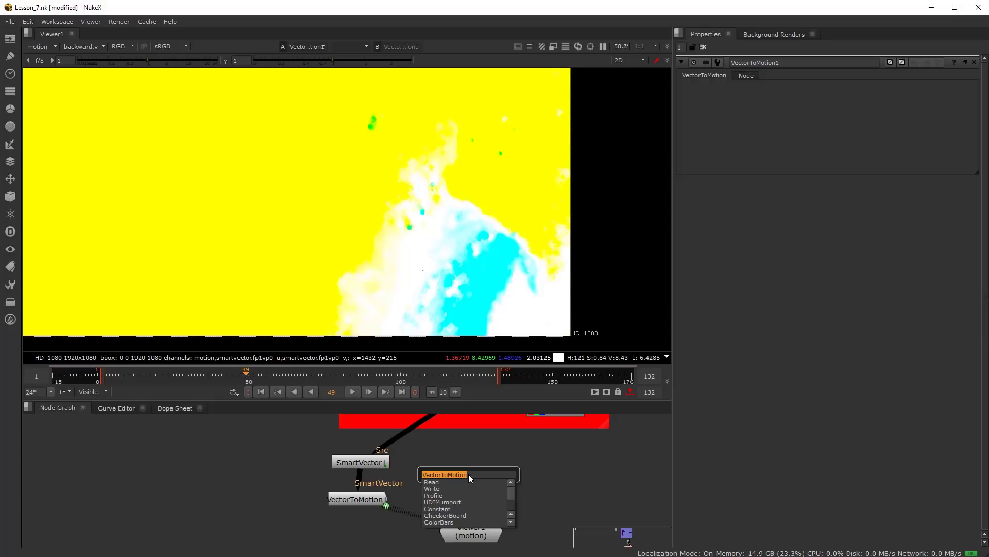
type("ved")
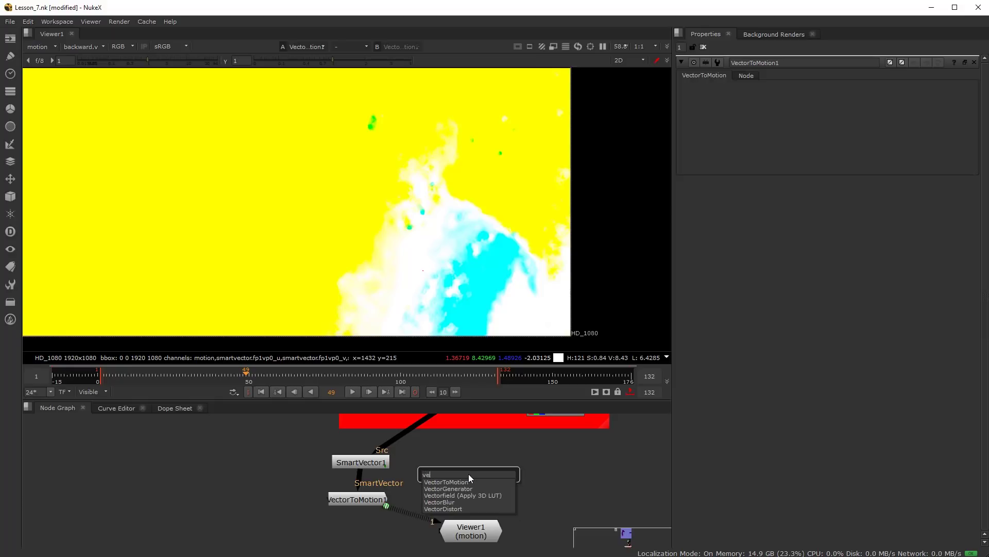
left_click(449, 502)
left_click_drag(454, 474, 465, 538)
scroll(455, 503, "down", 2)
left_click_drag(456, 501, 462, 511)
scroll(461, 497, "down", 1)
scroll(456, 500, "up", 3)
left_click_drag(448, 502, 480, 492)
left_click_drag(464, 528, 462, 530)
mouse_move(455, 503)
middle_mouse_down()
mouse_move(447, 519)
mouse_move(461, 490)
middle_mouse_up()
scroll(452, 515, "up", 3)
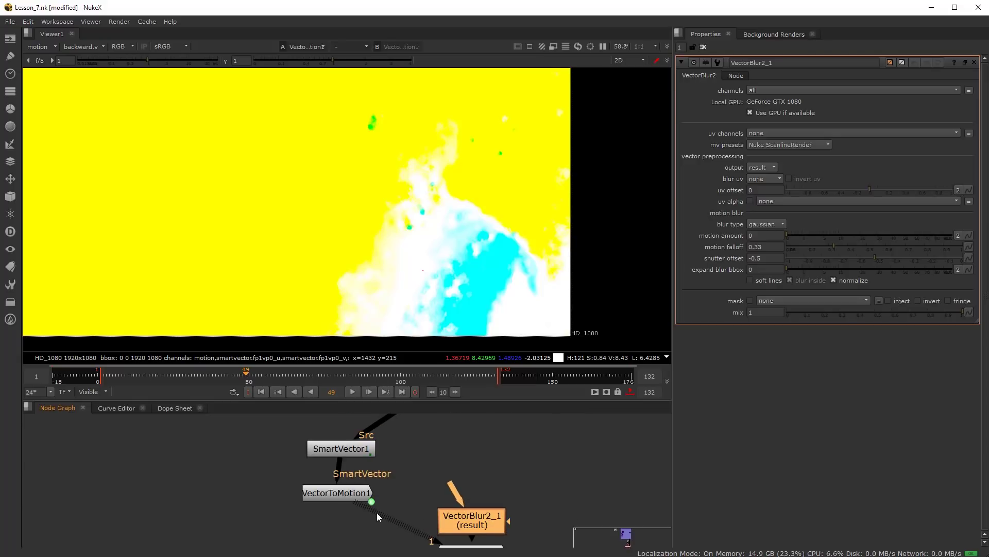
middle_click_drag(361, 512, 370, 474)
left_click_drag(465, 532, 518, 542)
left_click_drag(469, 487, 420, 527)
- Switch the viewer's displayed layer from motion back to rgba
left_click(45, 47)
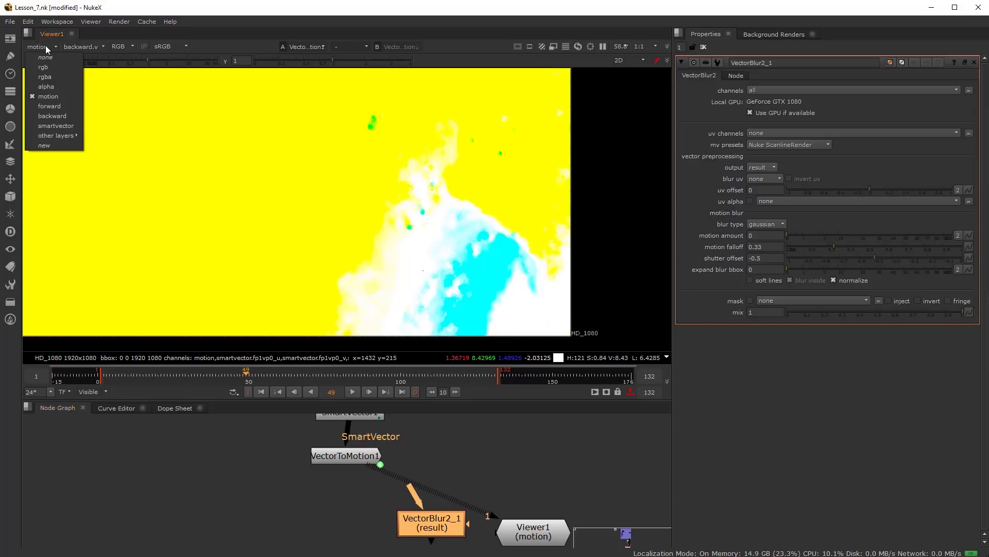
left_click(53, 76)
scroll(430, 510, "down", 3)
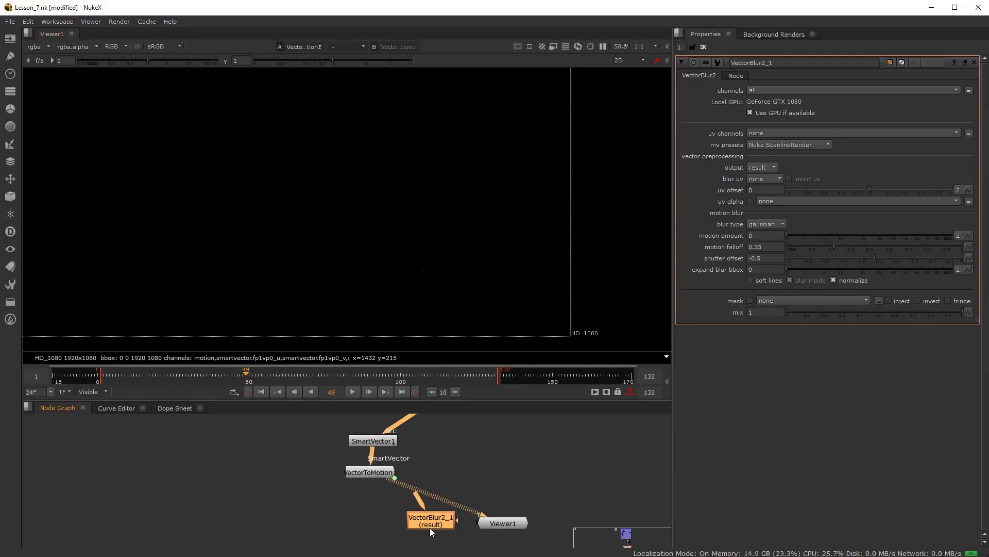
- Reposition Viewer1 and VectorBlur2_1 to leave more room beside VectorToMotion1 in the node graph
scroll(442, 500, "down", 1)
middle_click_drag(442, 500, 425, 498)
scroll(456, 513, "up", 1)
left_click_drag(481, 519, 530, 517)
left_click_drag(432, 527, 460, 528)
scroll(446, 480, "down", 1)
middle_click_drag(443, 479, 416, 487)
scroll(442, 499, "up", 1)
scroll(438, 498, "down", 1)
scroll(434, 515, "up", 3)
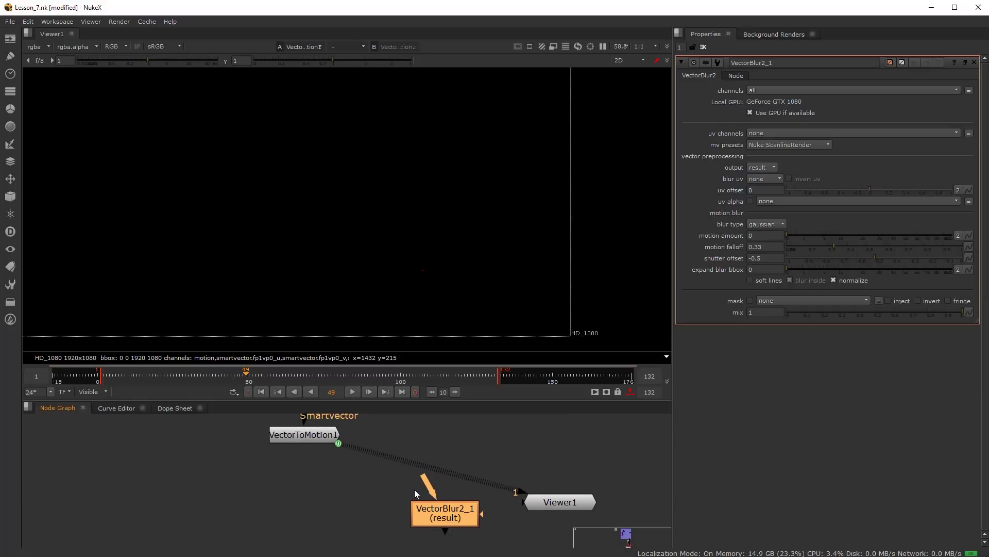
scroll(404, 482, "down", 1)
middle_click_drag(410, 477, 410, 497)
scroll(410, 498, "up", 1)
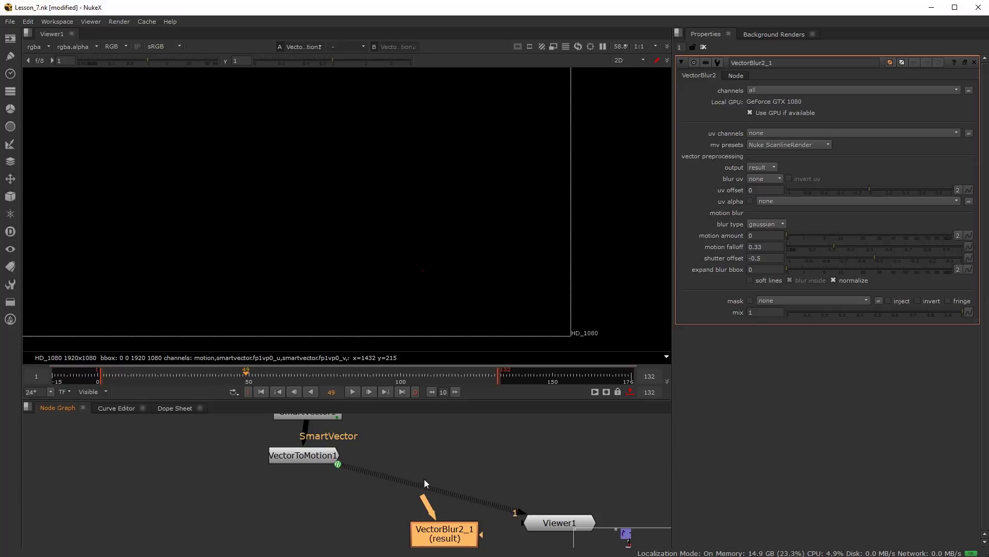
- Connect VectorBlur2_1 directly beneath VectorToMotion1 as a trial and detach it again, moving it back aside
left_click_drag(422, 496, 305, 460)
left_click_drag(444, 536, 306, 518)
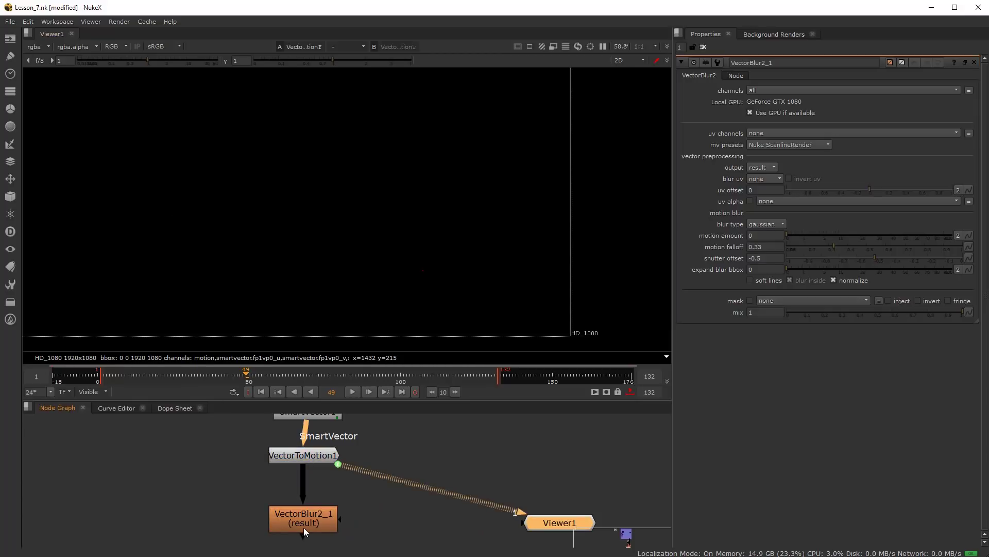
left_click_drag(306, 521, 407, 517)
scroll(422, 515, "down", 3)
mouse_move(407, 486)
middle_mouse_down()
mouse_move(400, 510)
mouse_move(415, 481)
middle_mouse_up()
scroll(413, 479, "up", 2)
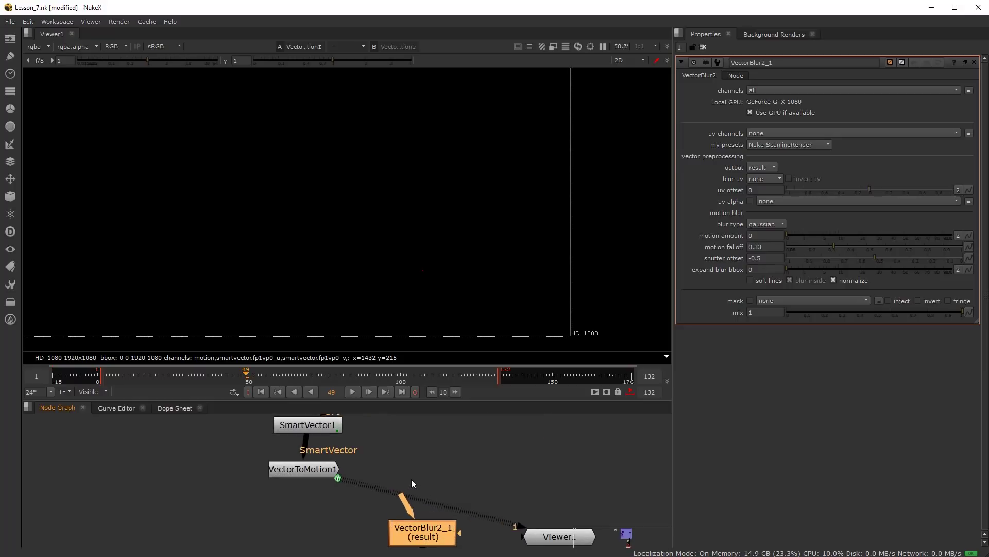
left_click(394, 475)
key("Tab")
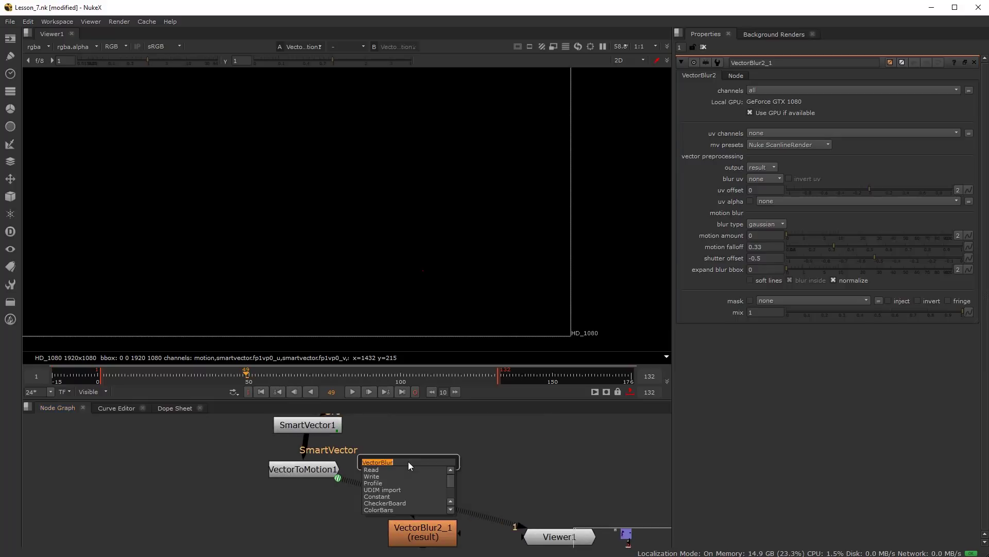
type("cop")
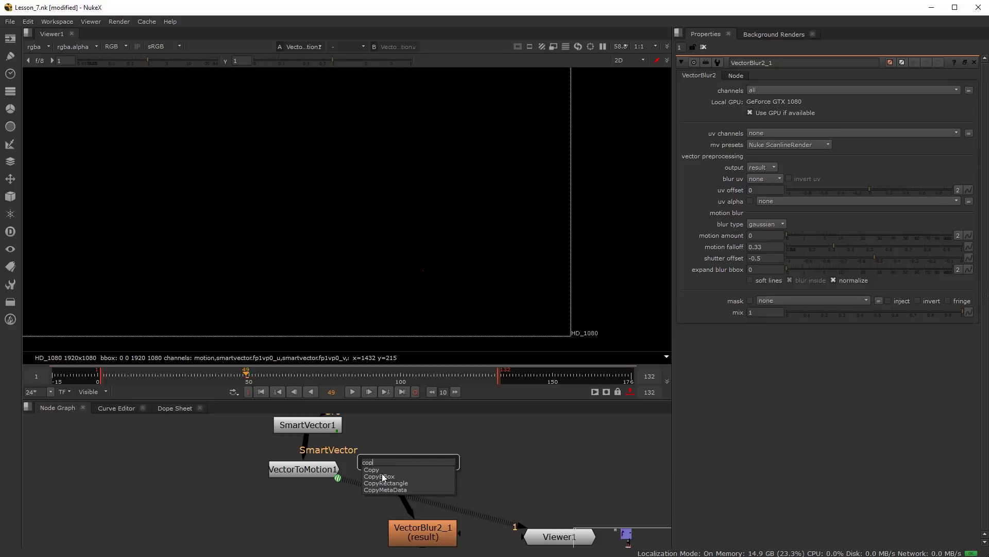
key("Escape")
- Add a ShuffleCopy node above VectorBlur2_1 in the node graph
key("Tab")
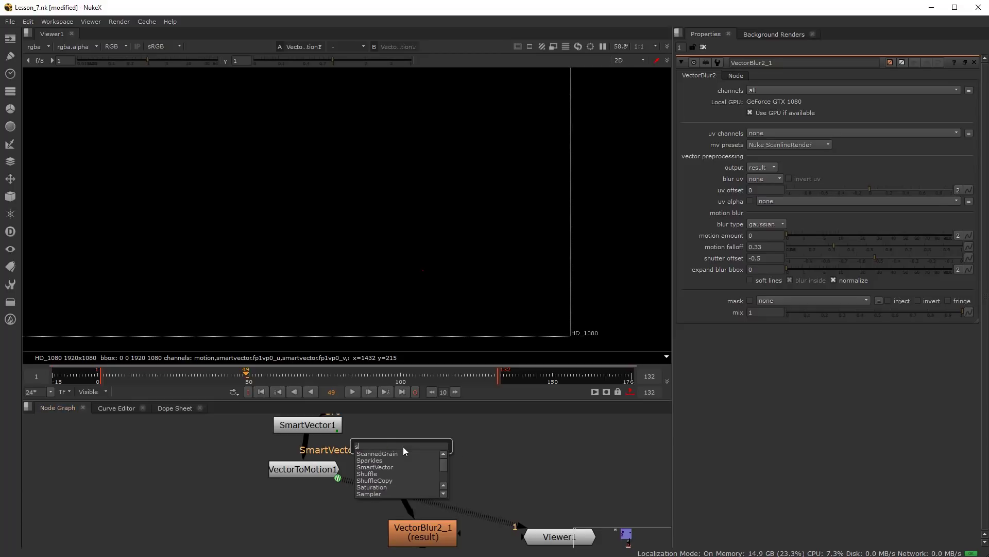
type("shu")
left_click(394, 459)
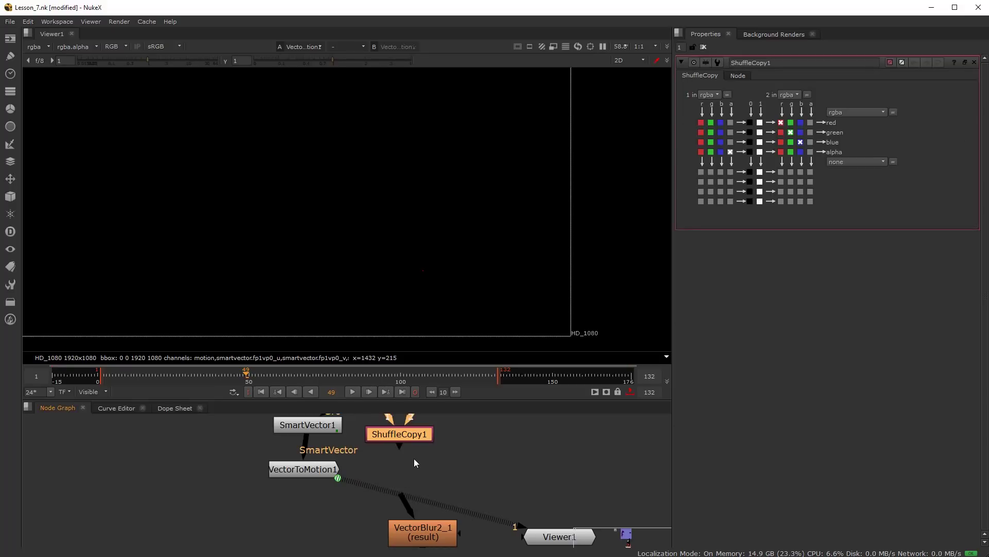
- Connect ShuffleCopy1's input 2 to the branch above it and its input 1 to VectorToMotion1
scroll(412, 462, "down", 2)
scroll(412, 462, "down", 1)
middle_click_drag(409, 443, 405, 478)
left_click_drag(428, 443, 424, 424)
scroll(428, 499, "up", 2)
left_click_drag(362, 454, 287, 479)
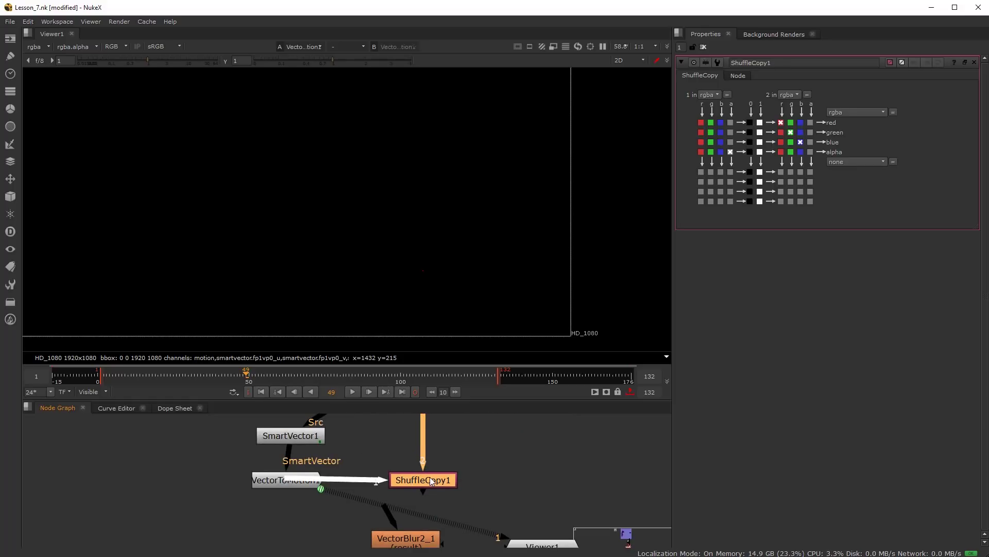
- Set both the output layer and the input 1 layer of ShuffleCopy1 to motion
left_click(861, 111)
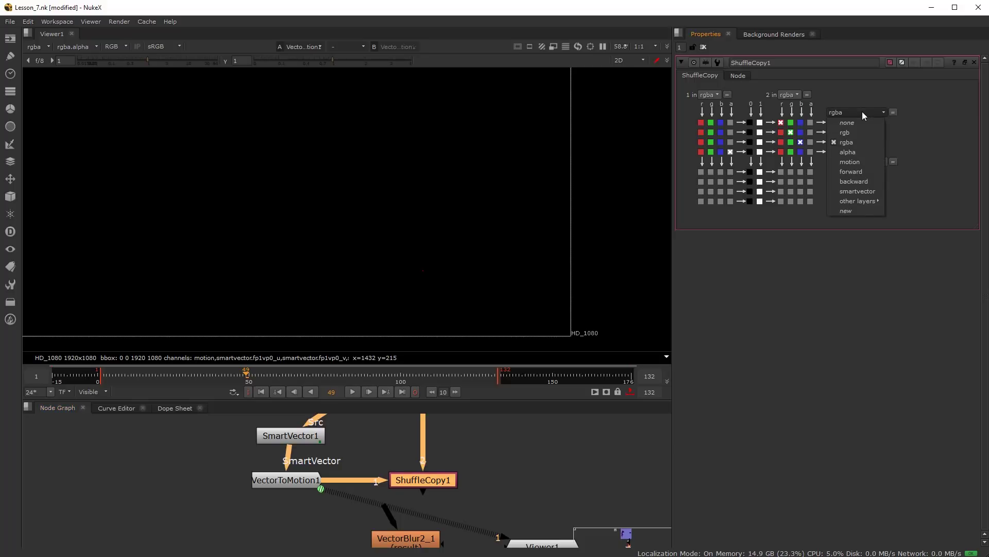
left_click(858, 164)
left_click(716, 95)
left_click(720, 144)
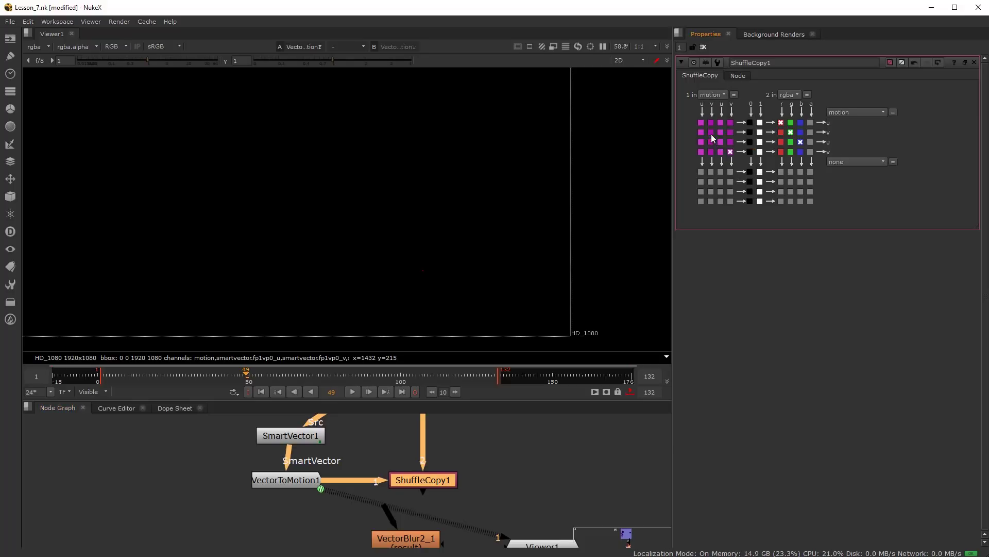
- Map the first three outputs of ShuffleCopy1 to the matching u, v and u channels of input 1's motion layer
left_click(701, 123)
left_click(710, 132)
left_click(720, 141)
- View ShuffleCopy1's output and display its motion layer
key("1")
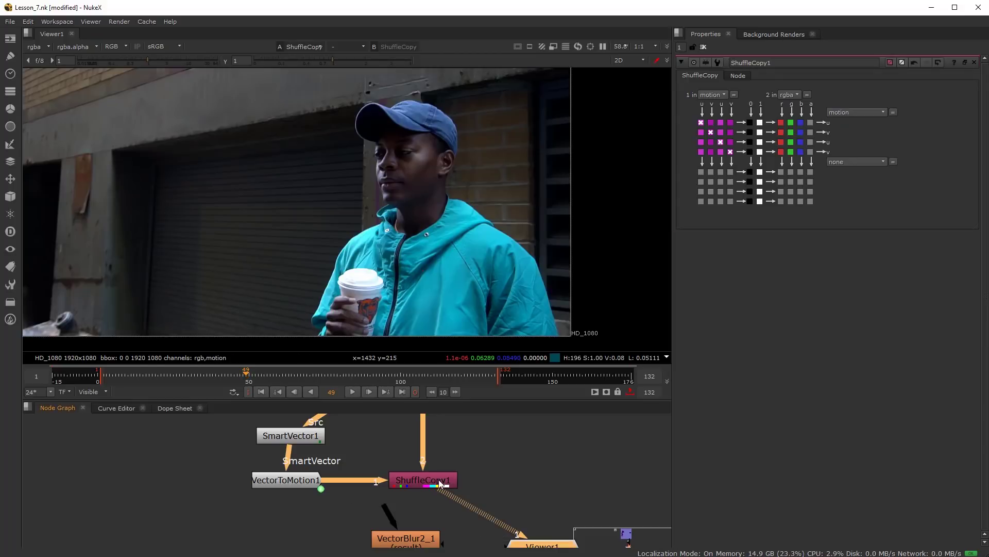
left_click(44, 45)
left_click(66, 95)
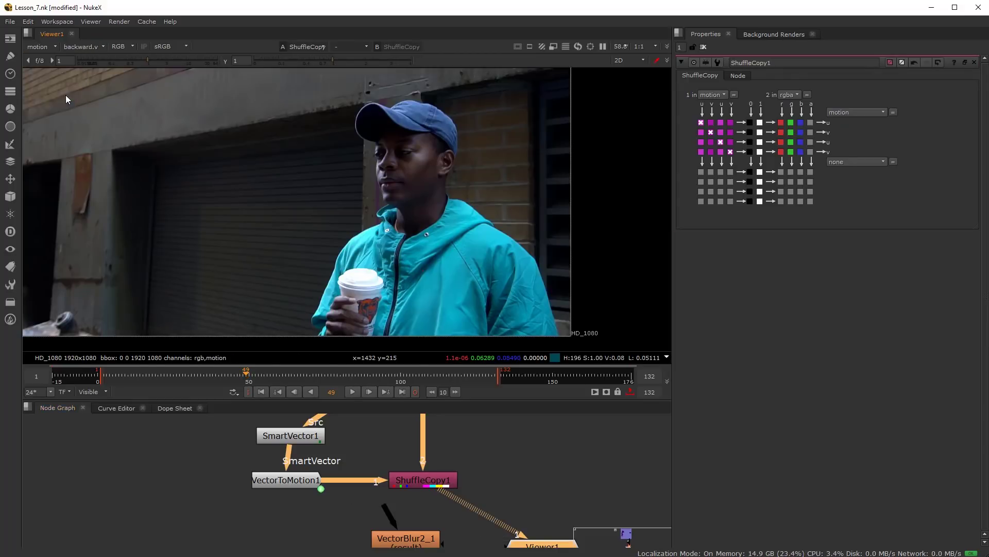
- Connect VectorBlur2_1's input to ShuffleCopy1 and return the viewer to the rgba layer
scroll(316, 479, "down", 2)
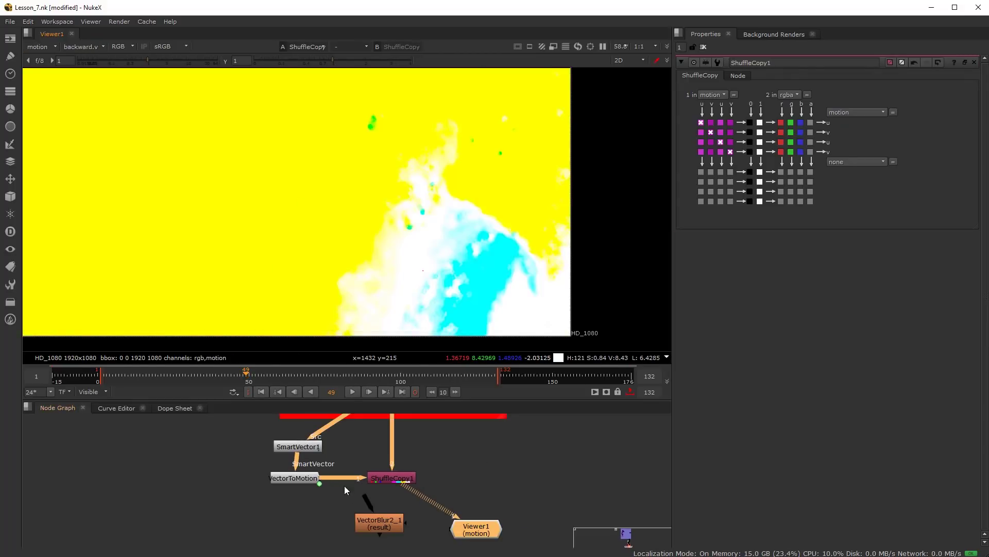
left_click(388, 536)
left_click_drag(386, 536, 399, 534)
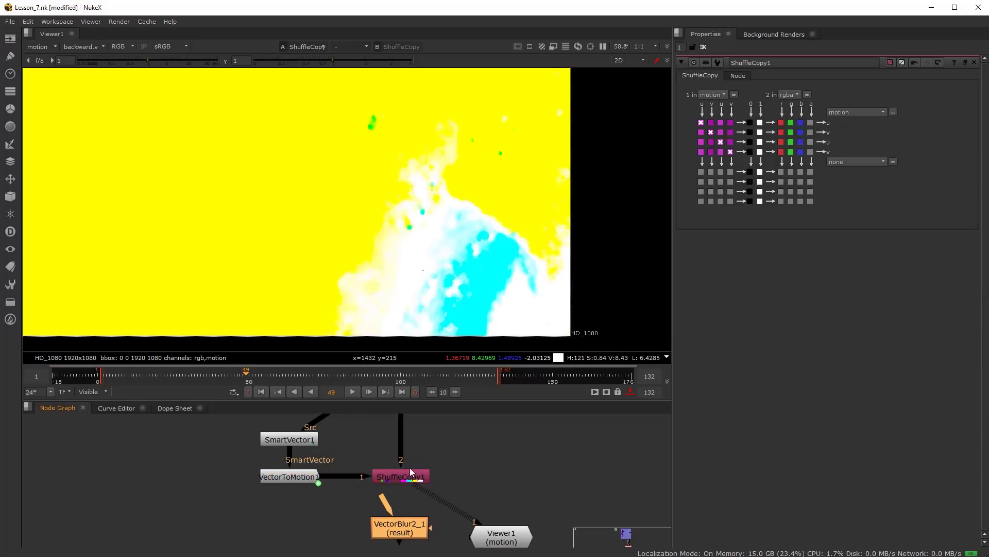
left_click_drag(384, 498, 403, 475)
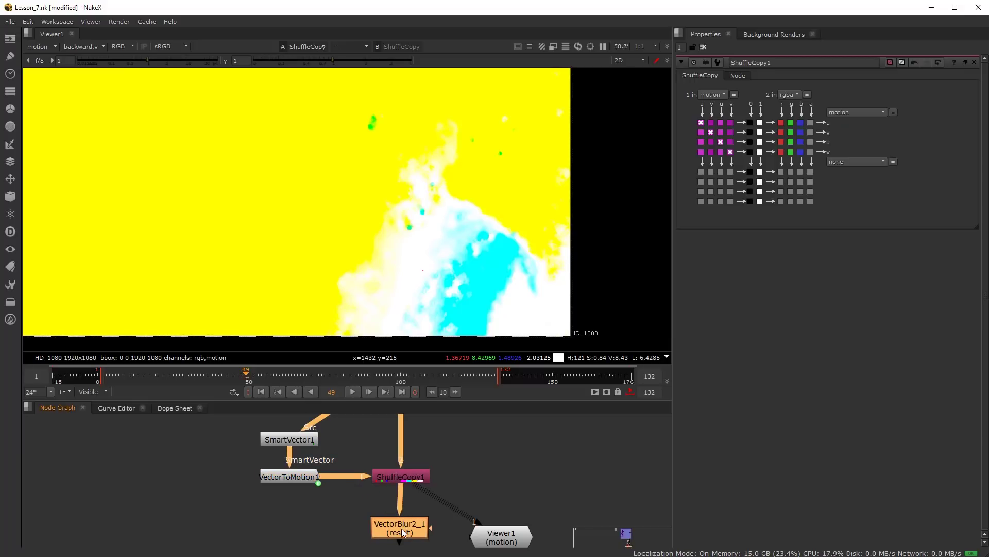
left_click(45, 47)
left_click(52, 78)
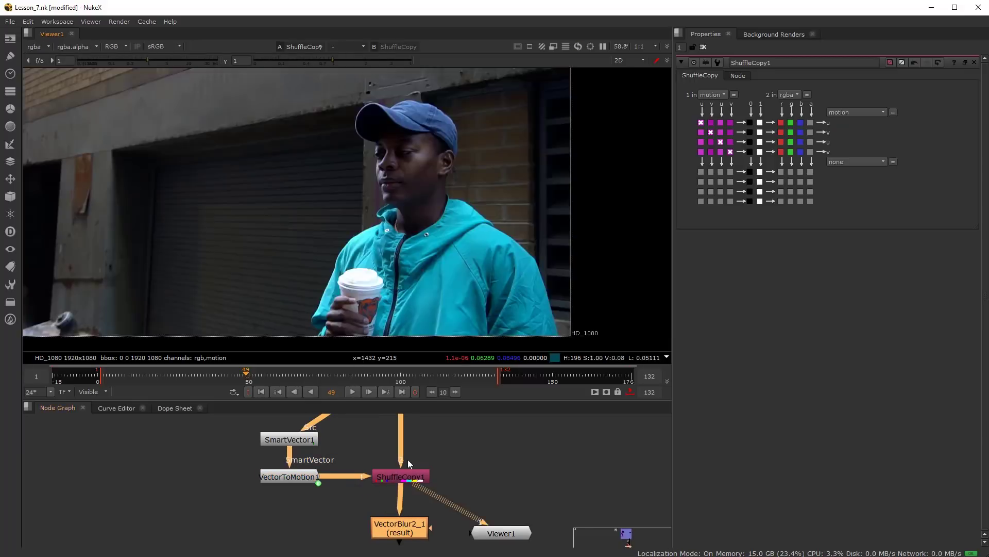
- View VectorBlur2_1's output and set its uv channels to motion
key("1")
double_click(406, 531)
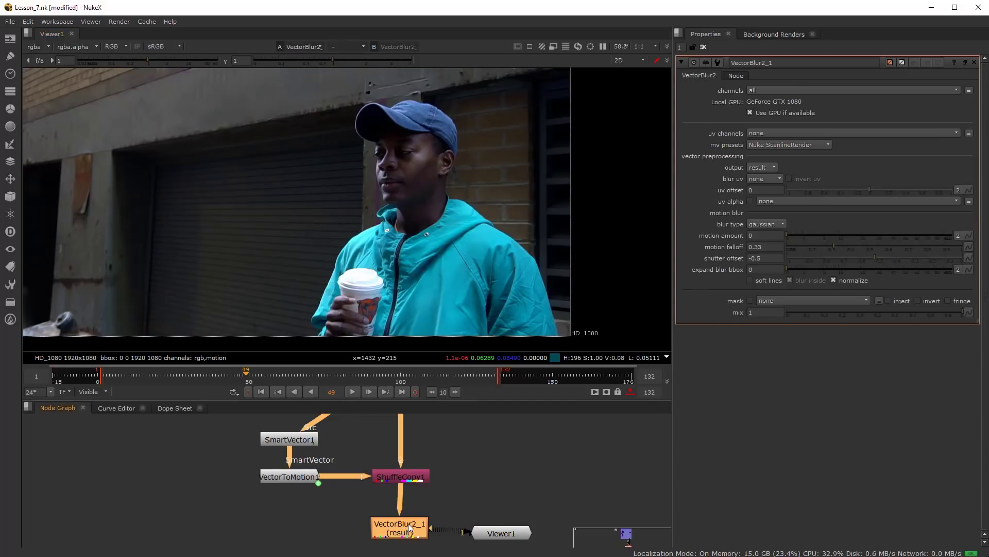
left_click(759, 134)
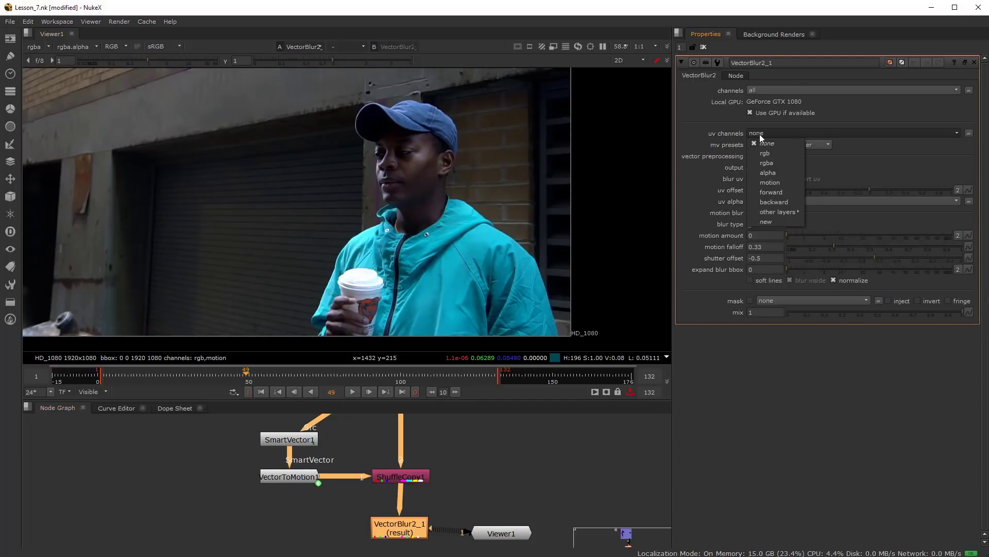
left_click(781, 182)
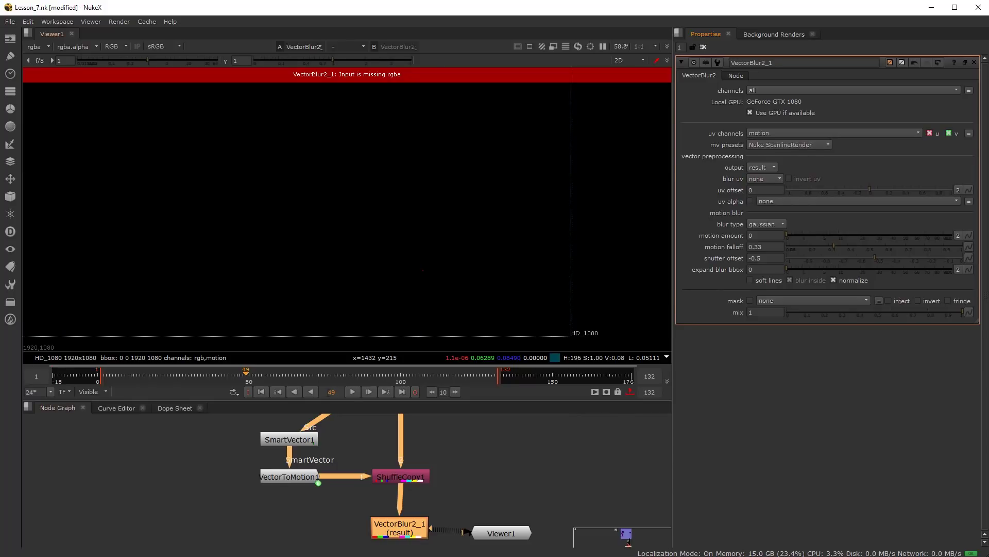
- Go to frame 23 and inspect the alpha channel of Switch1's output
left_click(168, 378)
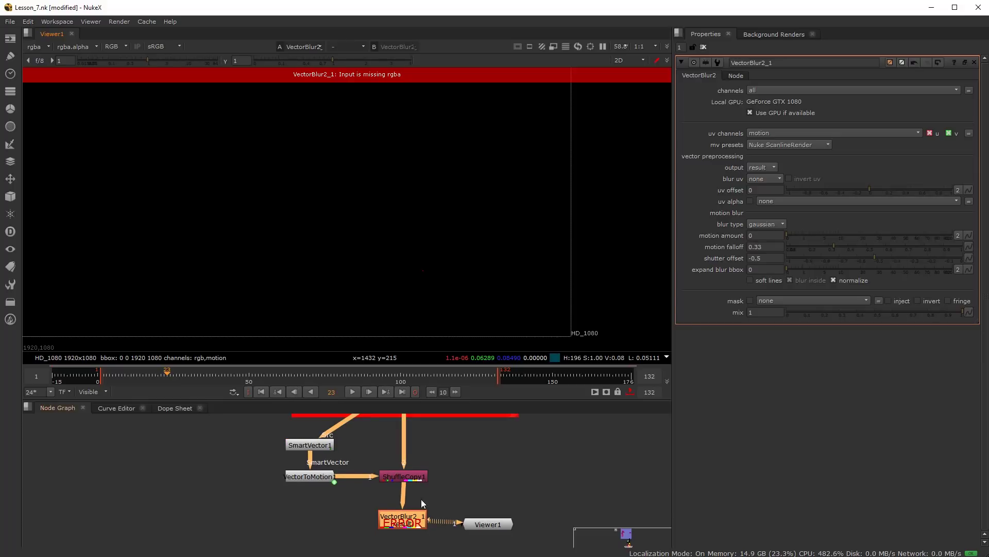
scroll(420, 495, "up", 2)
left_click(412, 487)
scroll(410, 487, "down", 3)
left_click(407, 424)
key("1")
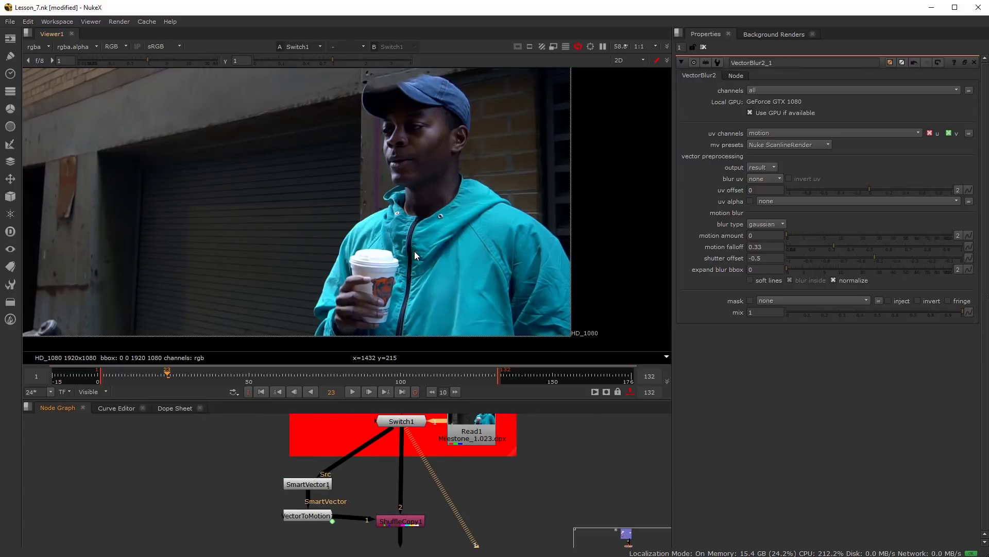
key("a")
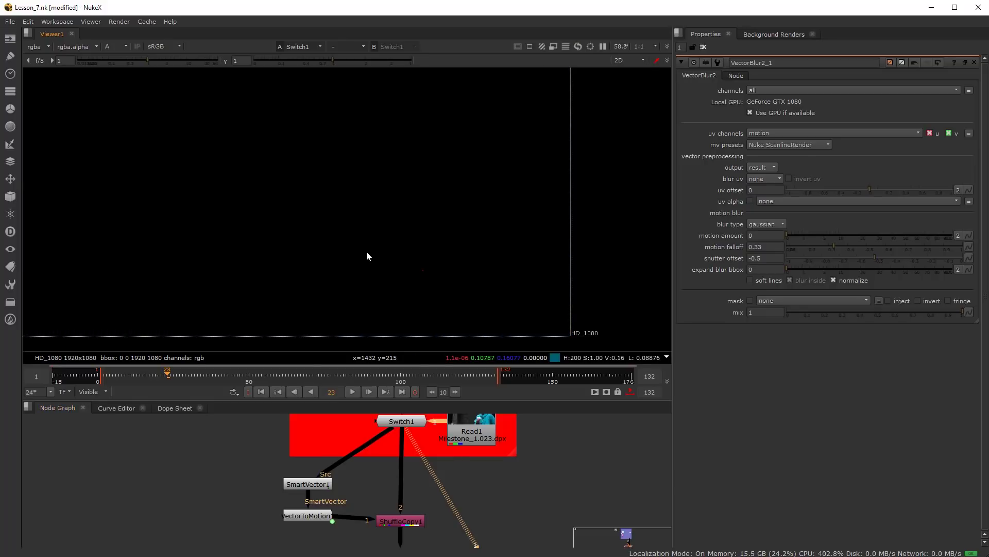
- Enable auto alpha on the Read1 node that feeds Switch1
key("f")
scroll(397, 518, "up", 5)
middle_click_drag(393, 535, 404, 426)
scroll(405, 426, "up", 8)
double_click(423, 467)
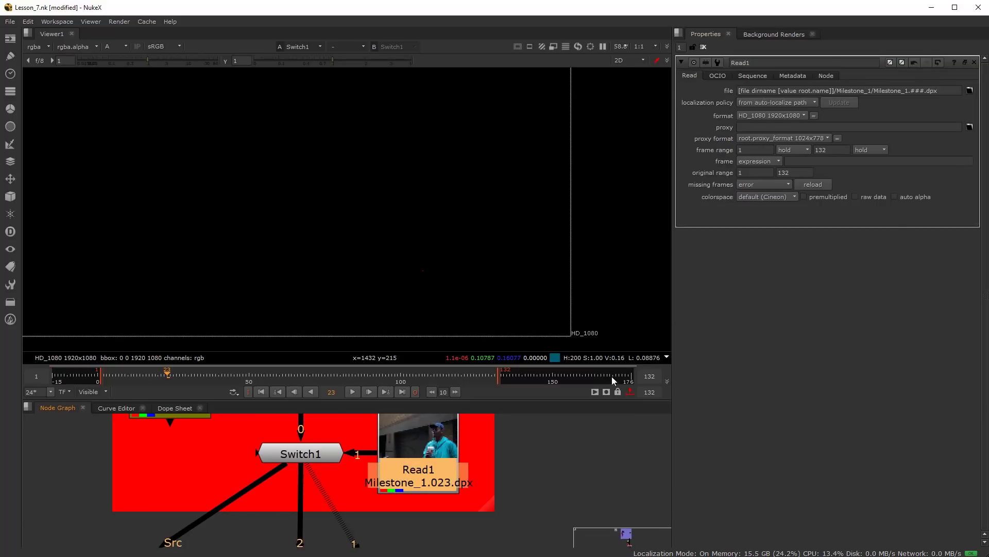
left_click(897, 197)
- View VectorBlur2_1's output again and switch the viewer from alpha back to RGB
scroll(522, 450, "down", 3)
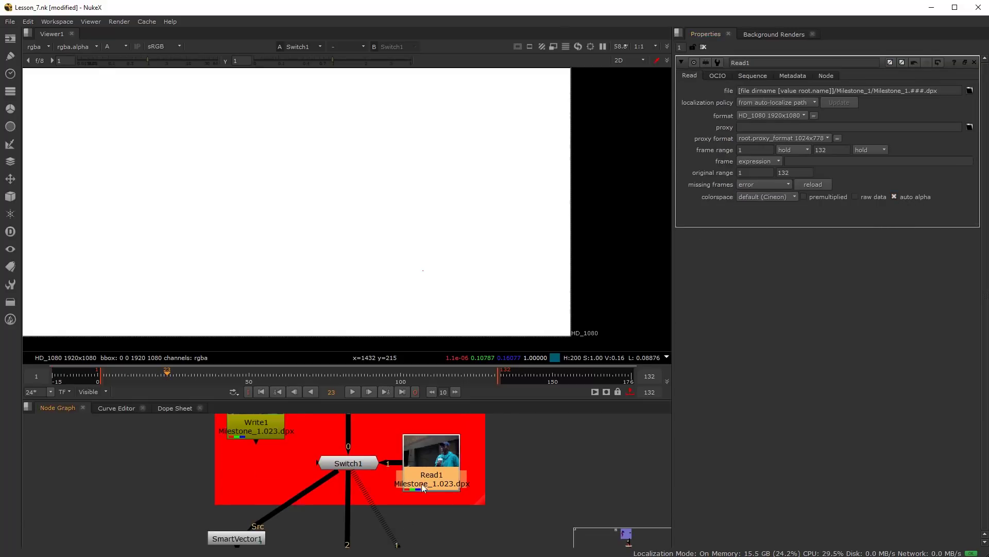
scroll(379, 499, "down", 3)
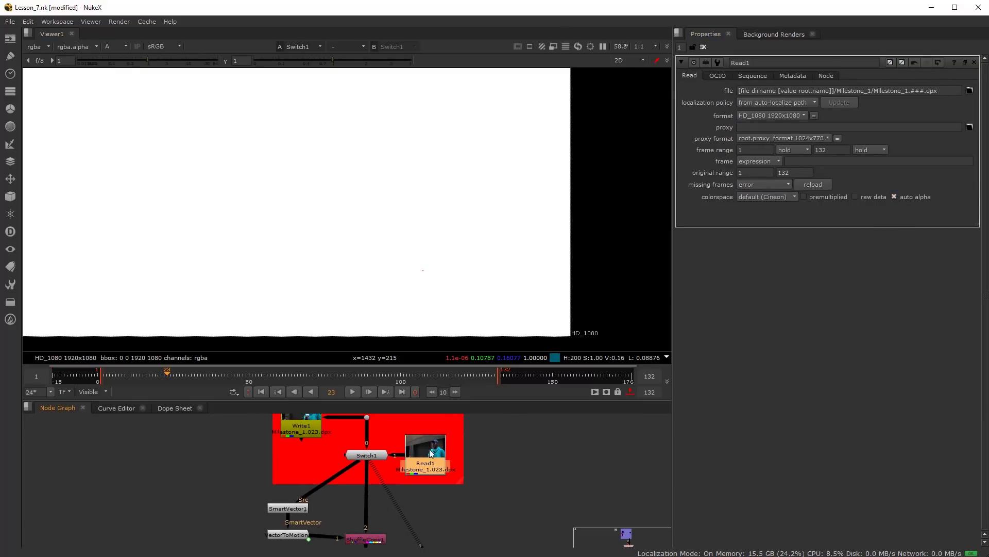
middle_click_drag(406, 515, 429, 480)
left_click(401, 533)
key("1")
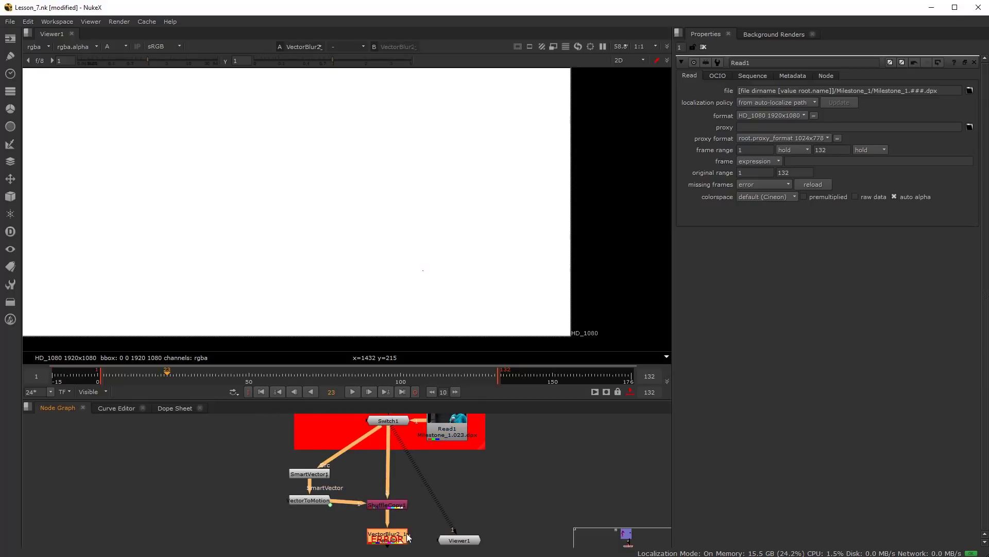
key("a")
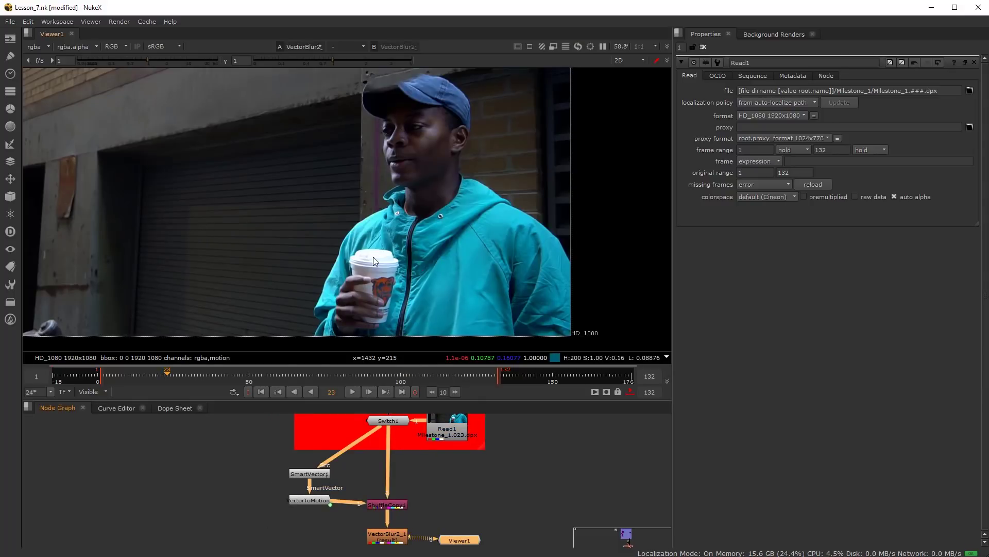
- Align ShuffleCopy1 level with VectorToMotion1 in the node graph
scroll(437, 478, "up", 4)
left_click(448, 448)
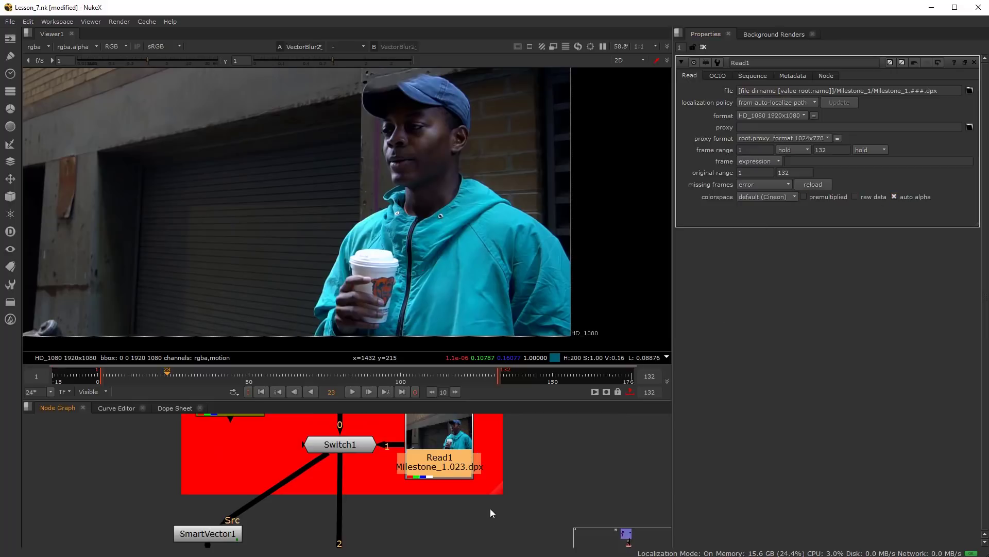
scroll(473, 506, "down", 5)
middle_click_drag(457, 489, 483, 445)
scroll(446, 517, "up", 5)
left_click(456, 517)
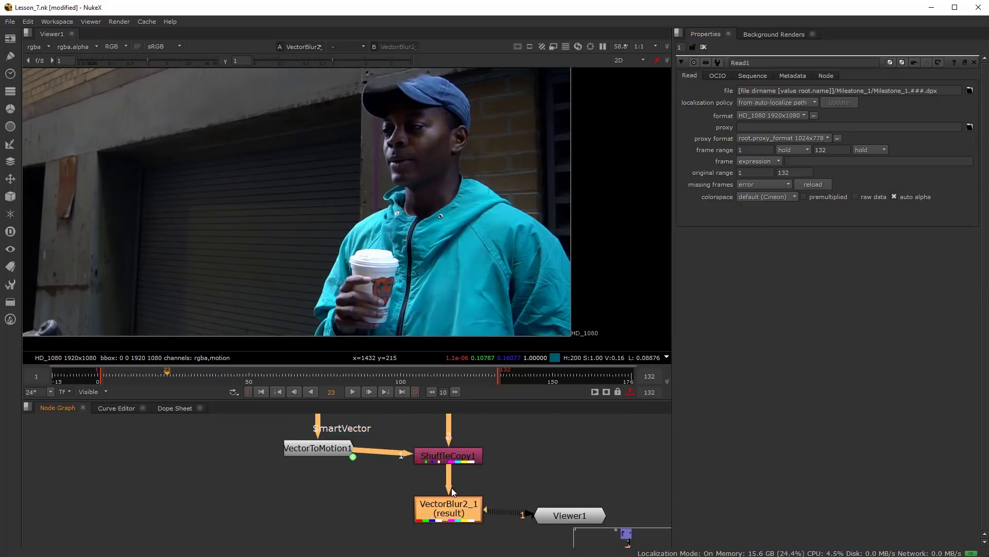
left_click_drag(460, 460, 461, 452)
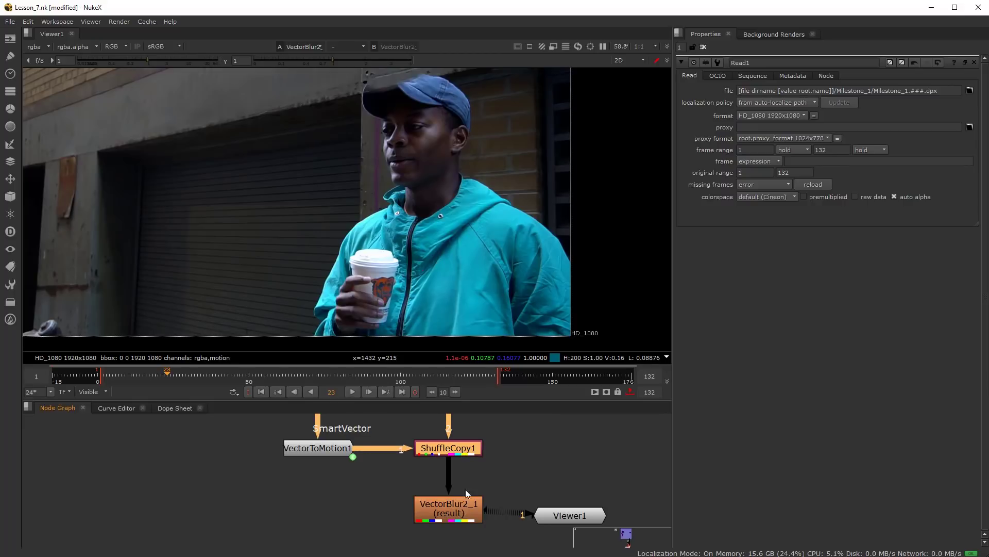
left_click(454, 512)
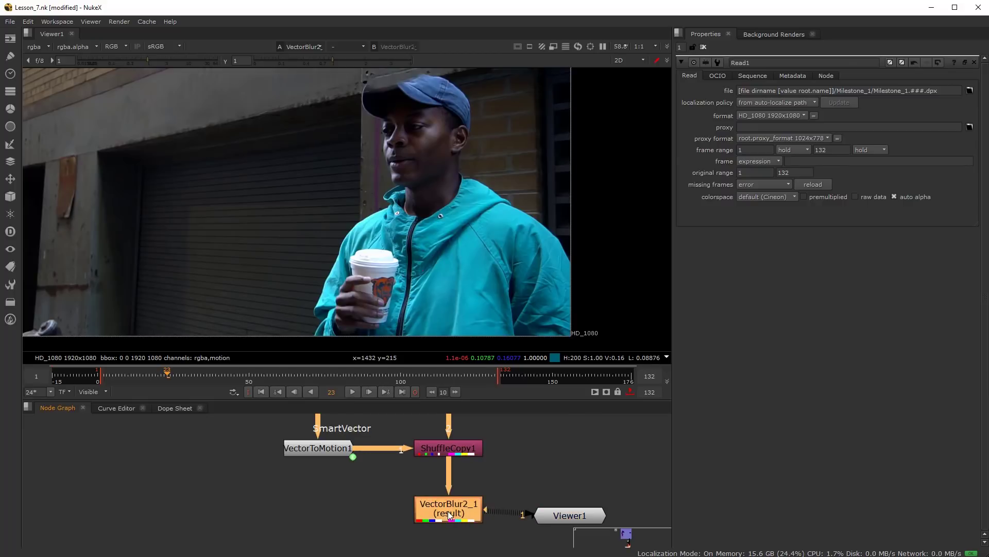
- Open VectorBlur2_1's properties and review the available mv presets, keeping Nuke ScanlineRender
double_click(447, 511)
scroll(360, 312, "up", 3)
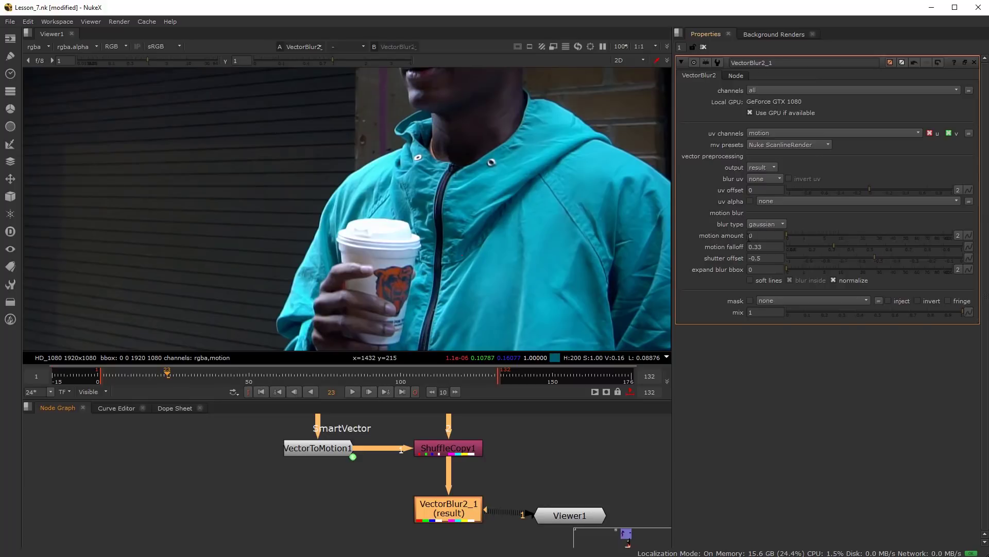
left_click(796, 145)
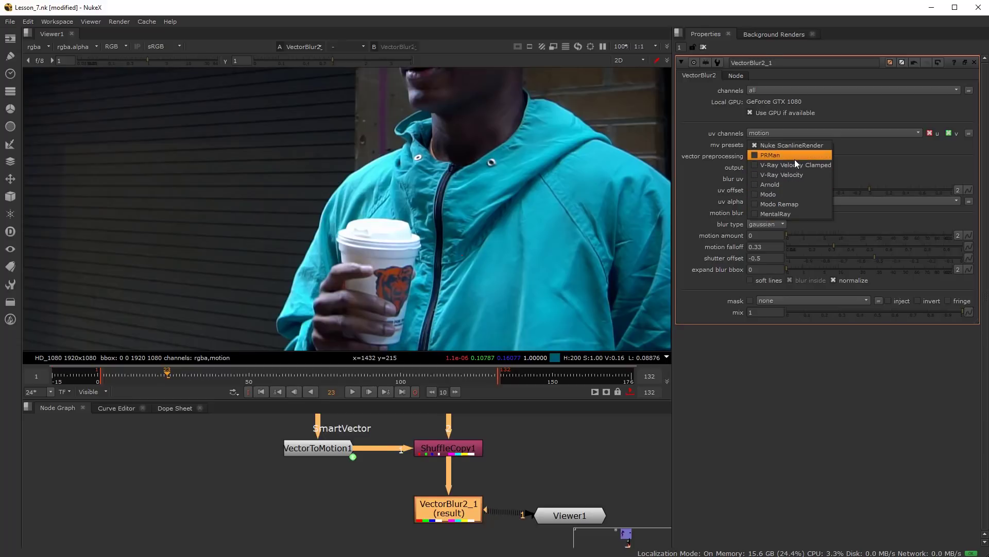
left_click(893, 173)
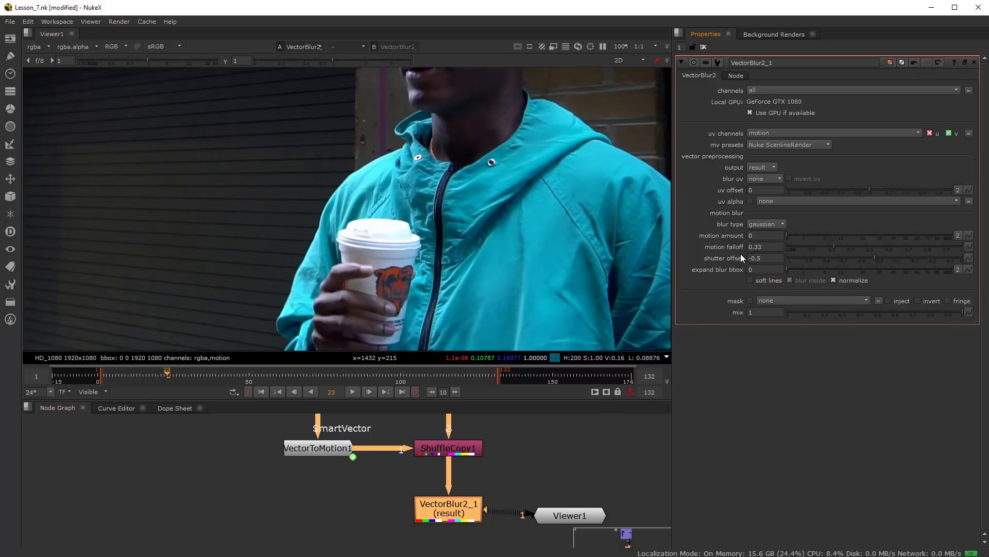
- Scrub to frame 15, where the hand and cup move quickly
left_click(180, 376)
left_click(132, 376)
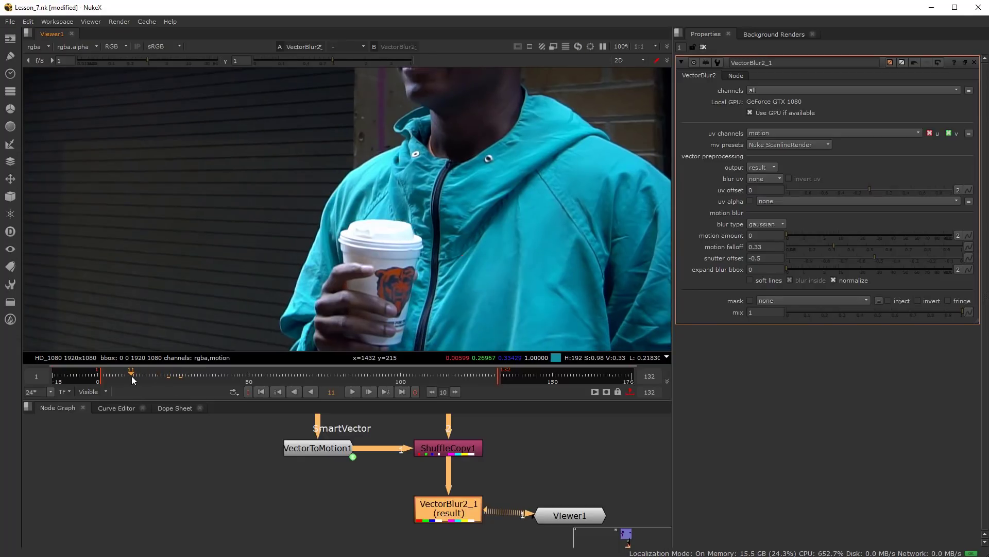
left_click(136, 376)
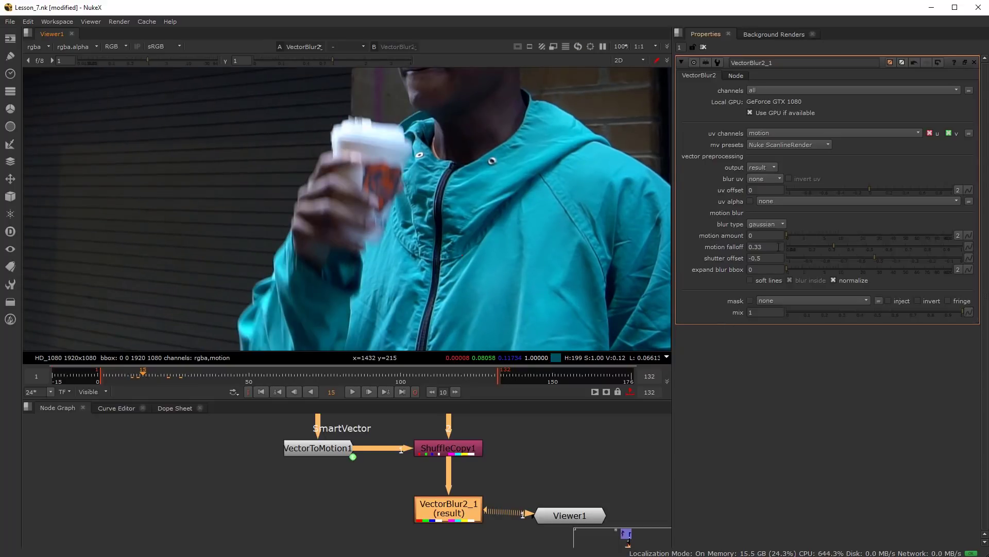
- Try adjusting the motion amount of VectorBlur2_1 and undo the change
left_click(800, 235)
left_click_drag(799, 236, 752, 237)
key("ctrl+z")
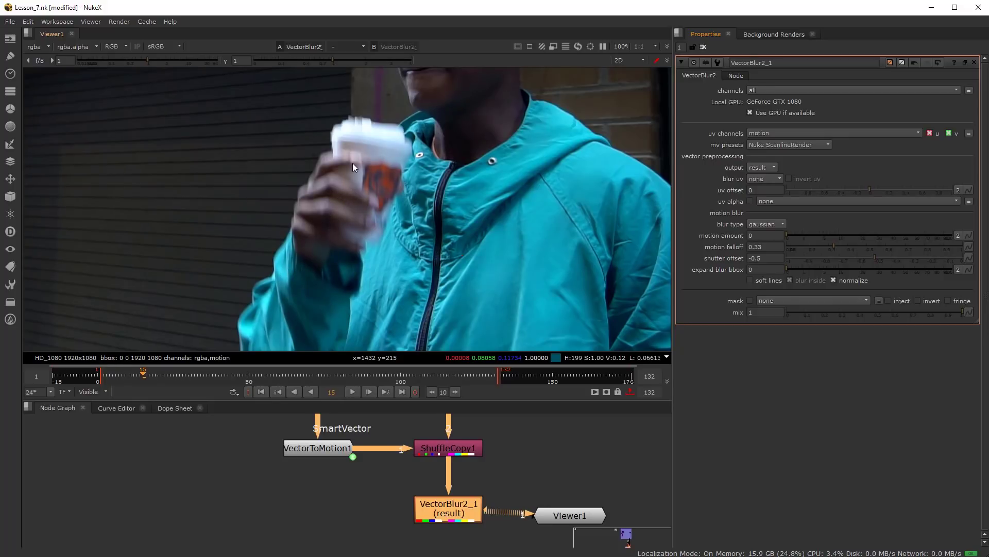
- Raise VectorBlur2_1's motion amount to 2.3 while checking the blur on the hand and cup
scroll(305, 169, "down", 3)
middle_click_drag(305, 169, 333, 203)
scroll(332, 203, "up", 3)
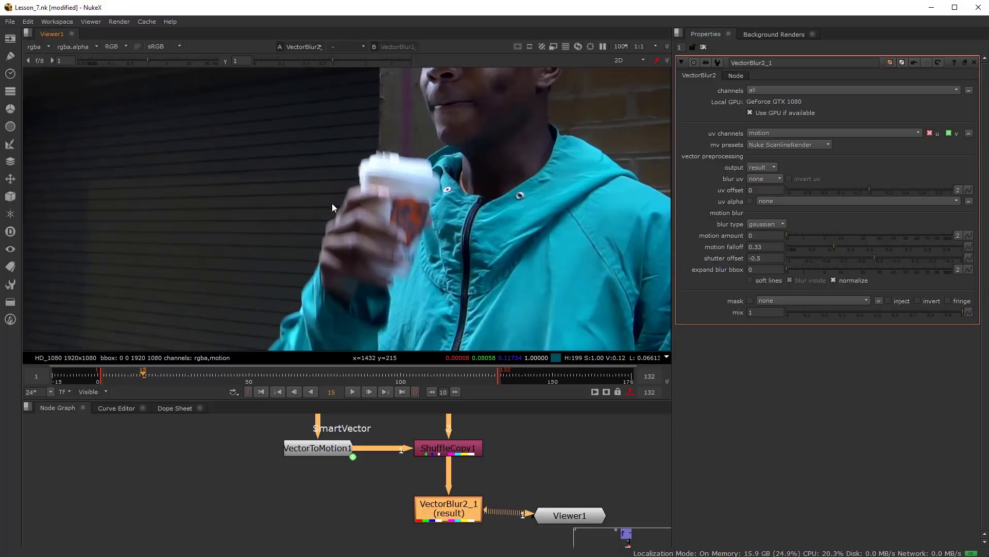
scroll(118, 155, "down", 3)
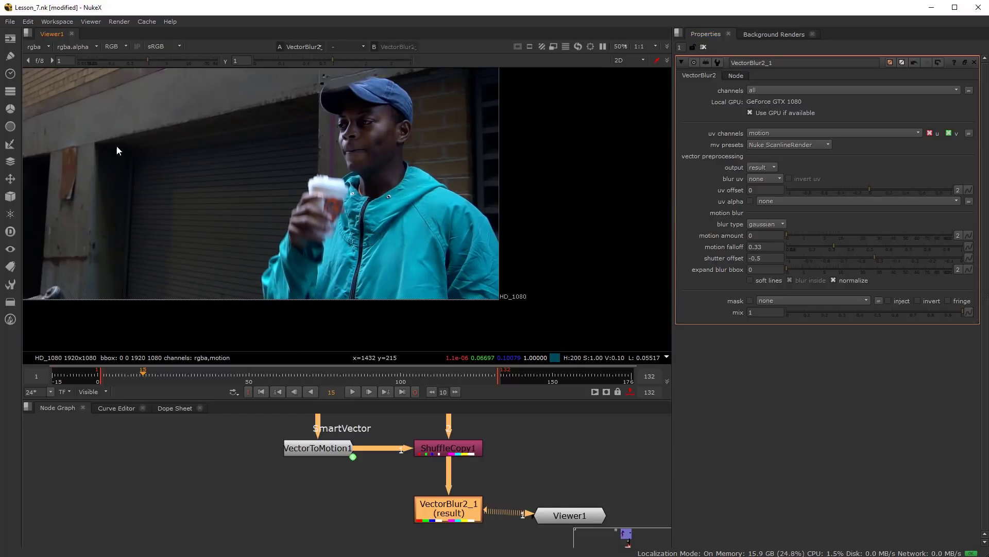
scroll(409, 212, "up", 3)
middle_click_drag(410, 212, 464, 236)
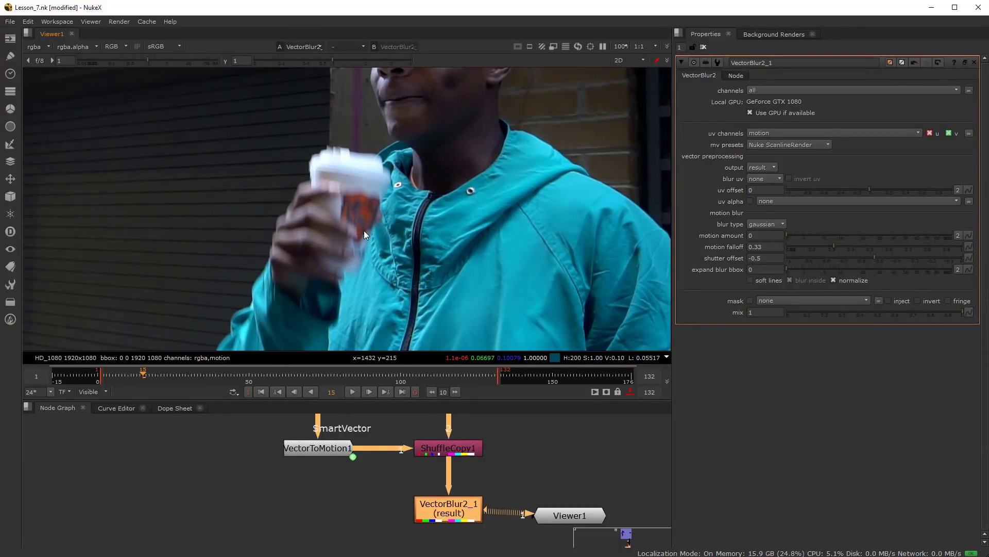
left_click(789, 235)
left_click_drag(796, 236, 806, 236)
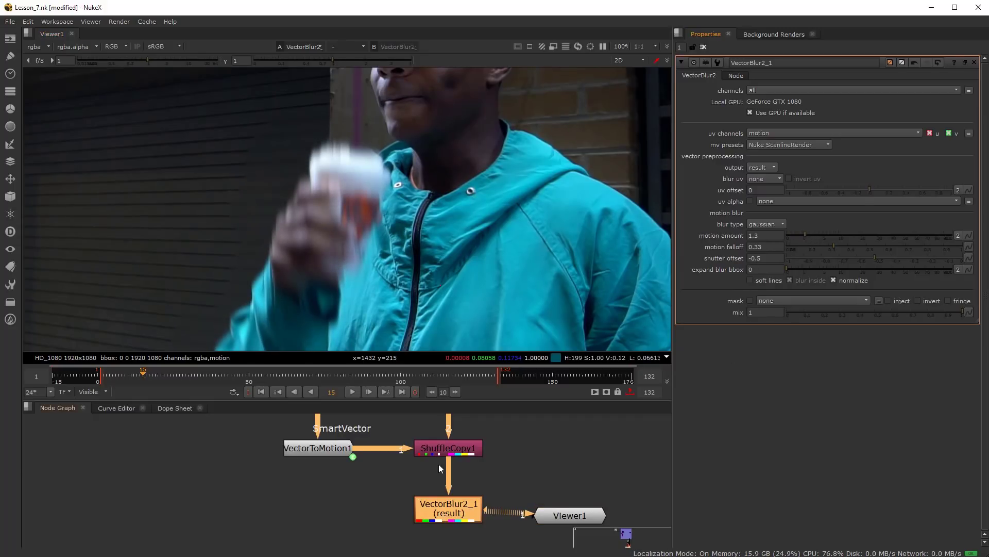
mouse_move(806, 236)
left_mouse_down()
mouse_move(795, 234)
mouse_move(888, 237)
mouse_move(811, 243)
left_mouse_up()
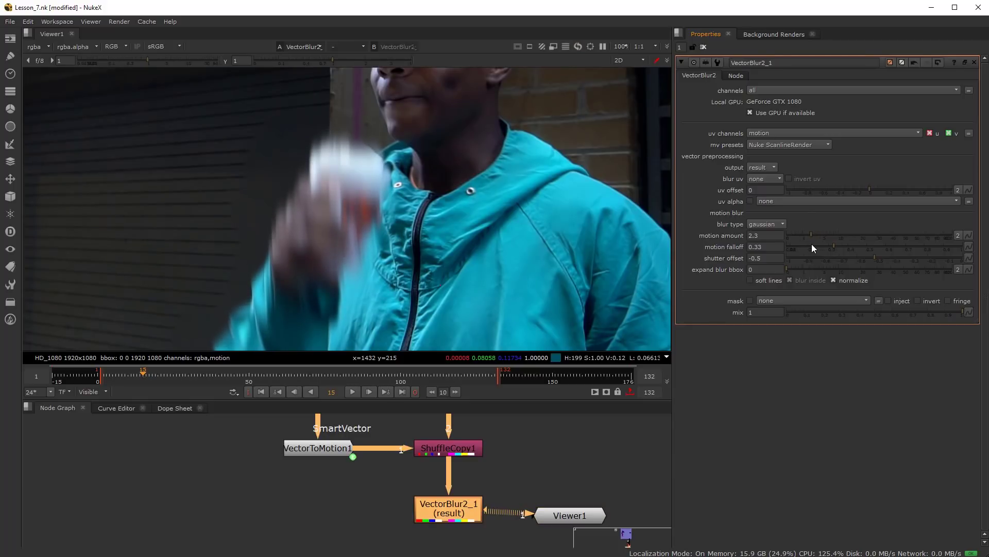
- Compare the blur uv options of VectorBlur2_1 close up on the cup and leave blur uv set to uniform
left_click(763, 179)
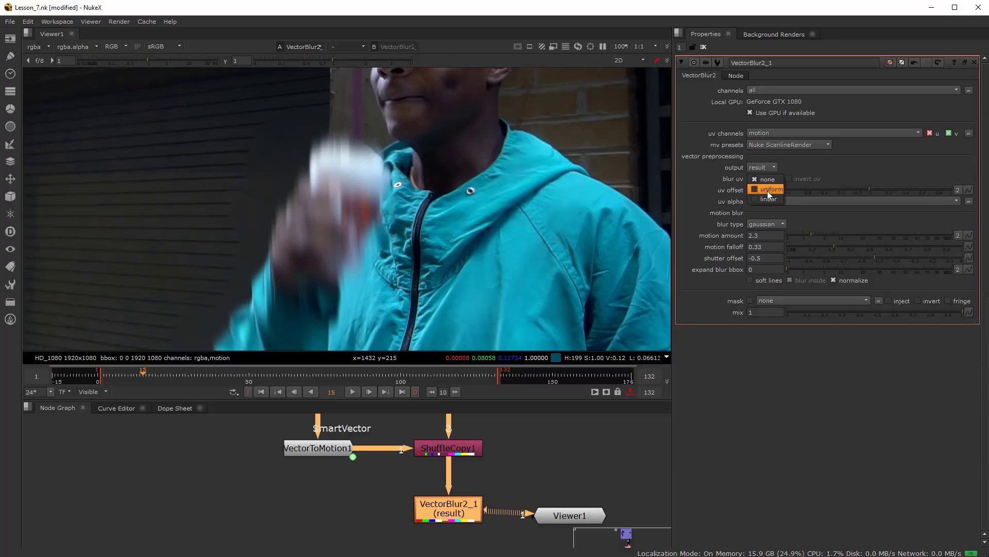
left_click(768, 190)
scroll(354, 133, "up", 5)
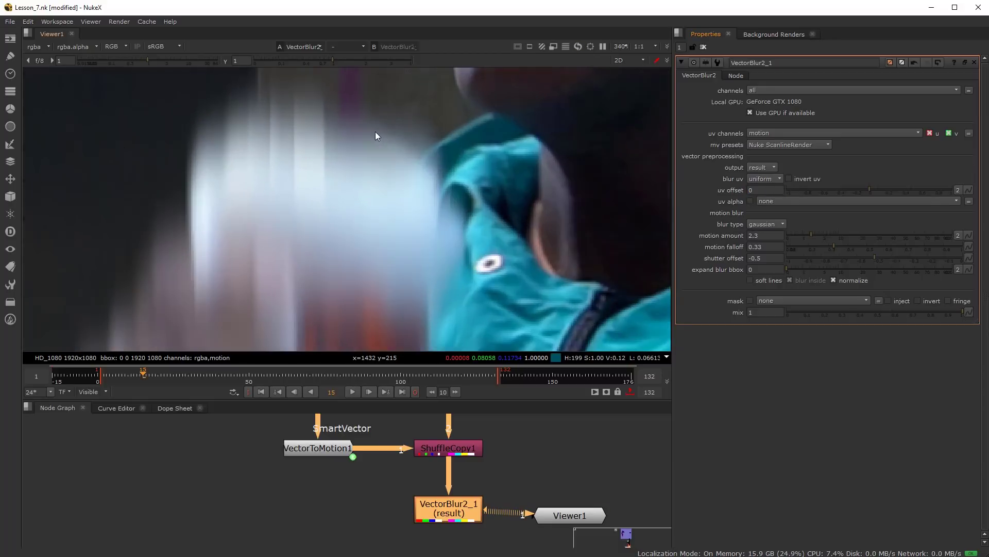
left_click(768, 182)
left_click(779, 169)
left_click(768, 178)
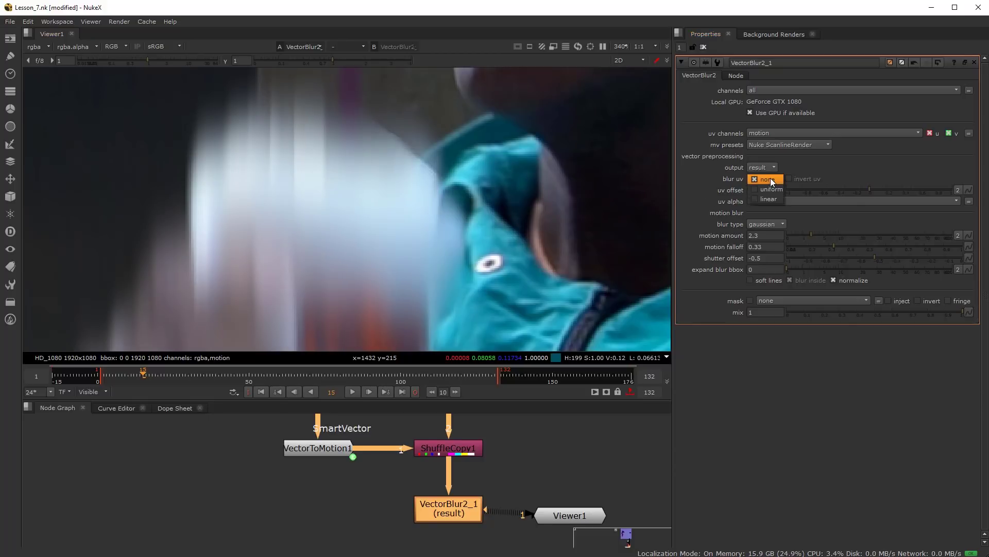
left_click(768, 201)
left_click(769, 178)
left_click(768, 169)
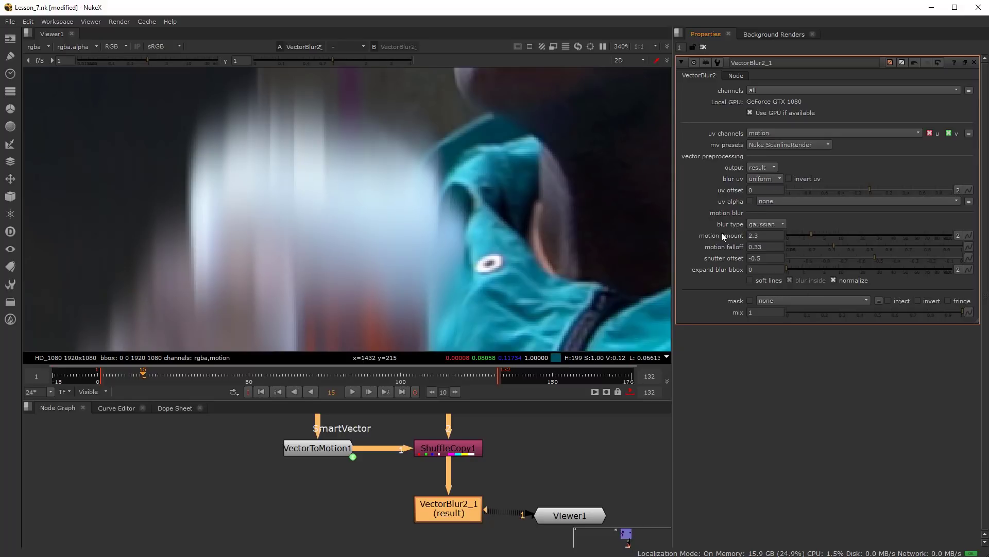
- Set VectorBlur2_1's motion amount to 1.1, keeping the gaussian blur type
left_click(777, 227)
left_click(831, 220)
left_click_drag(808, 235, 804, 233)
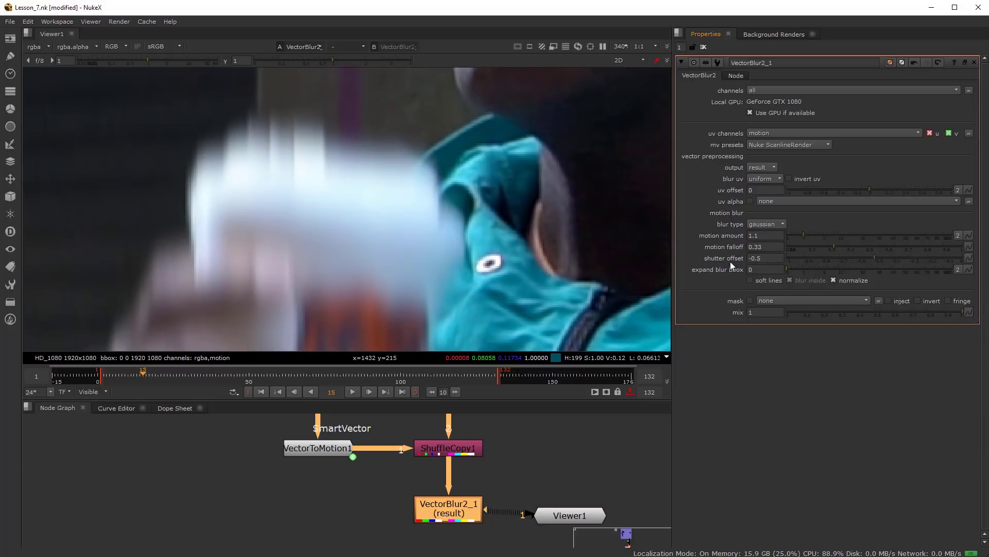
- Enable soft lines on VectorBlur2_1, keeping normalize on, and inspect the blur on the hand and cup
left_click(773, 258)
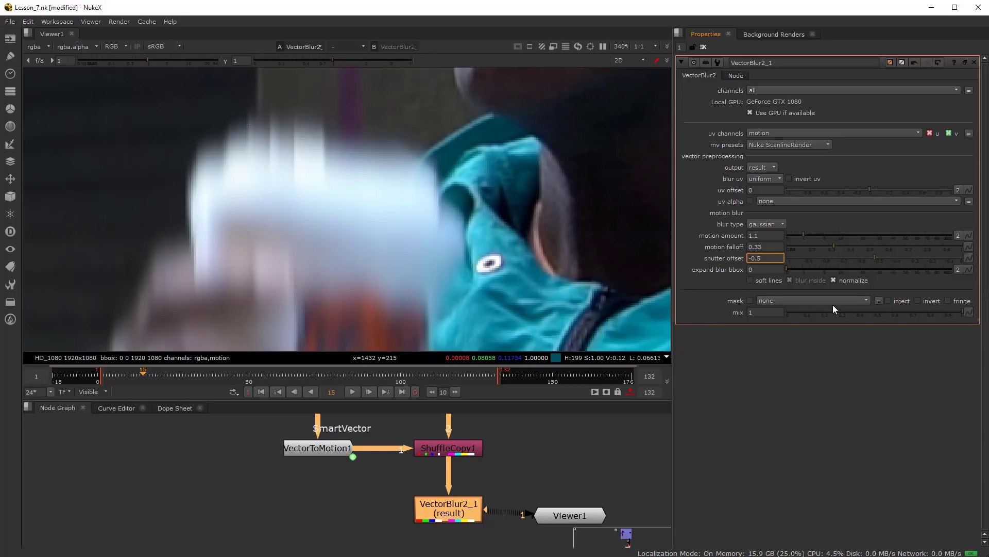
left_click(771, 269)
left_click(830, 280)
left_click(830, 281)
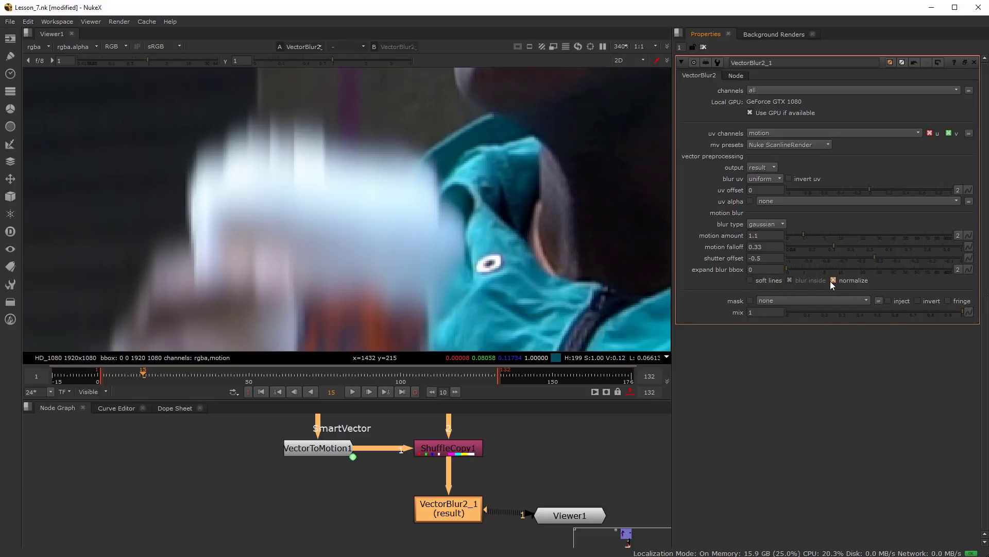
left_click(751, 279)
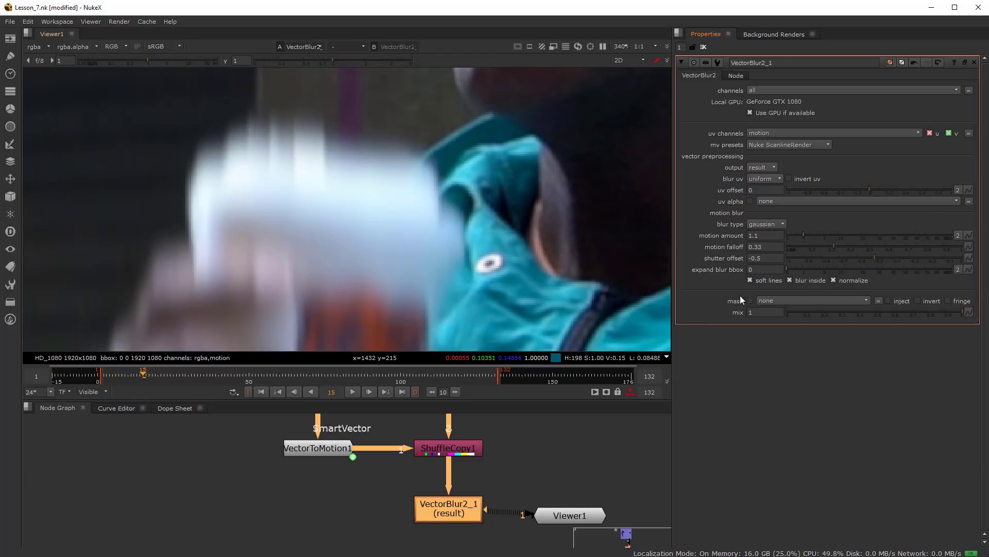
scroll(466, 248, "down", 8)
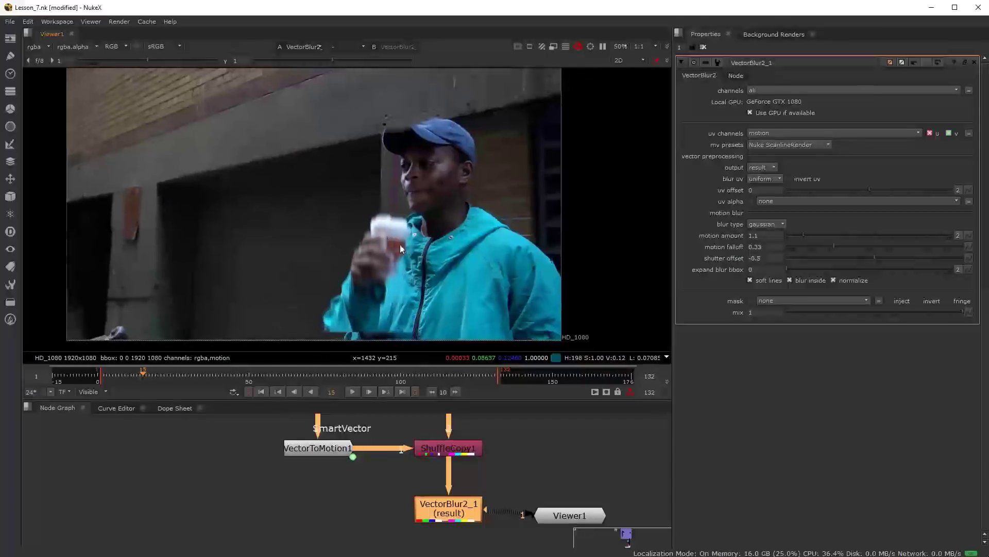
scroll(399, 264, "up", 3)
scroll(447, 510, "up", 2)
scroll(447, 507, "down", 6)
scroll(411, 489, "up", 1)
- Delete VectorToMotion1, ShuffleCopy1 and VectorBlur2_1 from the node graph, keeping SmartVector1
middle_click_drag(411, 488, 361, 473)
scroll(333, 493, "up", 1)
left_click_drag(271, 504, 465, 446)
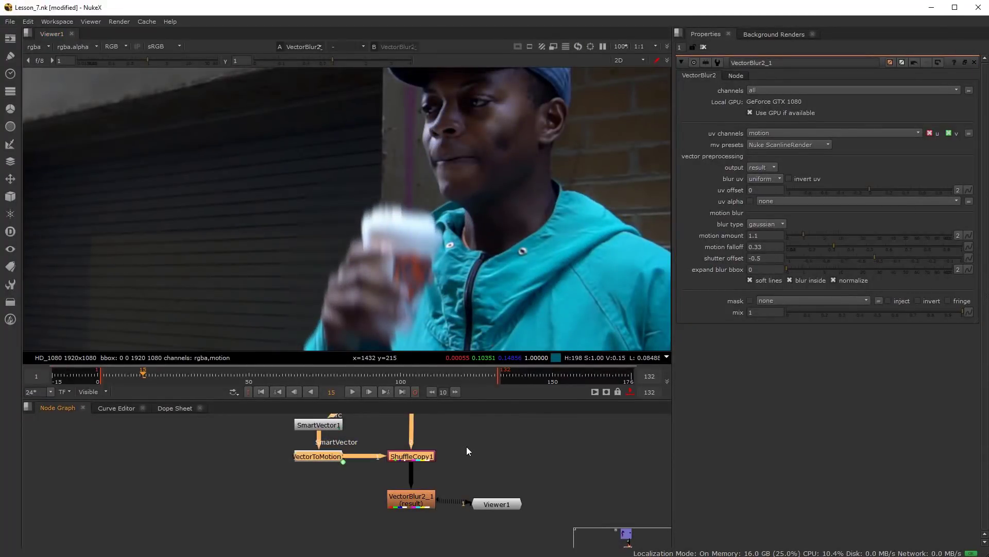
key("Delete")
scroll(374, 464, "down", 3)
left_click(392, 487)
key("Delete")
- Move SmartVector1 away from the main pipe below Switch1 and expand the node graph to full window
left_click_drag(351, 444, 409, 459)
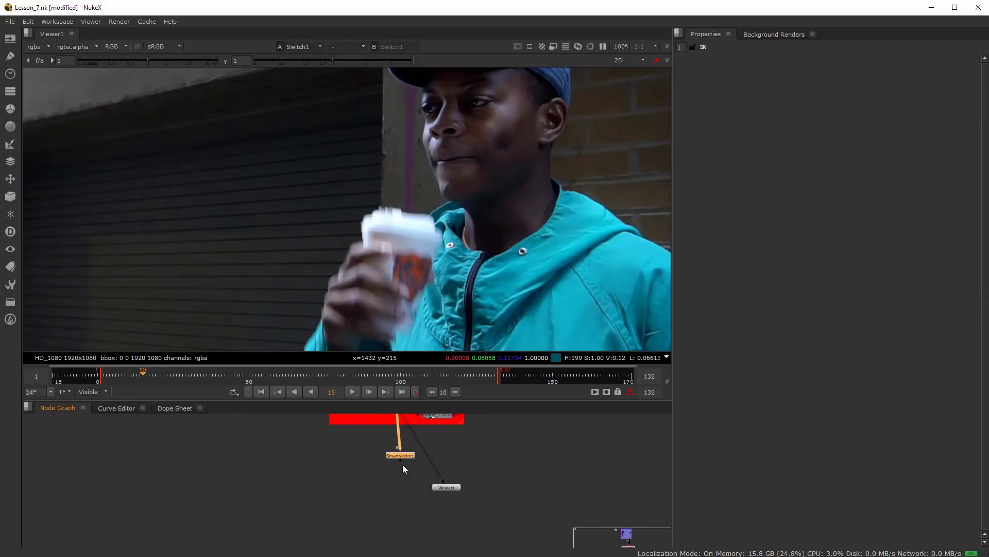
scroll(399, 468, "down", 3)
scroll(392, 468, "up", 3)
left_click_drag(408, 466, 378, 468)
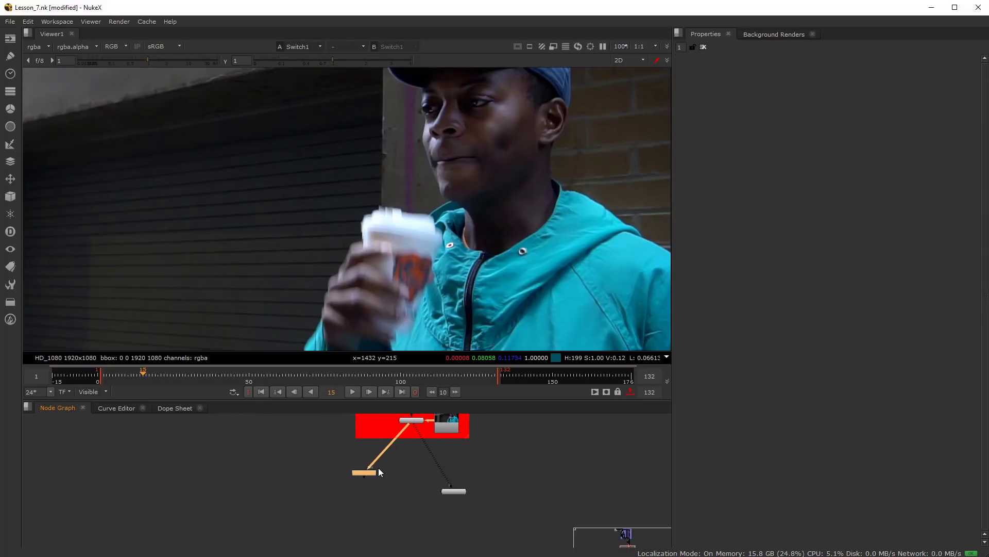
key("space")
scroll(468, 414, "up", 5)
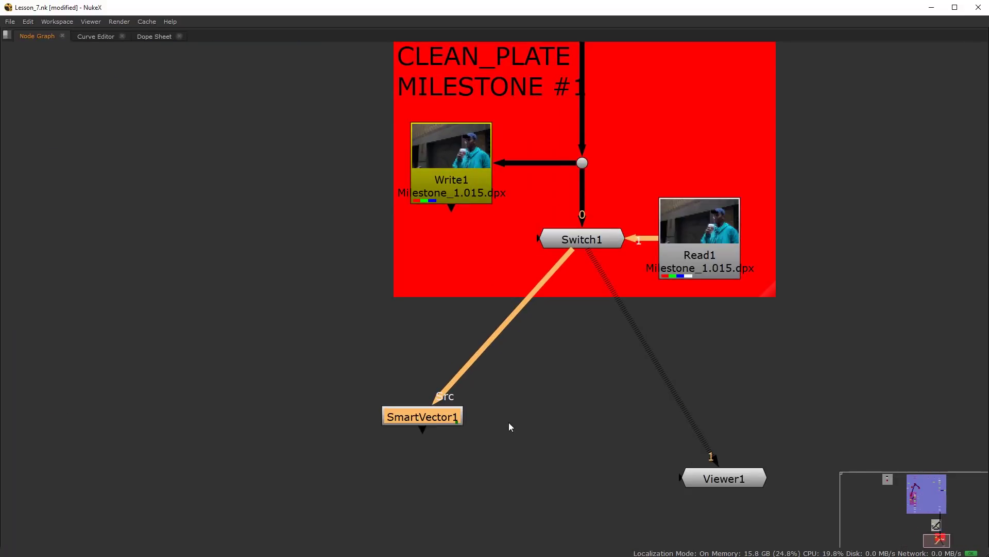
left_click(490, 425)
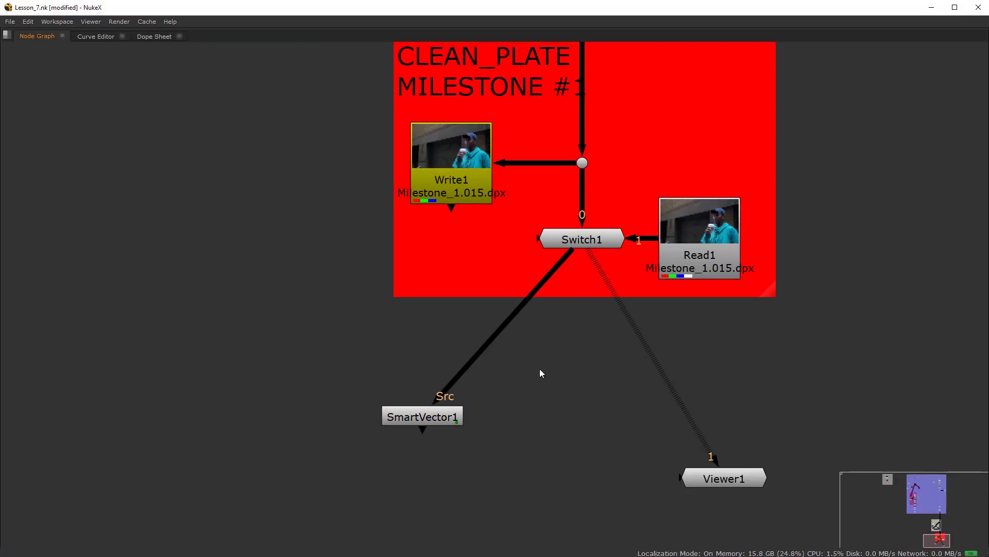
left_click_drag(425, 415, 369, 427)
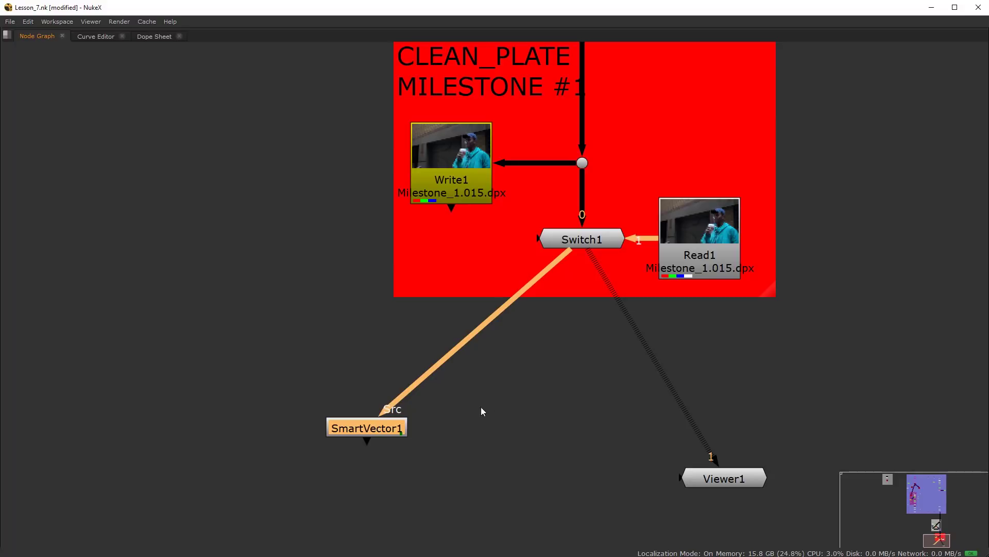
- Add two dots to the pipe between Switch1 and SmartVector1 so it routes at right angles into the node
key("ctrl")
left_click_drag(475, 332, 582, 376, "ctrl")
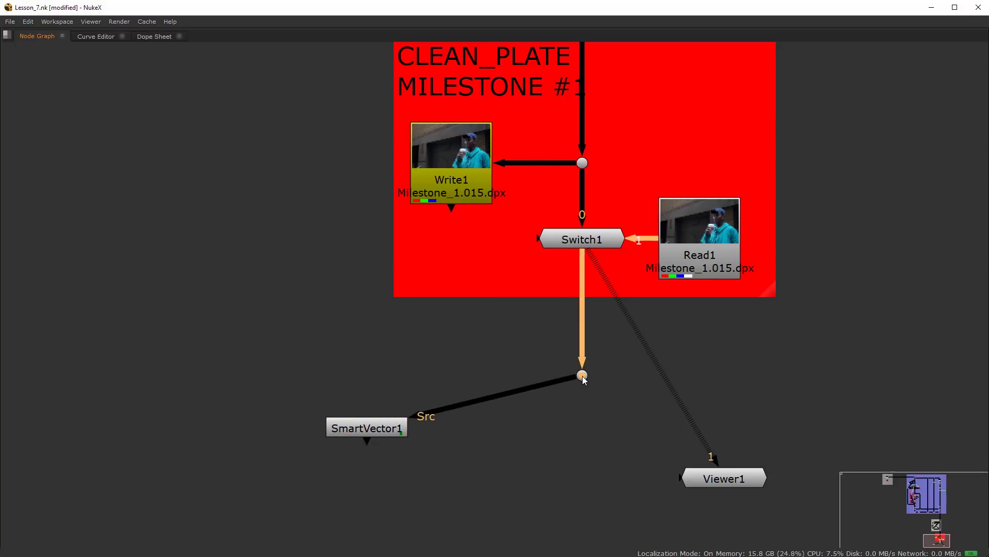
left_click_drag(383, 422, 318, 449)
key("ctrl")
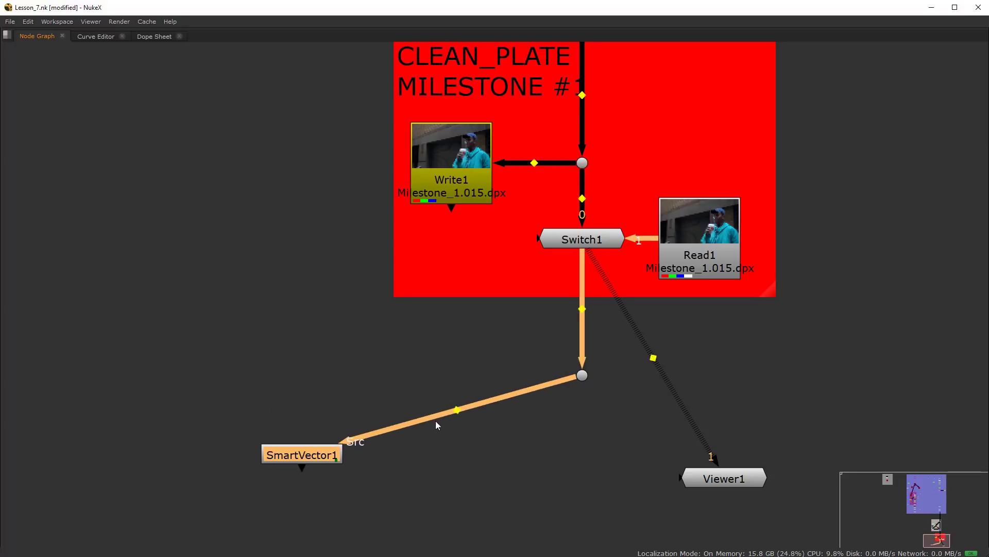
left_click_drag(457, 410, 338, 379, "ctrl")
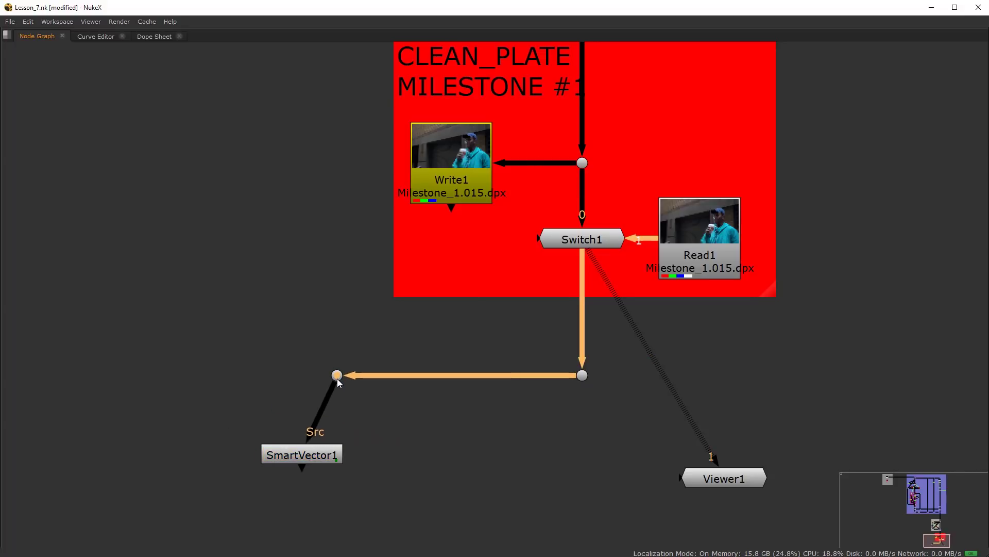
left_click_drag(326, 443, 356, 518)
scroll(348, 462, "down", 5)
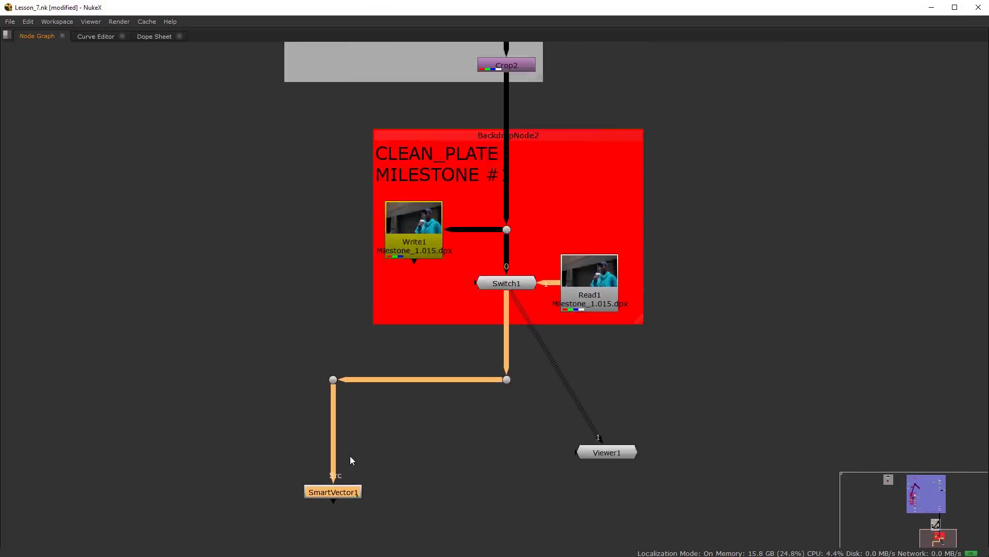
scroll(349, 427, "up", 5)
left_click_drag(340, 440, 344, 495)
- Create a FrameHold node in the space below the horizontal pipe leading to SmartVector1
left_click(444, 438)
middle_click_drag(452, 353, 438, 405)
scroll(438, 409, "up", 2)
key("Tab")
type("fra")
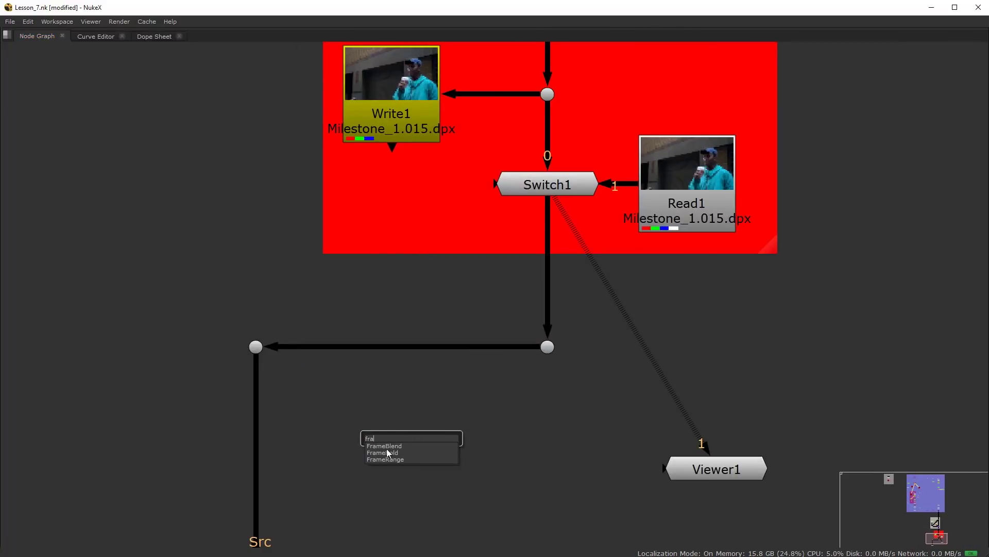
left_click(390, 452)
left_click_drag(398, 438, 383, 454)
- Insert a dot into the horizontal pipe, connect FrameHold4 to it and align the two vertically
left_click_drag(395, 399, 407, 354)
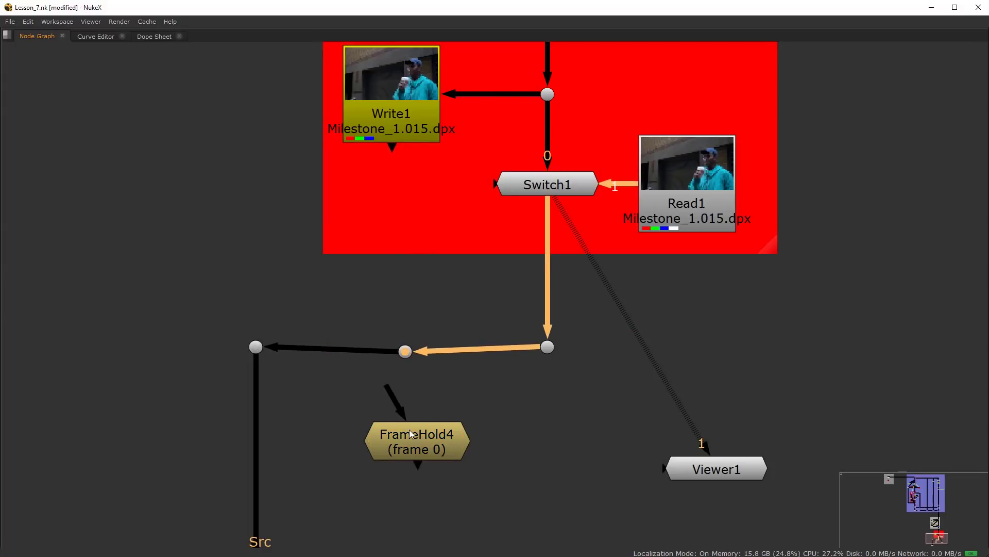
left_click_drag(411, 433, 384, 434)
left_click(404, 354)
left_click_drag(363, 386, 408, 353)
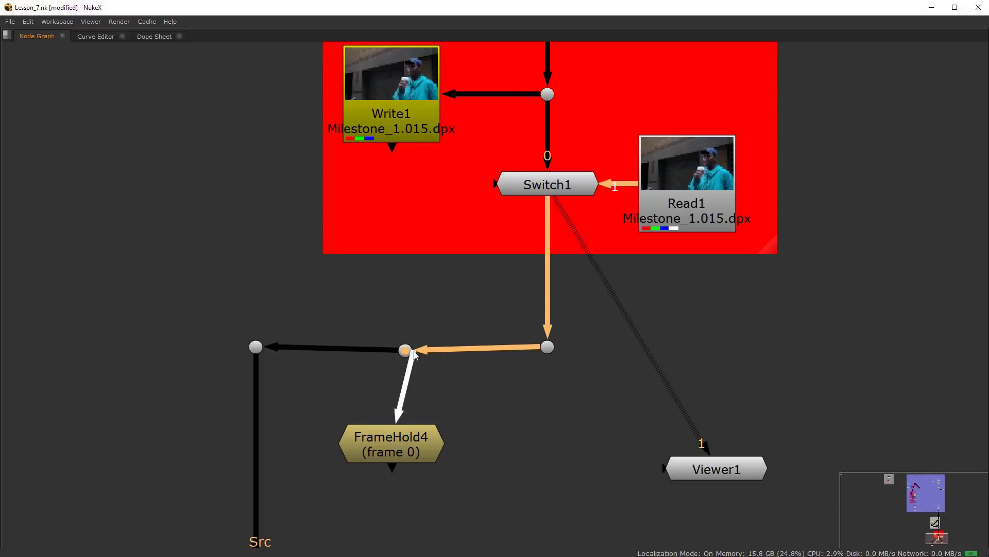
left_click_drag(411, 434, 423, 433)
left_click_drag(405, 351, 407, 347)
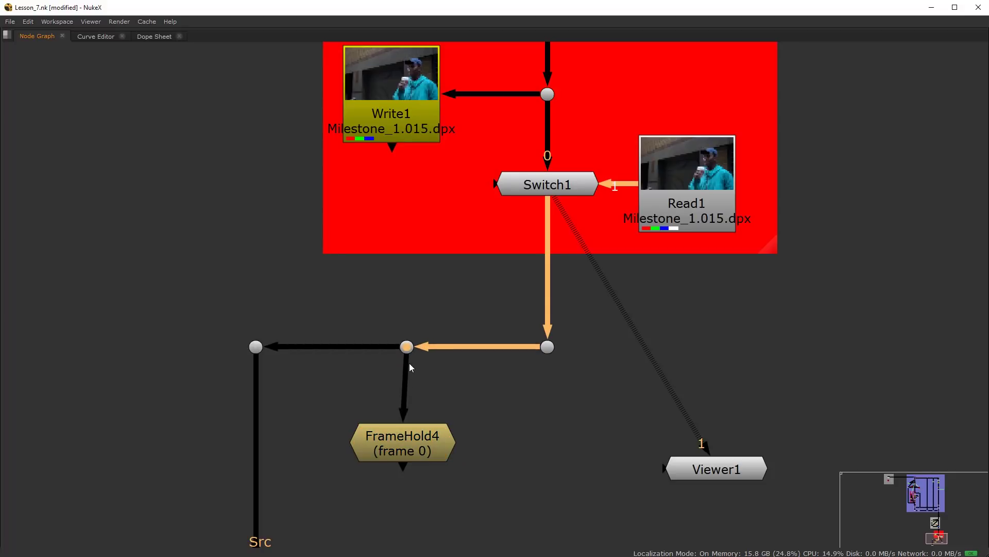
left_click(401, 437)
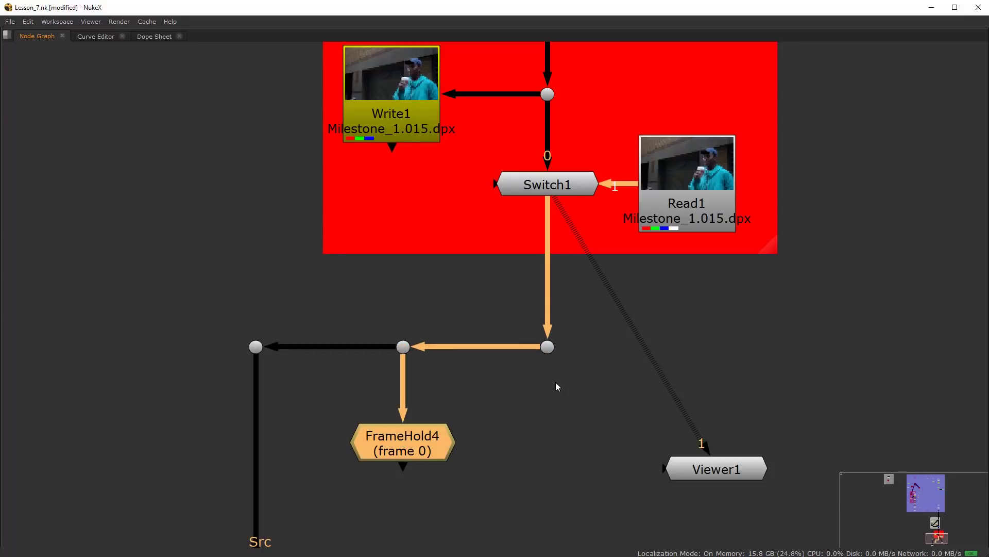
- Set FrameHold4's first frame to 100 and view the held frame in the viewer
key("space")
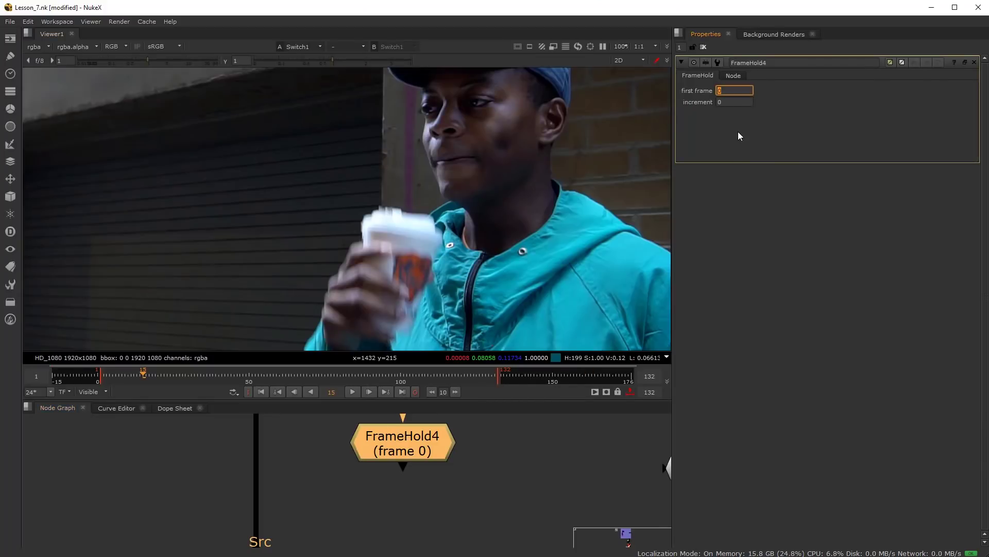
left_click(415, 459)
key("1")
scroll(478, 450, "down", 3)
scroll(472, 467, "up", 3)
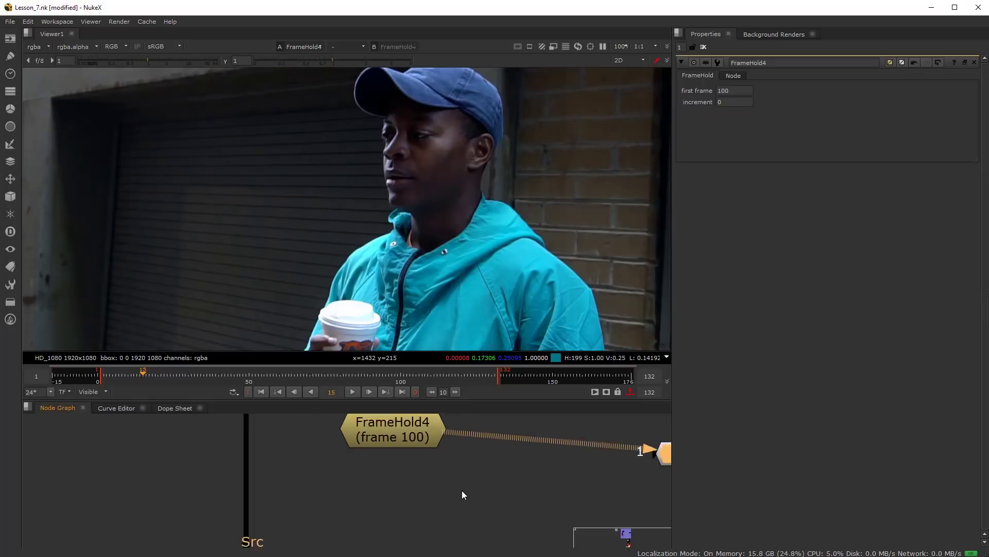
- Create a RotoPaint node and place it below FrameHold4
key("Tab")
type("r")
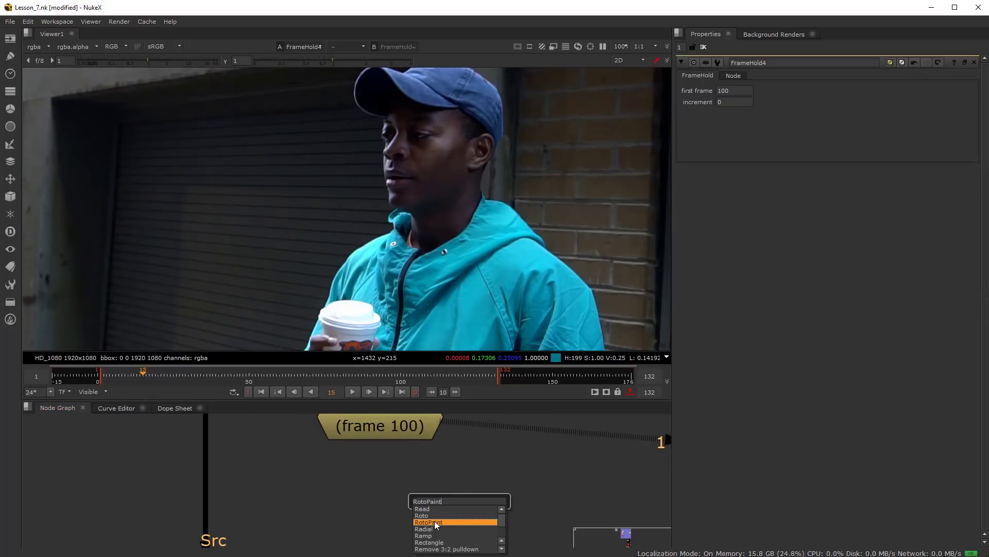
left_click(435, 521)
scroll(438, 474, "down", 2)
scroll(442, 455, "up", 1)
left_click_drag(442, 455, 395, 471)
scroll(420, 465, "down", 7)
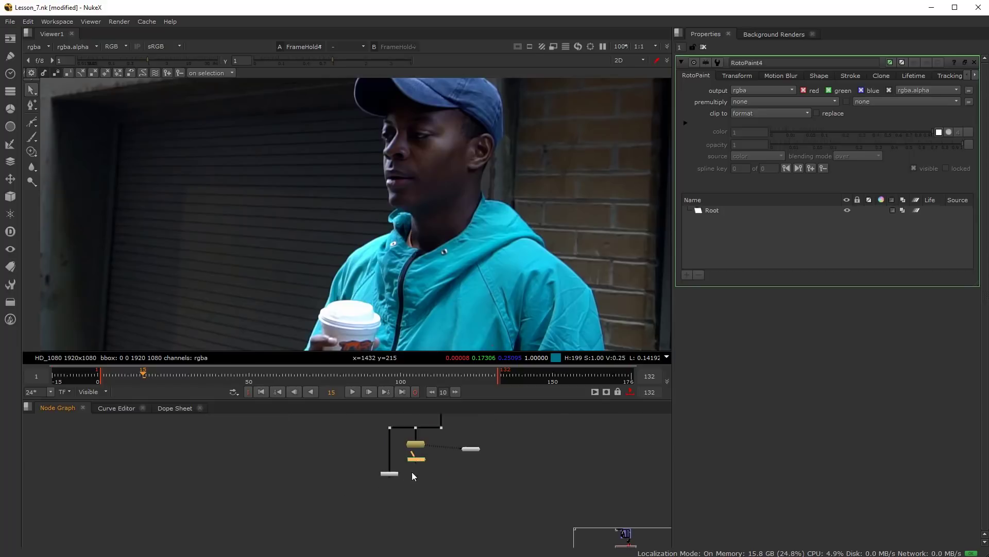
- Copy the Denoise3 node from the Planar_Jacket_Fix backdrop
middle_click_drag(416, 443, 394, 493)
mouse_move(417, 440)
middle_mouse_down()
mouse_move(406, 483)
mouse_move(416, 474)
middle_mouse_up()
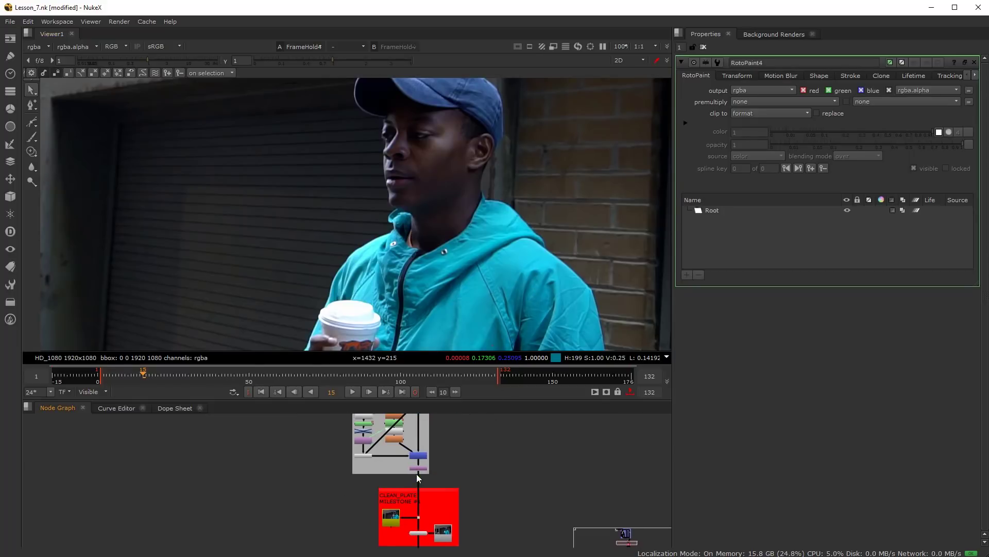
scroll(390, 496, "up", 2)
scroll(402, 494, "down", 1)
middle_click_drag(407, 460, 414, 418)
scroll(430, 431, "down", 2)
scroll(436, 468, "up", 5)
middle_click_drag(415, 459, 411, 506)
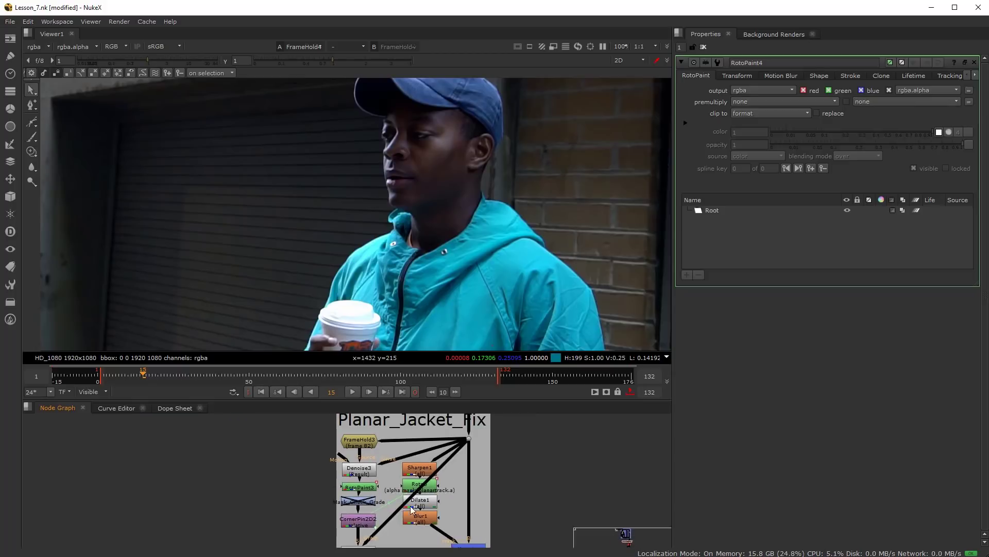
scroll(413, 509, "up", 3)
left_click(362, 479)
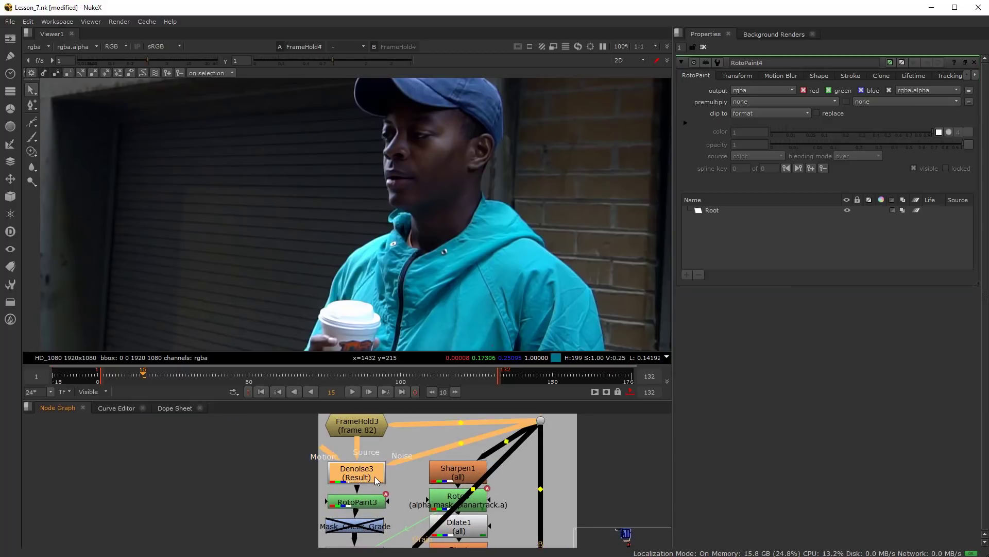
- Paste the copied Denoise node near FrameHold4, making room for it in the branch
scroll(411, 487, "down", 6)
mouse_move(416, 519)
middle_mouse_down()
mouse_move(416, 438)
mouse_move(440, 500)
mouse_move(436, 522)
middle_mouse_up()
scroll(409, 519, "up", 5)
left_click_drag(435, 504, 435, 522)
left_click(458, 490)
key("ctrl+v")
- Insert Denoise4 between the branch dot and FrameHold4, connecting its Noise and Source inputs to the plate
scroll(457, 492, "up", 3)
left_click_drag(467, 492, 533, 442)
left_click_drag(435, 452, 437, 488)
middle_click_drag(446, 478, 445, 503)
left_click_drag(519, 476, 422, 457)
middle_click_drag(439, 452, 436, 492)
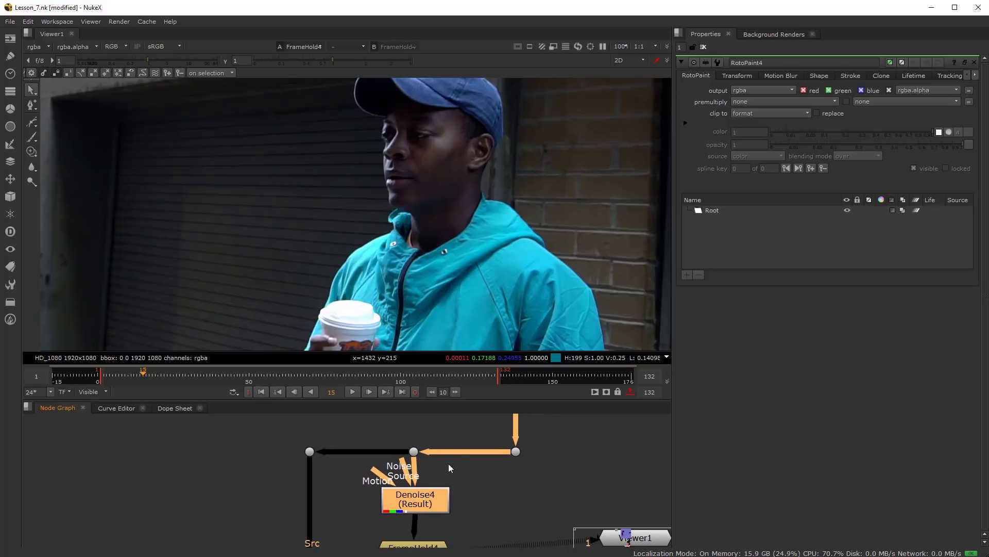
left_click(464, 453, "ctrl")
left_click_drag(402, 462, 462, 452)
left_click_drag(420, 493, 419, 493)
- Examine the jacket fabric close up in FrameHold4's output, toggling Denoise4 off and on to compare the grain
middle_click_drag(435, 531, 434, 496)
scroll(425, 484, "up", 1)
left_click(422, 515)
scroll(422, 516, "down", 2)
middle_click_drag(438, 530, 434, 496)
scroll(434, 496, "up", 2)
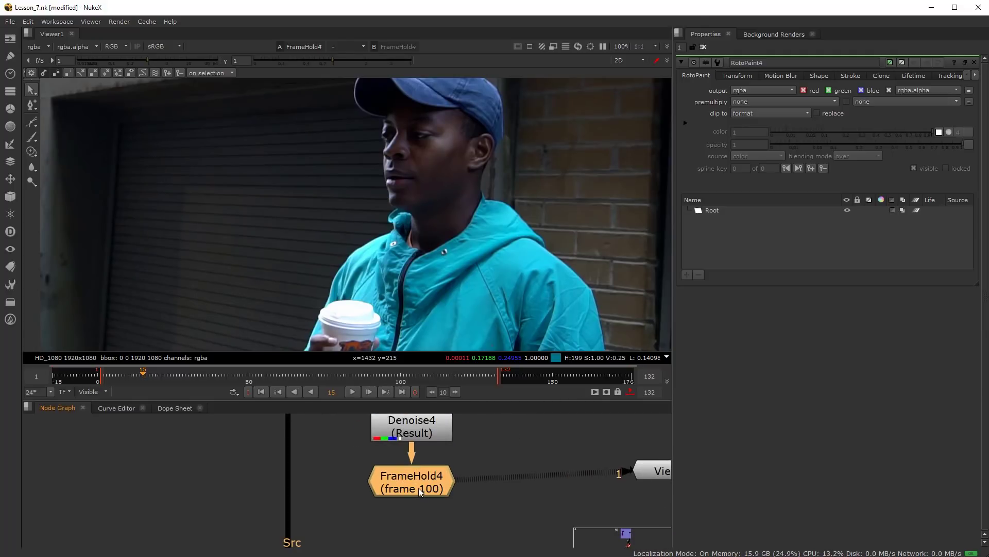
key("Down")
scroll(446, 285, "down", 2)
scroll(441, 295, "up", 6)
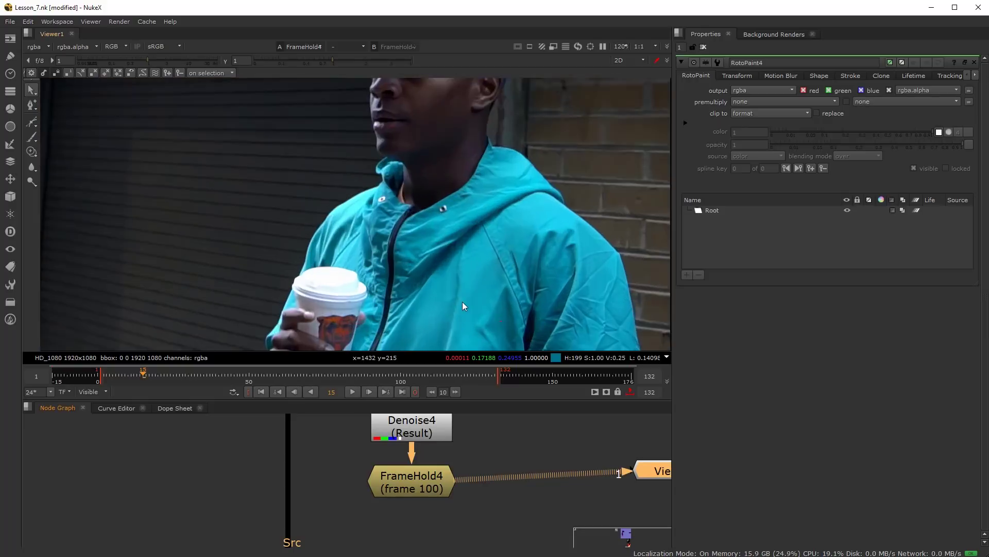
left_click(415, 474)
left_click(416, 433)
key("d")
key("d")
scroll(501, 255, "up", 2)
key("d")
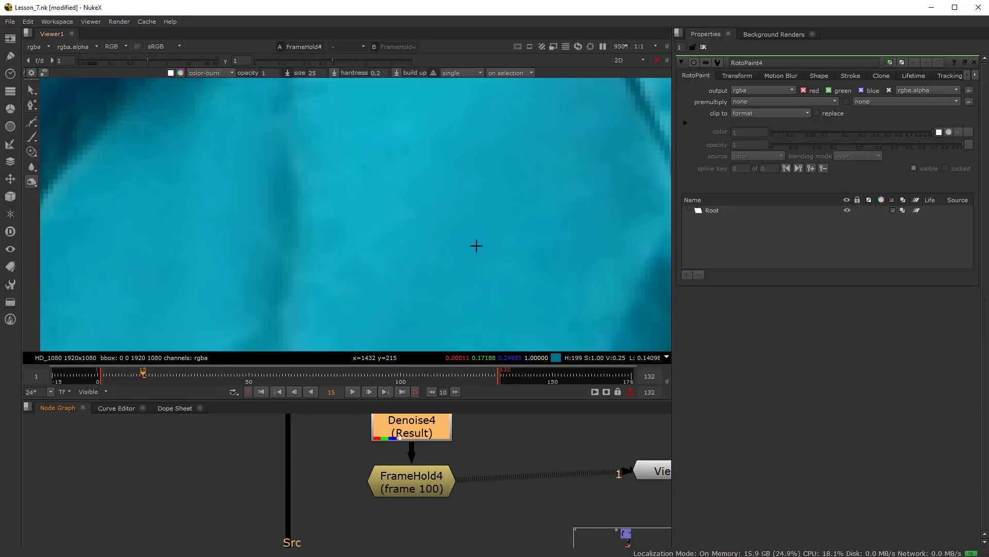
- Compare the jacket detail in Denoise4's result with FrameHold4's output, opening the Denoise4 settings for review
scroll(403, 252, "up", 5)
key("d")
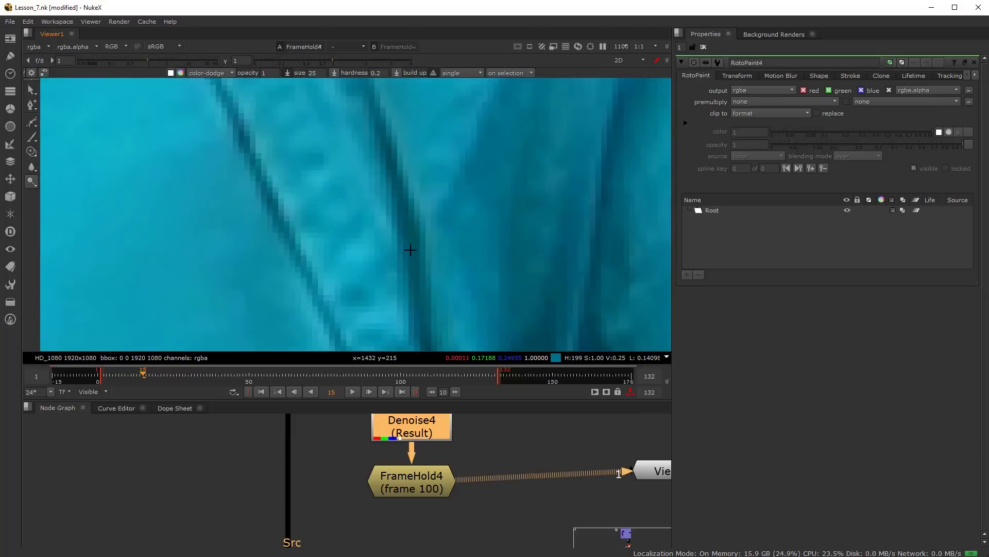
key("1")
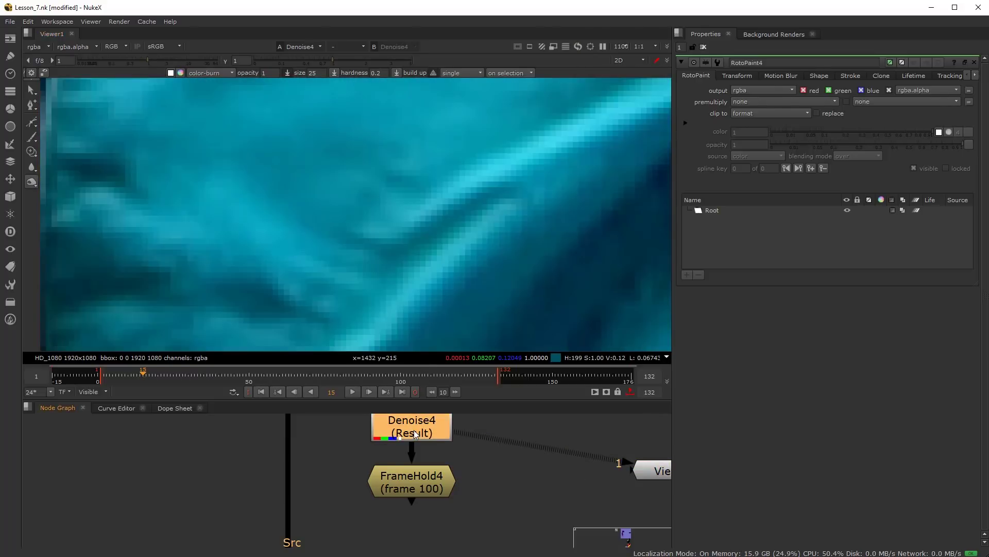
double_click(414, 431)
scroll(334, 218, "down", 12)
scroll(318, 222, "down", 4)
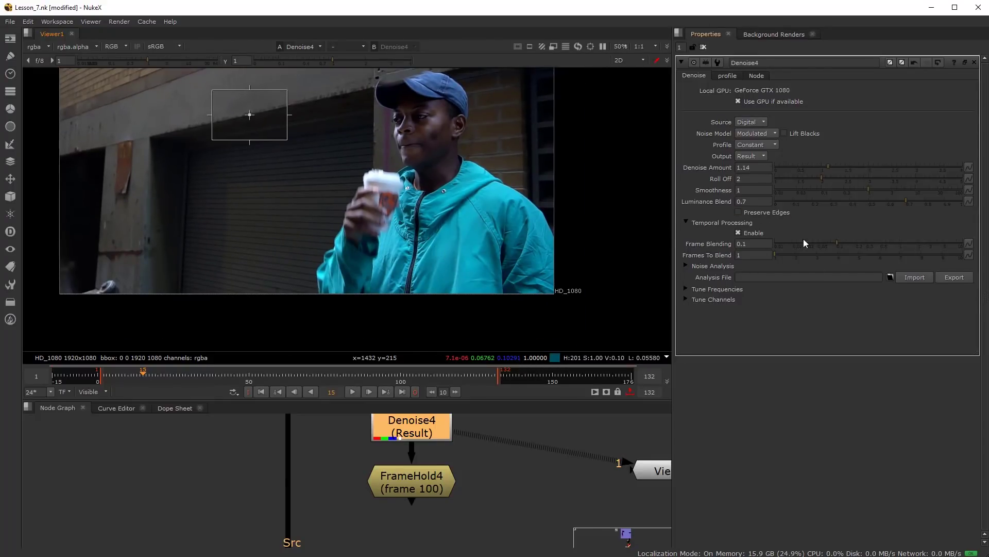
scroll(421, 484, "up", 4)
left_click(420, 482)
key("1")
scroll(431, 289, "up", 5)
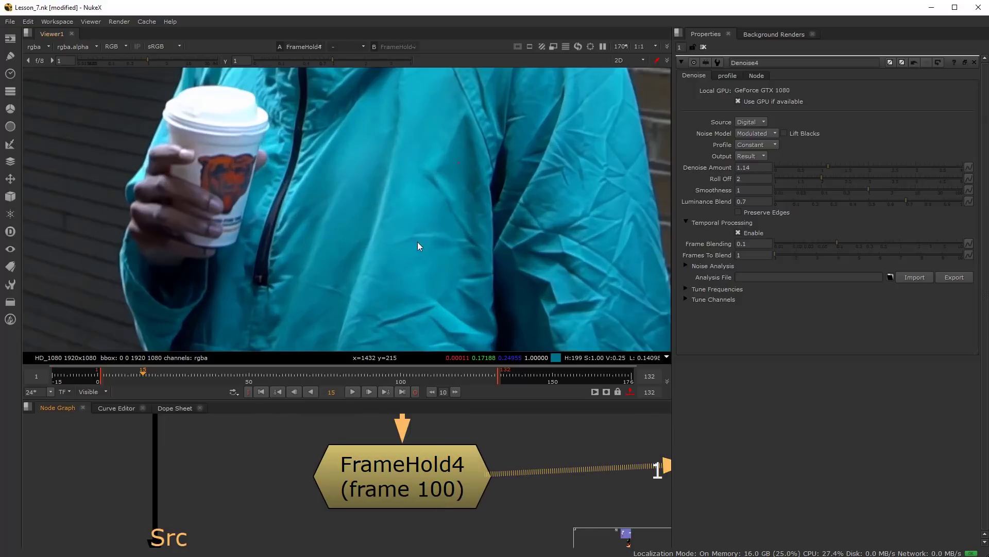
scroll(417, 245, "down", 3)
scroll(478, 285, "up", 2)
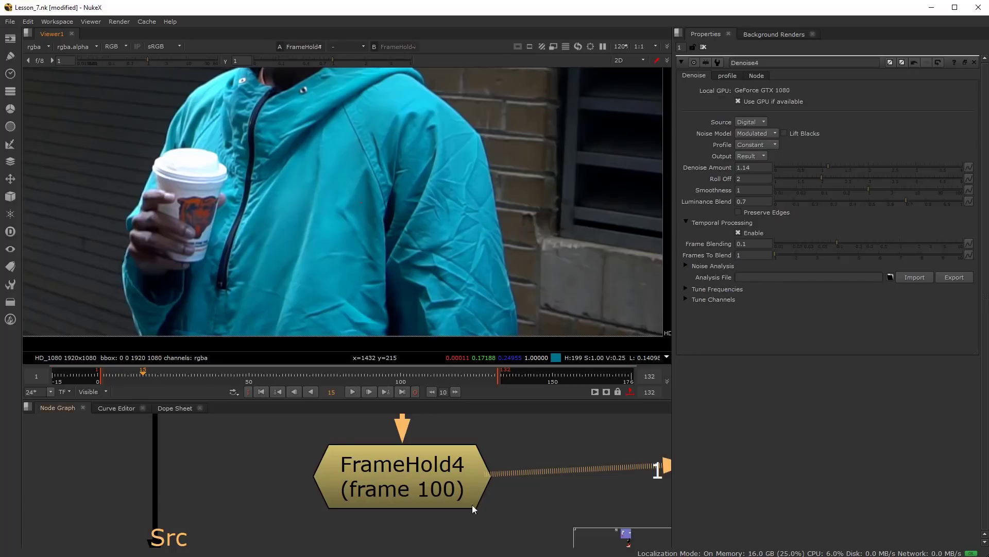
- Connect RotoPaint4's bg input below FrameHold4 and view its result with its properties open
scroll(474, 509, "down", 4)
middle_click_drag(347, 533, 362, 508)
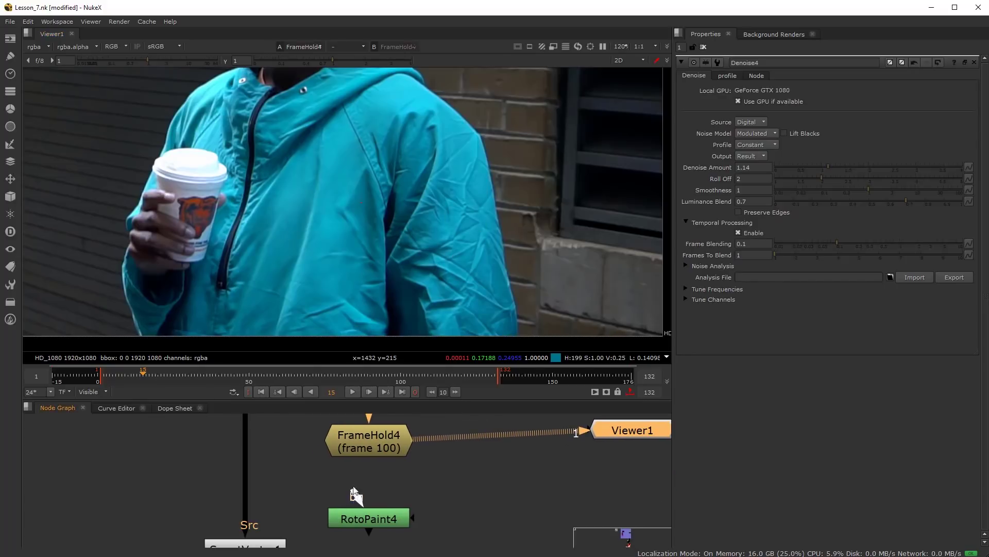
left_click_drag(382, 523, 376, 493)
key("1")
double_click(373, 491)
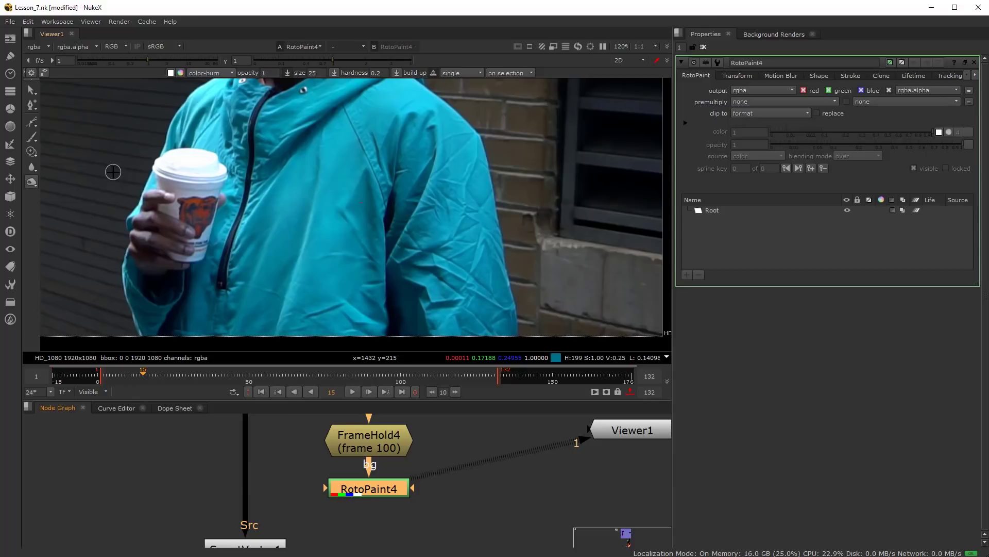
- Choose RotoPaint4's Blur brush with size 39, opacity 0.3 and hardness 0.1, and try it on the jacket sleeve
left_click(31, 153)
left_click(32, 169)
left_click(61, 167)
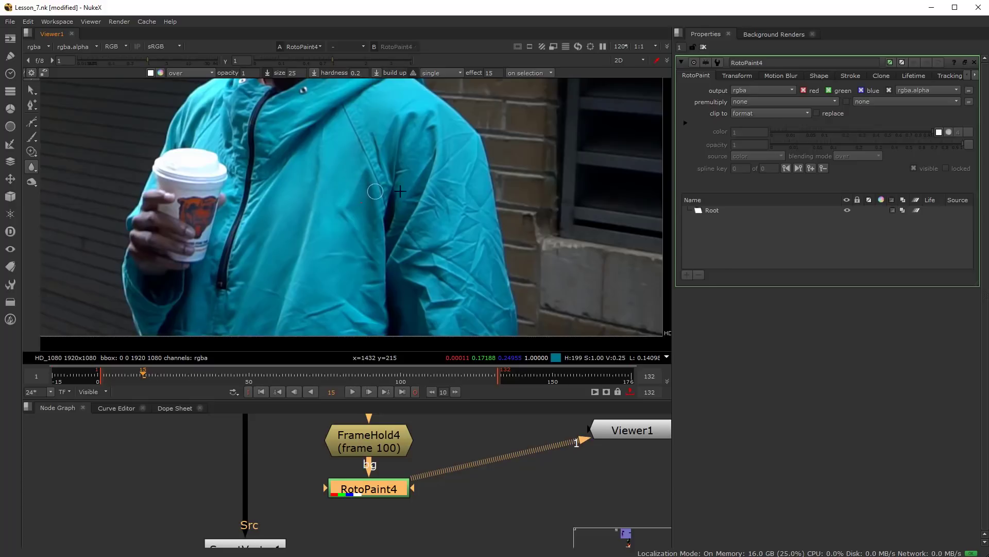
left_click_drag(424, 194, 446, 197, "shift")
left_click(246, 73)
key("BackSpace")
type("0.3")
left_click_drag(444, 259, 409, 264, "shift")
scroll(438, 215, "up", 6)
mouse_move(432, 210)
left_mouse_down()
mouse_move(426, 217)
mouse_move(437, 172)
mouse_move(425, 208)
left_mouse_up()
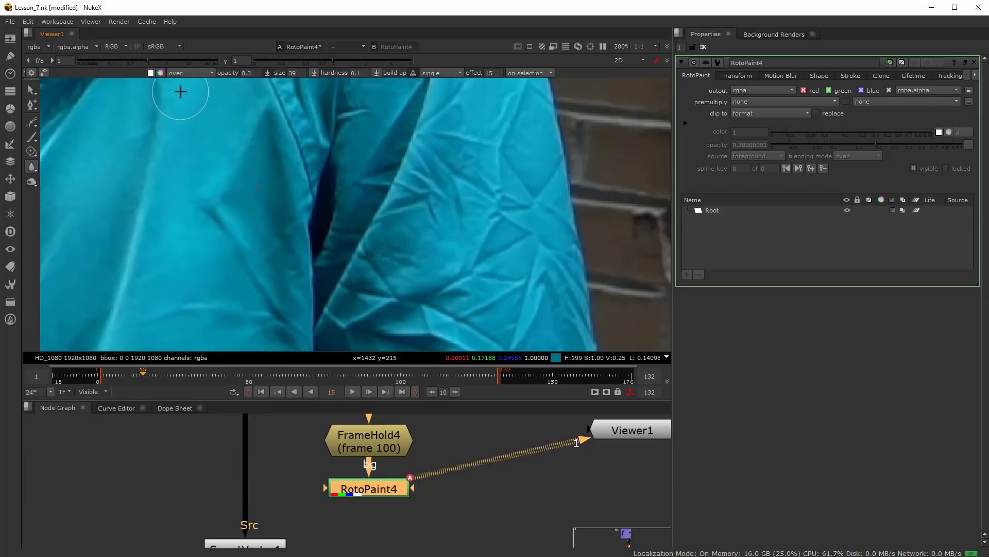
- Set the Blur brush opacity to 0.1 and its size to about 10, and soften creases on the mid sleeve
left_click(248, 73)
key("BackSpace")
type("2")
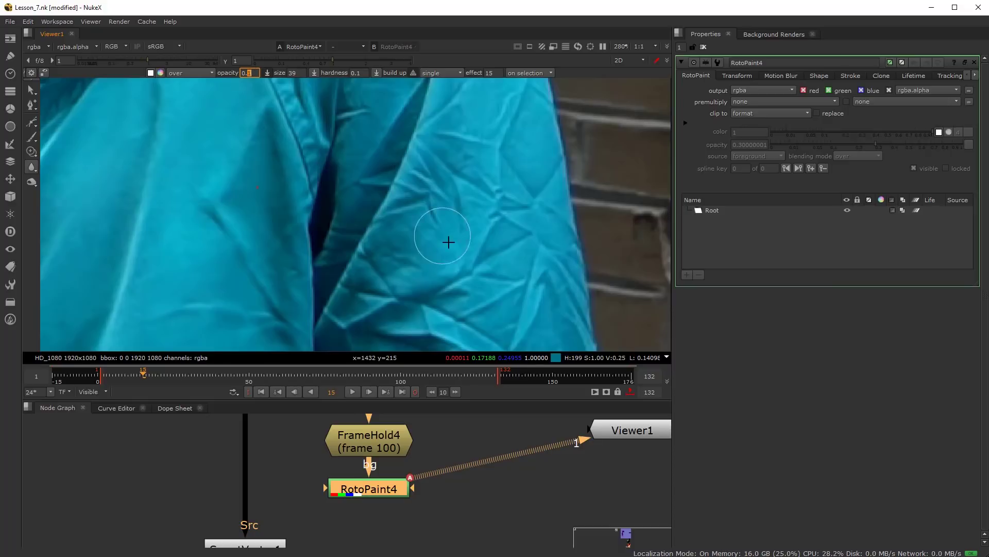
mouse_move(462, 205)
left_mouse_down()
mouse_move(461, 218)
mouse_move(457, 200)
mouse_move(464, 206)
left_mouse_up()
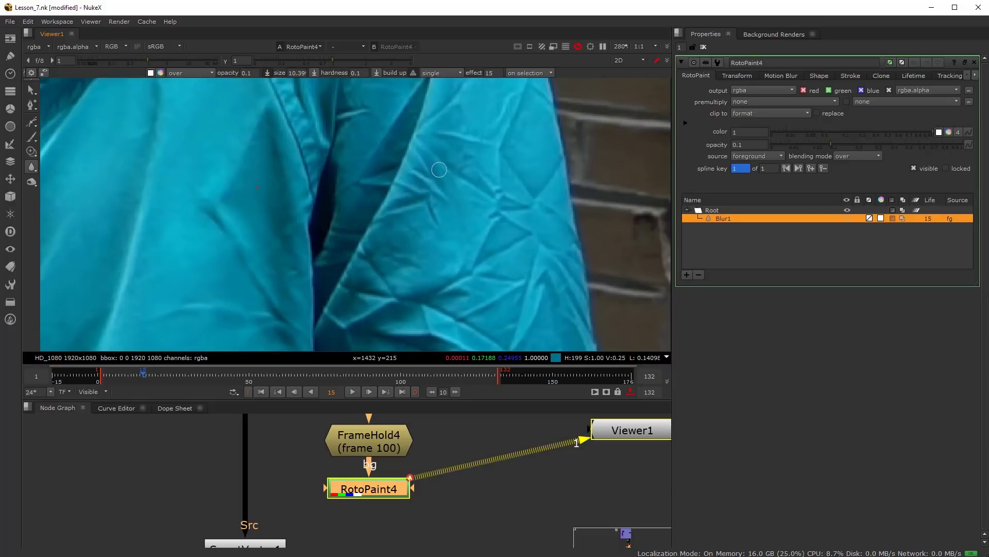
mouse_move(440, 220)
left_mouse_down()
mouse_move(409, 177)
mouse_move(462, 234)
left_mouse_up()
- Enlarge the Blur brush to about 27 and smooth the creases on the upper sleeve below the shoulder
left_click_drag(462, 233, 484, 232, "shift")
middle_click_drag(479, 208, 472, 260)
middle_click_drag(458, 159, 427, 270)
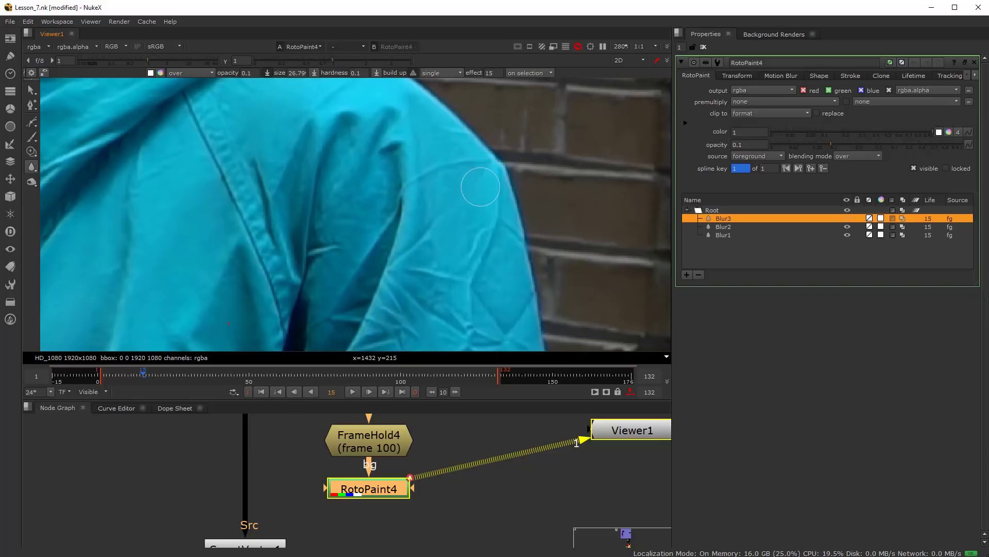
left_click_drag(433, 229, 450, 218)
- Reduce the Blur brush size to 20 and soften the folds around the shoulder and upper arm
left_click_drag(447, 222, 432, 225, "shift")
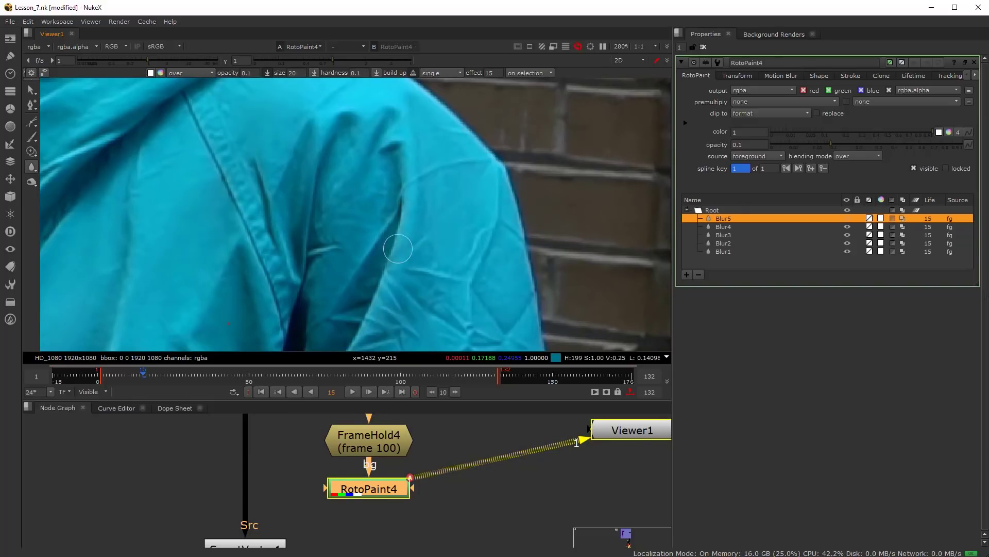
left_click_drag(434, 244, 429, 216)
middle_click_drag(396, 206, 388, 228)
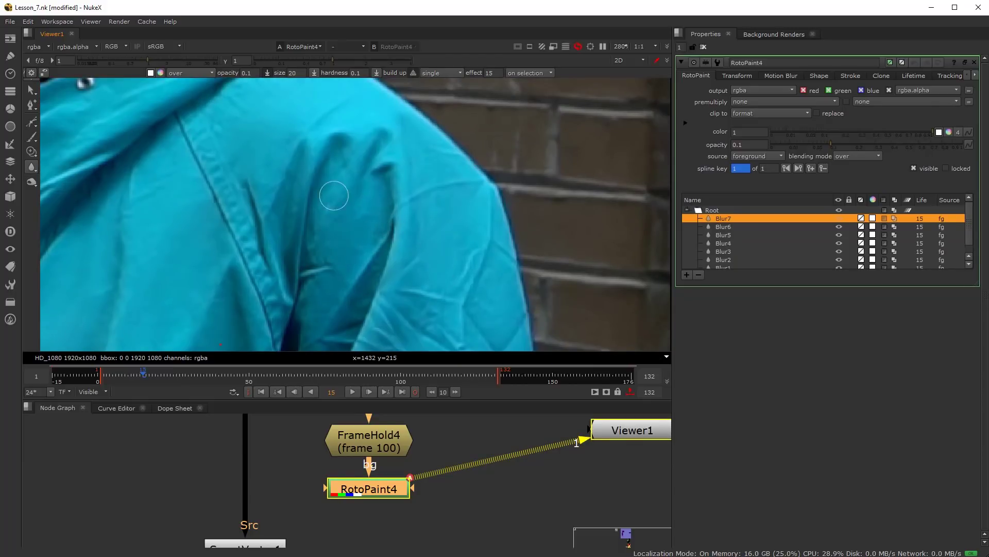
left_click_drag(336, 178, 336, 181)
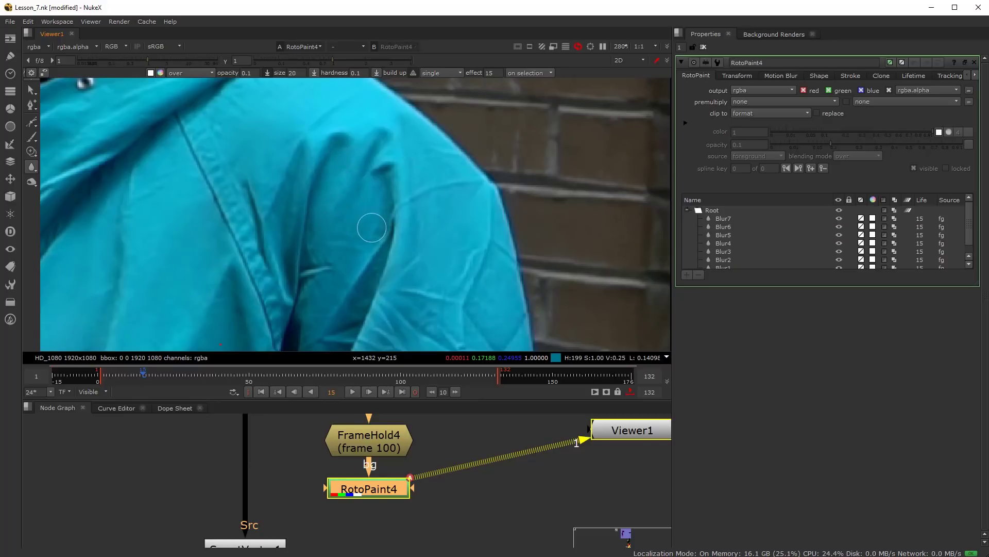
left_click_drag(369, 229, 331, 191)
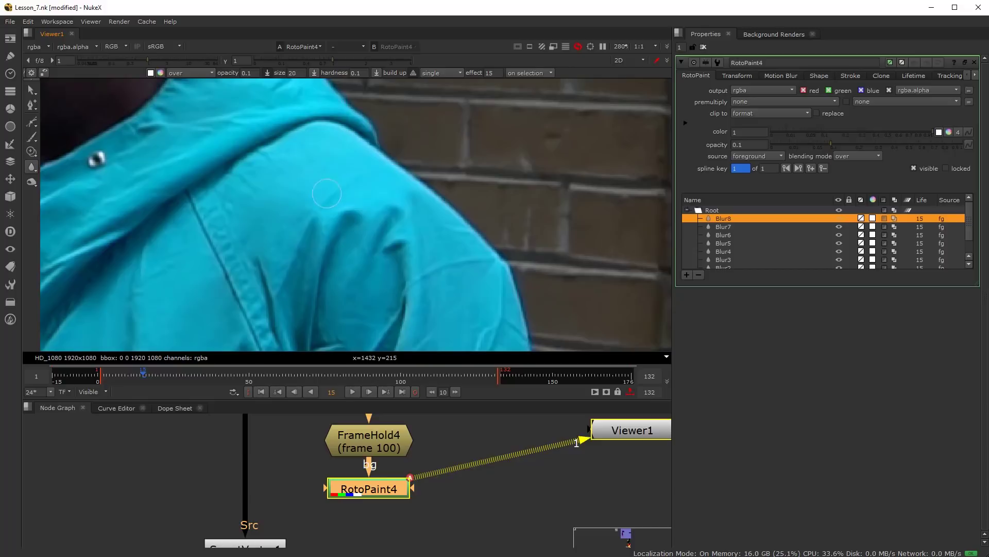
- Blur the long fold running from the shoulder toward the armpit with short strokes, undoing the latest one
middle_click_drag(359, 269, 367, 185)
left_click_drag(366, 212, 376, 238)
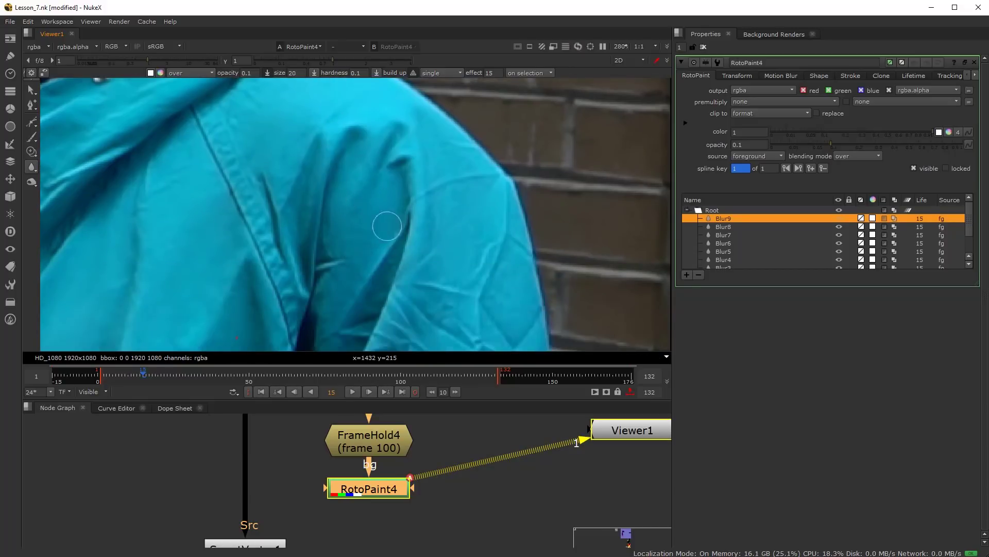
middle_click_drag(358, 268, 389, 189)
left_click_drag(388, 190, 382, 207)
mouse_move(365, 137)
left_mouse_down()
mouse_move(363, 158)
mouse_move(350, 124)
left_mouse_up()
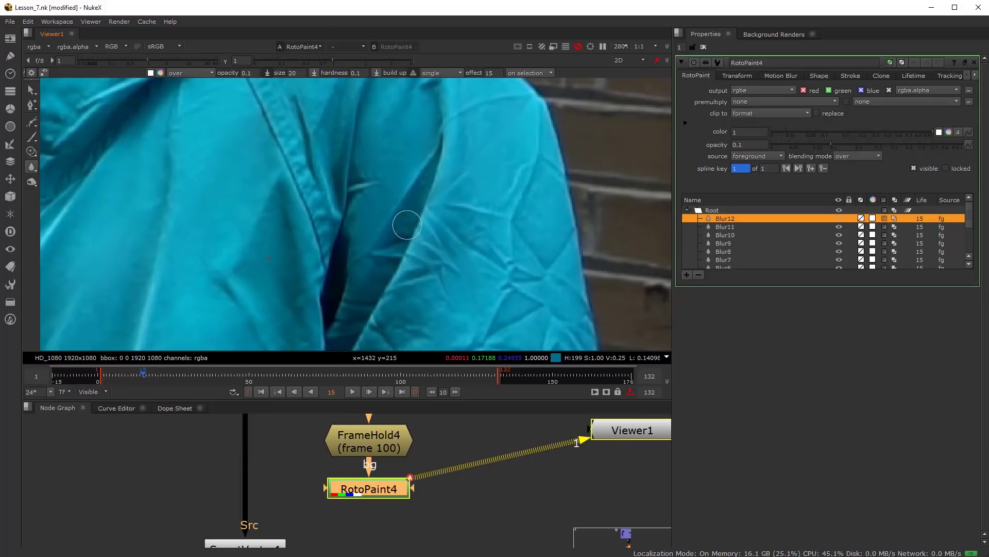
key("ctrl+z")
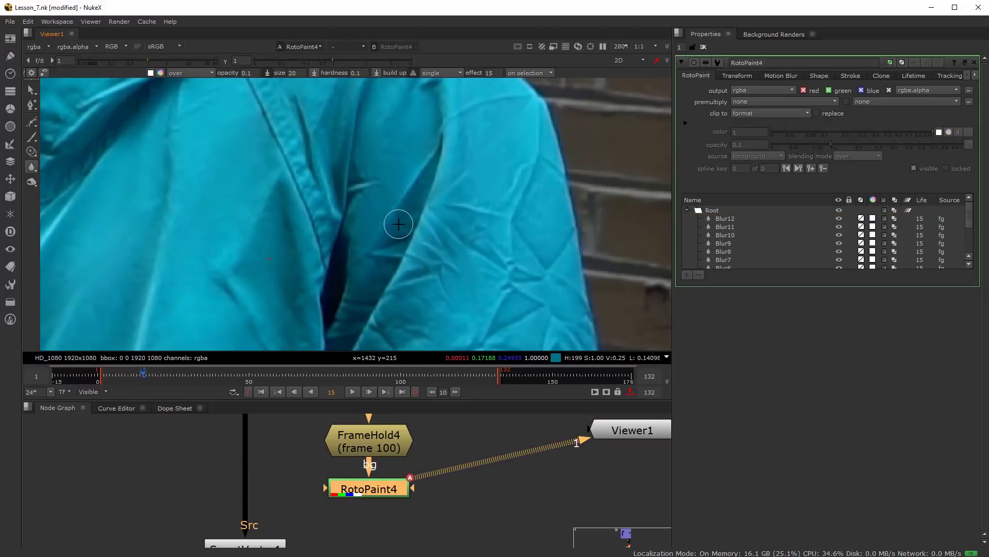
scroll(401, 225, "up", 3)
mouse_move(411, 213)
left_mouse_down()
mouse_move(413, 192)
mouse_move(412, 203)
mouse_move(445, 209)
mouse_move(447, 146)
left_mouse_up()
key("ctrl+z")
key("ctrl+z")
- Soften the wrinkles along the inner sleeve beside the armpit, increasing the Blur brush size from about 35 to 62
left_click_drag(391, 230, 452, 125)
scroll(429, 180, "down", 5)
scroll(404, 250, "up", 3)
left_click_drag(394, 219, 380, 272)
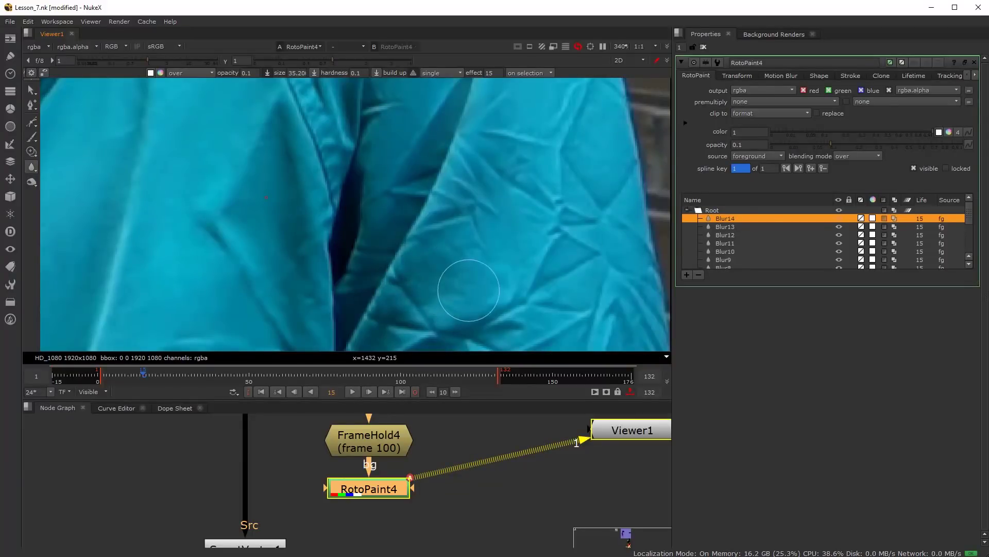
mouse_move(478, 264)
left_mouse_down()
mouse_move(462, 181)
mouse_move(510, 231)
left_mouse_up()
scroll(507, 210, "down", 4)
middle_click_drag(513, 241, 420, 265)
scroll(420, 264, "up", 1)
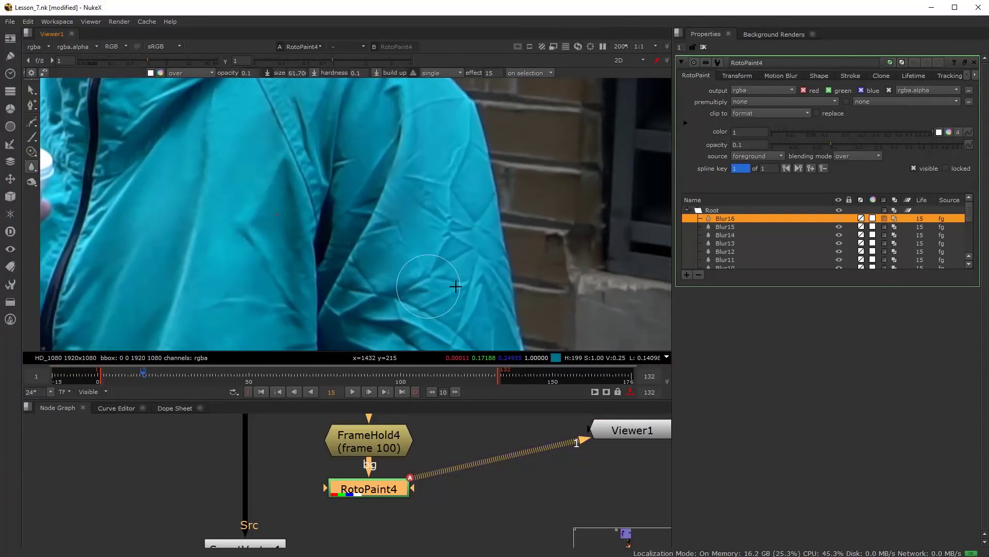
- Try wide blur strokes across the sleeve with a brush size of about 78, undoing them
left_click_drag(438, 293, 491, 289)
left_click_drag(452, 146, 451, 151)
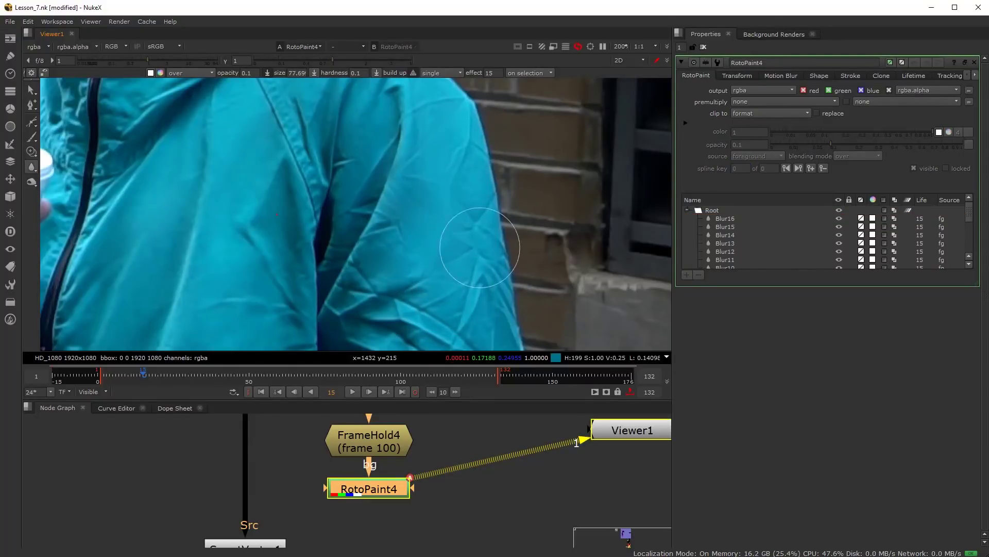
key("ctrl+z")
scroll(440, 266, "up", 3)
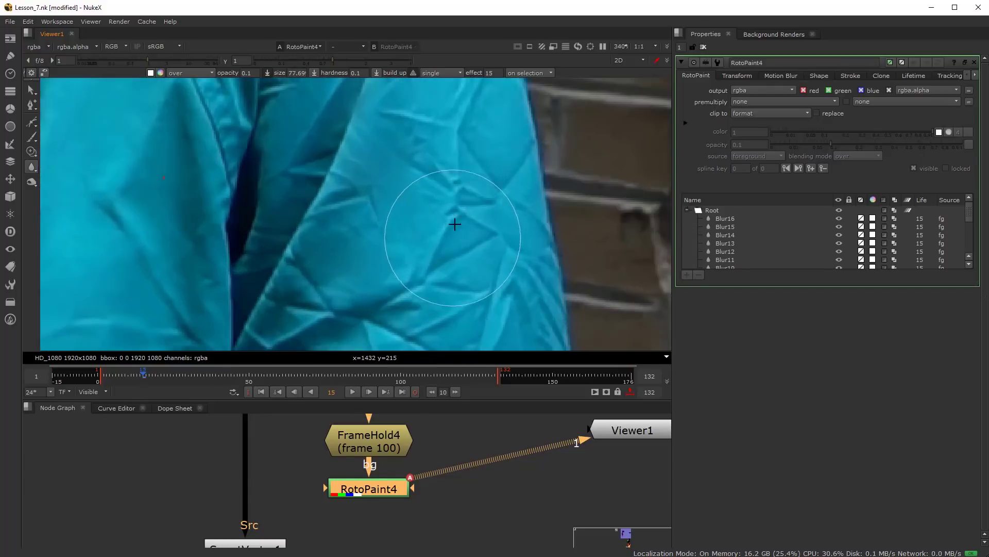
mouse_move(456, 207)
left_mouse_down("shift")
mouse_move(419, 212)
mouse_move(504, 189)
left_mouse_up("shift")
key("ctrl+z")
- Enlarge the Blur brush to about 106 and soften broad areas of the sleeve from the upper arm down to the elbow
left_click_drag(423, 238, 521, 238, "shift")
left_click(464, 195)
scroll(462, 203, "down", 3)
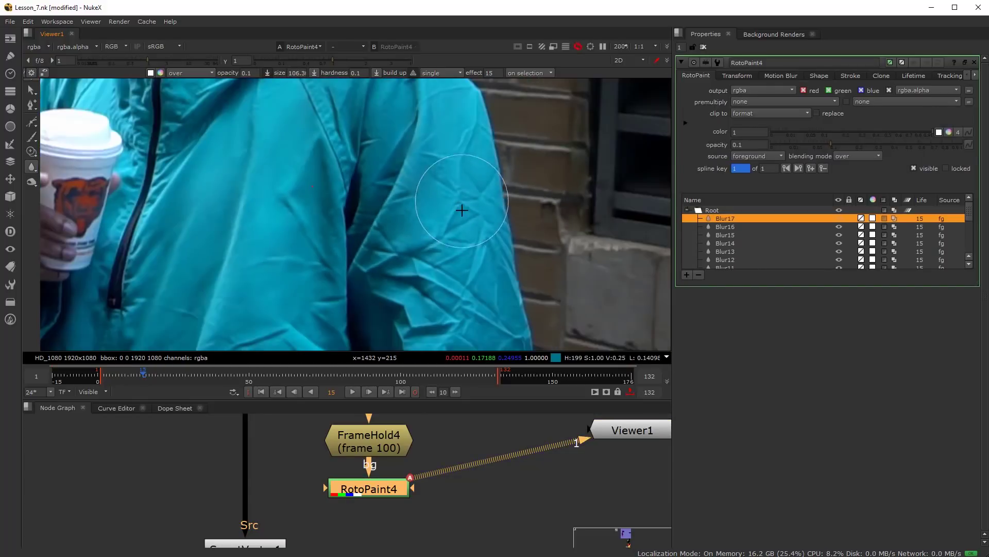
mouse_move(441, 258)
left_mouse_down()
mouse_move(403, 281)
mouse_move(456, 283)
mouse_move(484, 297)
left_mouse_up()
mouse_move(464, 177)
left_mouse_down()
mouse_move(494, 297)
mouse_move(452, 293)
left_mouse_up()
scroll(450, 293, "up", 1)
mouse_move(381, 281)
left_mouse_down()
mouse_move(488, 298)
mouse_move(368, 250)
mouse_move(367, 207)
mouse_move(398, 150)
mouse_move(448, 243)
left_mouse_up()
scroll(448, 237, "down", 3)
scroll(402, 262, "down", 2)
- Reduce the Blur brush to about 20 and smooth the fine folds around the elbow close up
scroll(415, 232, "up", 6)
left_click_drag(391, 234, 389, 234, "shift")
left_click_drag(390, 233, 410, 217)
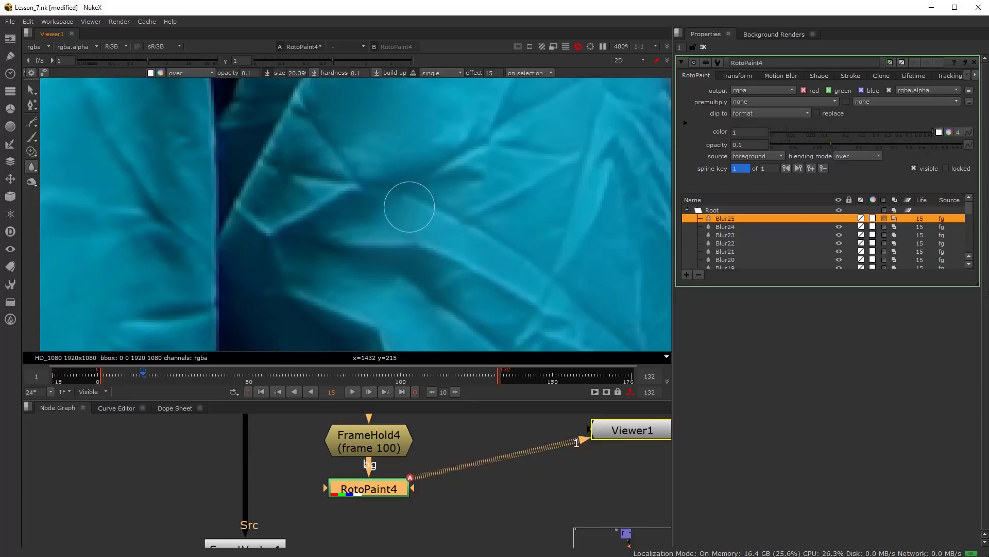
left_click_drag(490, 252, 484, 309)
mouse_move(515, 220)
left_mouse_down()
mouse_move(488, 201)
mouse_move(475, 206)
left_mouse_up()
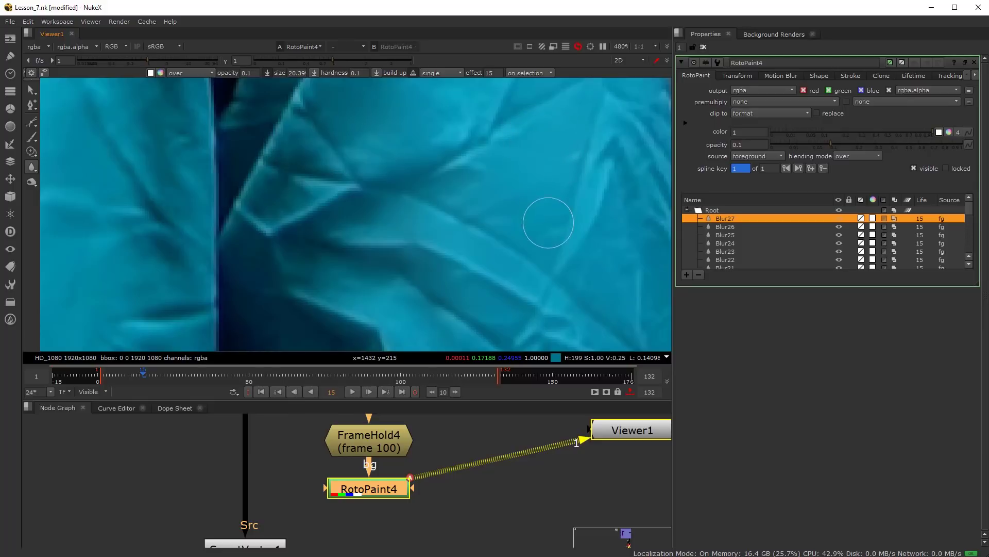
- Blur the diagonal creases in the middle of the sleeve above the elbow folds
scroll(522, 214, "down", 5)
scroll(515, 181, "up", 4)
left_click_drag(512, 160, 523, 128)
scroll(505, 173, "down", 5)
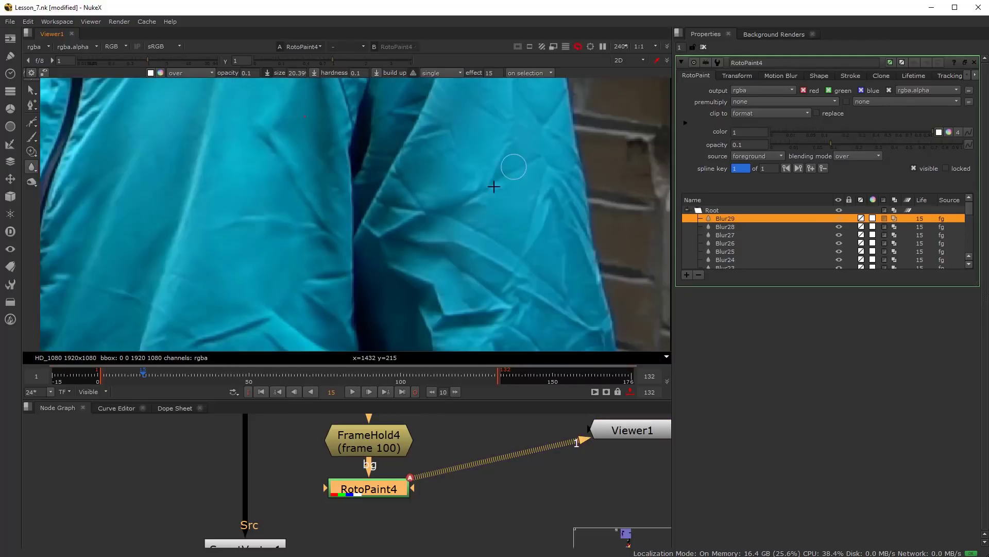
scroll(449, 257, "up", 3)
left_click_drag(468, 272, 463, 248)
scroll(443, 176, "up", 2)
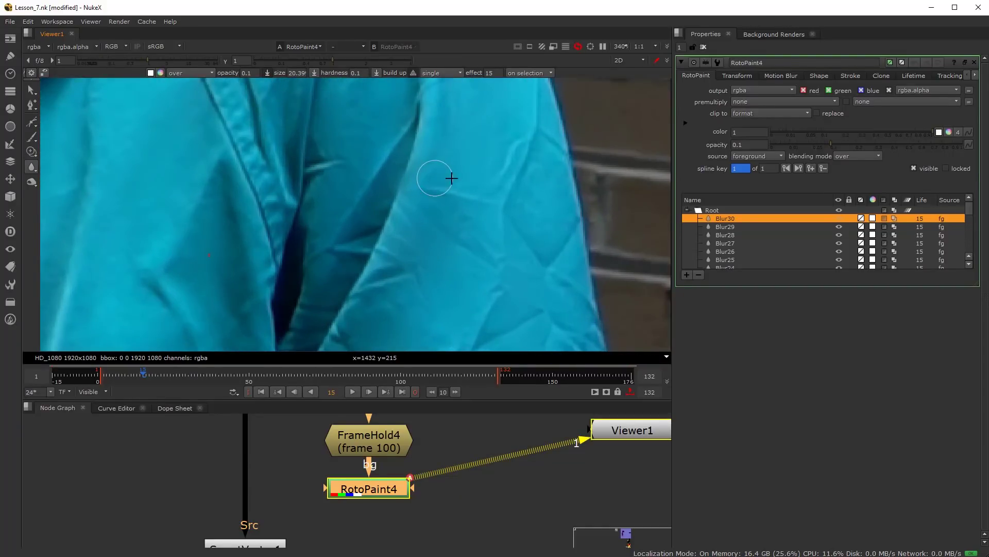
- Paint more blur strokes over the remaining wrinkles between the upper arm and the elbow
scroll(452, 179, "down", 5)
mouse_move(450, 271)
left_mouse_down()
mouse_move(453, 231)
mouse_move(511, 208)
mouse_move(482, 200)
left_mouse_up()
scroll(464, 214, "up", 4)
mouse_move(481, 193)
left_mouse_down()
mouse_move(494, 180)
mouse_move(467, 218)
left_mouse_up()
scroll(467, 219, "down", 4)
scroll(438, 280, "up", 3)
mouse_move(448, 264)
left_mouse_down()
mouse_move(492, 301)
mouse_move(515, 299)
mouse_move(506, 276)
mouse_move(507, 290)
left_mouse_up()
- Soften the creases on the lower sleeve and review the smoothed jacket as a whole
middle_click_drag(492, 329, 530, 285)
scroll(529, 285, "up", 1)
mouse_move(477, 268)
left_mouse_down()
mouse_move(523, 287)
mouse_move(501, 278)
left_mouse_up()
scroll(498, 227, "down", 6)
middle_click_drag(469, 202, 484, 261)
scroll(484, 263, "up", 3)
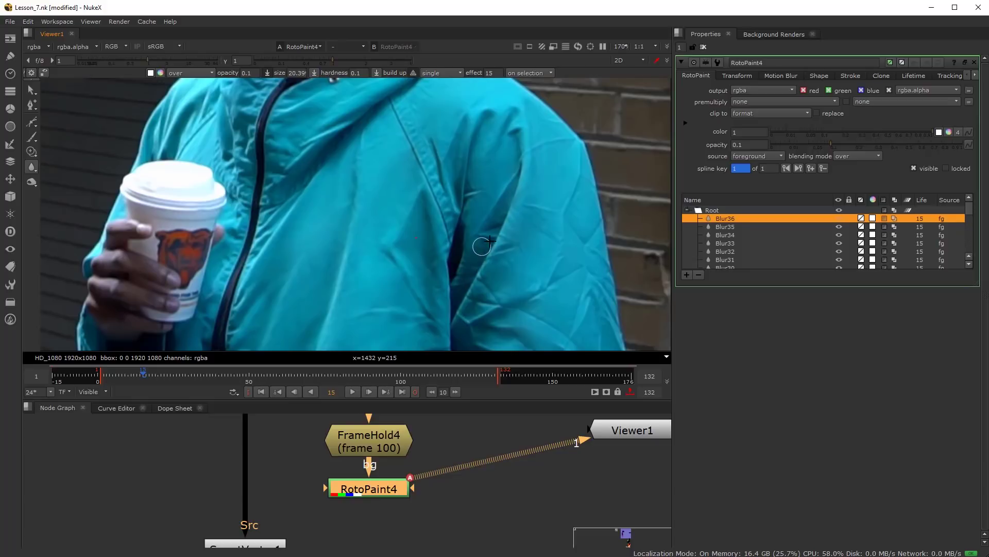
scroll(509, 293, "down", 3)
middle_click_drag(509, 293, 435, 238)
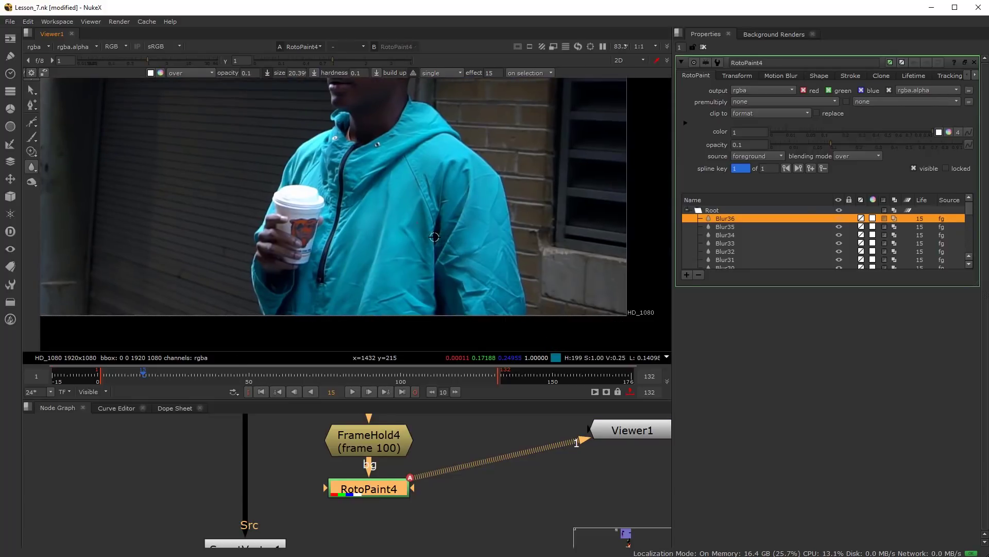
- Blur the small wrinkle on the shoulder between the hood and the diagonal seam
scroll(448, 190, "up", 7)
middle_click_drag(448, 199, 462, 247)
left_click_drag(422, 170, 427, 156)
middle_click_drag(424, 137, 432, 205)
scroll(432, 206, "down", 1)
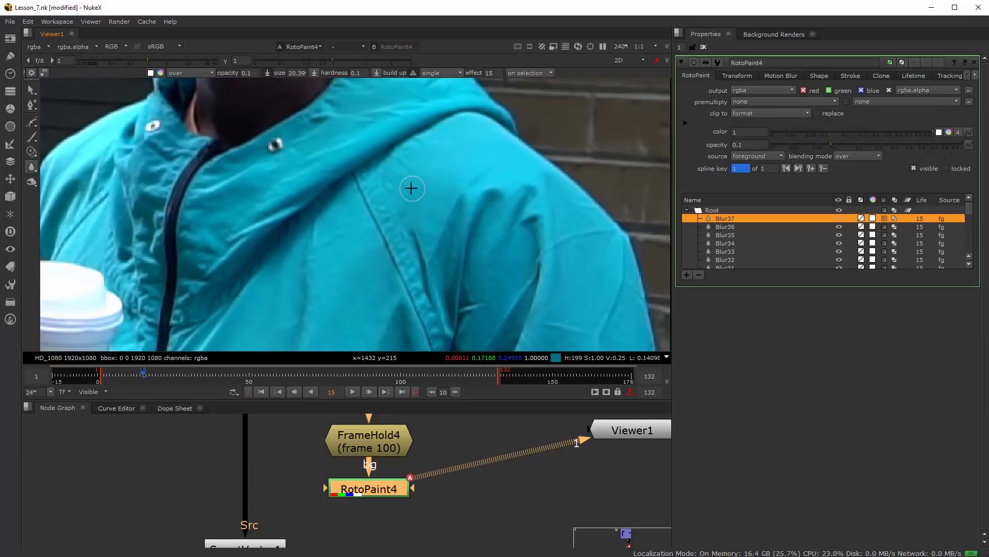
- Smooth the creases running down the upper sleeve just outside the armpit fold
scroll(411, 188, "up", 2)
scroll(459, 261, "down", 7)
middle_click_drag(466, 295, 413, 238)
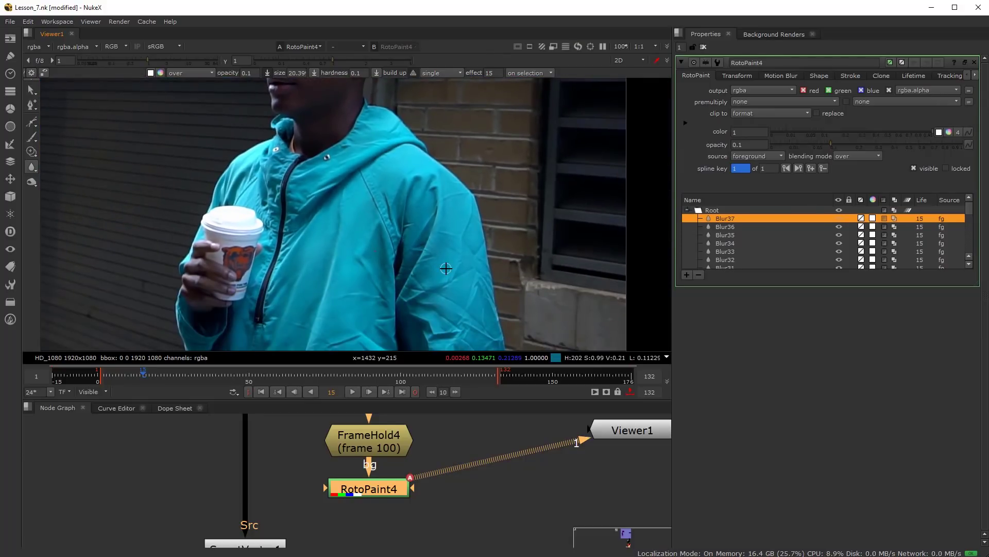
scroll(432, 241, "up", 5)
scroll(432, 241, "up", 2)
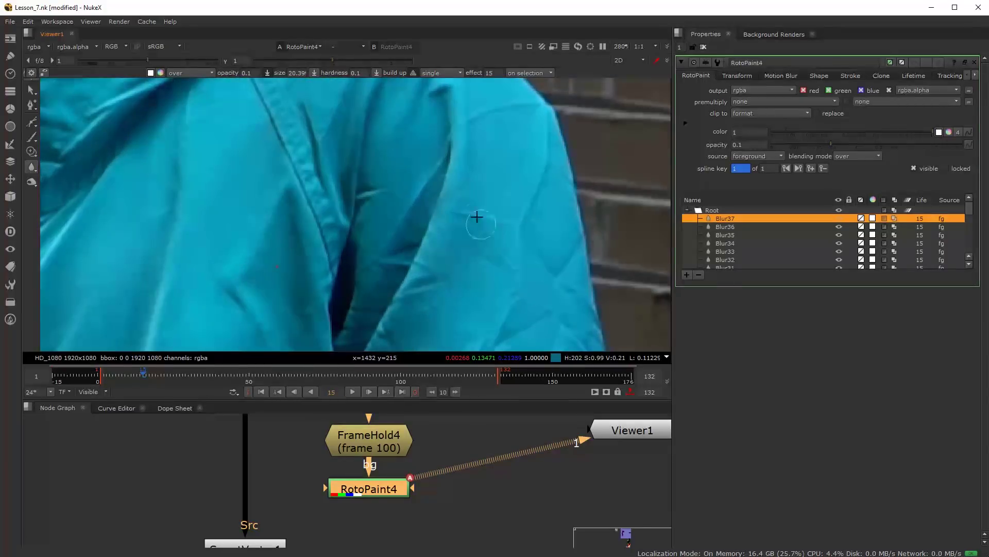
mouse_move(478, 138)
left_mouse_down()
mouse_move(478, 166)
mouse_move(500, 218)
mouse_move(526, 194)
mouse_move(486, 238)
mouse_move(471, 235)
left_mouse_up()
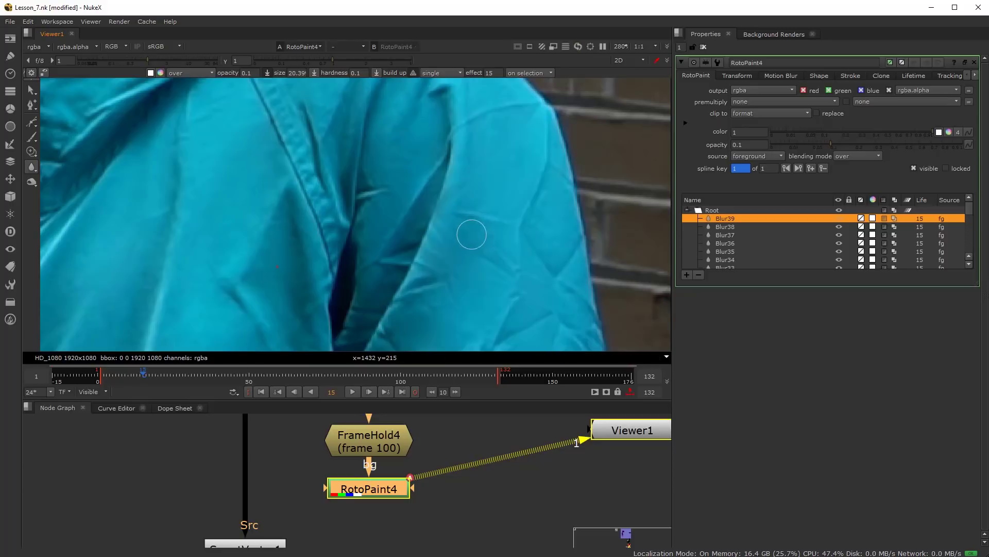
- Add further blur strokes across the sleeve wrinkles and bring the collar and face into view
scroll(477, 236, "down", 5)
scroll(471, 289, "up", 5)
mouse_move(428, 227)
left_mouse_down()
mouse_move(490, 214)
mouse_move(497, 192)
mouse_move(481, 154)
mouse_move(504, 172)
left_mouse_up()
scroll(499, 165, "down", 2)
mouse_move(461, 113)
middle_mouse_down()
mouse_move(433, 182)
mouse_move(442, 324)
middle_mouse_up()
scroll(435, 311, "down", 3)
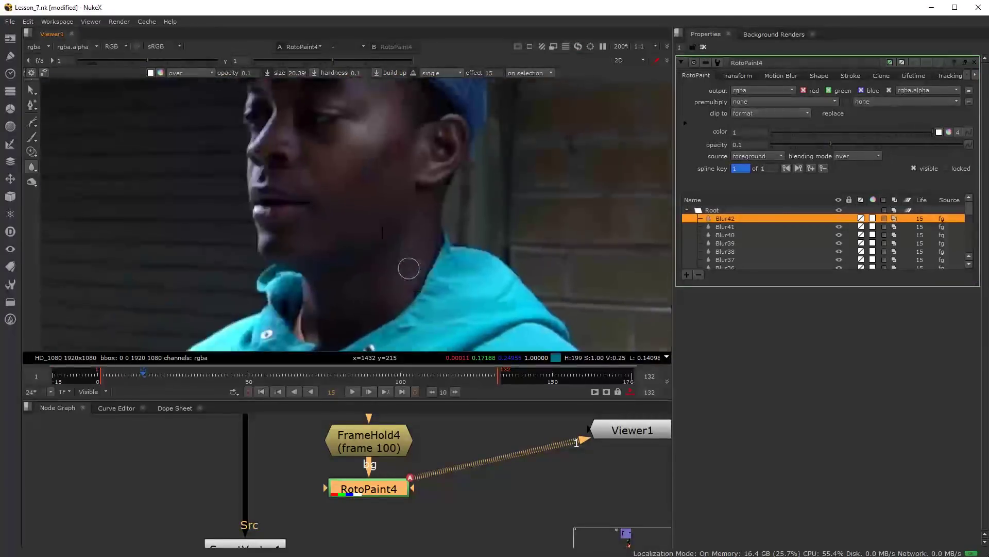
- Blur two more wrinkles on the jacket and check the smoothed torso and sleeve
scroll(449, 250, "down", 3)
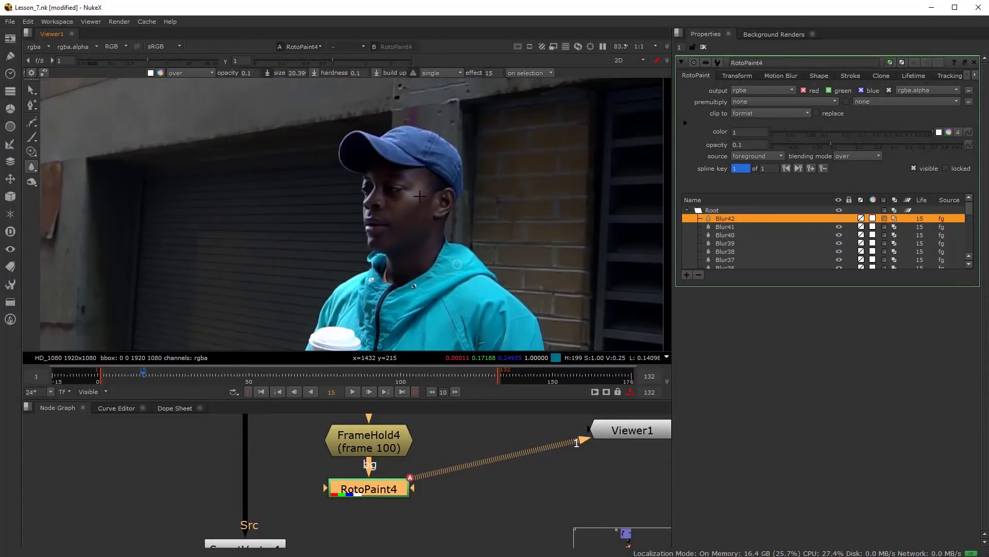
middle_click_drag(464, 330, 409, 191)
scroll(412, 193, "up", 9)
mouse_move(415, 150)
left_mouse_down()
mouse_move(400, 195)
mouse_move(380, 203)
left_mouse_up()
scroll(387, 208, "down", 2)
middle_click_drag(387, 208, 387, 245)
left_click_drag(364, 231, 380, 237)
scroll(413, 234, "down", 1)
middle_click_drag(413, 234, 408, 206)
scroll(449, 471, "down", 1)
scroll(439, 487, "up", 1)
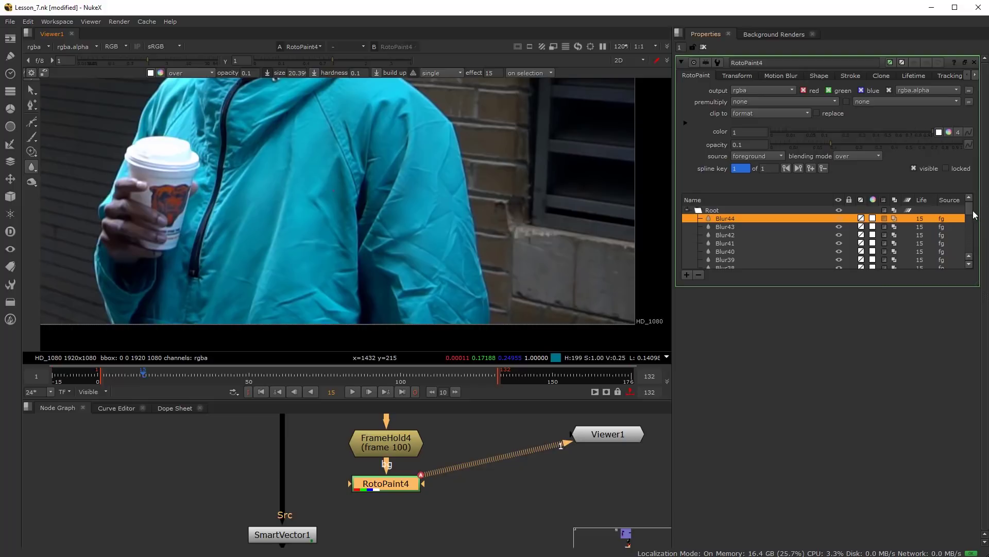
- Set the lifetime of all RotoPaint4 blur strokes, from Blur44 to Blur1, to all frames
left_click_drag(970, 214, 970, 263)
left_click(723, 259, "shift")
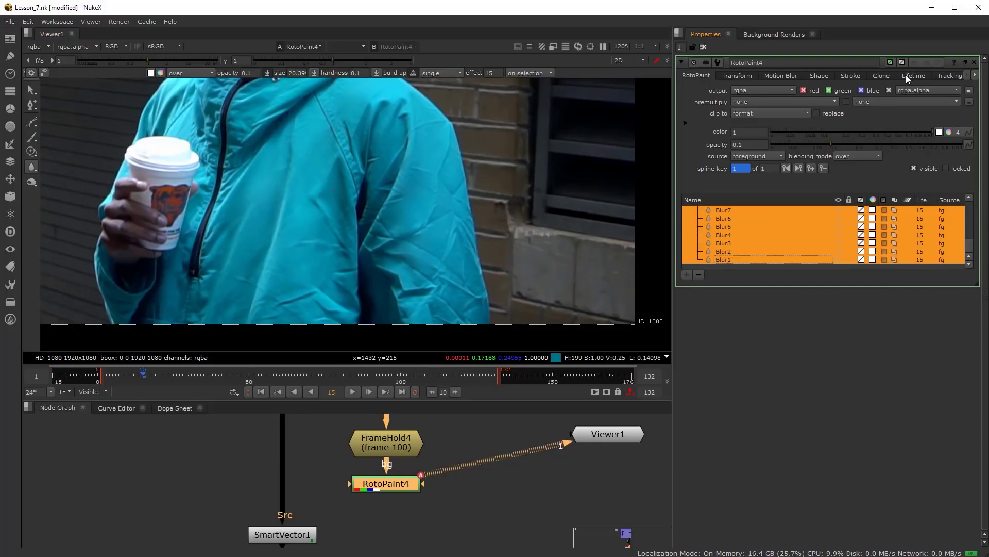
left_click(912, 76)
left_click(731, 104)
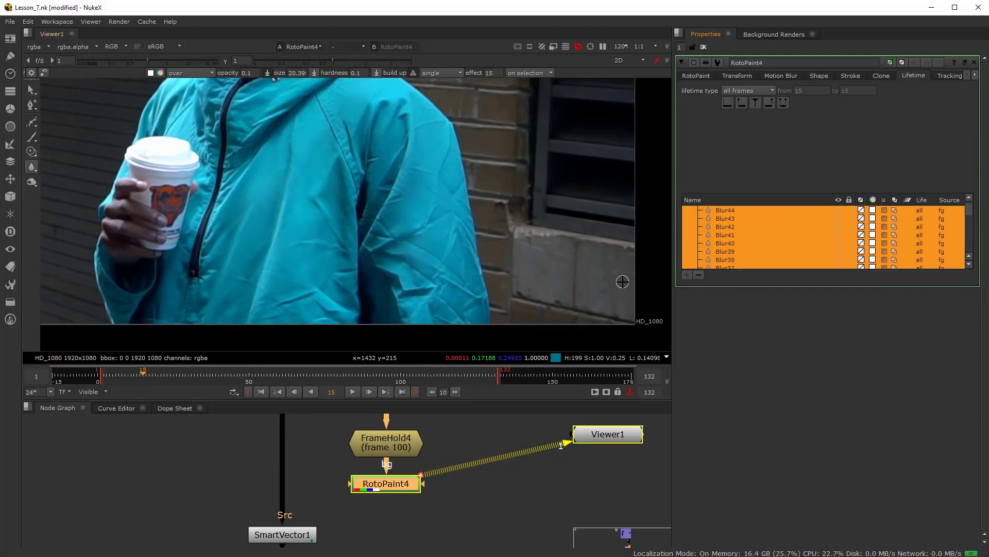
- Create a Roto node beside FrameHold4 in the node graph, separate from the RotoPaint4 branch
left_click(469, 499)
scroll(459, 499, "down", 3)
middle_click_drag(429, 511, 481, 492)
scroll(492, 474, "up", 1)
key("Tab")
type("r")
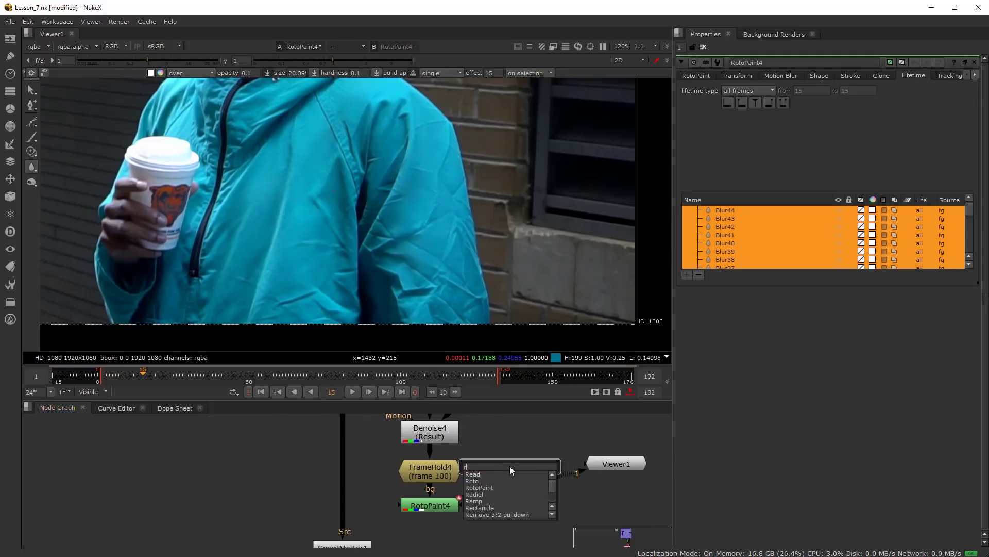
left_click(478, 481)
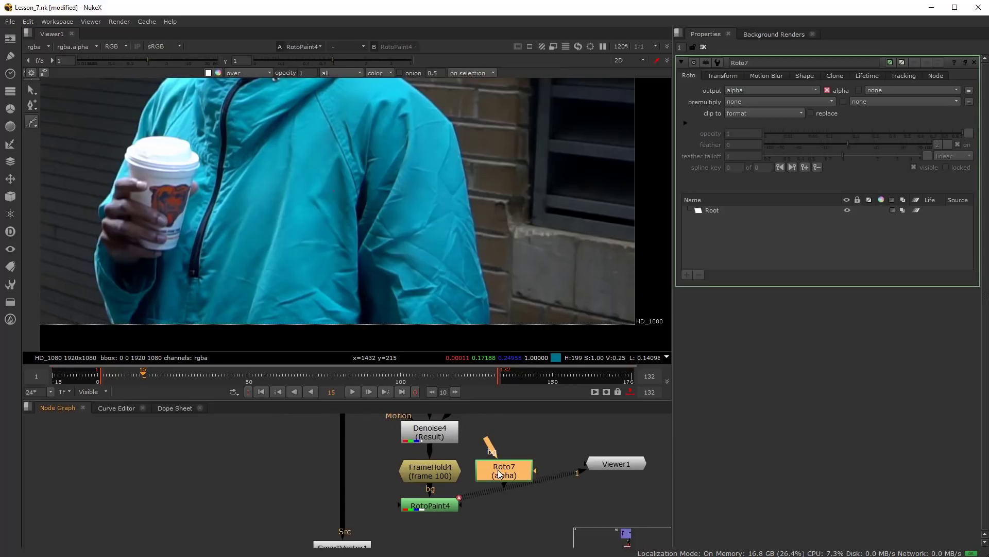
- Connect Roto7's bg input to the source plate dot above Denoise4 and align the node beneath that dot
scroll(435, 484, "down", 3)
scroll(435, 484, "down", 5)
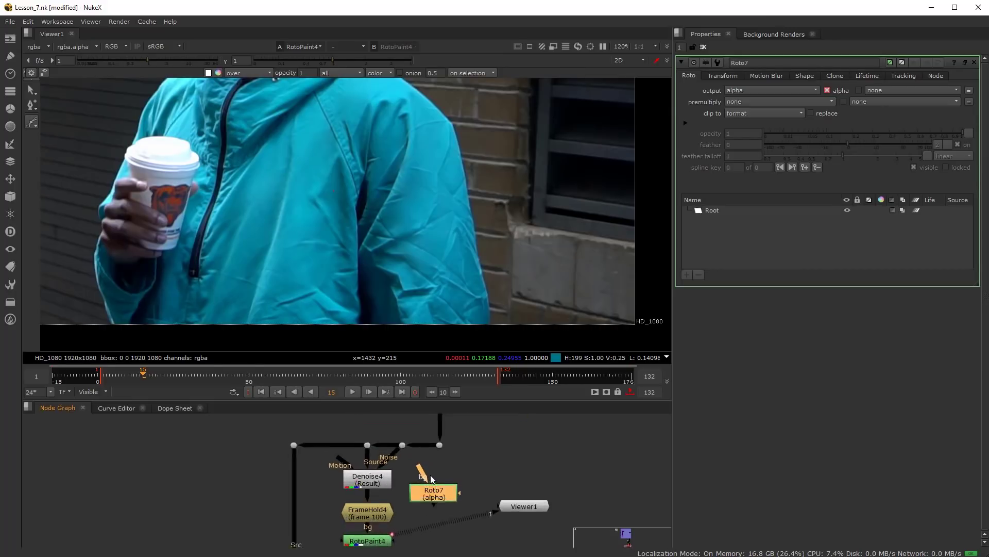
scroll(425, 487, "up", 8)
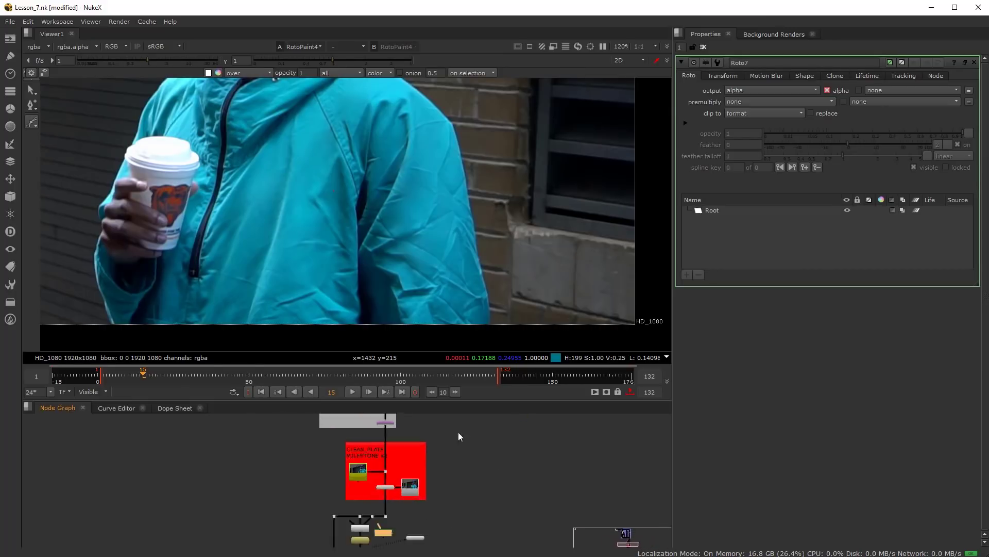
left_click_drag(442, 455, 432, 427)
scroll(432, 438, "down", 1)
left_click_drag(301, 432, 453, 531)
mouse_move(447, 457)
left_mouse_down()
mouse_move(464, 457)
mouse_move(435, 464)
left_mouse_up()
scroll(435, 464, "down", 3)
left_click_drag(316, 438, 421, 521)
left_click_drag(408, 469, 409, 445)
left_click(386, 452)
scroll(386, 452, "up", 5)
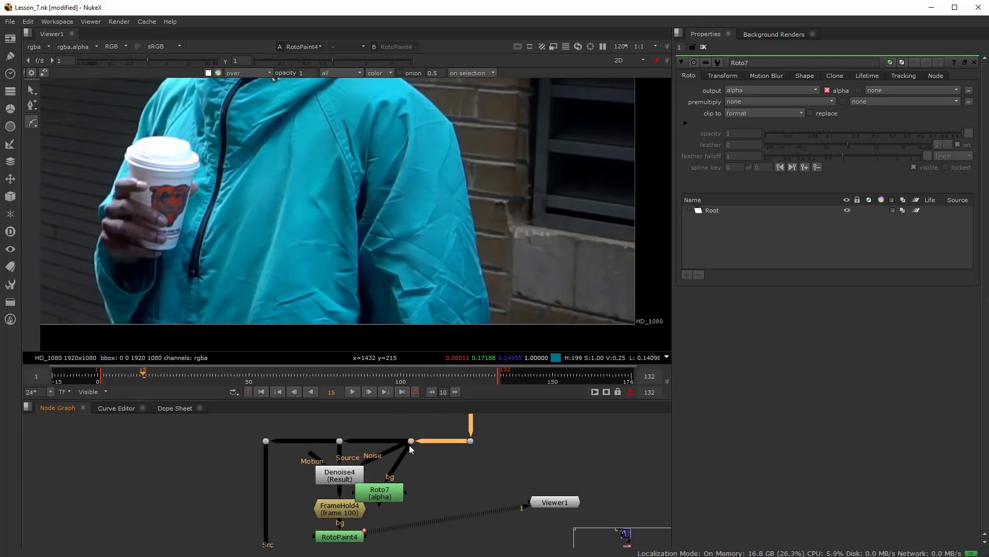
left_click_drag(388, 490, 412, 482)
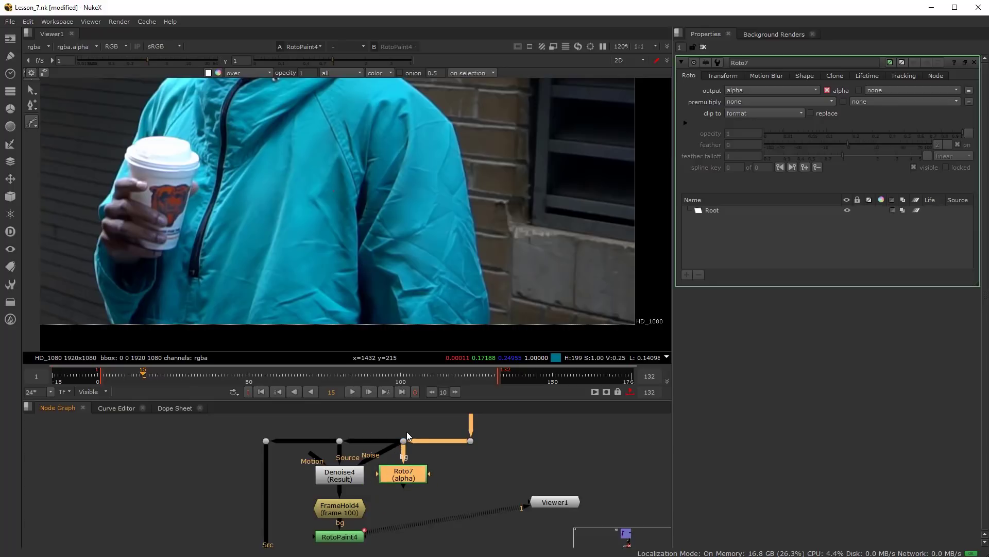
- Go to frame 100 and show Roto7 in the viewer, framed on the jacket sleeve
left_click(401, 377)
key("1")
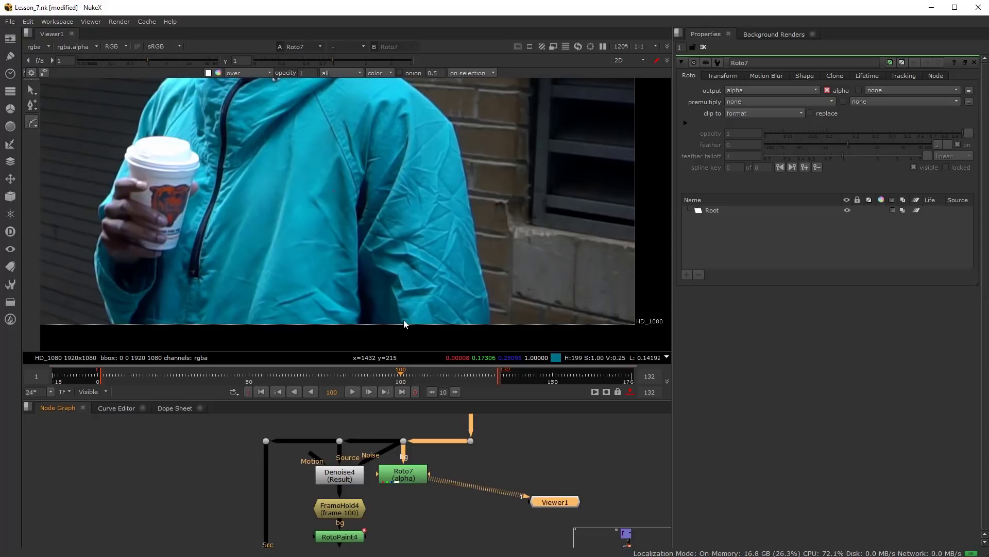
scroll(353, 194, "down", 3)
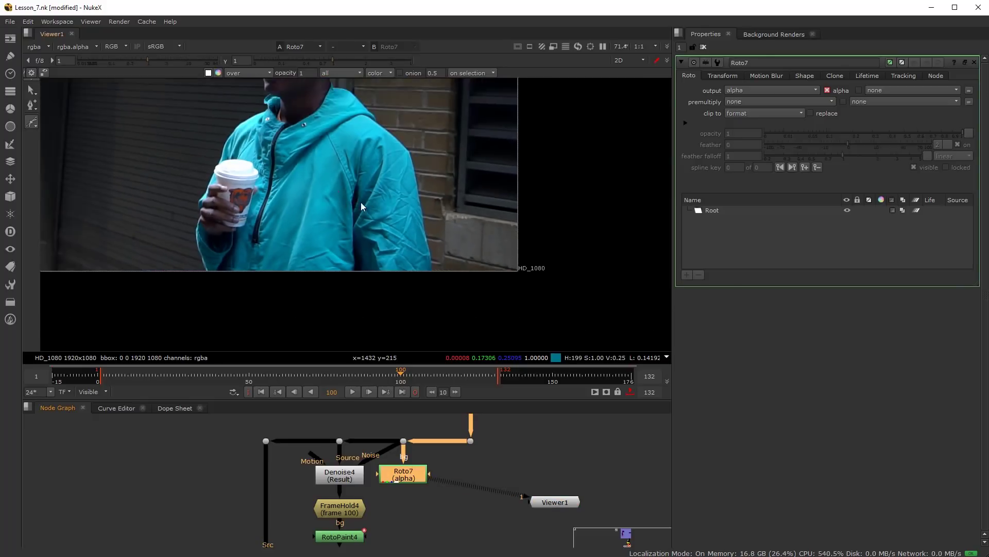
scroll(363, 203, "up", 2)
scroll(362, 245, "up", 2)
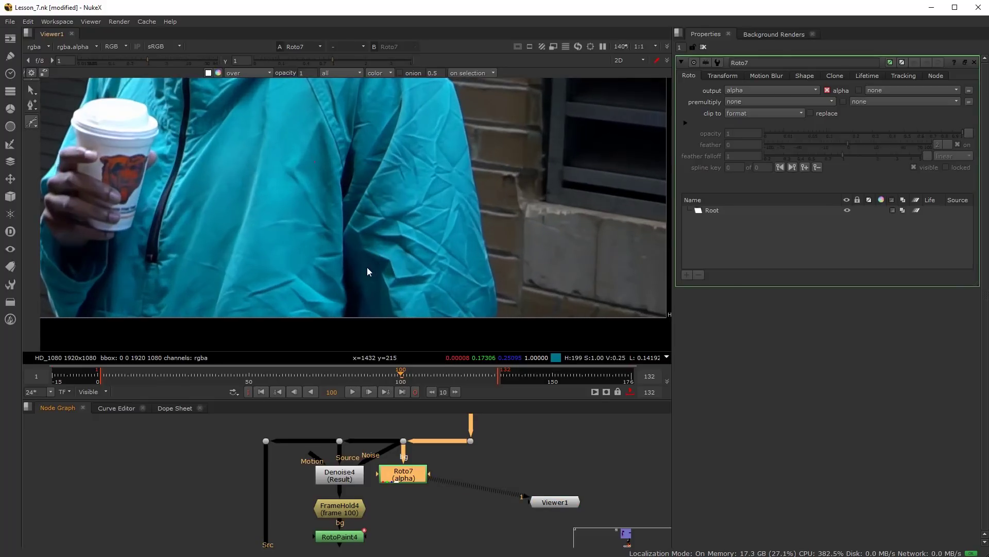
- Draw a closed Bezier shape around the wrinkled sleeve, from above the hem up over the shoulder and back along the armpit fold
left_click_drag(356, 283, 362, 293)
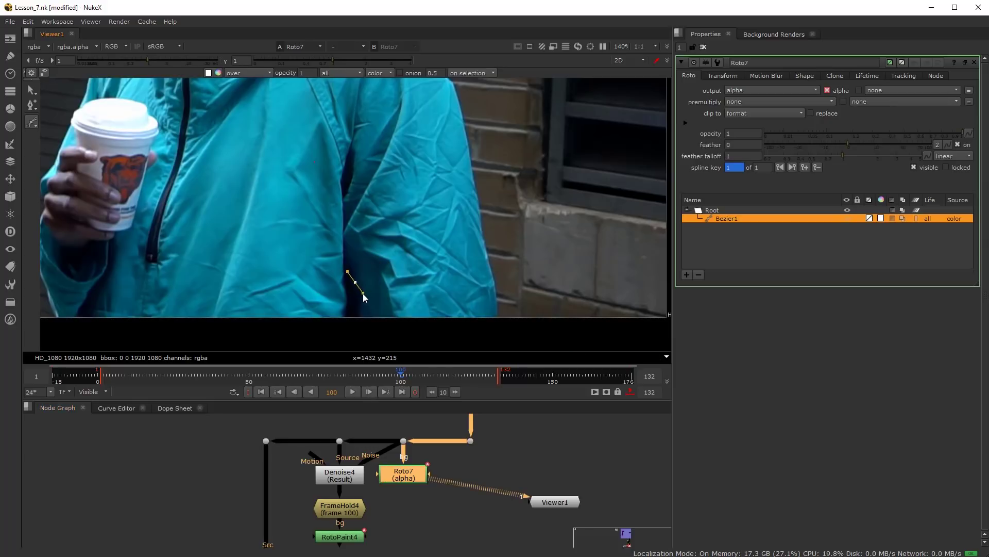
left_click_drag(481, 273, 487, 264)
middle_click_drag(474, 194, 468, 231)
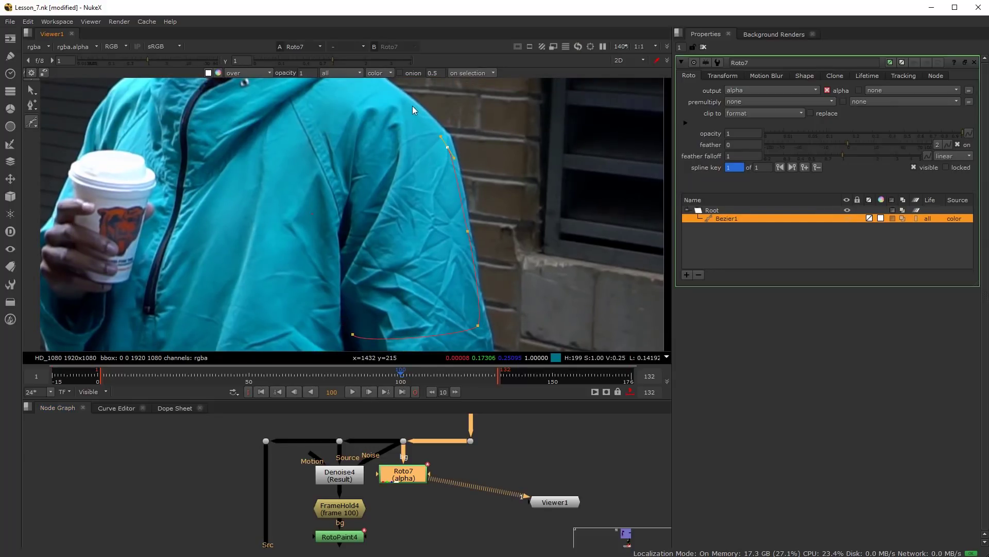
left_click_drag(394, 100, 392, 99)
left_click_drag(330, 167, 331, 178)
left_click_drag(348, 230, 347, 239)
left_click(353, 334)
- Move the Bezier's lower corner and armpit points onto the sleeve and pull its outer shoulder point inward
left_click_drag(353, 334, 369, 330)
left_click_drag(352, 235, 365, 231)
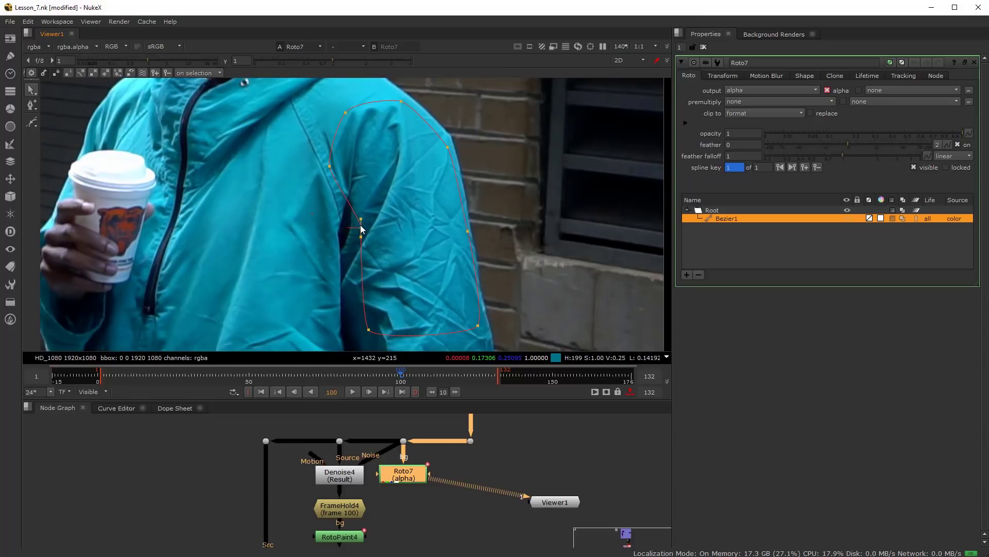
left_click_drag(330, 168, 334, 166)
left_click(346, 112)
scroll(437, 216, "down", 3)
scroll(433, 182, "up", 4)
left_click(450, 162)
left_click_drag(450, 162, 438, 164)
- Pull the Bezier's outer elbow-side point and lower outer corner inward from the sleeve edge
scroll(440, 175, "down", 3)
middle_click_drag(454, 210, 450, 200)
scroll(464, 223, "up", 3)
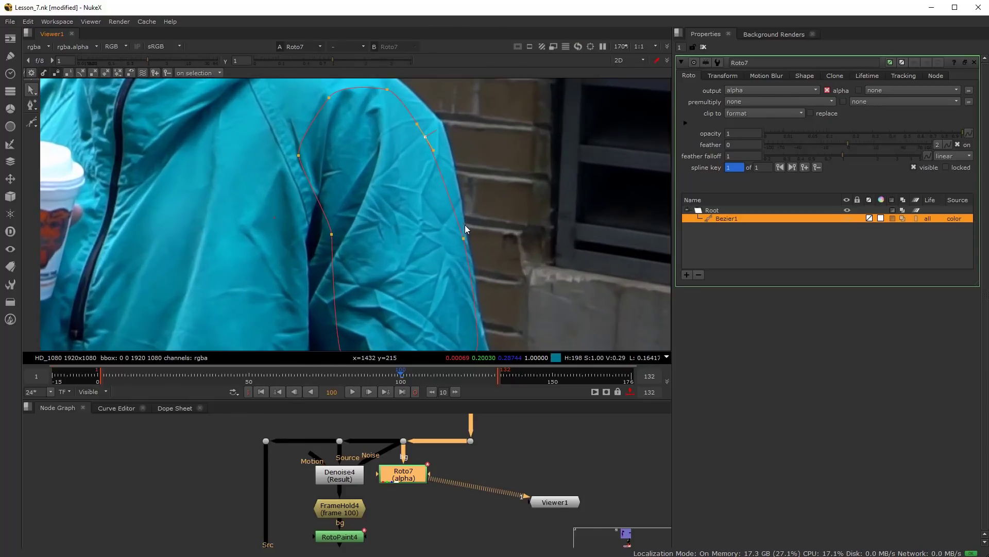
left_click_drag(444, 235, 442, 224)
middle_click_drag(452, 282, 451, 209)
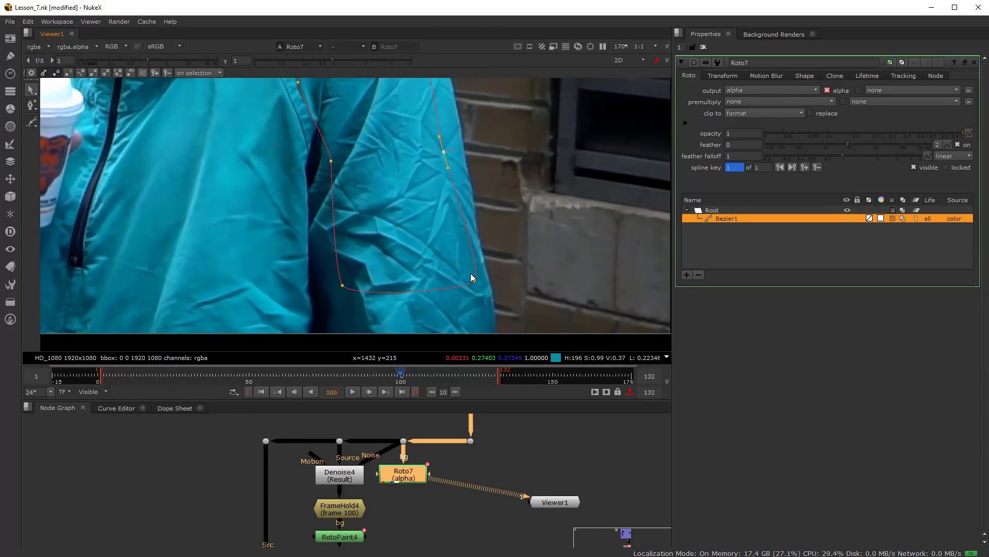
left_click_drag(468, 281, 463, 277)
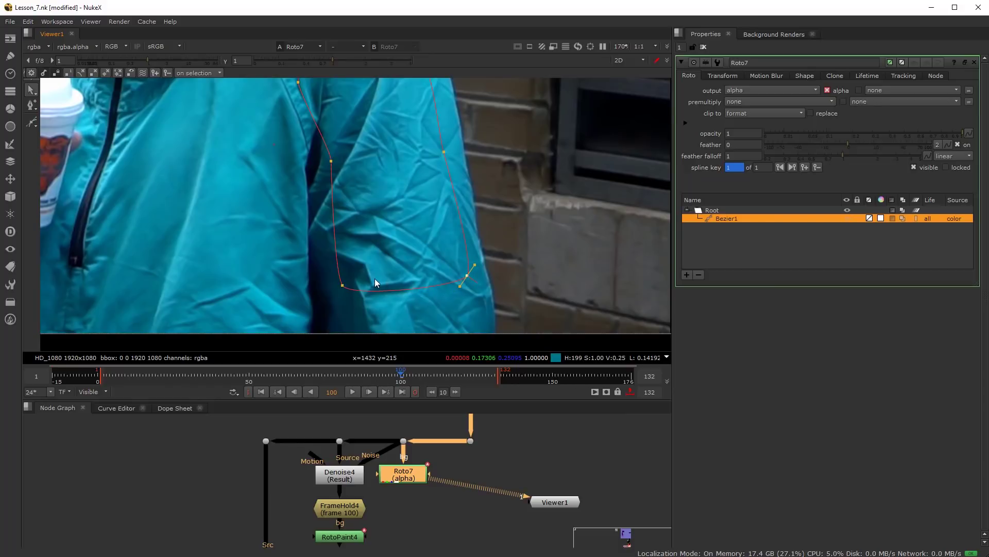
scroll(392, 289, "down", 3)
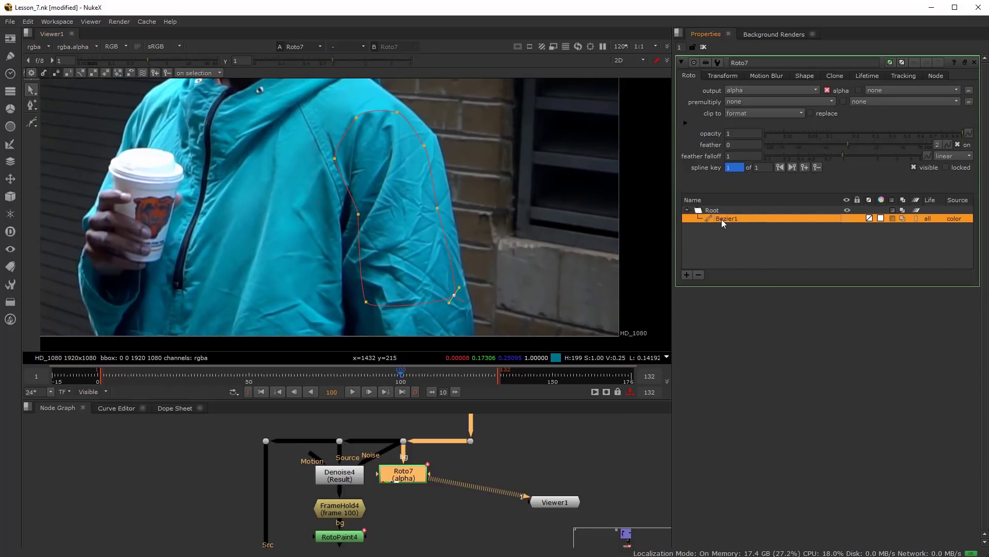
- Planar-track Bezier1, tracking the sleeve forward from frame 100 to the end and backward from frame 100
right_click(721, 218)
left_click(753, 272)
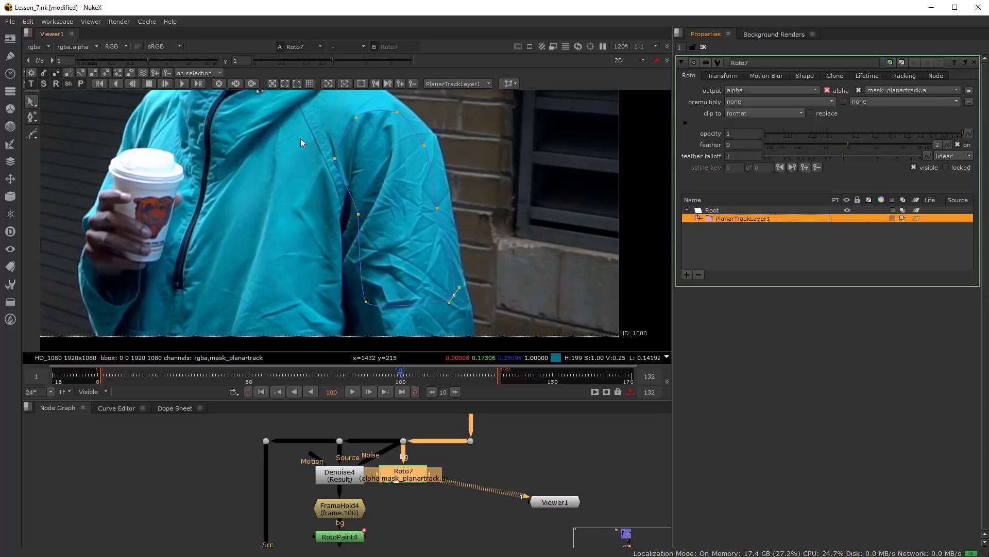
left_click(179, 84)
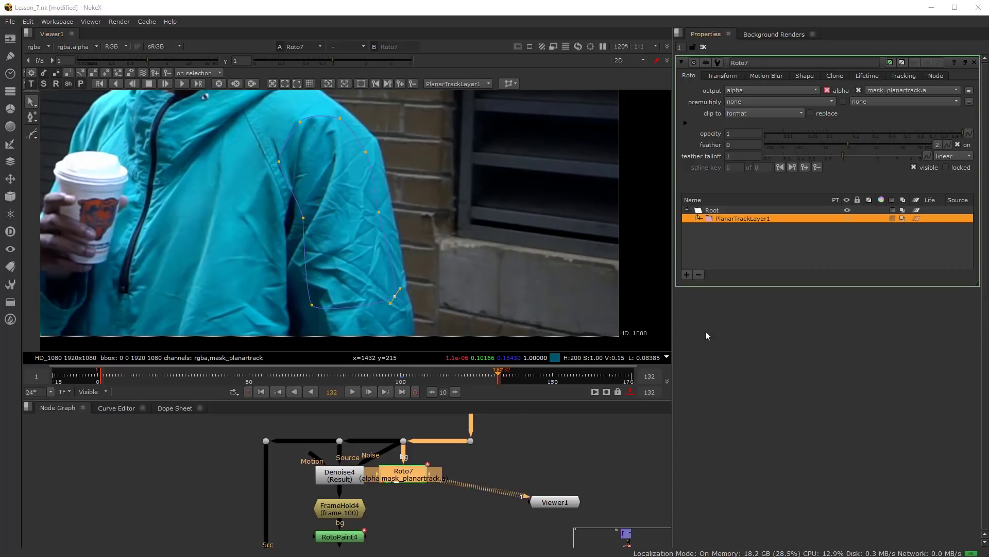
left_click(401, 381)
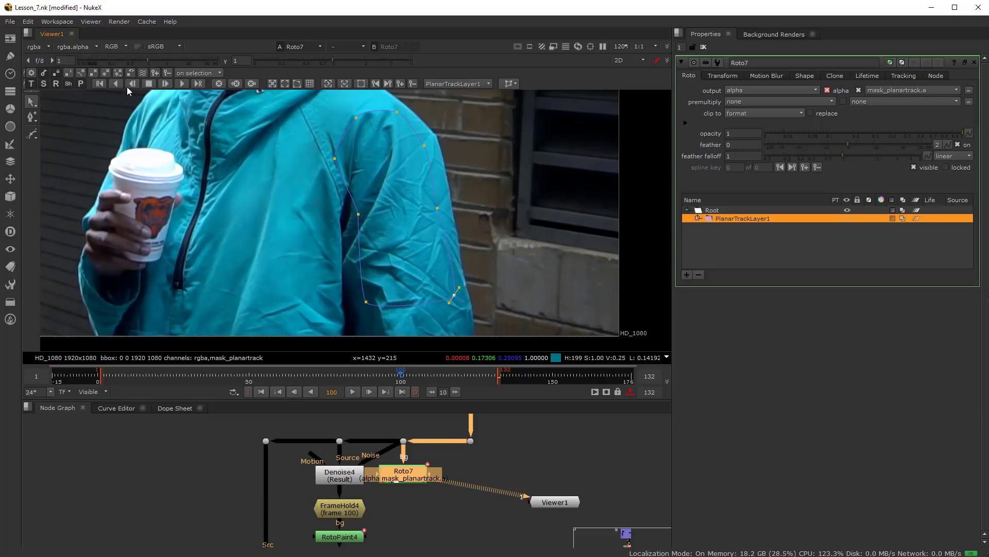
left_click(117, 84)
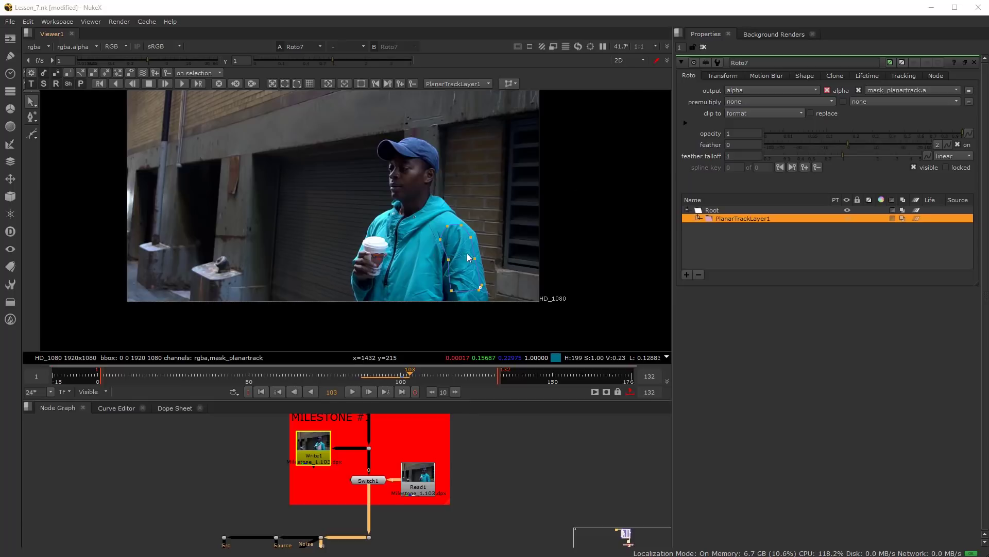
- At frame 70, try disabling the nodes upstream of the clean-plate milestone, including the Planar_Jacket_Fix group
left_click(310, 373)
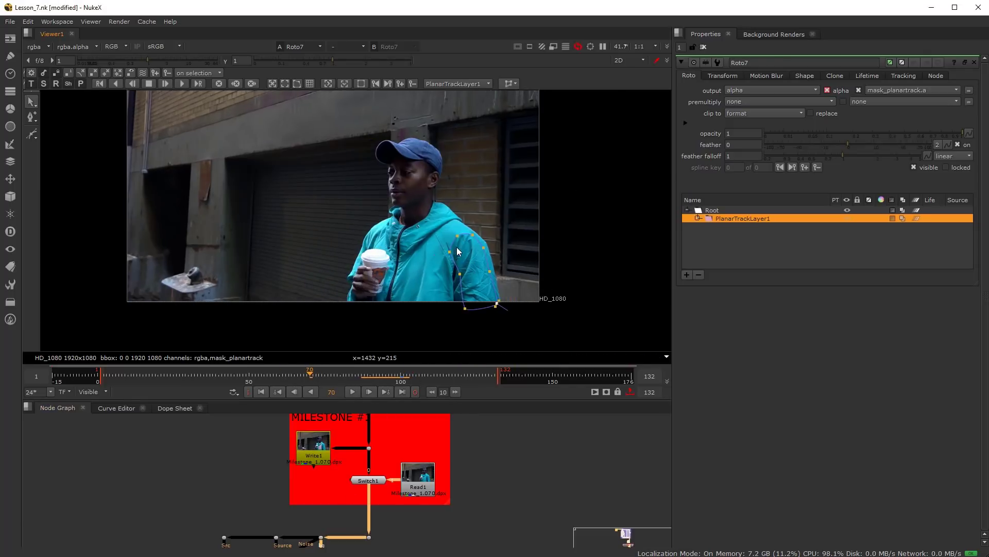
scroll(333, 482, "down", 8)
middle_click_drag(286, 456, 318, 520)
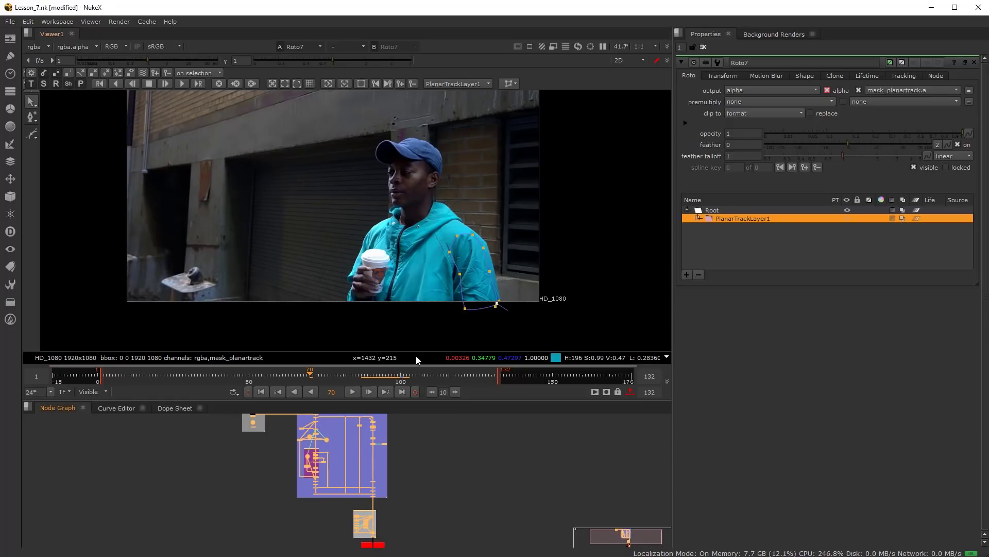
scroll(333, 465, "down", 5)
scroll(286, 444, "up", 2)
left_click_drag(297, 430, 410, 524)
scroll(390, 530, "up", 10)
scroll(289, 498, "down", 3)
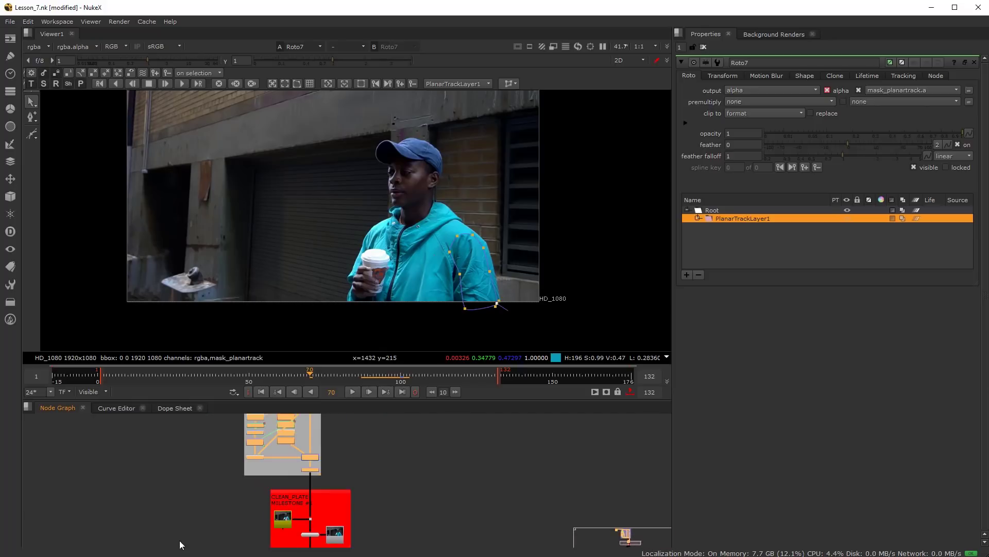
middle_click_drag(185, 539, 270, 528)
middle_click_drag(308, 426, 374, 504)
key("d")
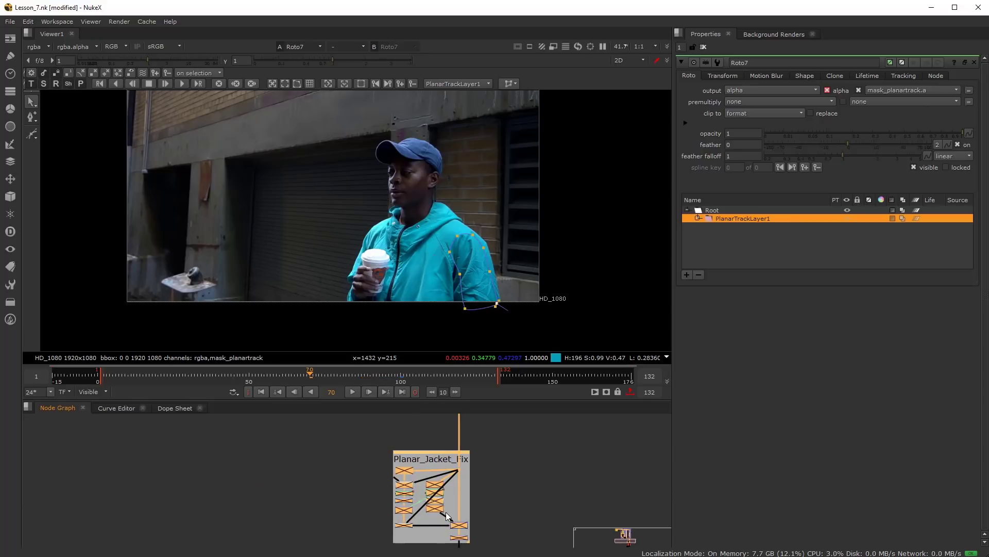
- Re-enable the disabled upstream nodes, including those in Planar_Jacket_Fix
scroll(391, 483, "down", 6)
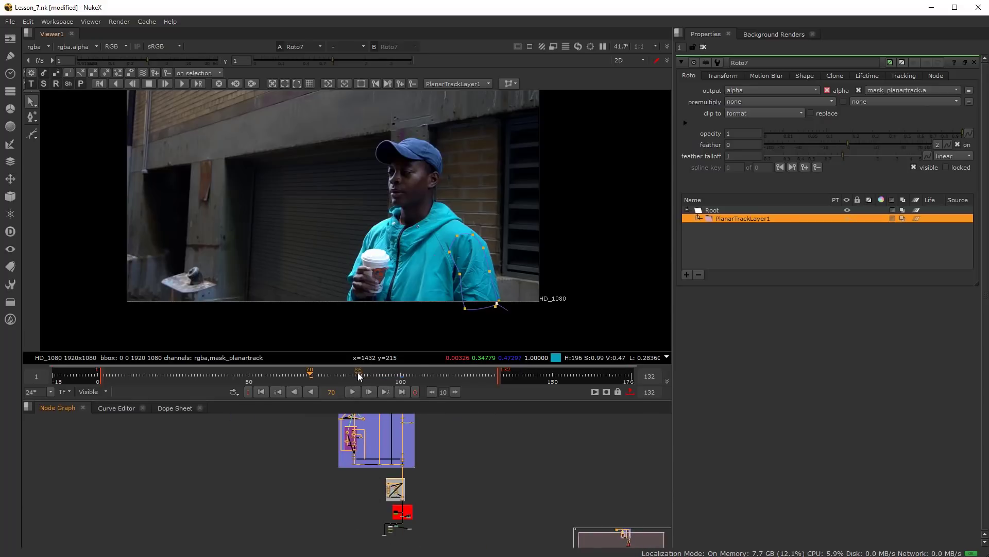
scroll(403, 493, "up", 8)
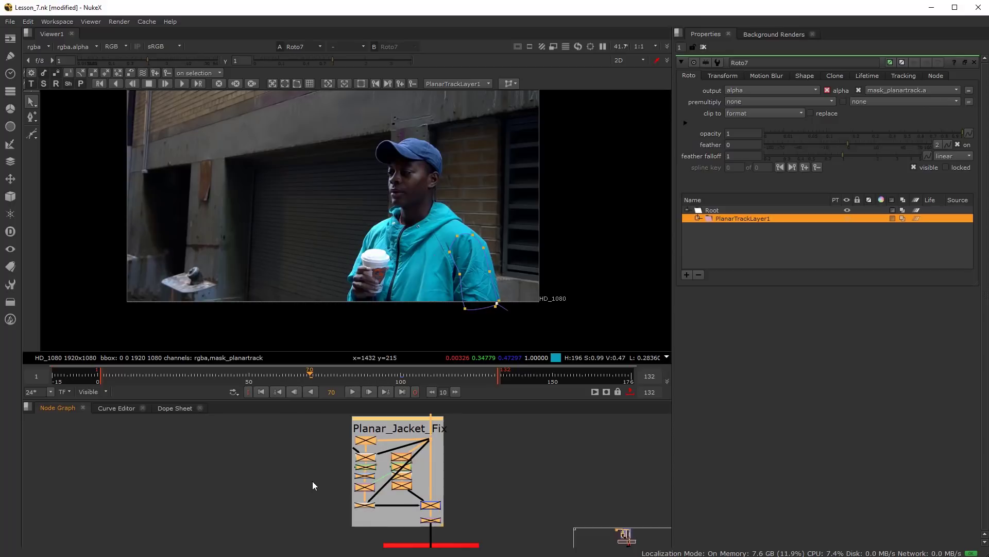
key("d")
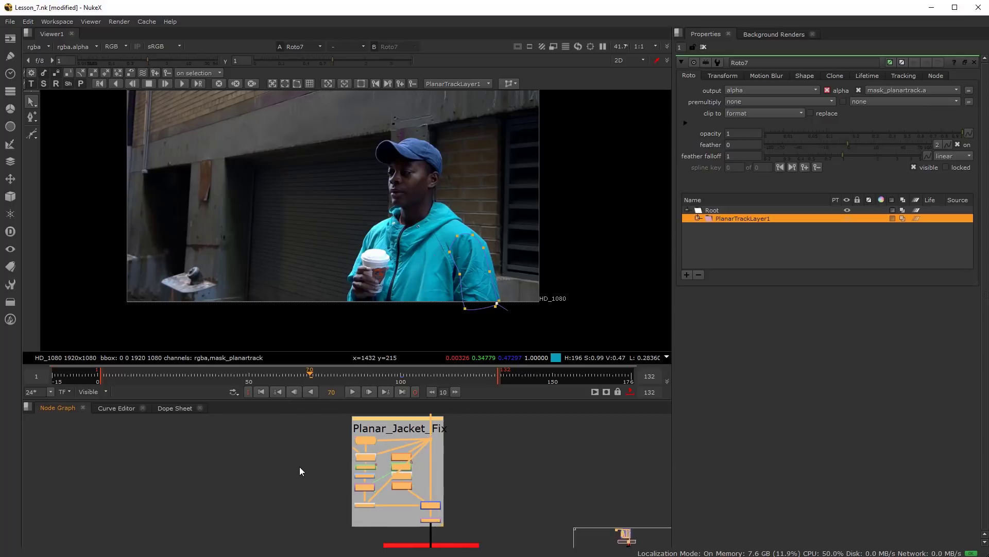
- Clear the node selection and select the Planar_Jacket_Fix backdrop together with the nodes inside it
left_click(301, 469)
scroll(306, 467, "down", 2)
scroll(320, 462, "up", 5)
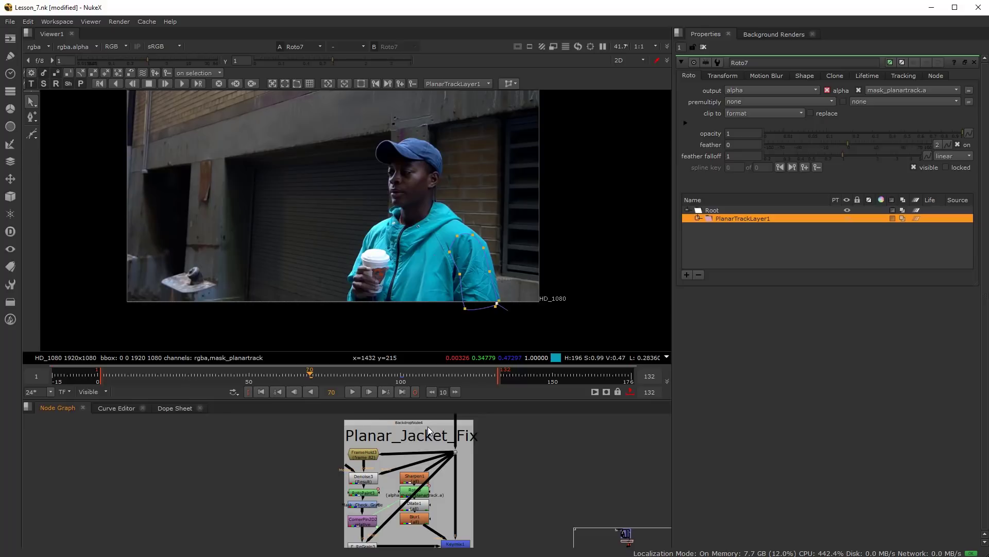
left_click(417, 423)
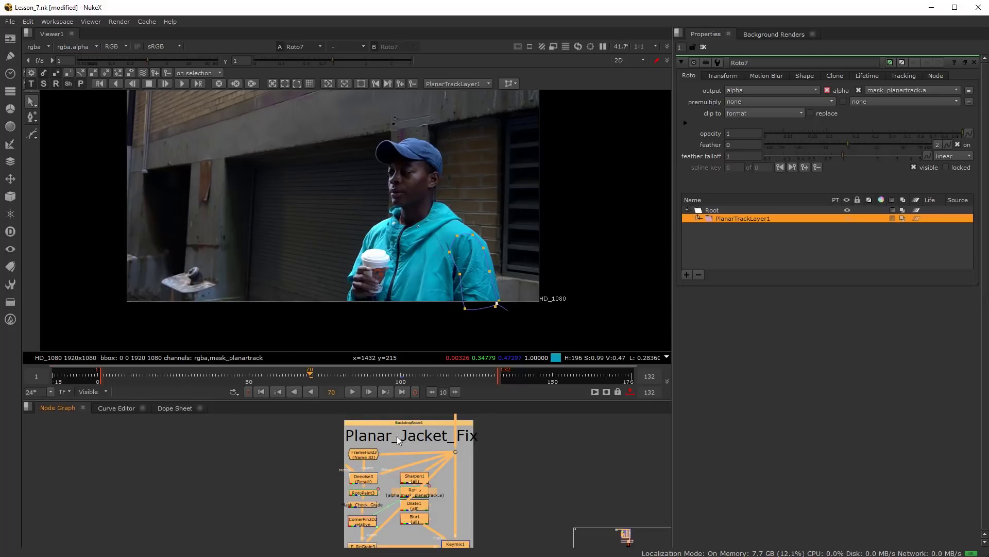
- Disable all the nodes inside the Planar_Jacket_Fix backdrop
scroll(357, 460, "down", 4)
middle_click_drag(333, 465, 383, 455)
scroll(374, 456, "up", 1)
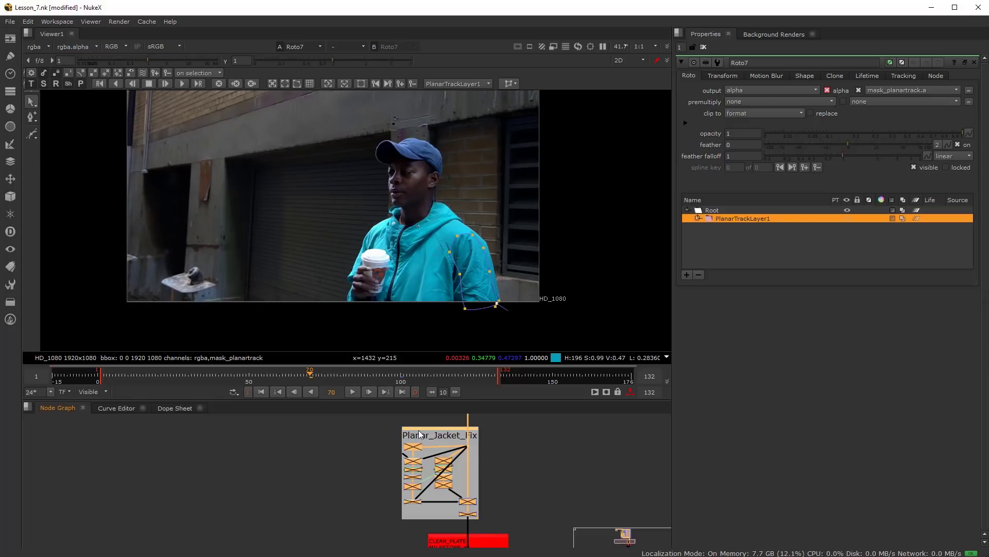
scroll(429, 431, "up", 2)
scroll(411, 474, "down", 4)
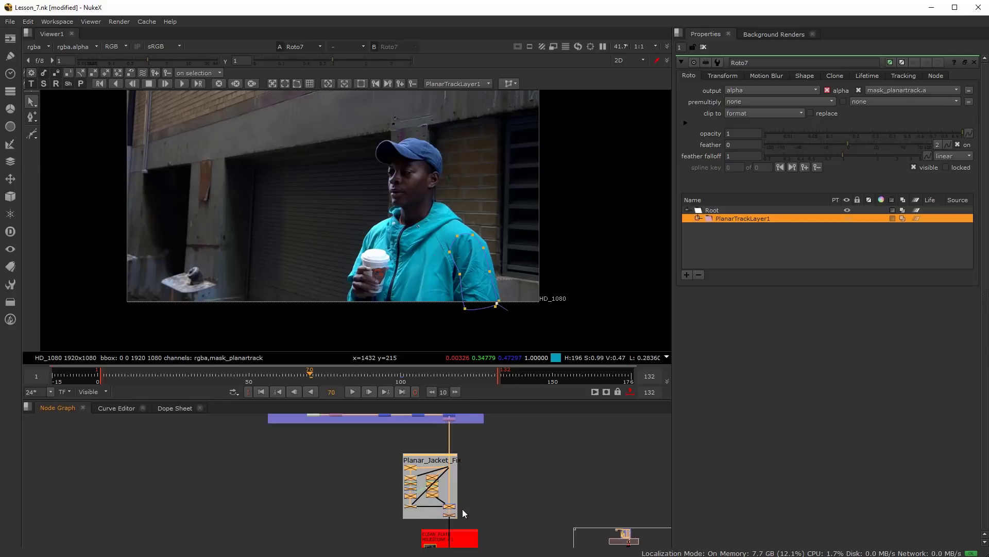
- Disable all the nodes inside the Background_Cleanup backdrop
scroll(438, 479, "down", 2)
middle_click_drag(402, 443, 418, 520)
scroll(378, 451, "down", 2)
scroll(376, 441, "up", 2)
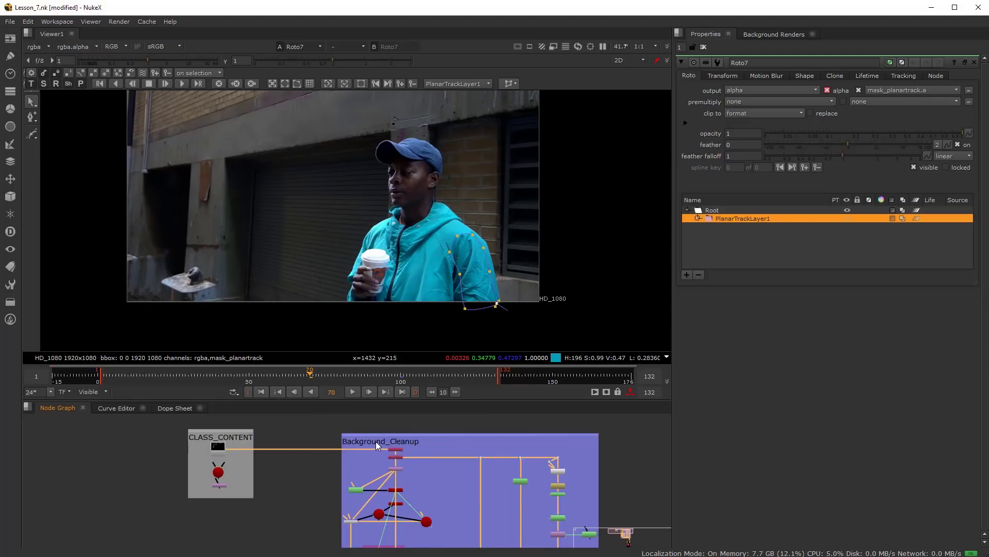
left_click(378, 435)
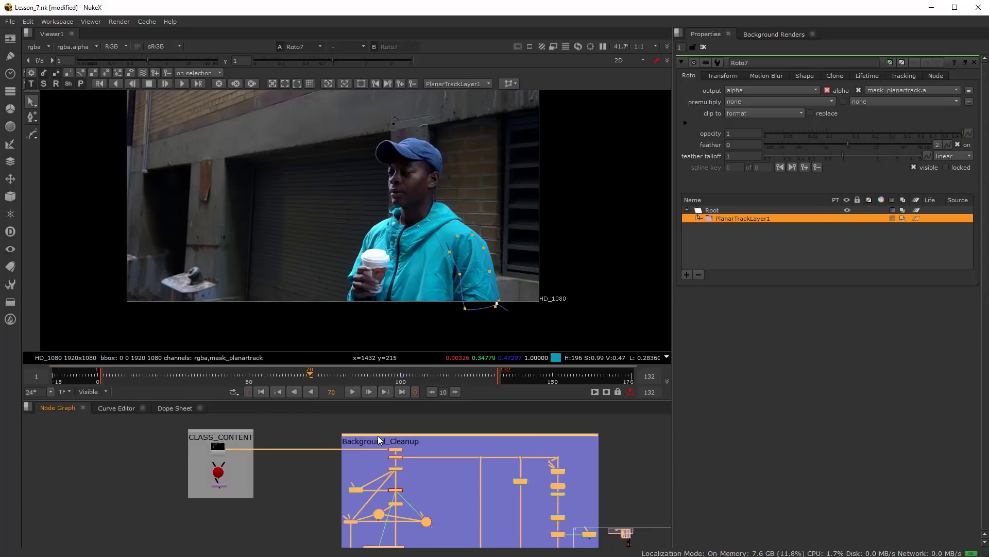
key("d")
left_click(338, 436)
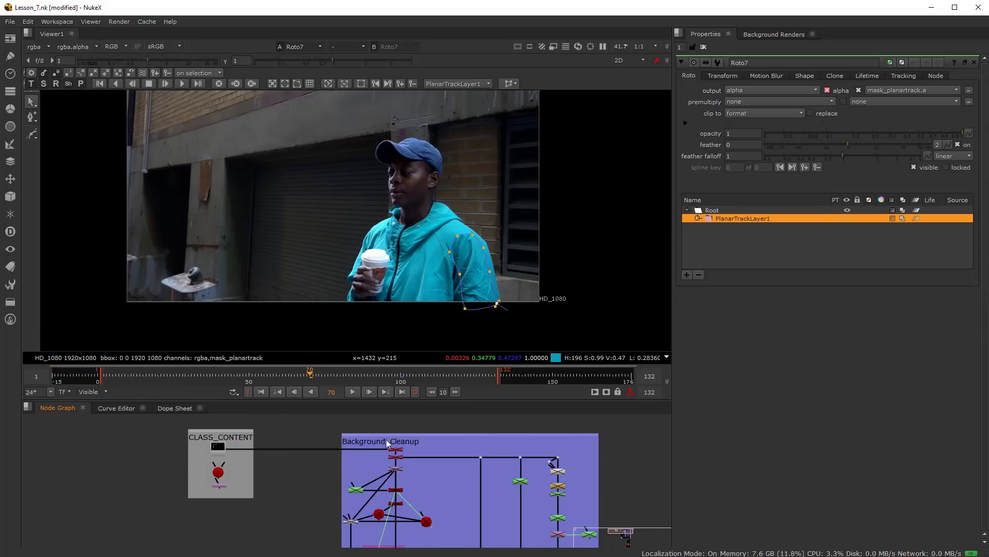
- Show the output of the Roto7 node, located below the CLEAN_PLATE backdrop, in the viewer
scroll(384, 438, "up", 2)
left_click(374, 434)
scroll(413, 485, "down", 8)
middle_click_drag(428, 536, 401, 424)
scroll(409, 434, "up", 5)
scroll(448, 500, "up", 3)
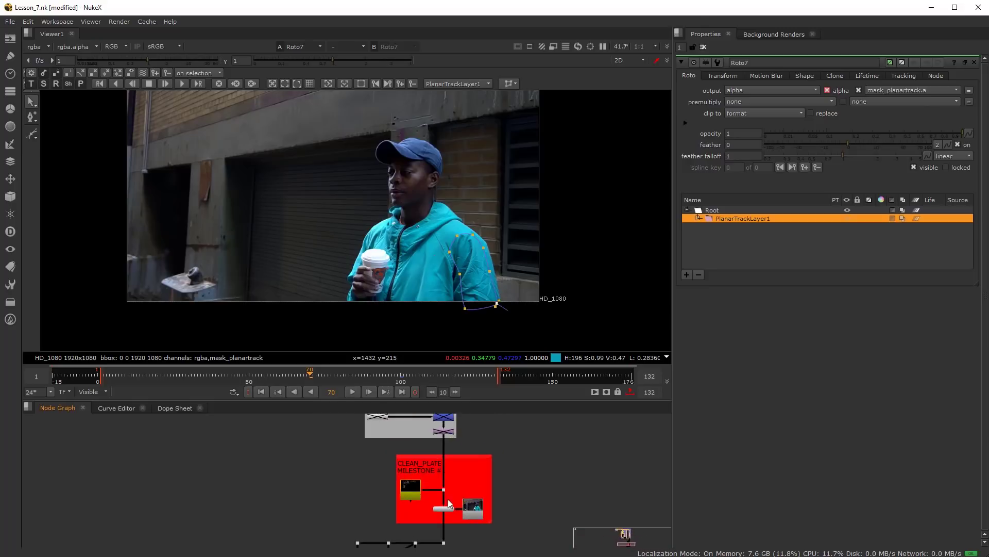
scroll(448, 503, "up", 4)
middle_click_drag(442, 487, 440, 438)
middle_click_drag(422, 541, 431, 487)
scroll(423, 498, "up", 2)
left_click(393, 496)
key("1")
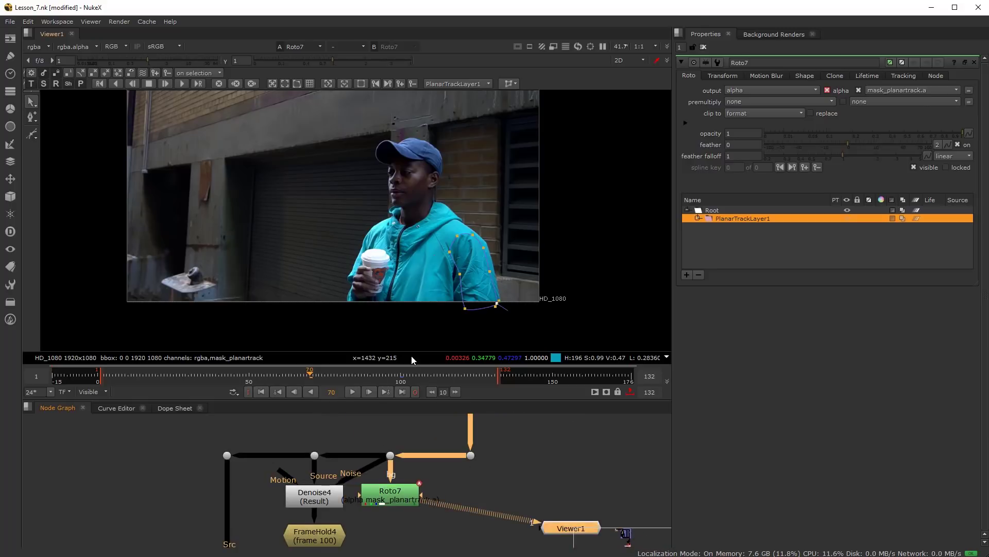
- Scrub through the Roto7 result and go to frame 64
left_click(147, 22)
mouse_move(165, 81)
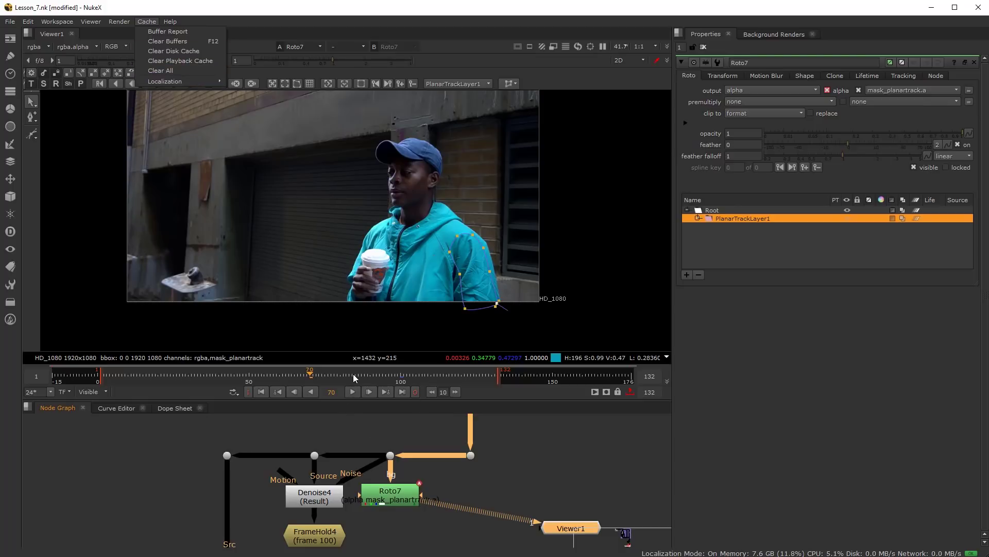
left_click(355, 378)
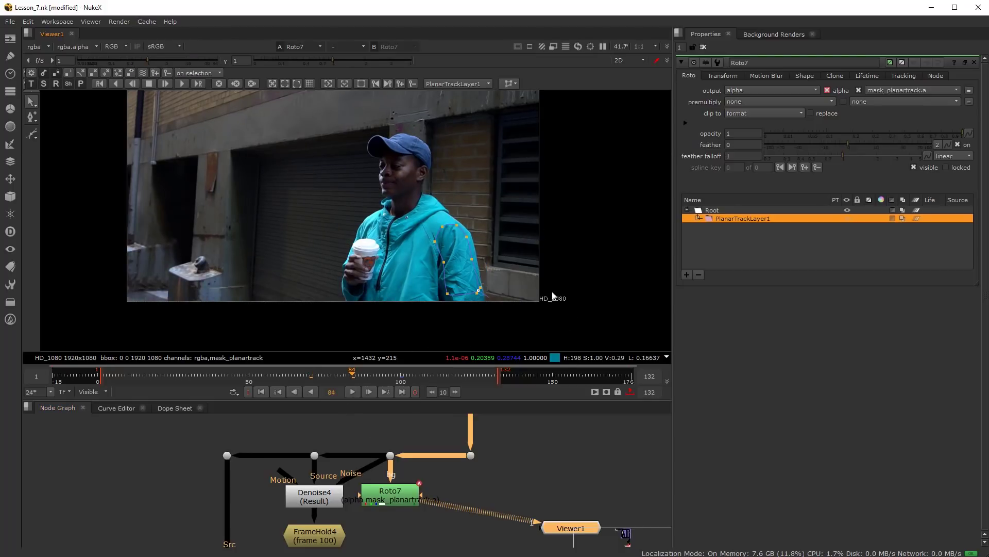
left_click_drag(387, 368, 292, 393)
- Inspect Roto7's alpha channel in the viewer, switching between alpha and full colour
scroll(384, 526, "down", 2)
middle_click_drag(483, 491, 568, 471)
scroll(485, 487, "up", 3)
left_click(470, 495)
key("a")
key("a")
key("a")
key("a")
key("a")
key("a")
key("a")
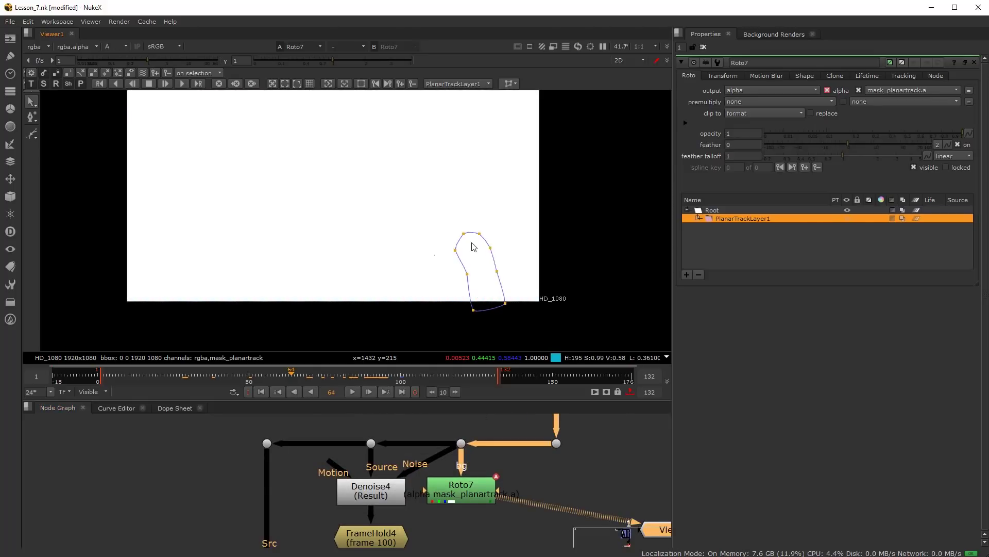
key("a")
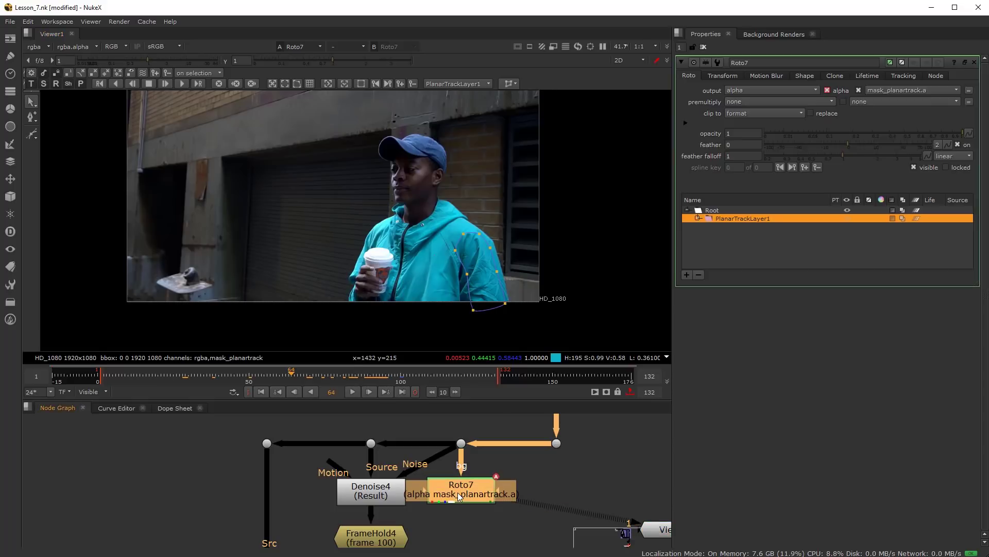
- Set Roto7's premultiply to rgb, enable replace, and check the resulting alpha
scroll(625, 531, "down", 1)
left_click(741, 102)
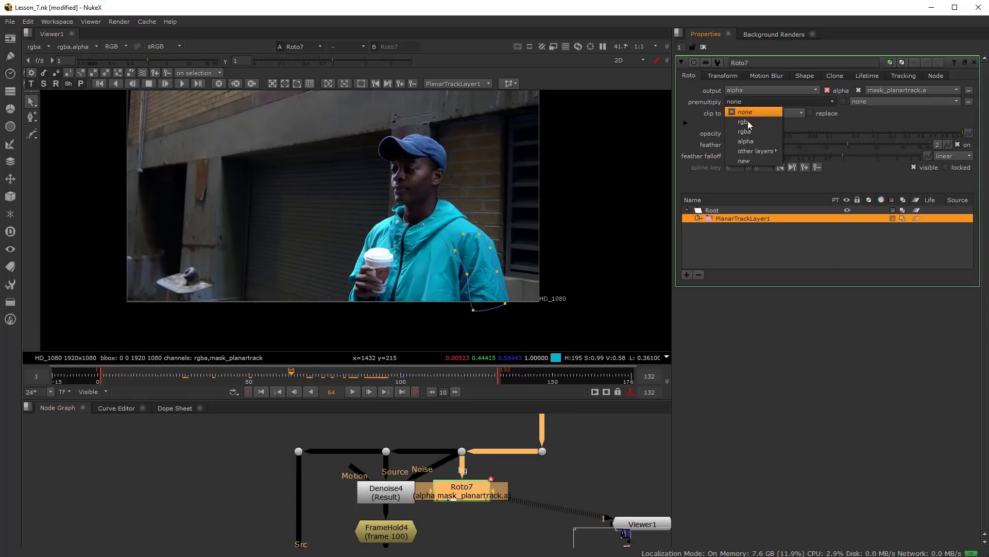
left_click(747, 123)
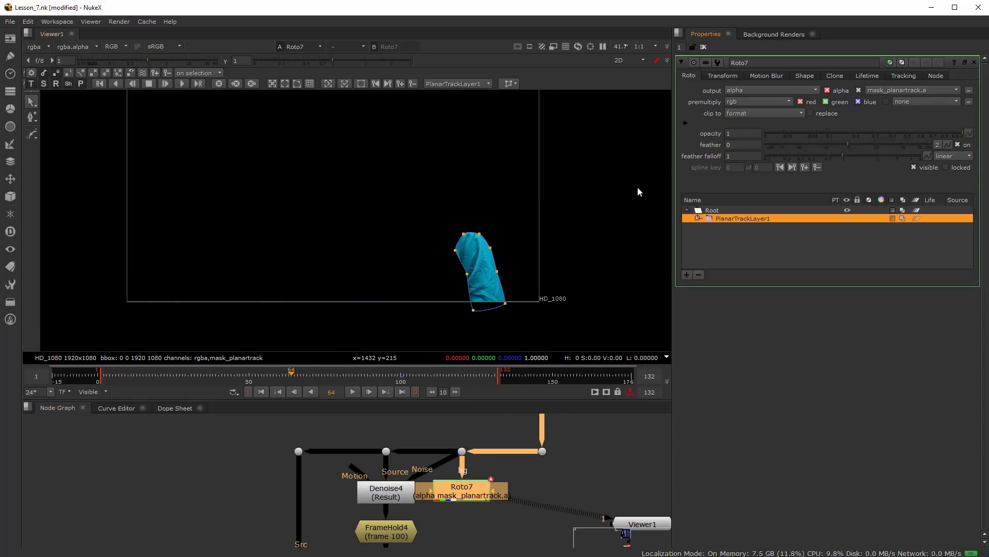
left_click(812, 113)
left_click(541, 229)
key("a")
key("a")
- Add a Blur node after Roto7 and show it in the viewer
scroll(474, 517, "down", 3)
middle_click_drag(474, 517, 526, 466)
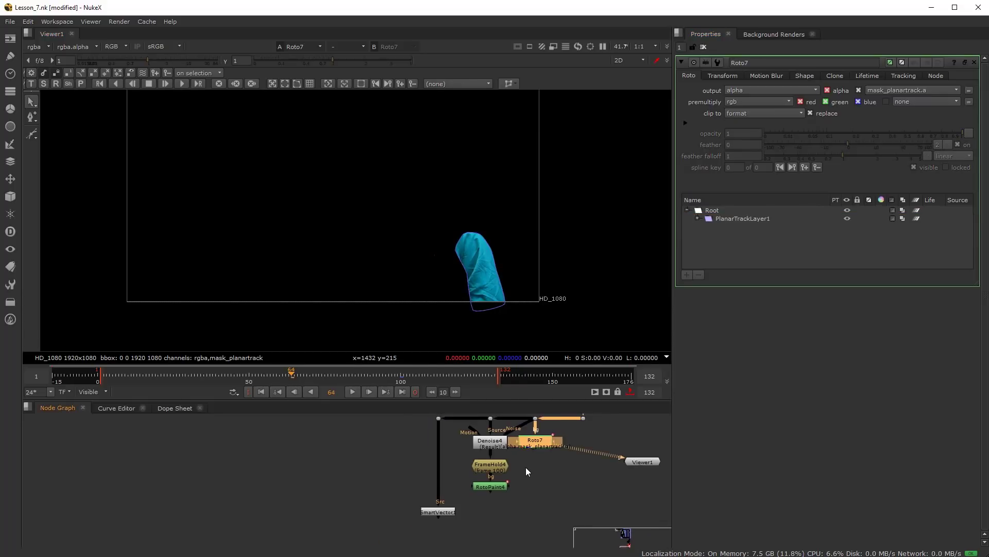
scroll(526, 466, "up", 2)
left_click(543, 462)
key("Tab")
type("b")
left_click(518, 472)
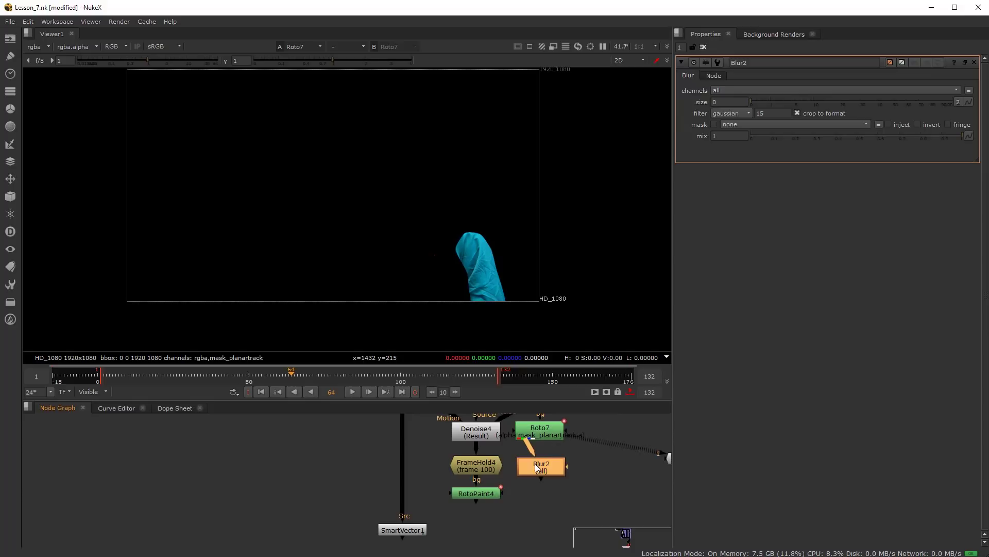
key("1")
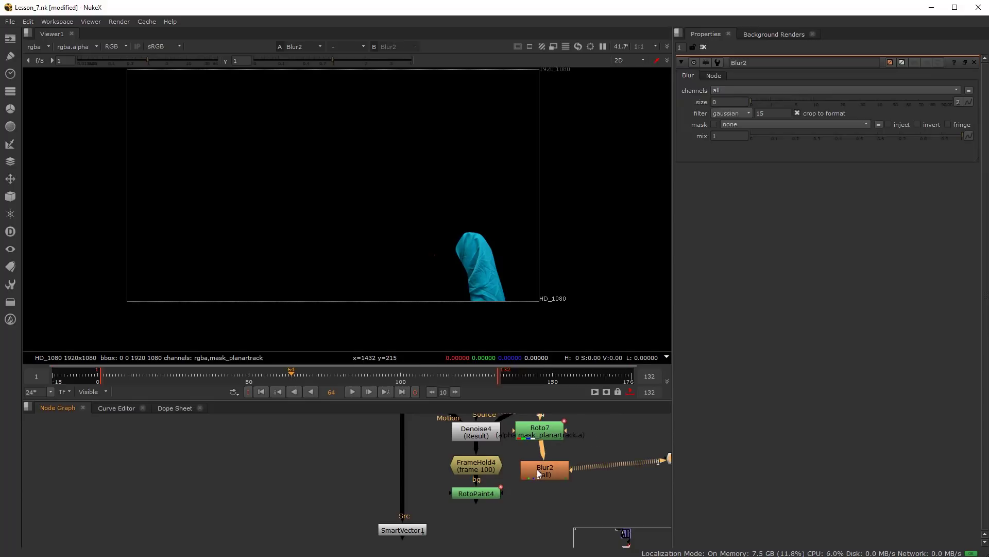
- Set the Blur size to 22.5 while viewing the alpha, and place the node directly beneath Roto7
key("a")
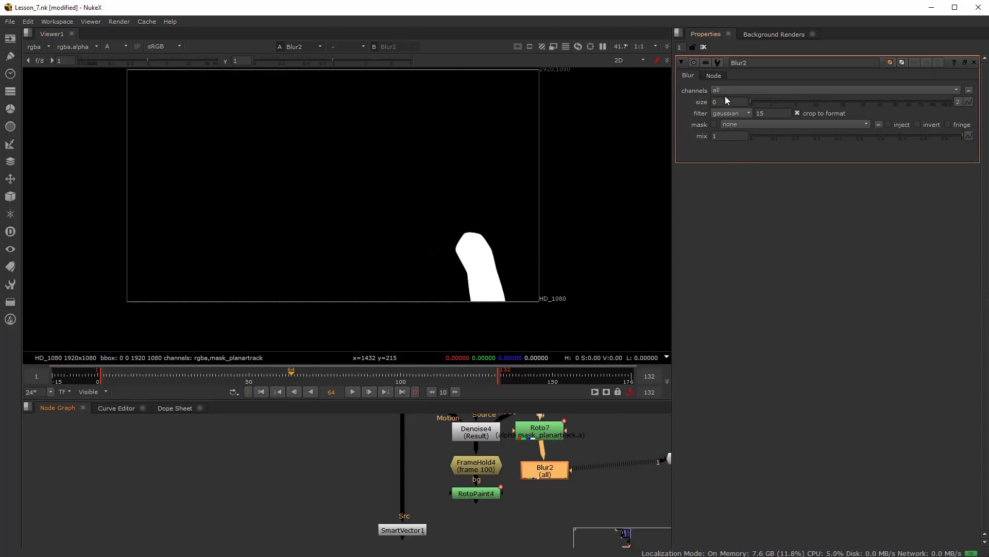
left_click_drag(811, 103, 846, 104)
left_click_drag(540, 477, 536, 493)
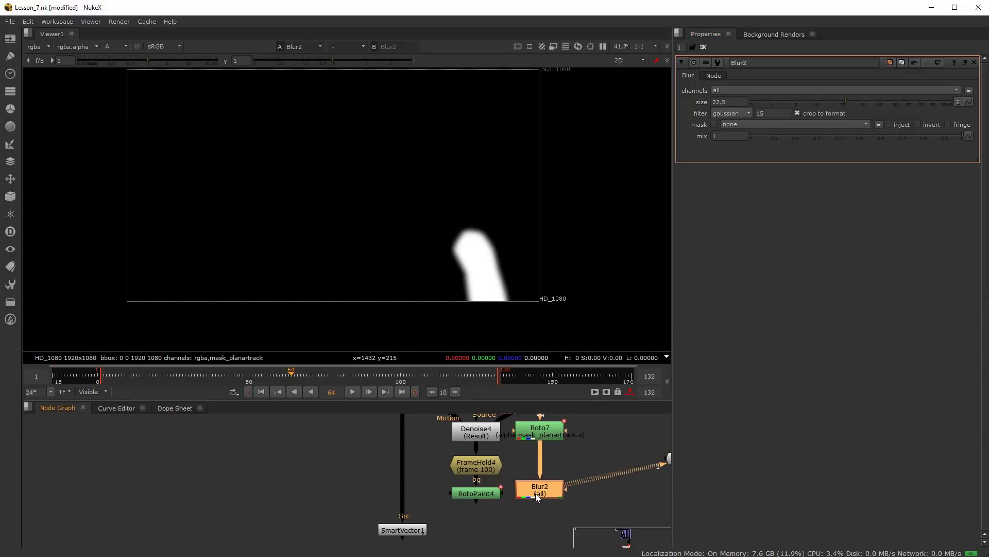
- Stack Roto7 and Blur2 closely together in a column beside the FrameHold4 and RotoPaint4 nodes
middle_click_drag(529, 504, 578, 498)
left_click_drag(595, 431, 588, 474)
scroll(583, 484, "down", 2)
middle_click_drag(569, 496, 599, 462)
scroll(606, 482, "up", 1)
scroll(608, 483, "down", 1)
left_click_drag(593, 447, 592, 470)
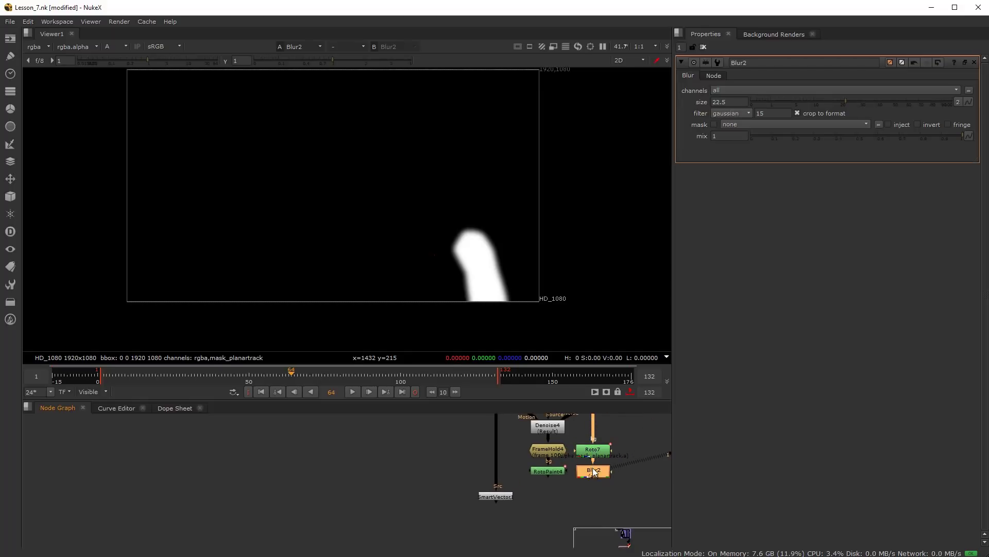
- Show RotoPaint4's full-colour output in the viewer and go to frame 100
scroll(545, 478, "down", 2)
middle_click_drag(534, 491, 491, 477)
scroll(493, 473, "up", 5)
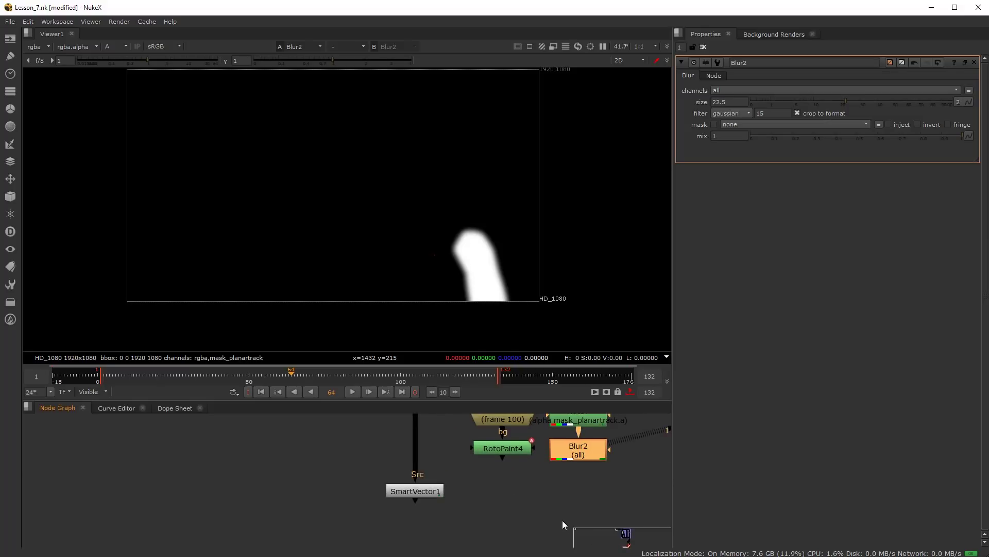
mouse_move(498, 493)
middle_mouse_down()
mouse_move(503, 515)
mouse_move(552, 466)
mouse_move(515, 487)
middle_mouse_up()
scroll(500, 505, "down", 2)
scroll(553, 466, "up", 2)
left_click(532, 453)
key("1")
key("a")
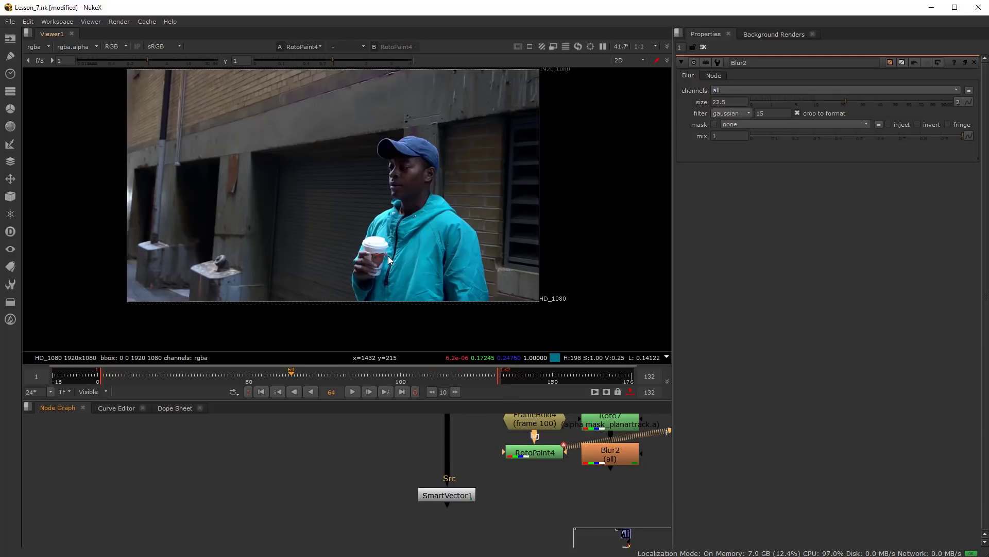
scroll(392, 281, "up", 4)
left_click(404, 376)
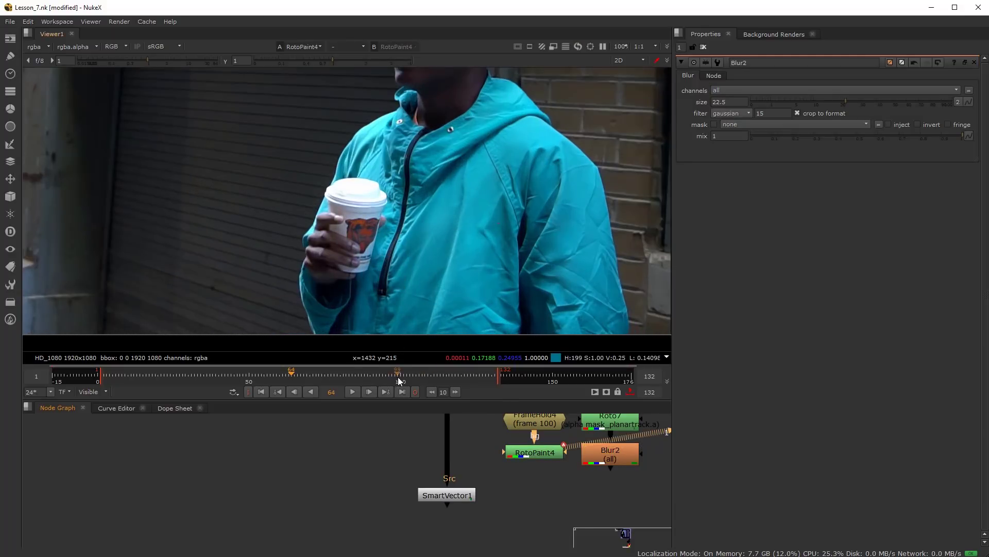
left_click_drag(403, 377, 400, 376)
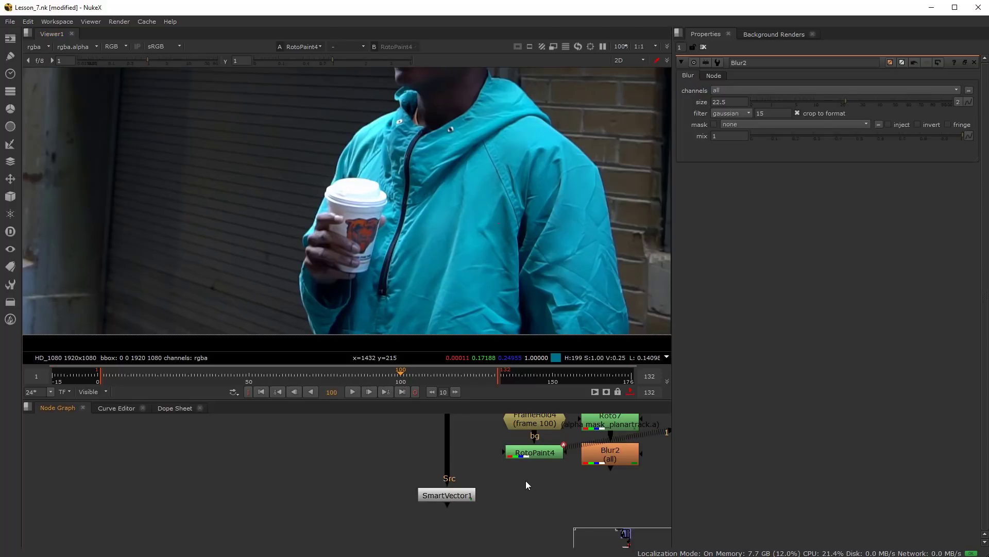
- Add a VectorDistort node below RotoPaint4
key("Tab")
type("ve")
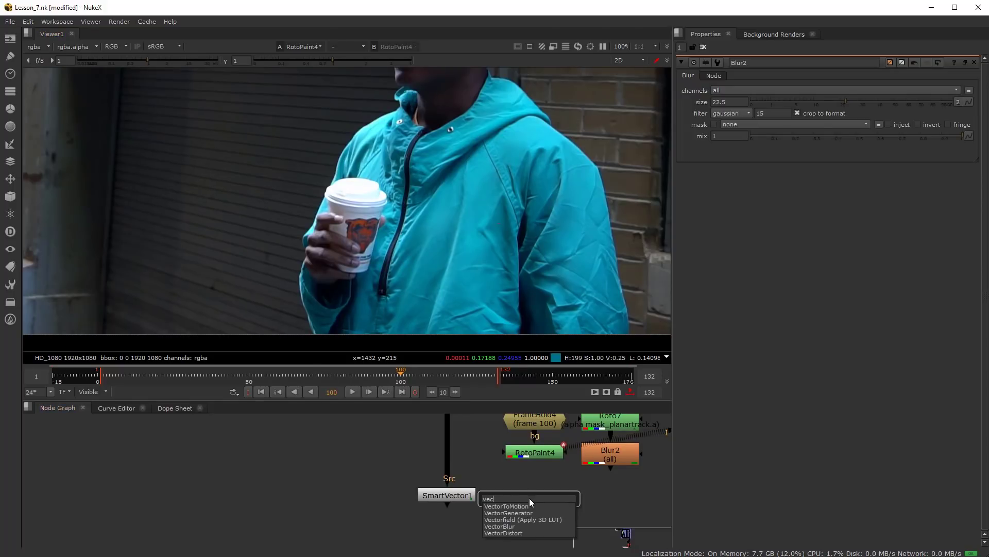
left_click(515, 533)
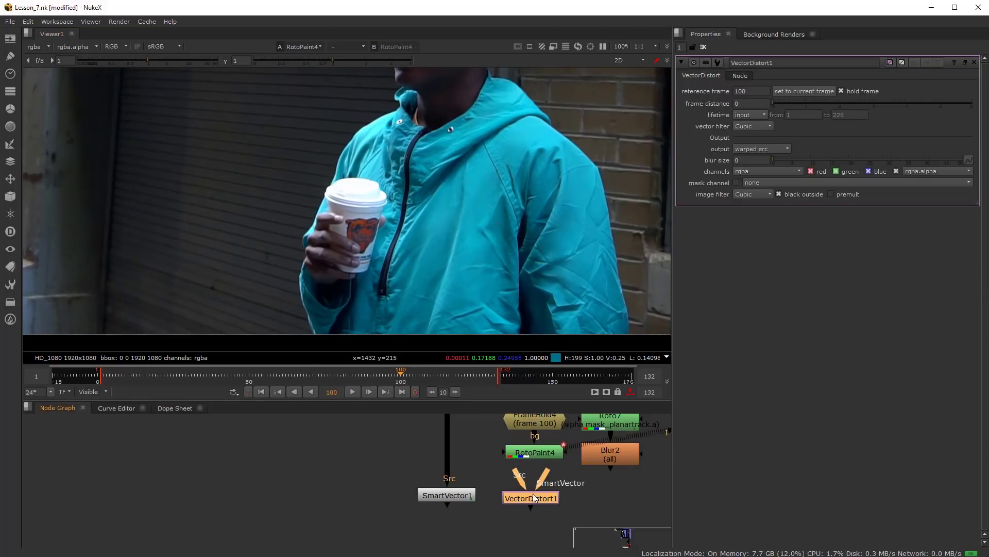
- Connect VectorDistort1's Src input to RotoPaint4 and its SmartVector input to SmartVector1, then align it under RotoPaint4
scroll(533, 493, "up", 2)
middle_click_drag(527, 483, 480, 479)
left_click_drag(459, 457, 444, 438)
left_click_drag(494, 467, 360, 496)
left_click_drag(479, 501, 485, 497)
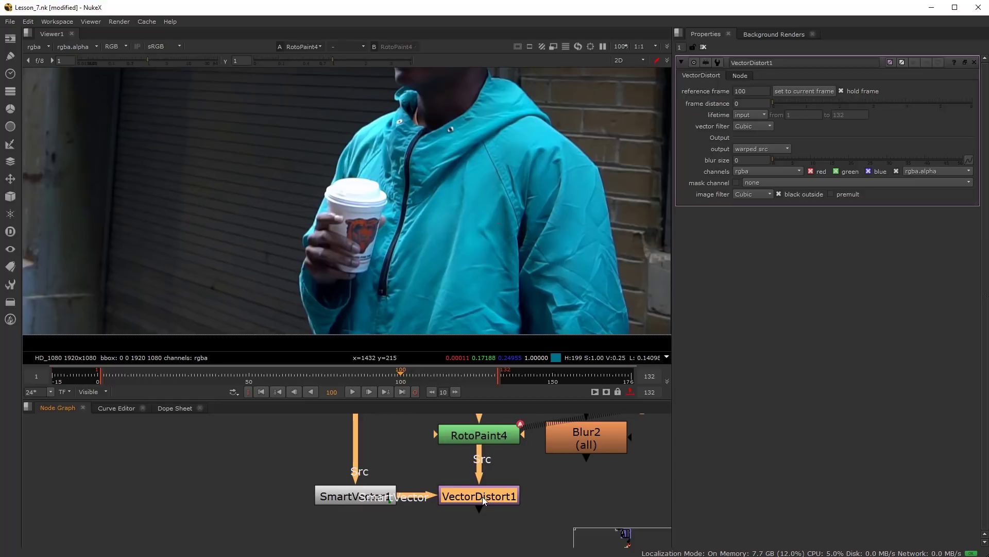
- Set VectorDistort1's reference frame to 100 and its frame distance to 6
left_click(751, 102)
left_click_drag(754, 92, 685, 80)
type("100")
key("Return")
left_click(759, 103)
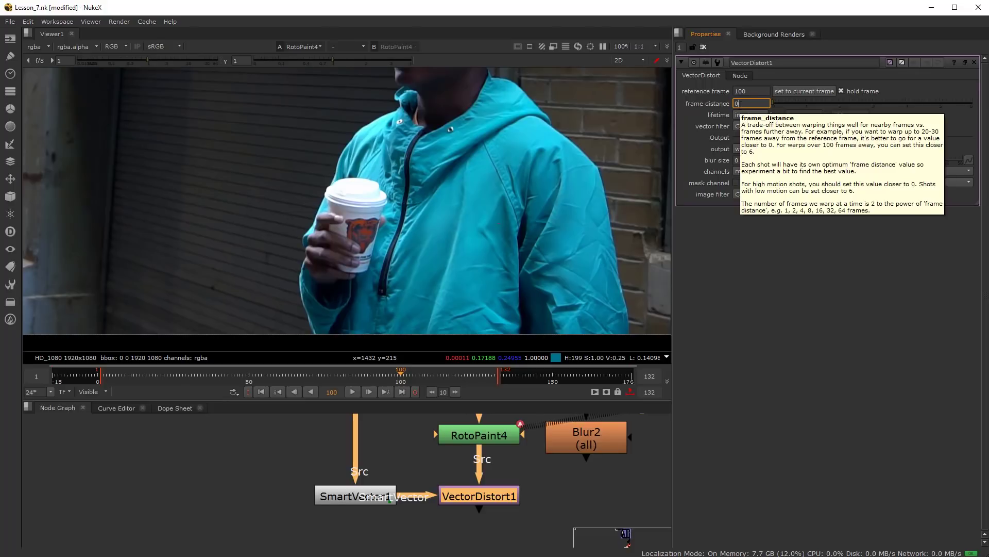
type("6")
key("Return")
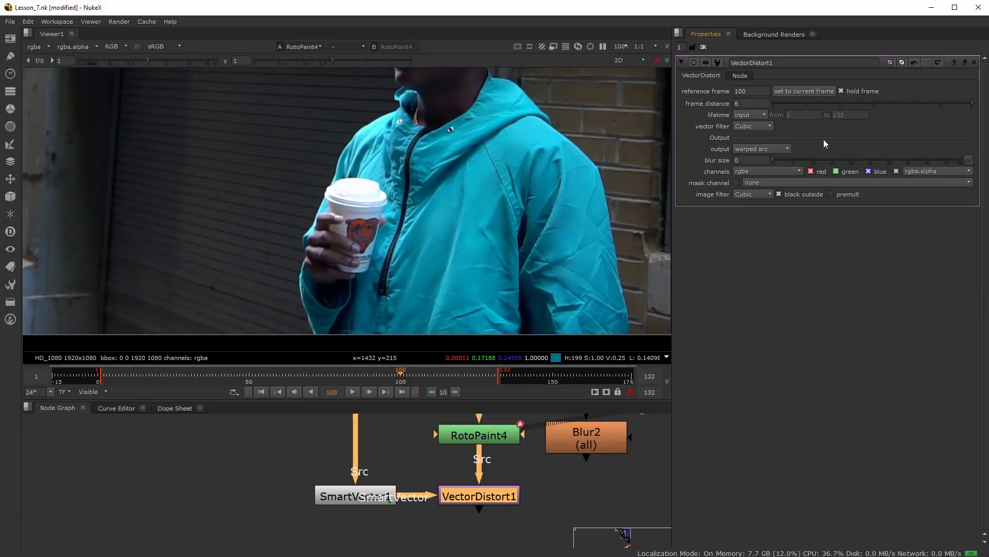
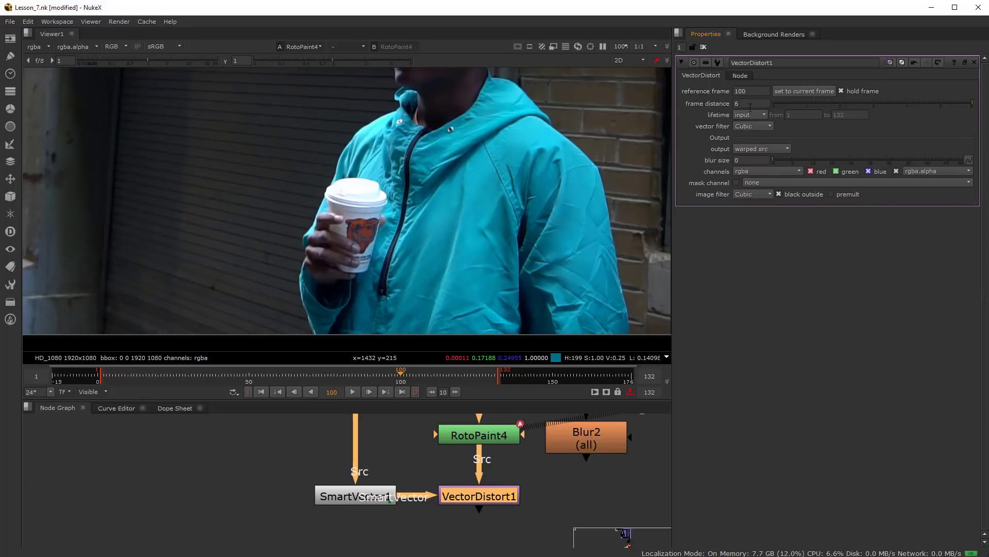
mouse_move(750, 108)
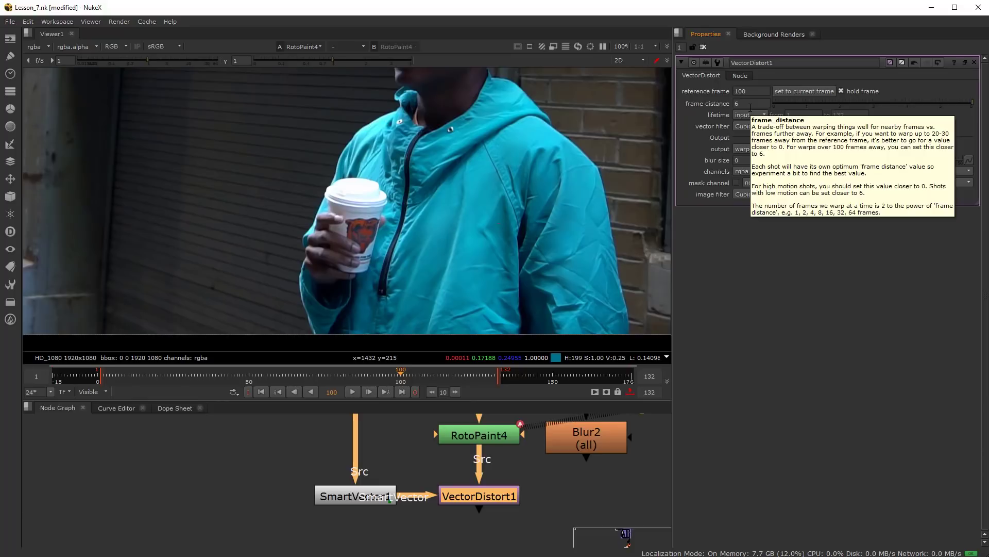
left_click(751, 104)
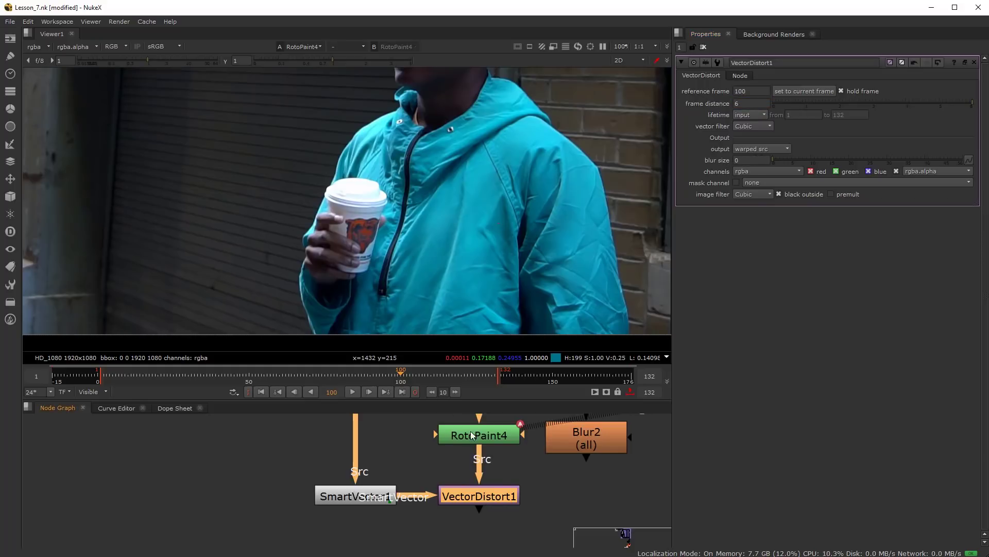
- Show VectorDistort1's output in the viewer
key("1")
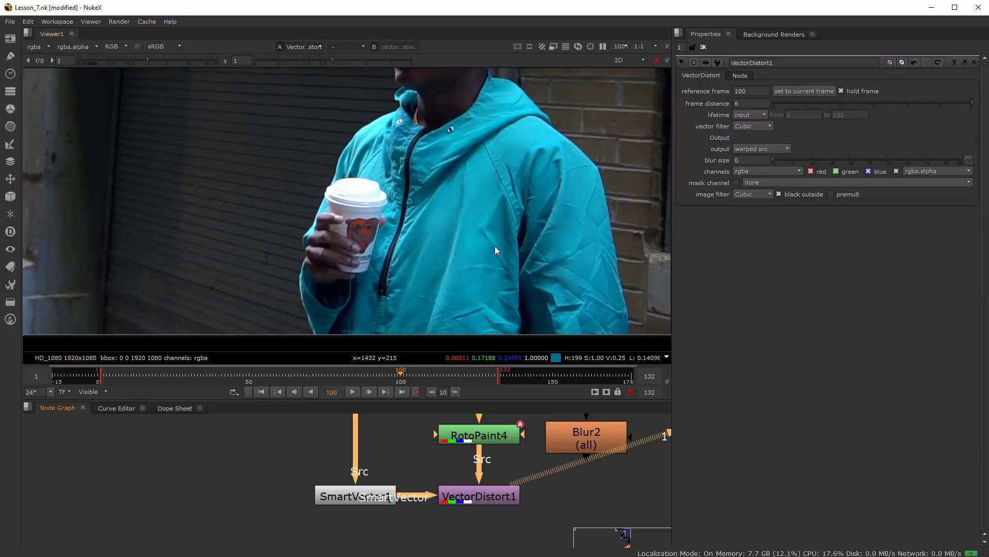
scroll(564, 452, "down", 3)
left_click(527, 481)
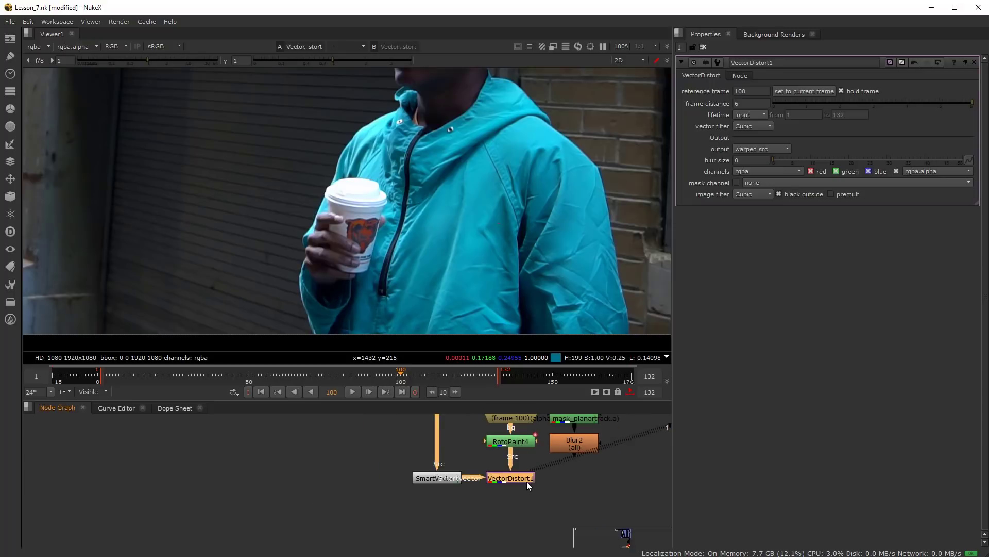
- Add a Keymix node and place it down beside the VectorDistort1 and Blur2 branches
middle_click_drag(533, 525, 476, 481)
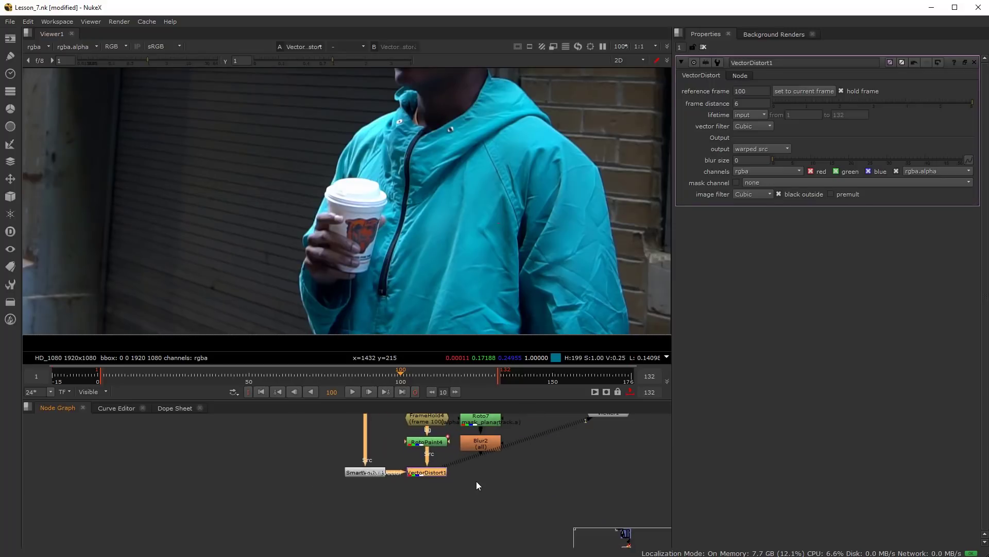
key("Tab")
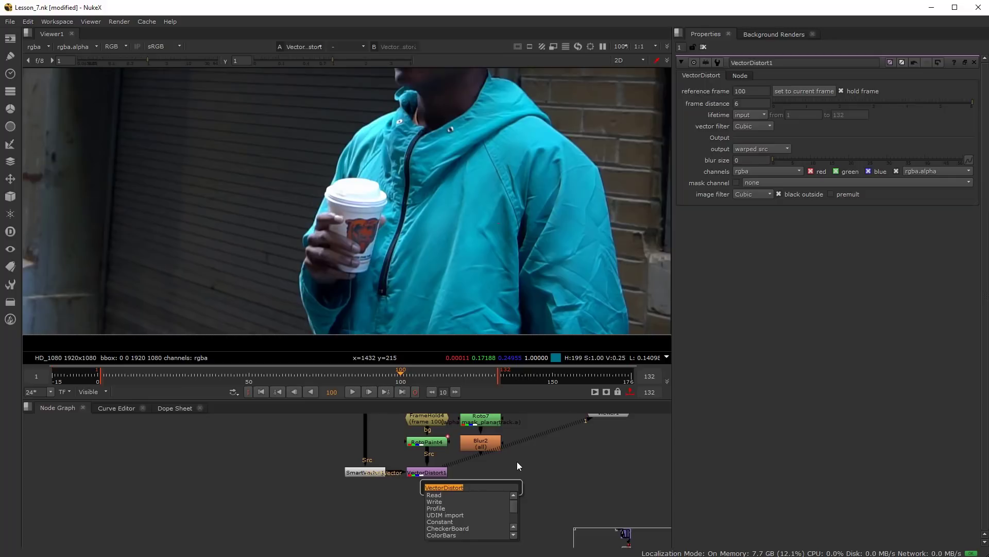
type("key")
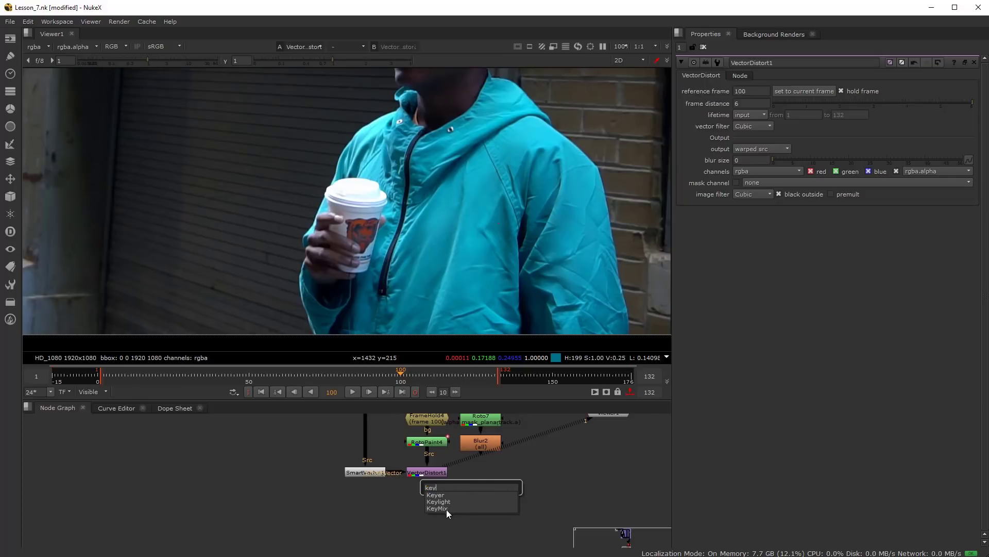
left_click(446, 509)
scroll(462, 505, "down", 3)
scroll(481, 502, "up", 1)
middle_click_drag(482, 496, 441, 526)
left_click_drag(438, 524, 486, 521)
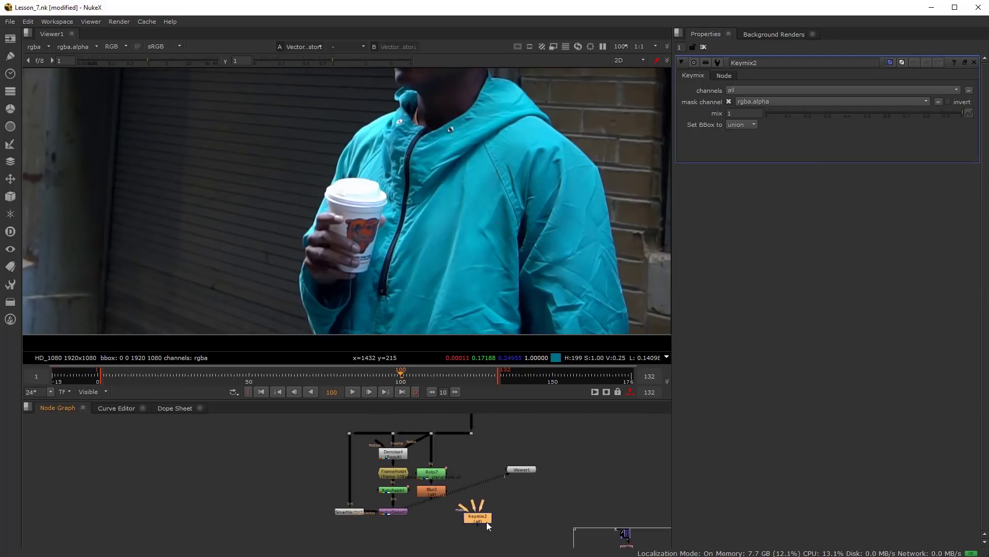
- Connect Keymix2's B input to the original plate's dot, its A input to VectorDistort1 and its mask input to Blur2
scroll(472, 504, "up", 3)
scroll(478, 480, "down", 2)
left_click_drag(475, 505, 475, 438)
middle_click_drag(463, 541, 488, 460)
scroll(488, 460, "up", 2)
left_click_drag(488, 481, 490, 522)
scroll(441, 512, "down", 2)
middle_click_drag(385, 509, 446, 542)
scroll(541, 529, "up", 1)
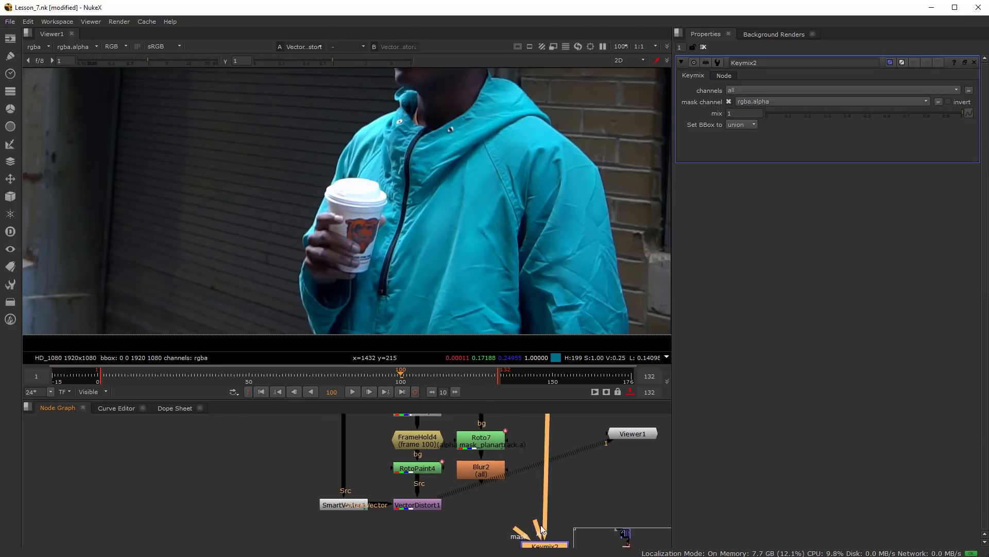
left_click_drag(526, 533, 414, 512)
scroll(508, 524, "down", 1)
middle_click_drag(509, 524, 520, 496)
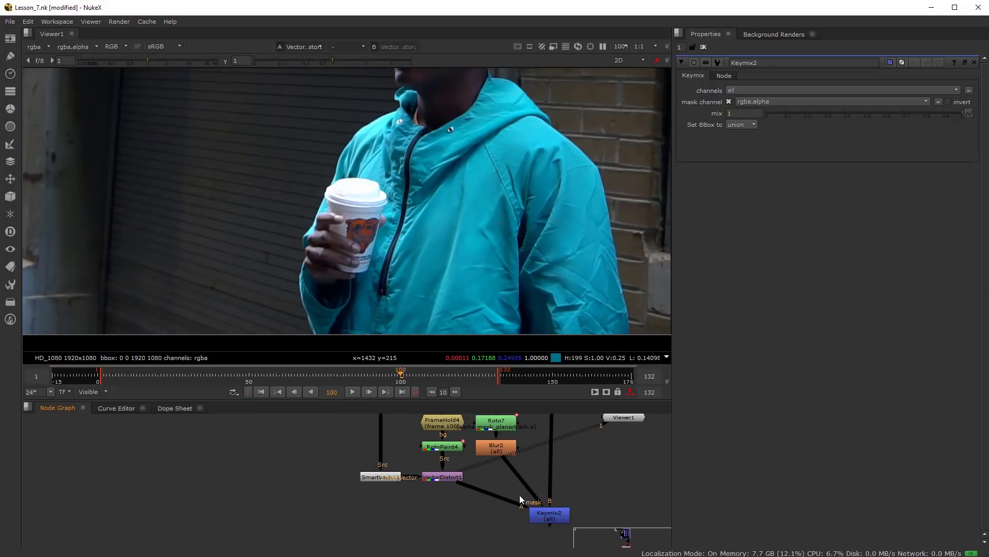
- Show Keymix2's output in the viewer and go to frame 43
scroll(539, 518, "up", 1)
left_click(562, 521)
key("1")
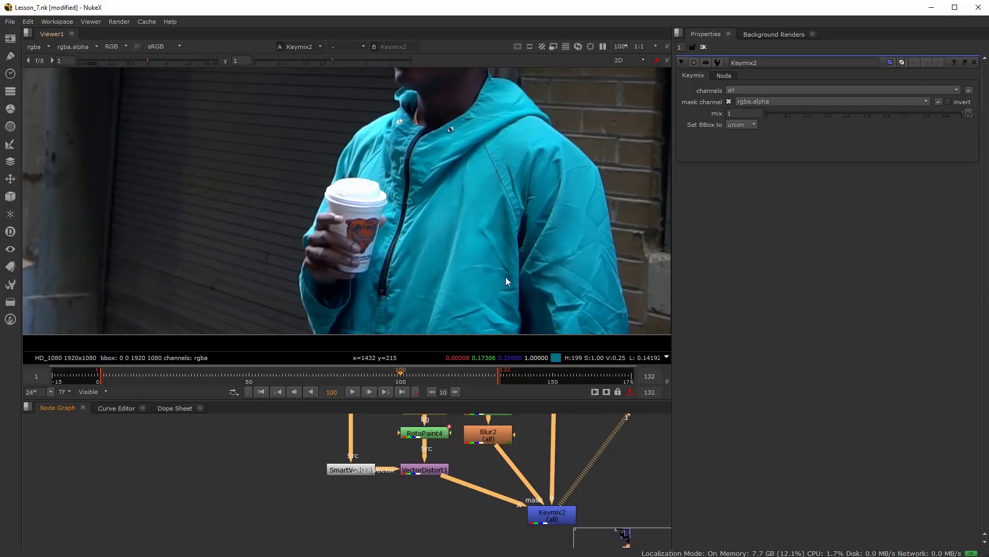
left_click(227, 376)
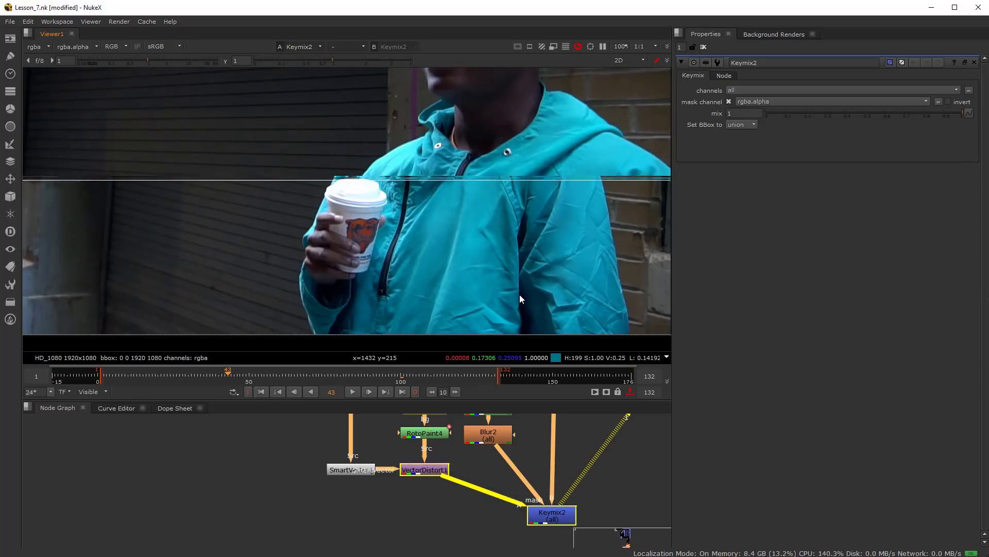
- Toggle Keymix2 off and on repeatedly to compare the jacket sleeve with and without the patch
middle_click_drag(576, 273, 334, 230)
scroll(391, 240, "up", 1)
scroll(564, 531, "up", 1)
left_click(556, 517)
key("d")
key("d")
key("d")
key("d")
key("d")
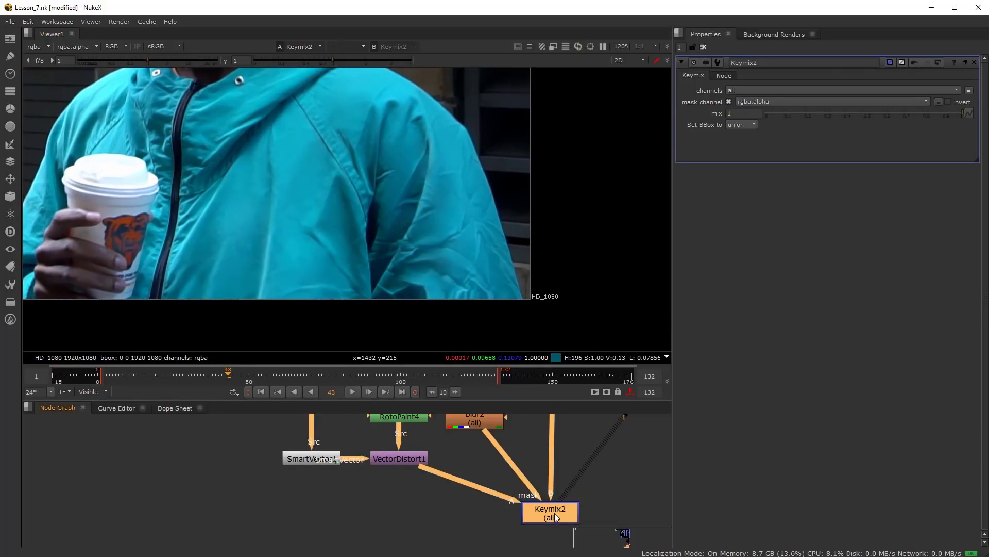
key("d")
key("d")
key("d")
scroll(416, 441, "down", 1)
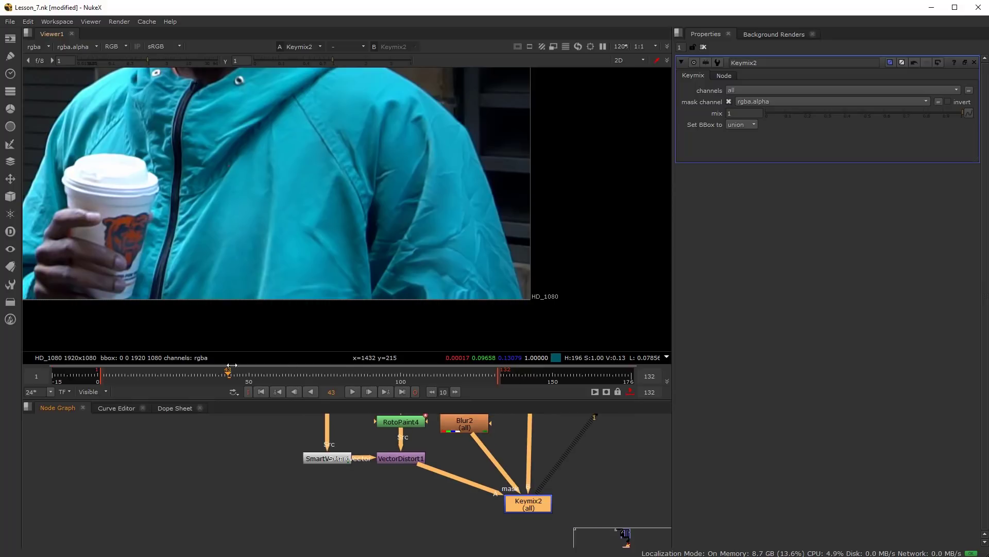
- Open VectorDistort1's properties and try blur sizes of 15.6, 5.2 and 13.4 on the warped patch
scroll(400, 250, "up", 2)
scroll(444, 443, "up", 1)
middle_click_drag(443, 443, 437, 475)
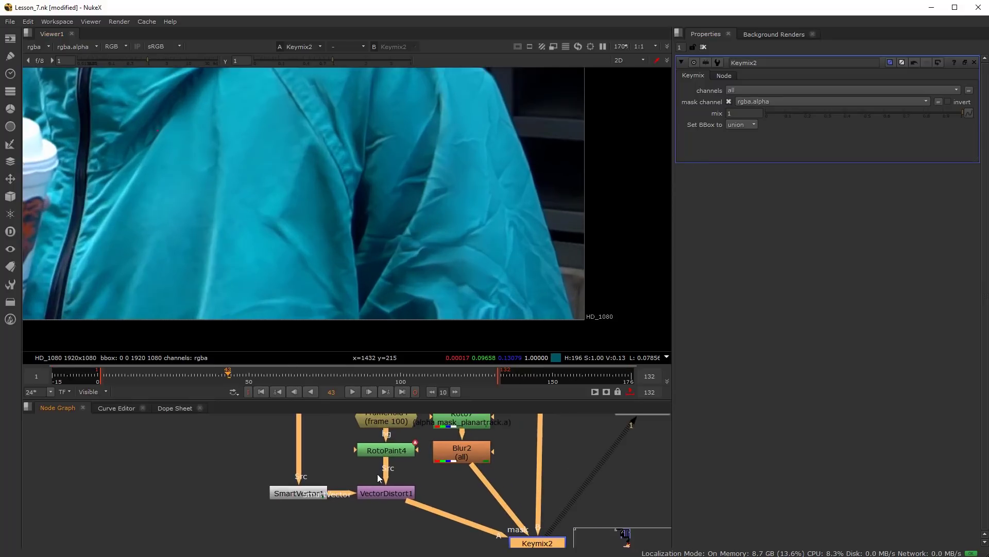
scroll(392, 492, "up", 1)
double_click(394, 493)
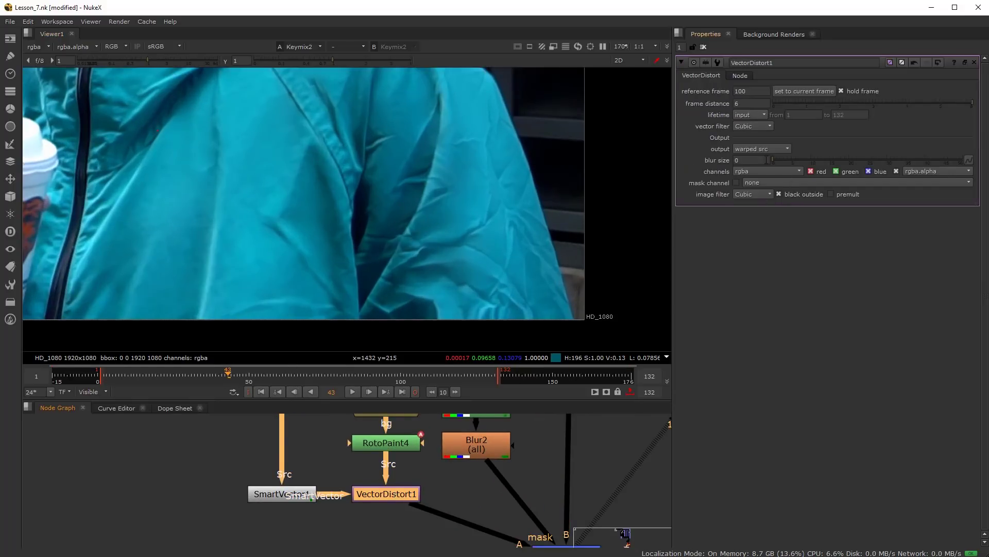
left_click_drag(773, 159, 835, 160)
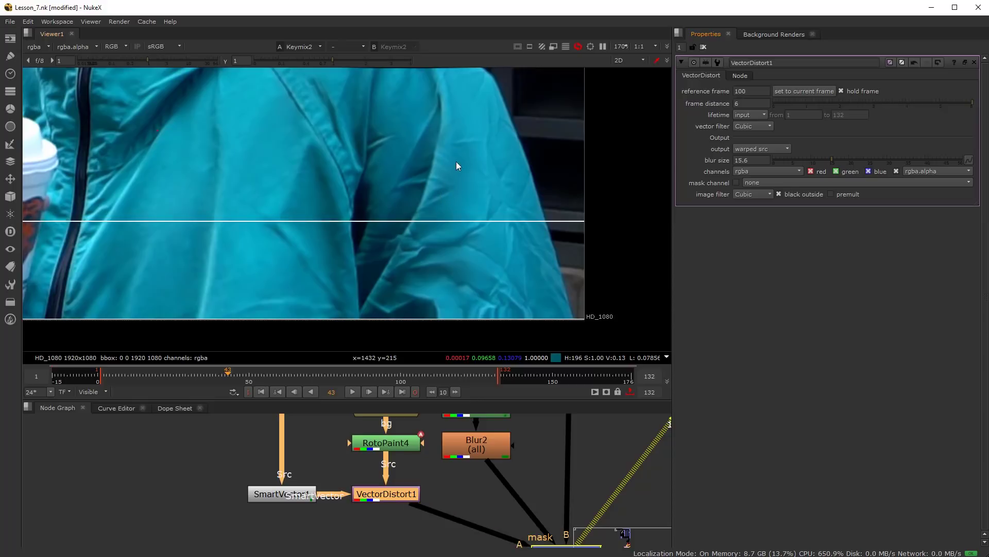
scroll(426, 184, "up", 2)
left_click_drag(802, 161, 793, 160)
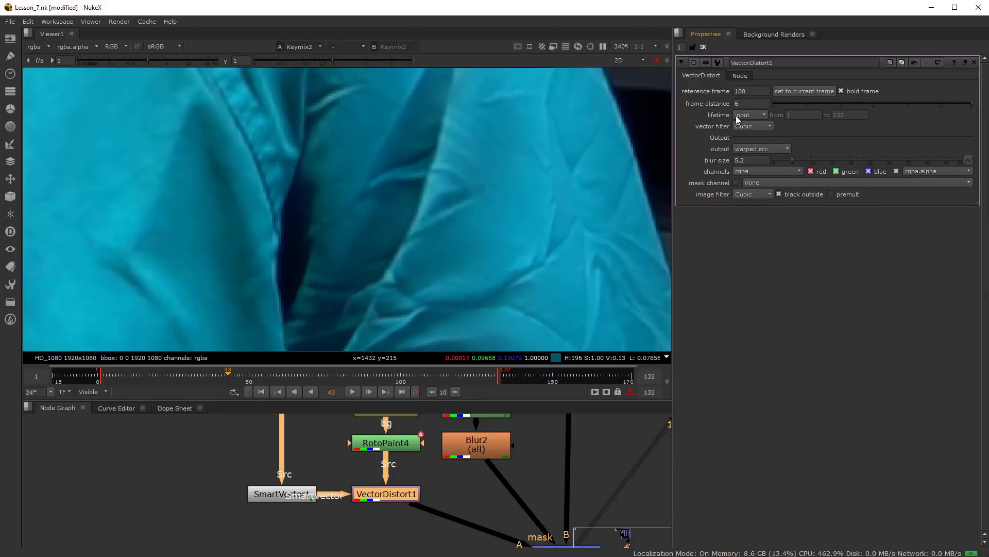
left_click_drag(794, 158, 823, 160)
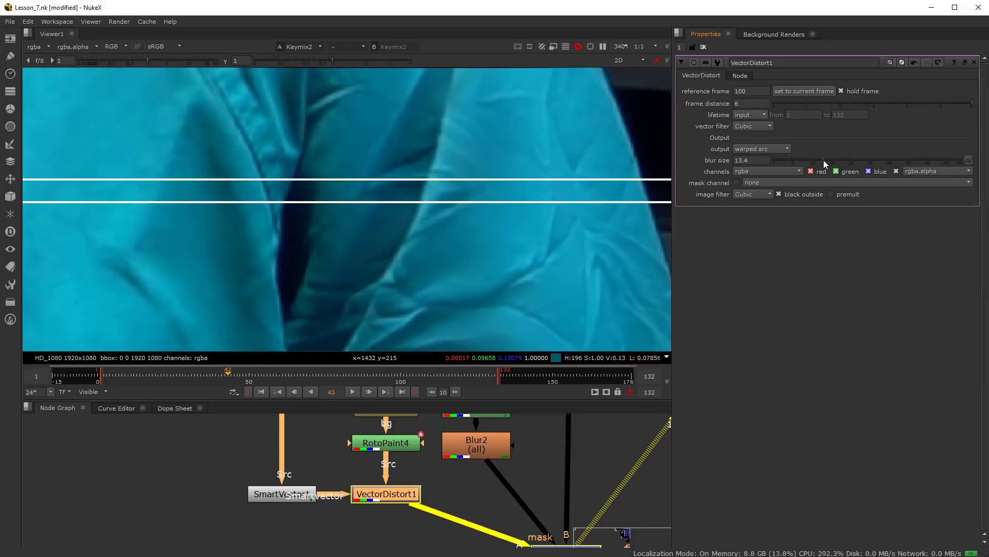
- View the original plate at Dot14 and the Keymix2 output to compare the sleeve's wrinkles
scroll(465, 493, "down", 2)
scroll(465, 493, "down", 3)
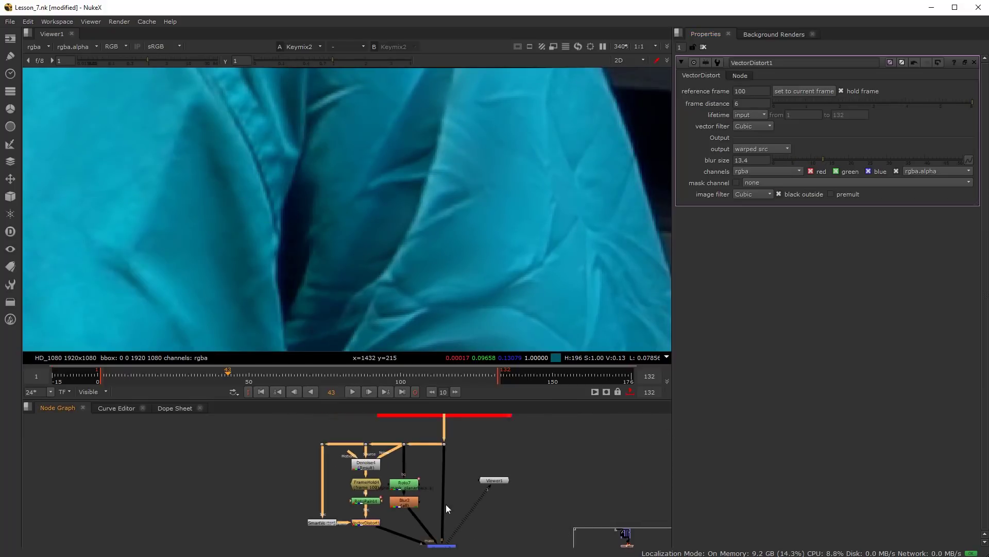
left_click(444, 445)
key("1")
middle_click_drag(443, 546, 452, 517)
left_click(449, 521)
key("1")
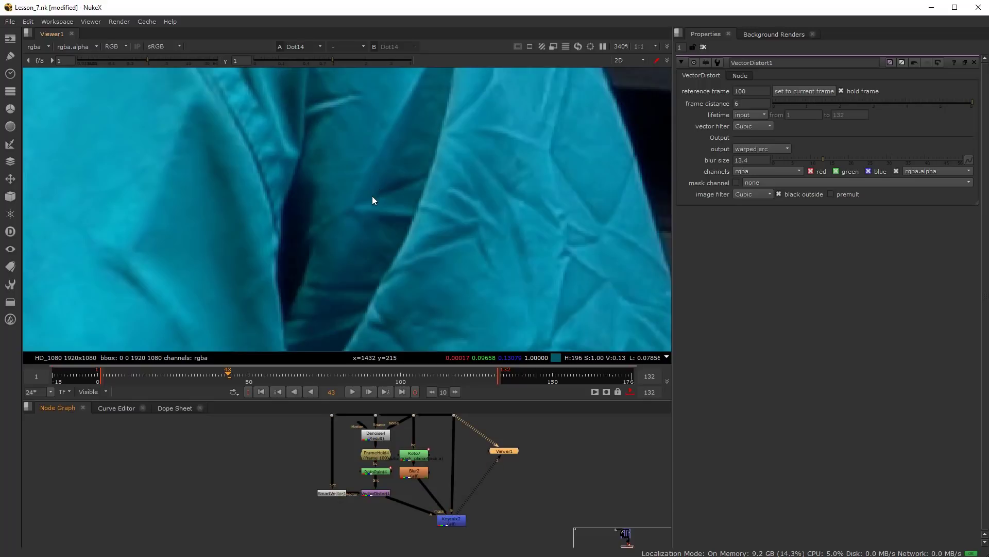
- Set VectorDistort1's blur size to 8.8
left_click(789, 159)
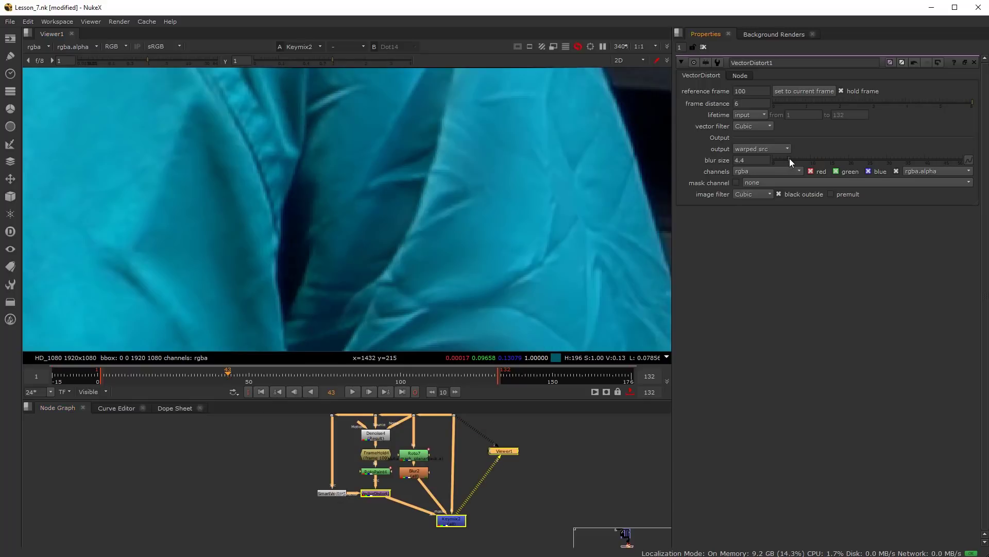
left_click(797, 162)
left_click_drag(796, 160, 806, 162)
- Assign Dot14 and Keymix2 to two viewer inputs and switch between them to compare the plate with the patched result
middle_click_drag(467, 425, 467, 433)
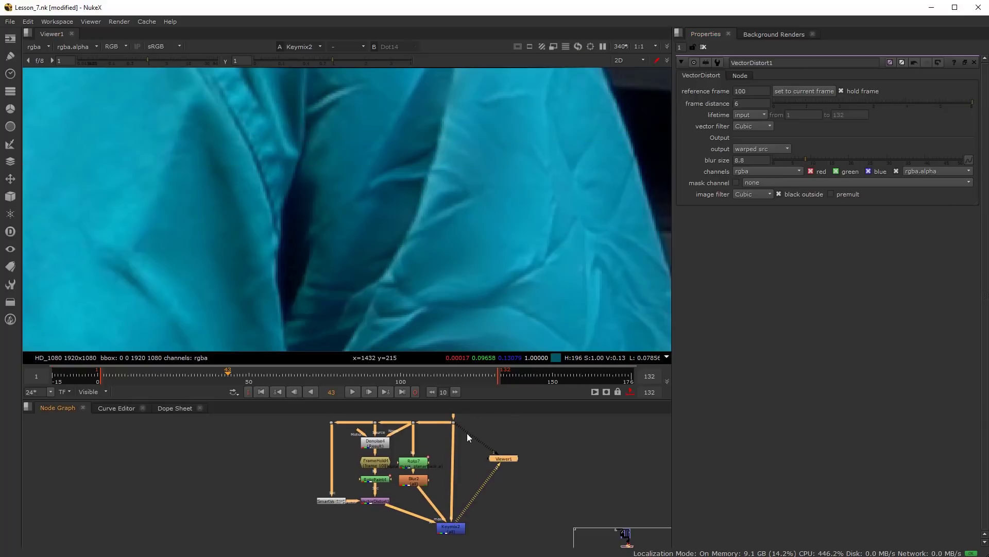
key("1")
left_click(452, 530)
key("2")
key("1")
key("2")
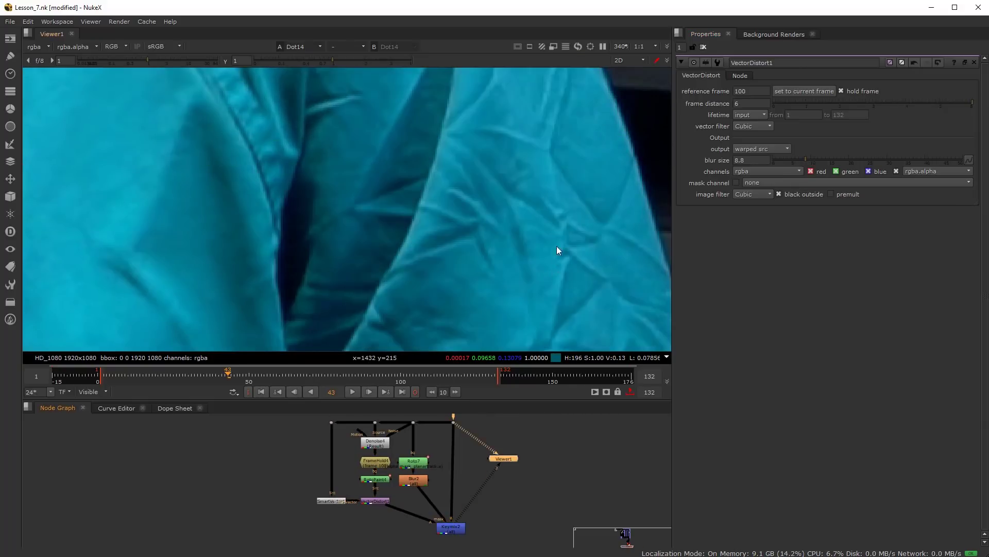
- Open Blur2's properties and set the mask blur size to 24
scroll(555, 232, "down", 5)
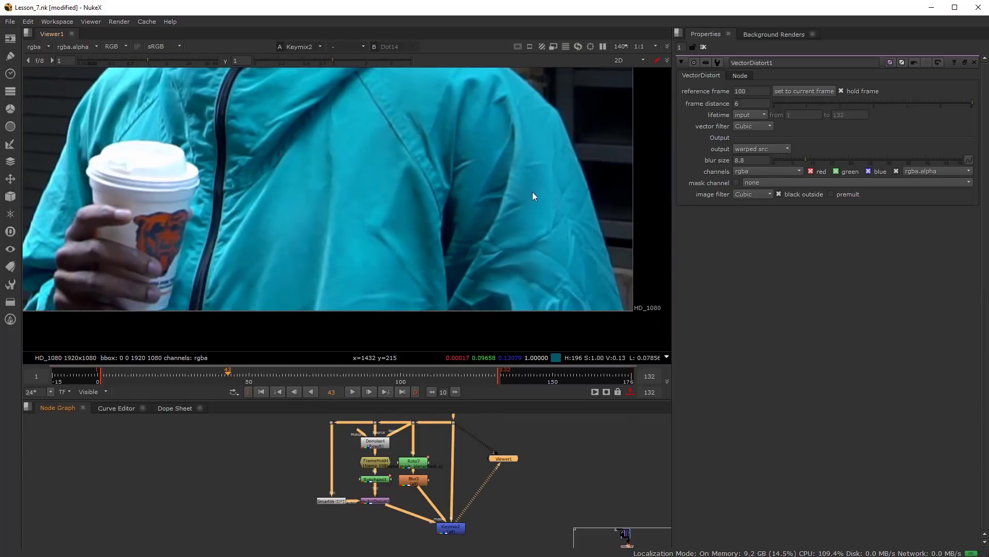
scroll(556, 195, "up", 3)
scroll(625, 212, "down", 1)
scroll(453, 488, "up", 2)
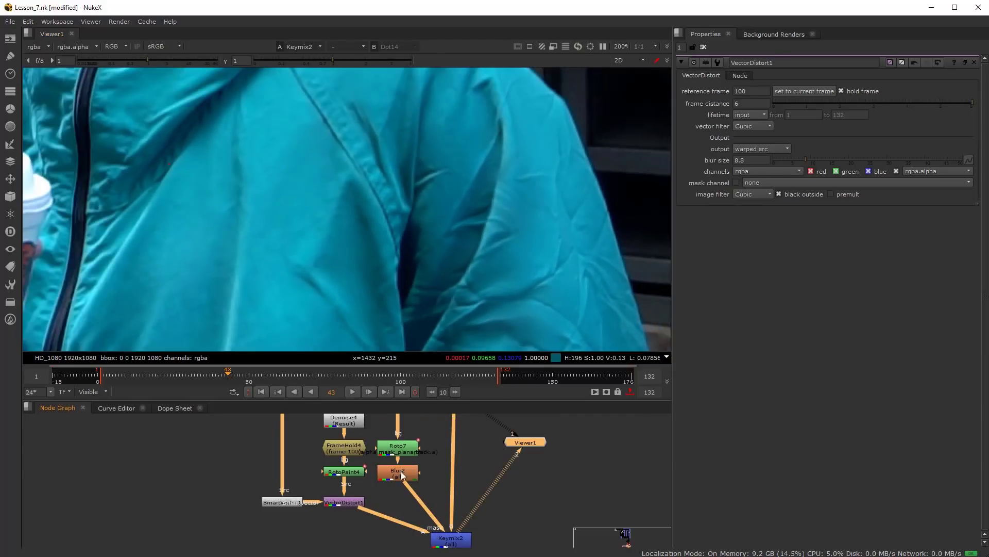
double_click(398, 473)
left_click(849, 101)
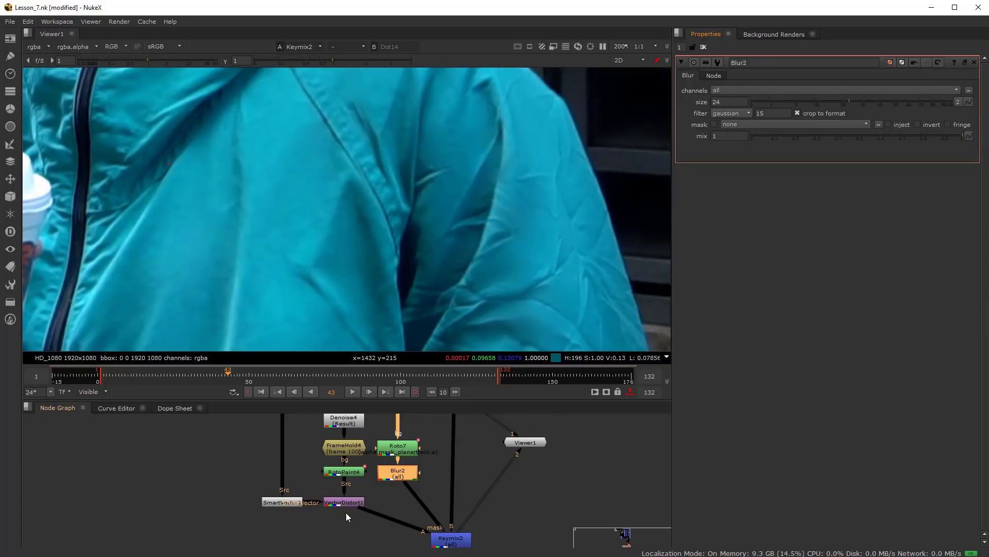
- Insert a Grade node between VectorDistort1 and Keymix2's A input
scroll(348, 515, "up", 2)
left_click(350, 532)
key("g")
left_click_drag(384, 538, 405, 526)
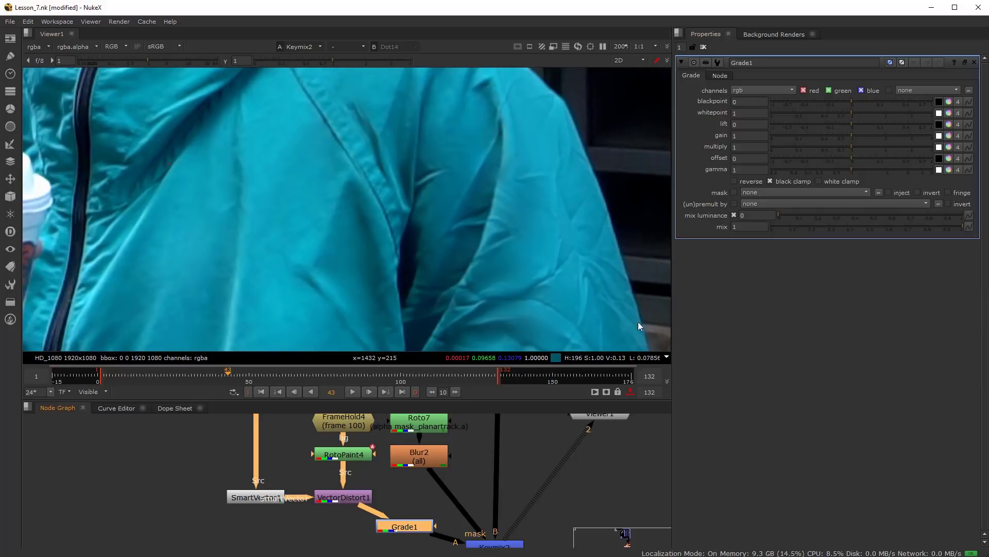
- Split Grade1's gain into separate colour channels and set its red value to 0.36
left_click(949, 136)
left_click_drag(865, 150, 879, 148)
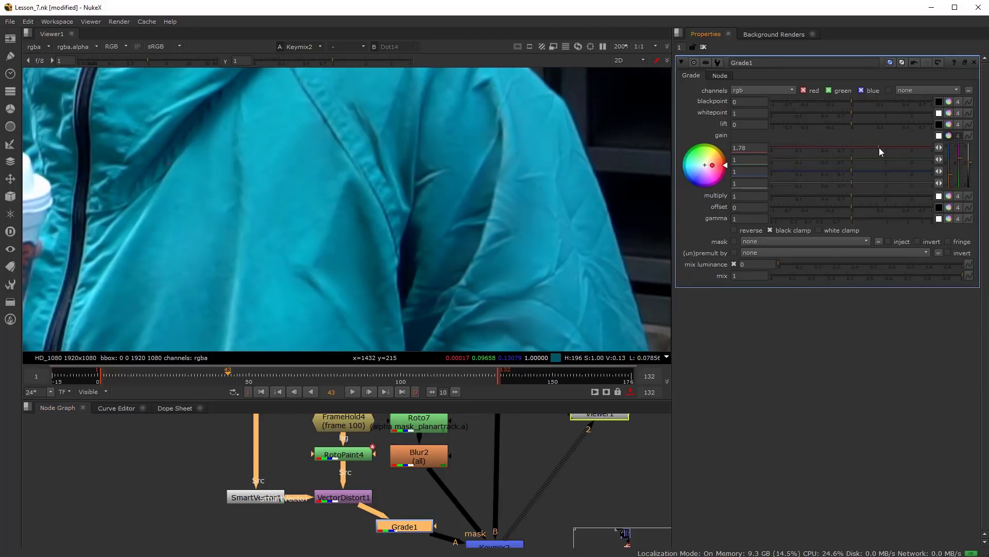
middle_click_drag(497, 532, 505, 507)
left_click(492, 523)
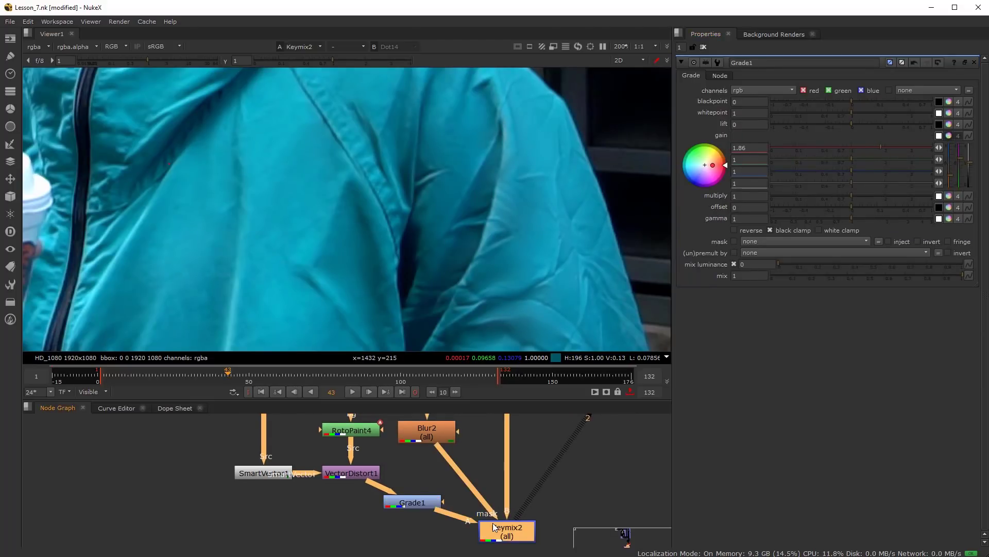
left_click_drag(845, 147, 826, 146)
key("ctrl+z")
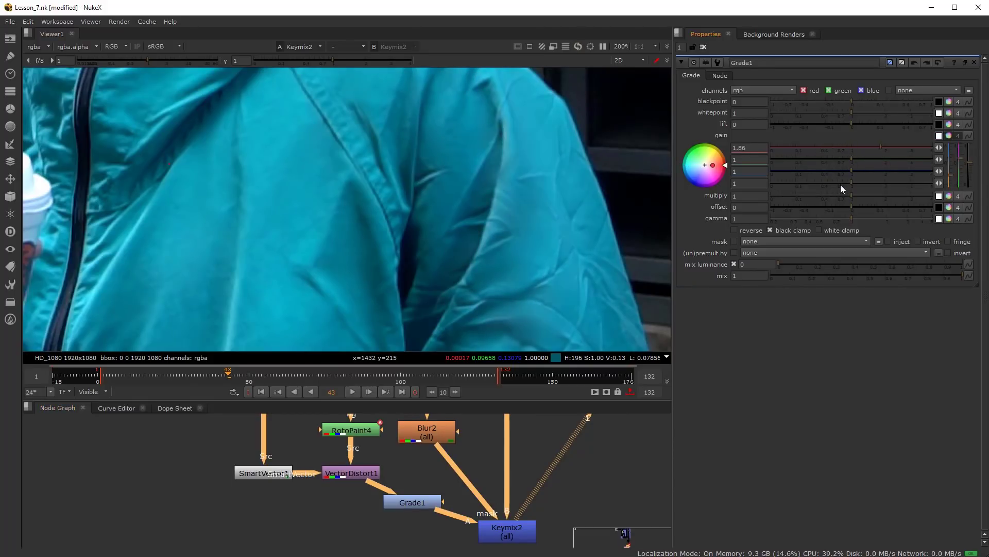
left_click(820, 149)
- View VectorDistort1's output and Grade1's output to compare the patch before and after grading
left_click(352, 473)
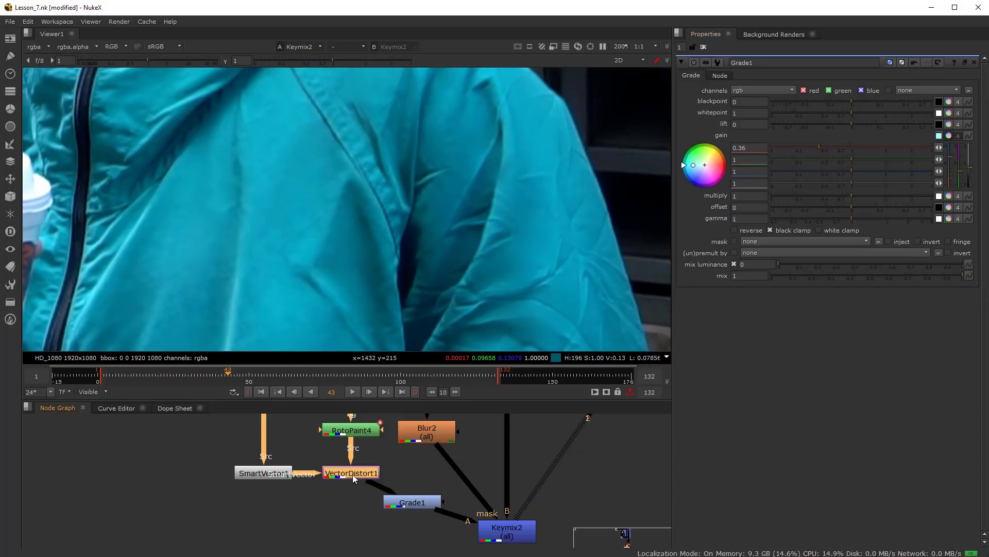
key("1")
left_click(416, 504)
key("1")
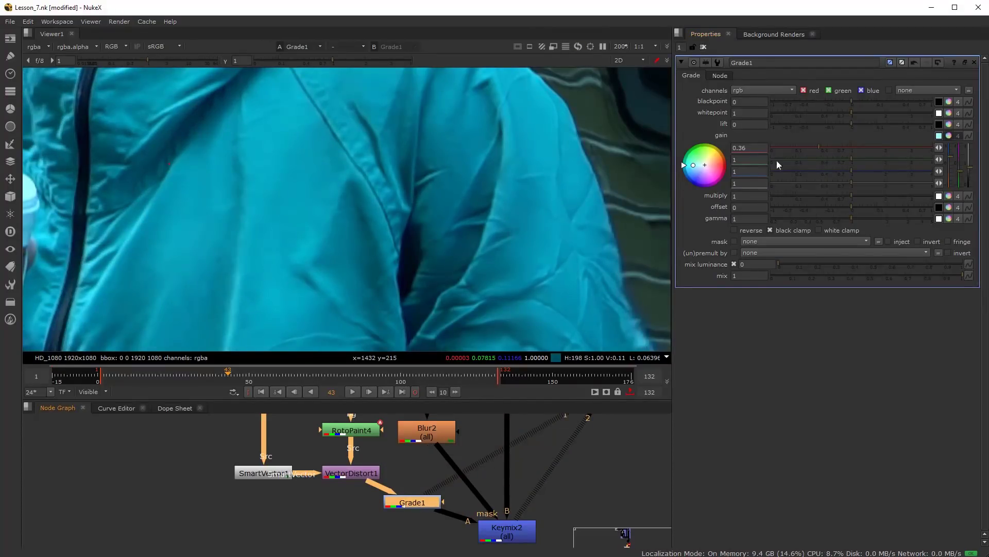
- Set Grade1's gain to red 2.5, green 0.44 and blue 0.22, and show Keymix2 in the viewer
left_click(899, 148)
left_click(825, 160)
left_click(809, 172)
left_click(499, 528)
key("1")
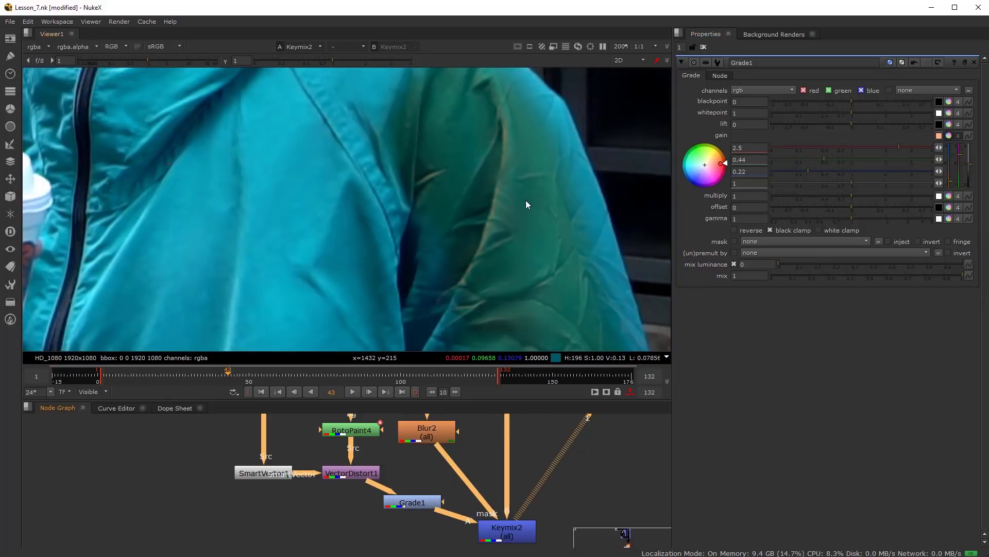
- Compare the tinted Keymix2 result with the original plate at Dot14, examining the patch's extent and edges on the sleeve
scroll(515, 201, "down", 3)
scroll(459, 203, "up", 2)
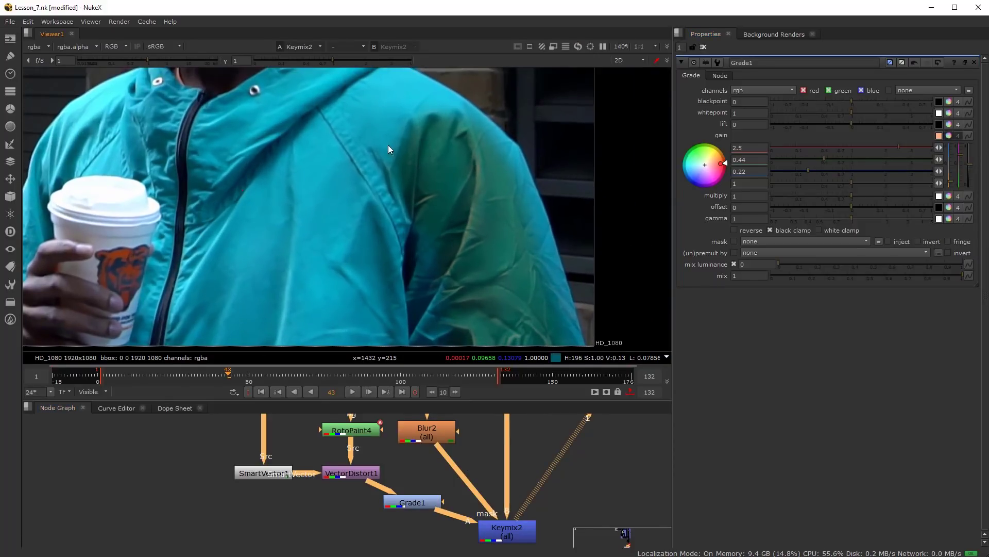
left_click(505, 527)
scroll(506, 525, "down", 3)
middle_click_drag(495, 484, 460, 555)
left_click(471, 479)
key("1")
scroll(491, 487, "down", 3)
middle_click_drag(482, 503, 491, 461)
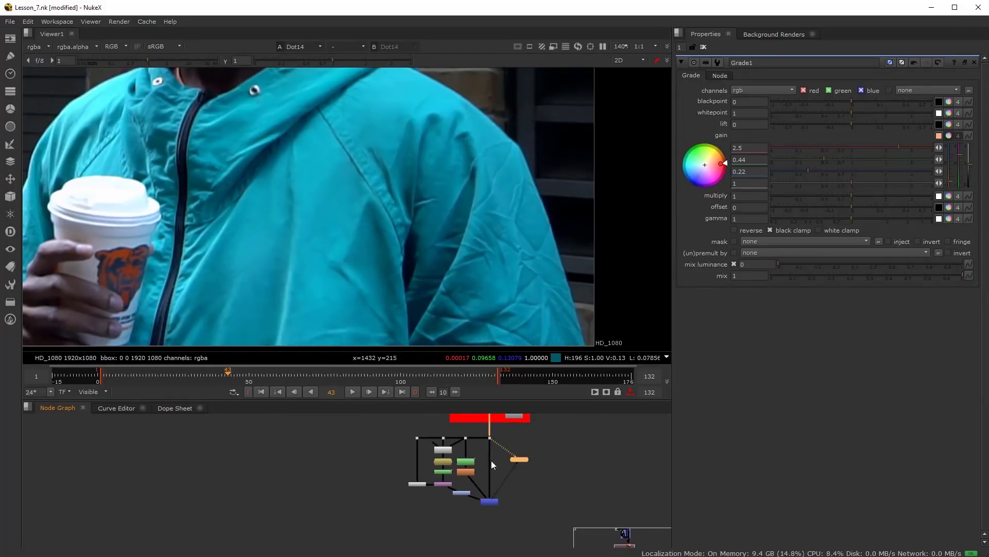
scroll(490, 493, "up", 3)
left_click(494, 498)
key("1")
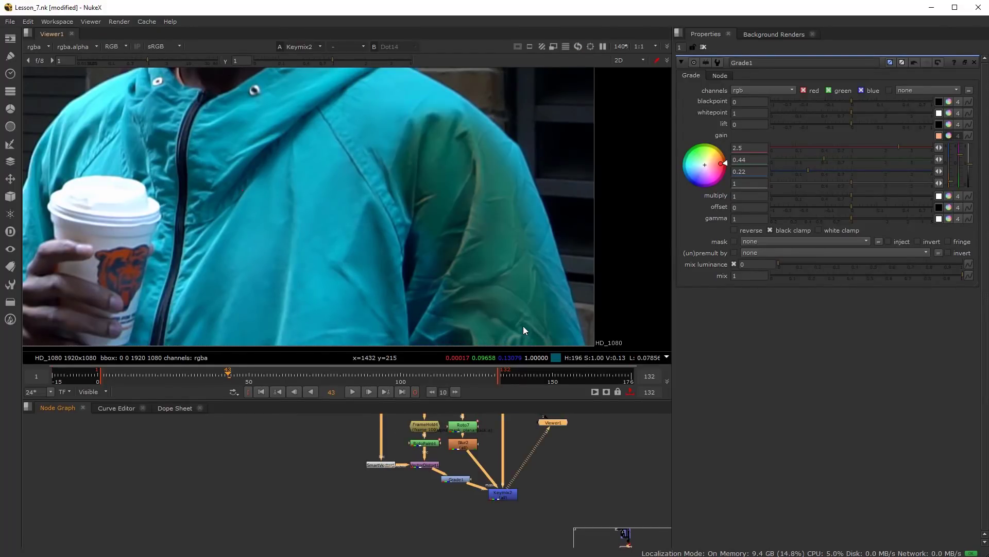
scroll(530, 293, "up", 3)
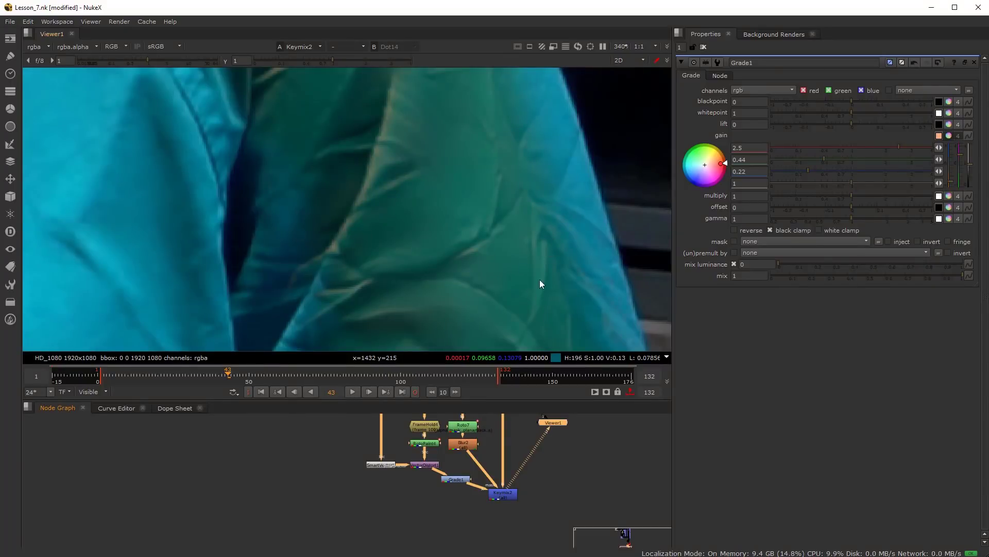
scroll(483, 499, "up", 5)
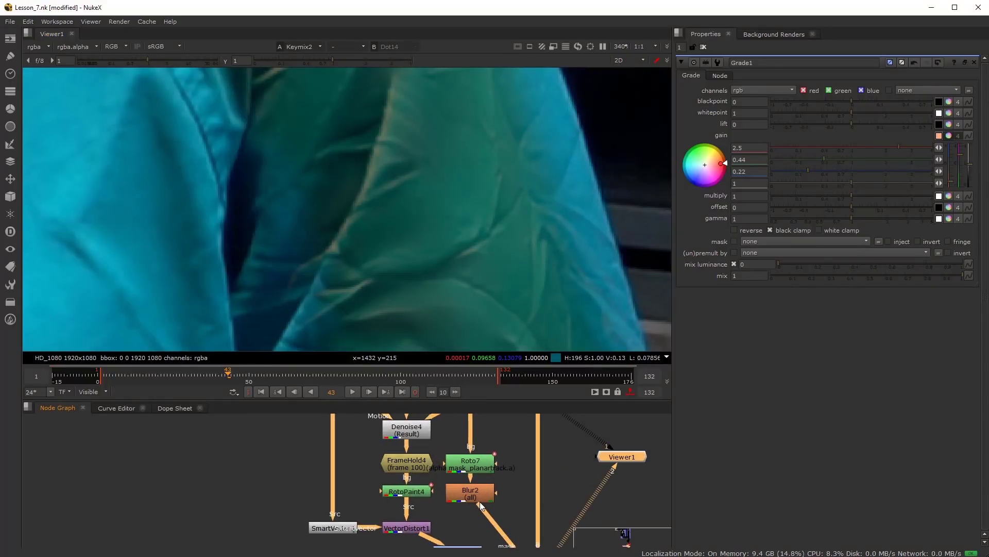
- Open VectorDistort1's properties and set its frame distance to 1
scroll(476, 489, "down", 4)
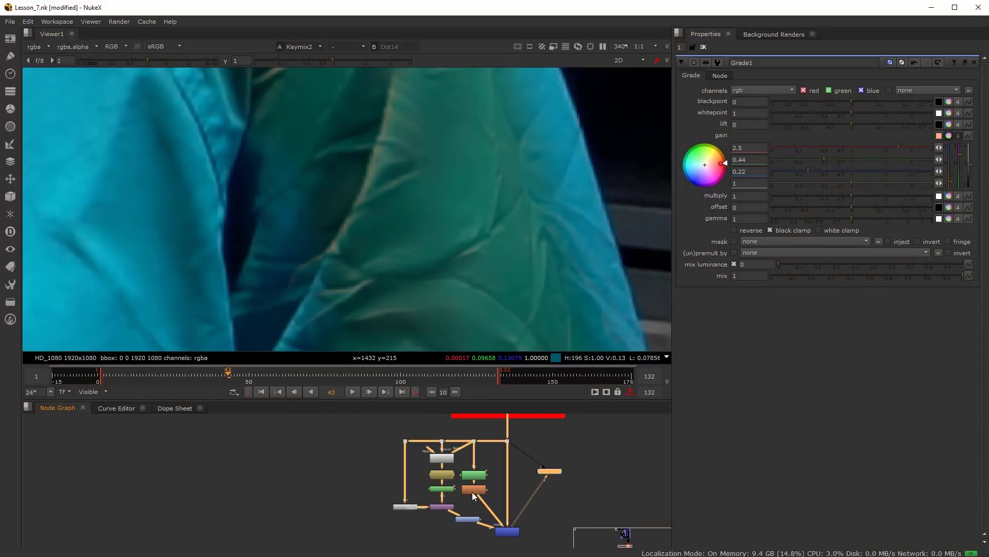
scroll(416, 517, "up", 5)
double_click(380, 498)
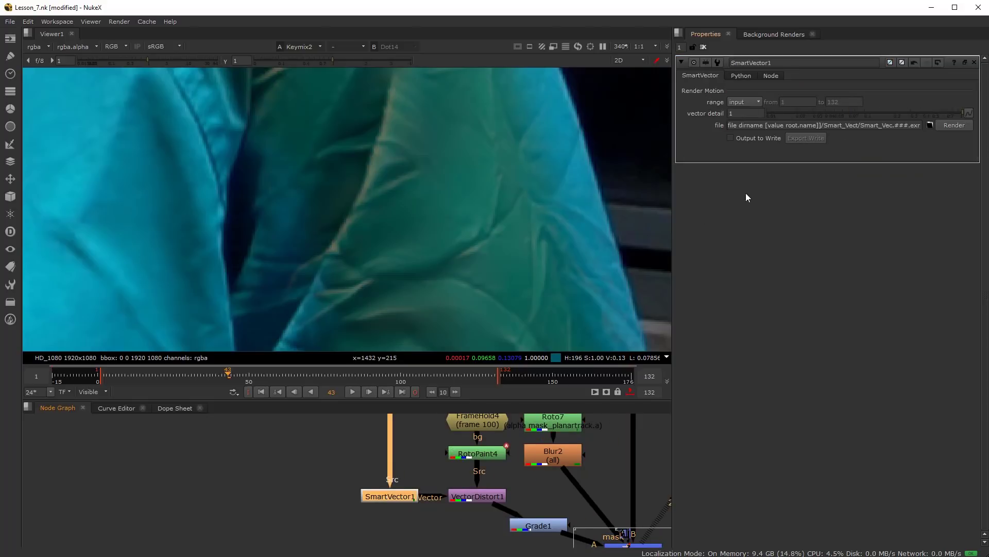
double_click(478, 498)
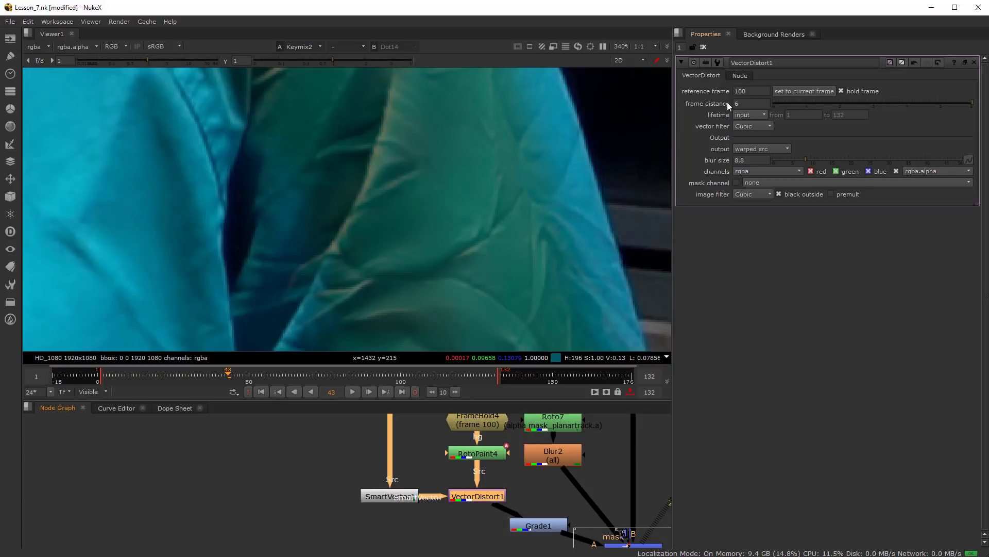
left_click(815, 104)
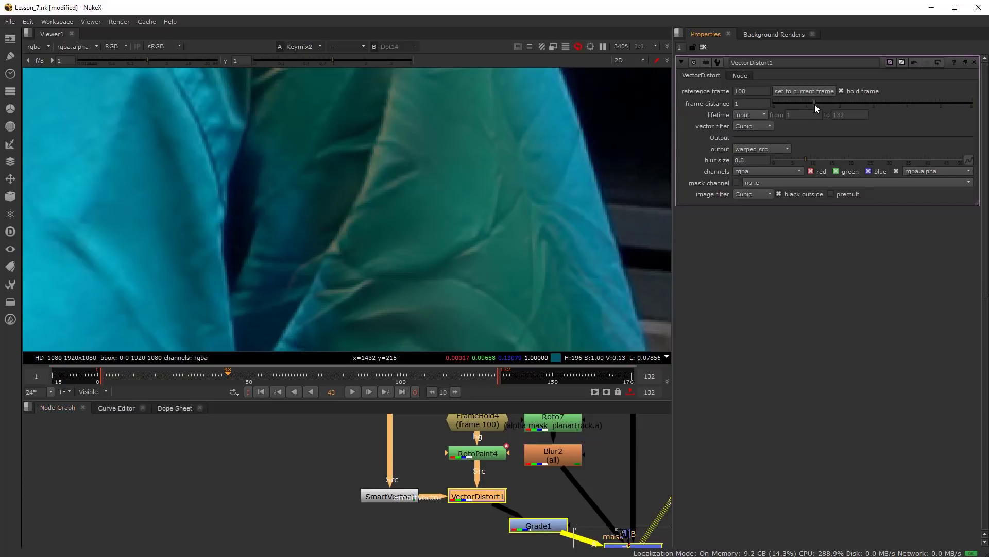
key("minus")
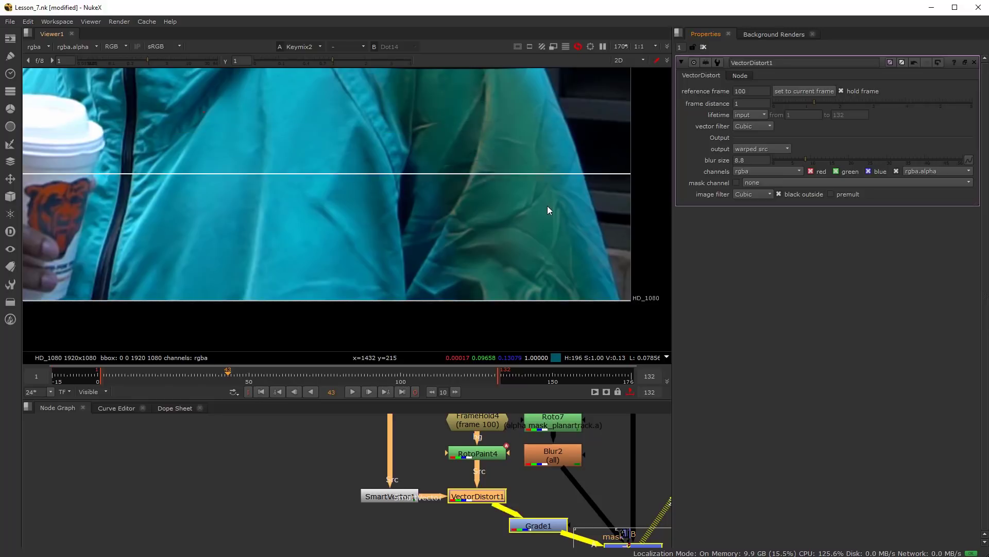
- Compare Keymix2's output with the original plate at Dot14, examining how well the warped patch follows the sleeve at frame 43
scroll(588, 478, "down", 2)
middle_click_drag(588, 478, 533, 484)
left_click(543, 514)
key("1")
scroll(540, 439, "down", 3)
scroll(533, 469, "up", 1)
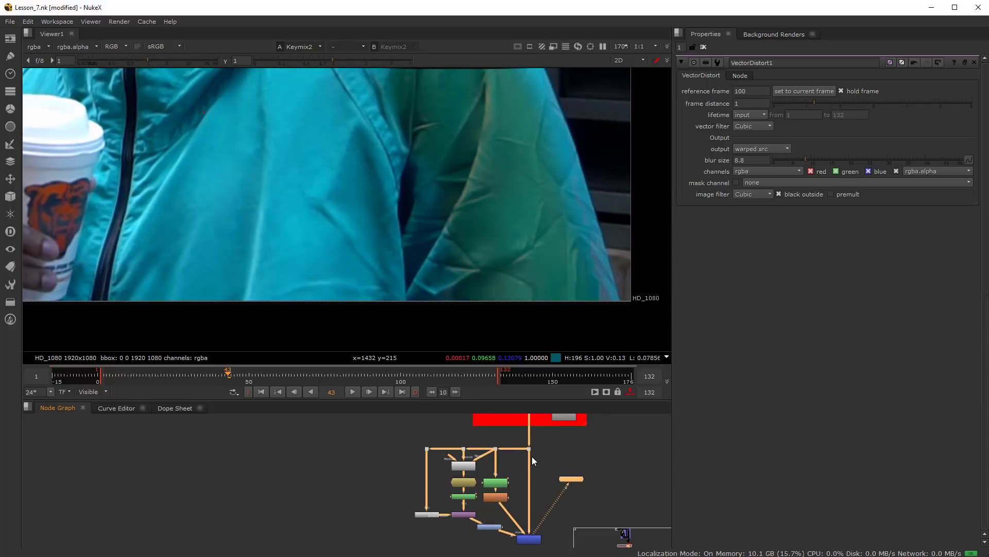
left_click(529, 450)
key("2")
key("1")
key("2")
key("1")
key("2")
key("1")
- At frame 1, try VectorDistort1's frame distance at 3 and 6, and settle on 4
left_click(101, 375)
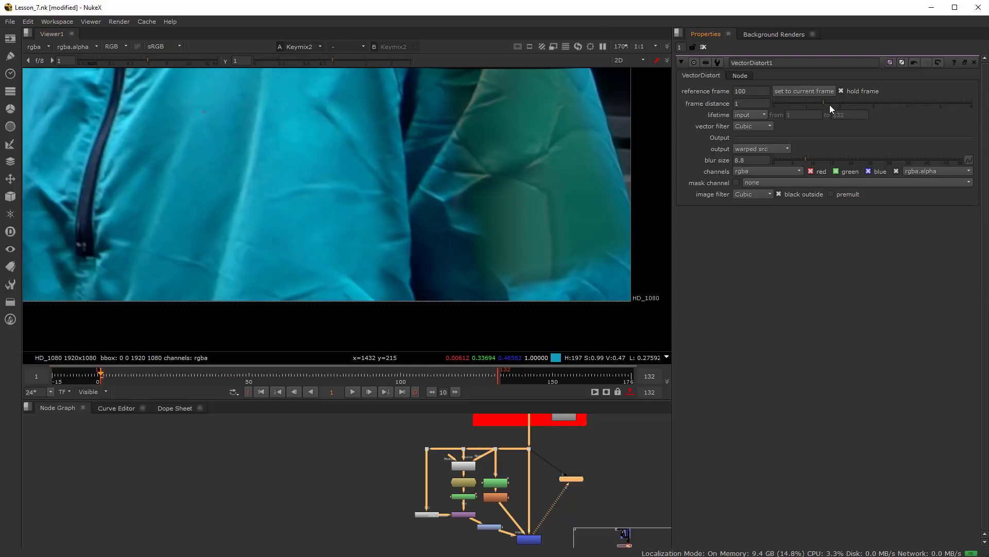
mouse_move(831, 106)
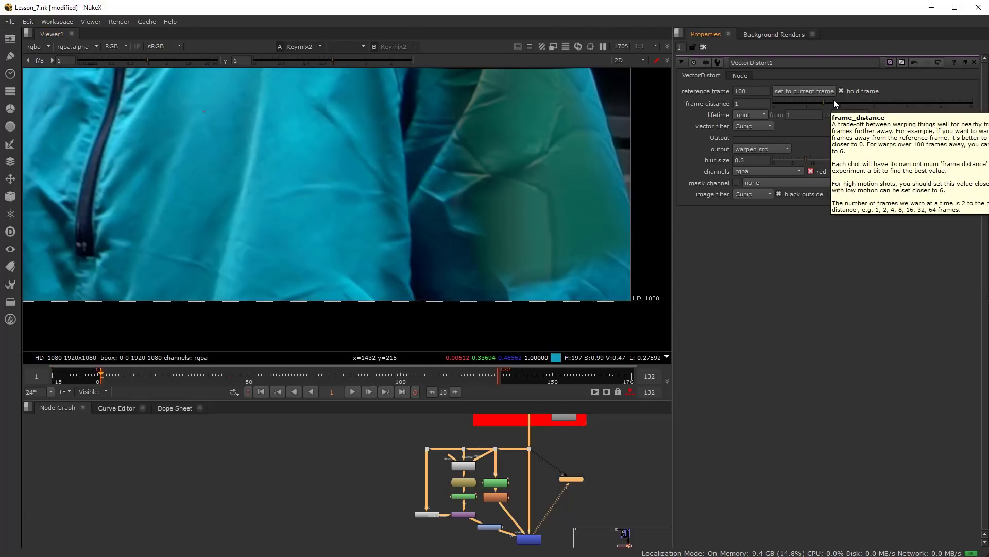
left_click(879, 103)
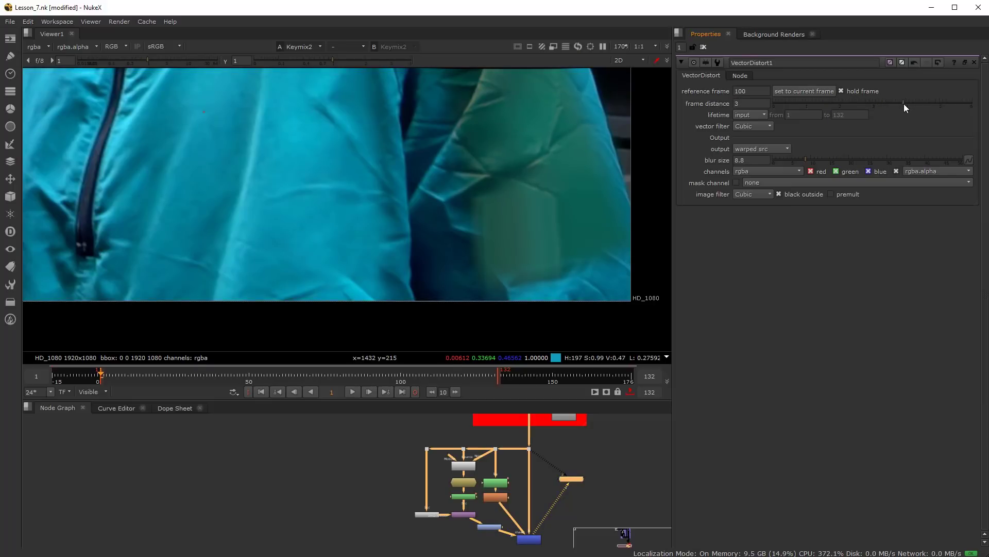
mouse_move(904, 103)
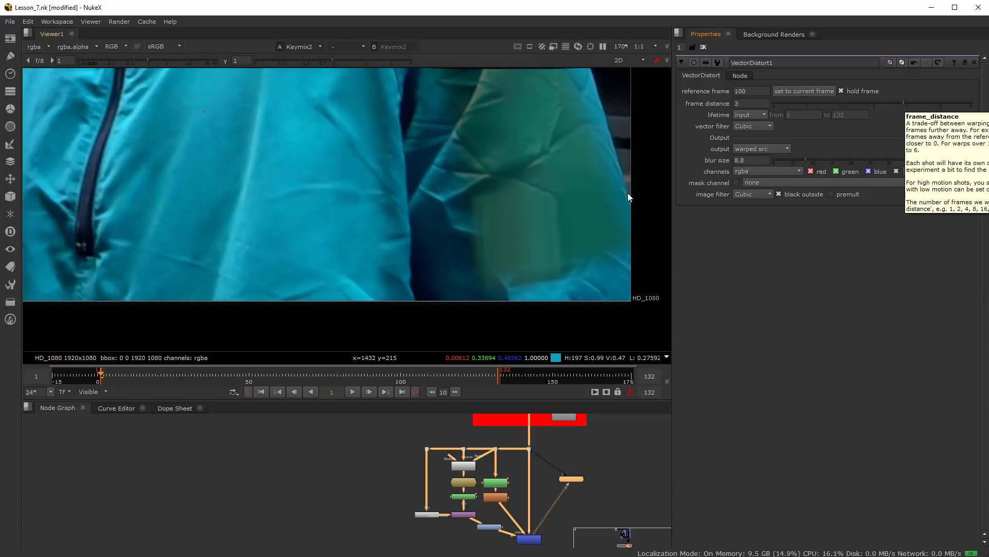
left_click(972, 103)
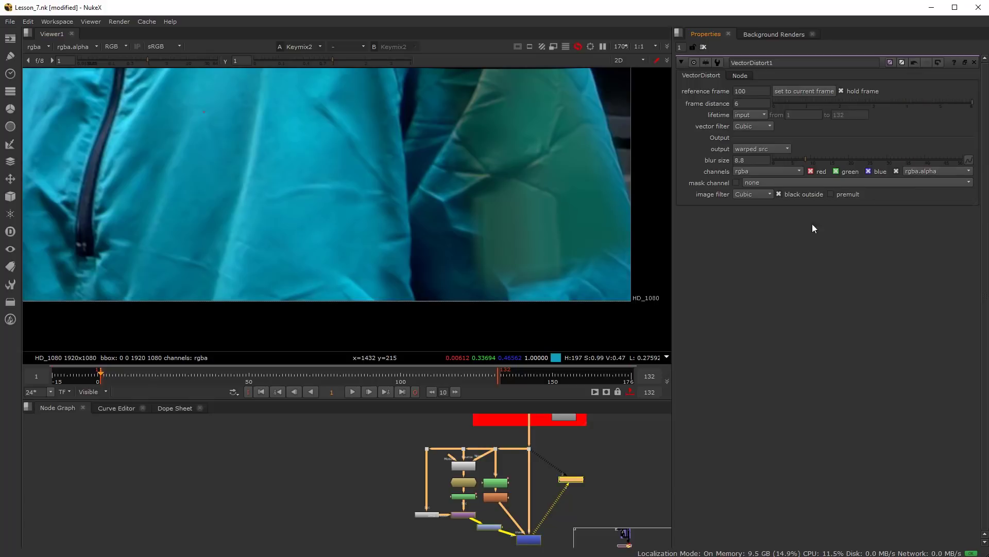
left_click(917, 105)
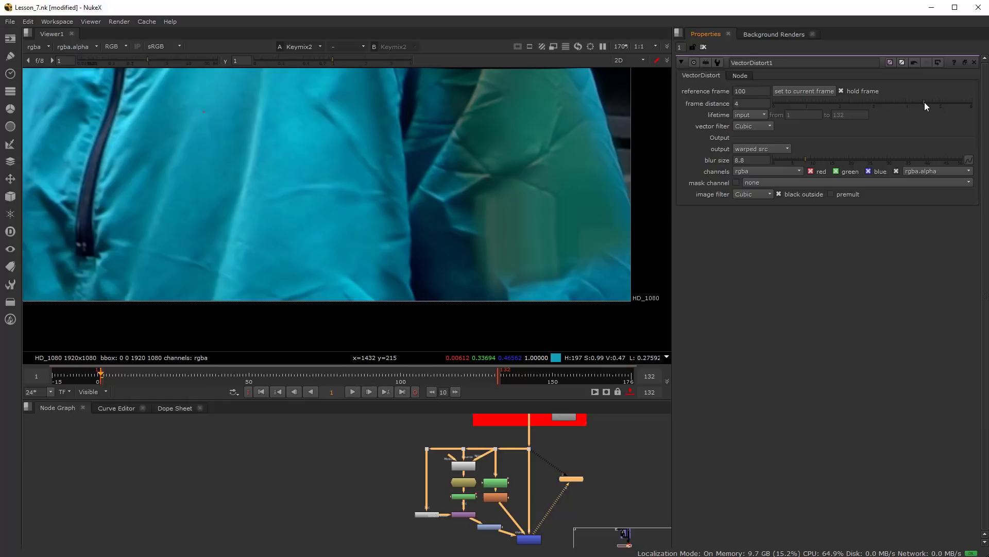
scroll(549, 220, "down", 3)
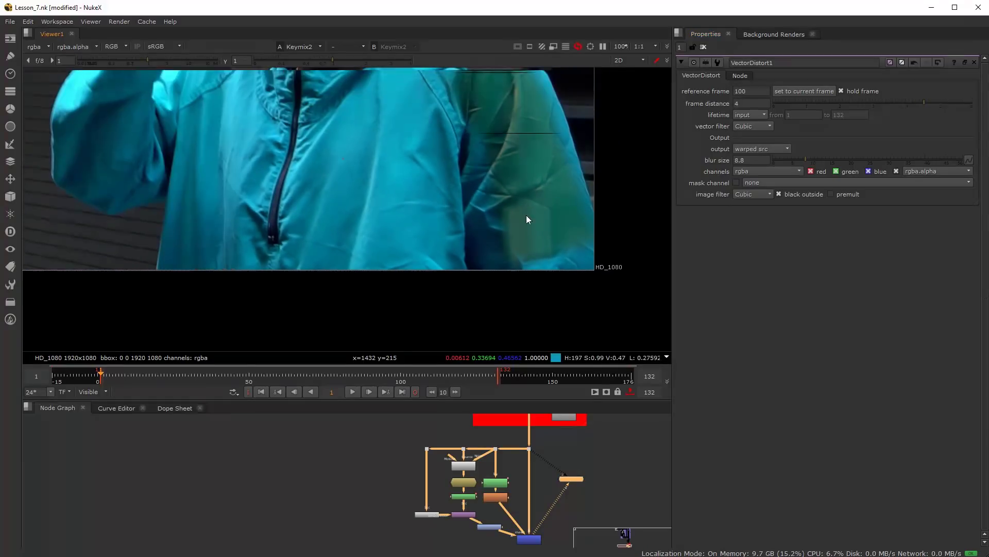
scroll(531, 218, "up", 2)
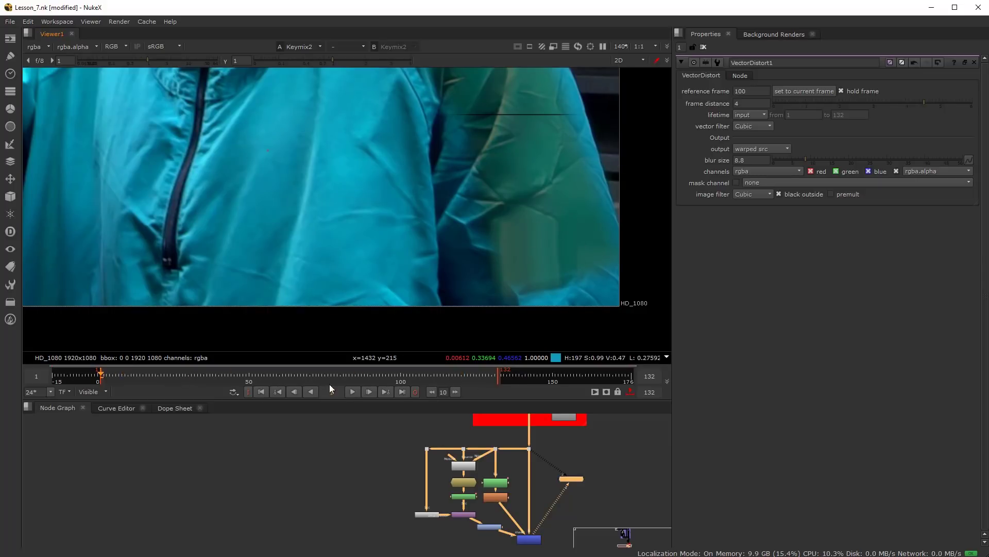
- Open Roto7's properties to show the sleeve mask shape and go to frame 100
scroll(485, 512, "up", 5)
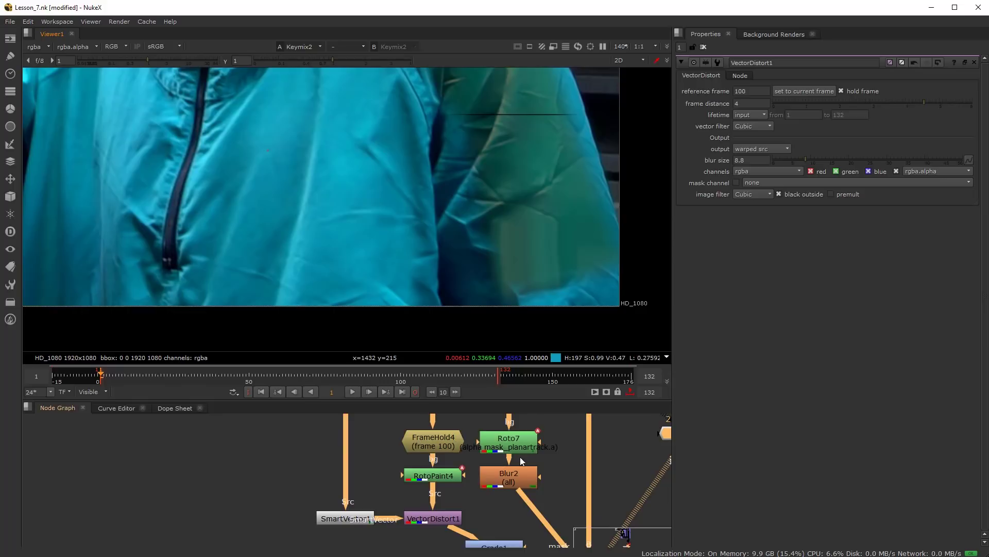
left_click(515, 439)
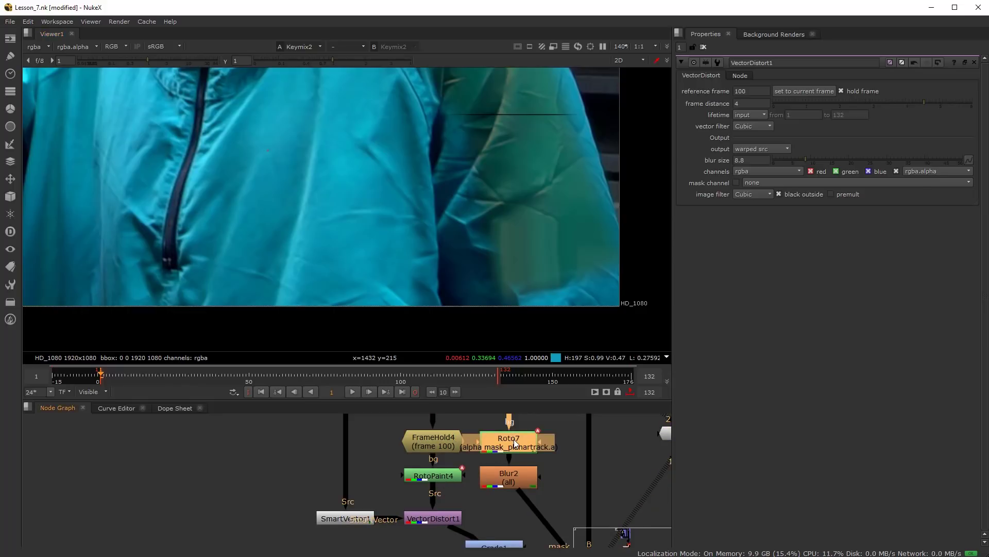
double_click(514, 439)
scroll(493, 288, "down", 3)
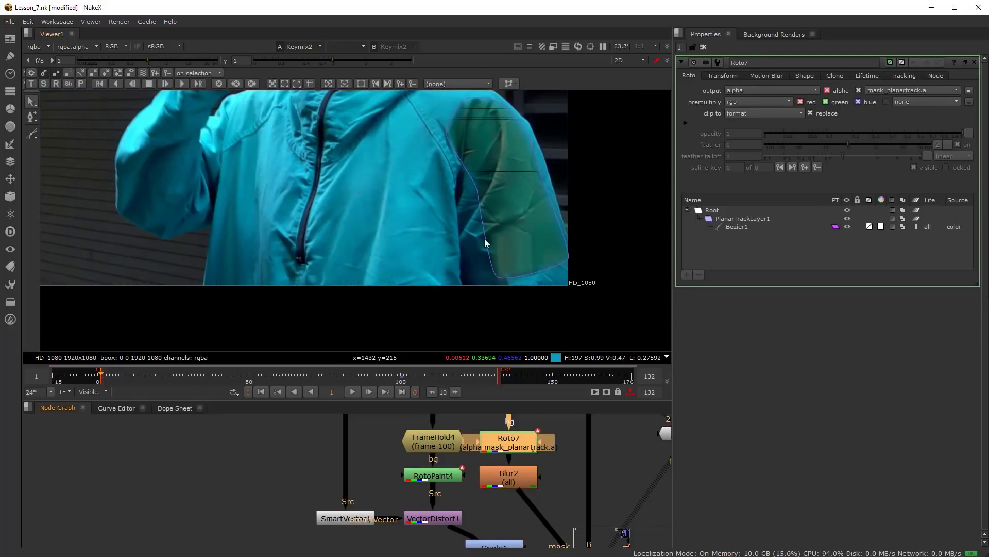
scroll(546, 281, "up", 2)
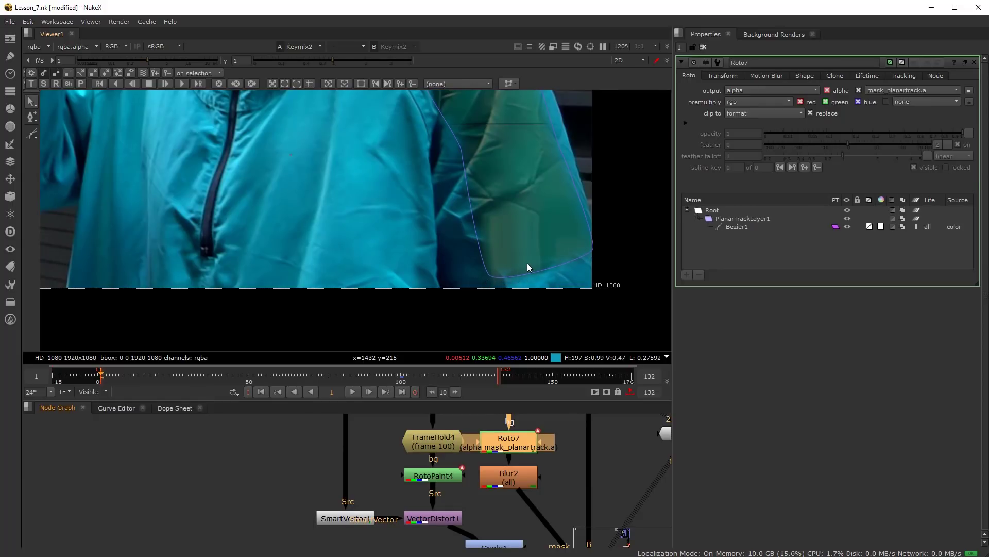
left_click(401, 379)
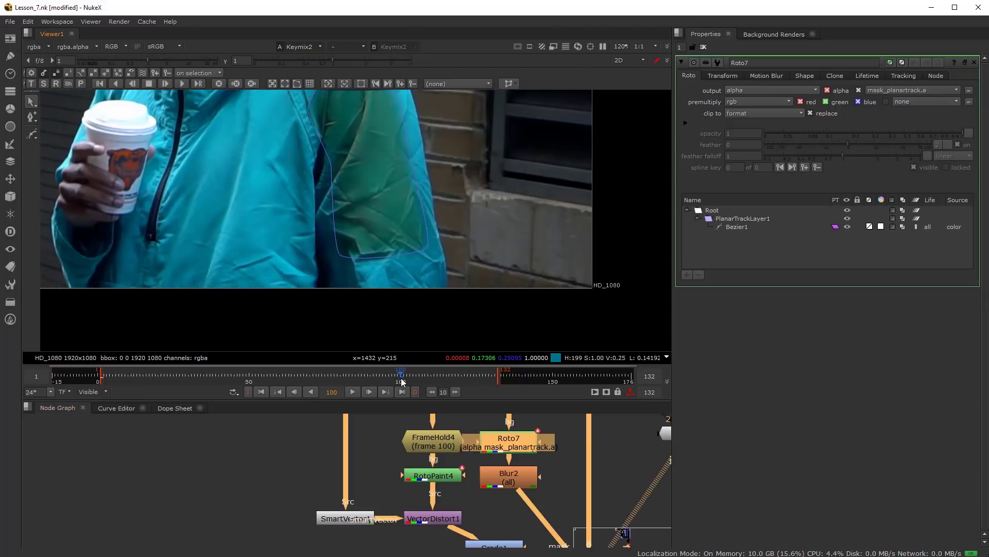
- Select Bezier1, enable ripple edit for all frames, and raise the two lowest points of the sleeve mask at frame 100
left_click(344, 260)
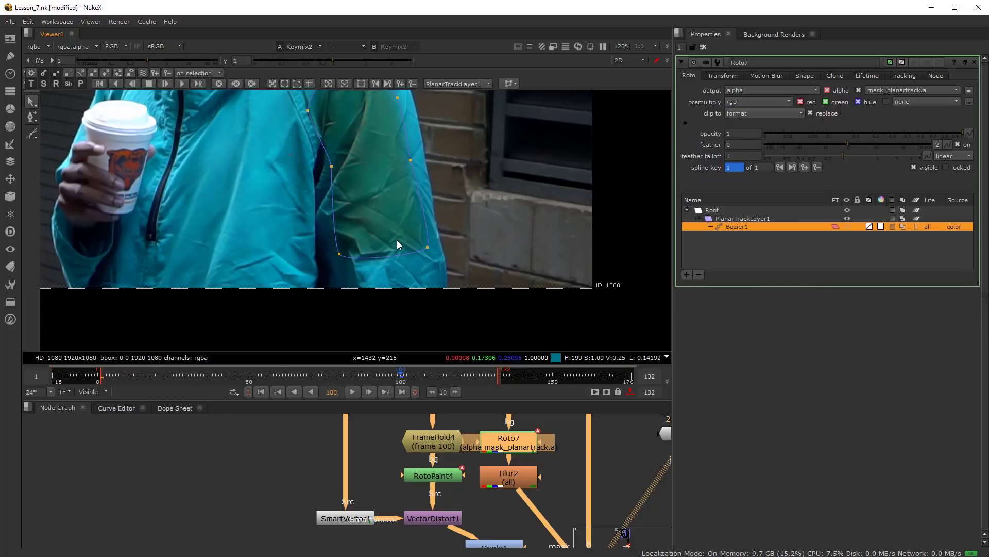
scroll(396, 242, "up", 1)
middle_click_drag(320, 243, 353, 266)
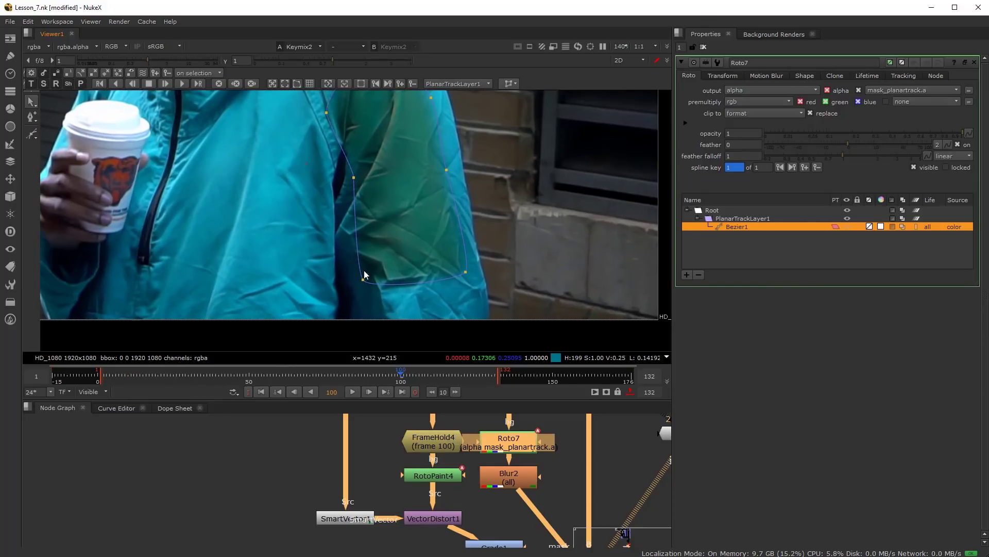
left_click(145, 74)
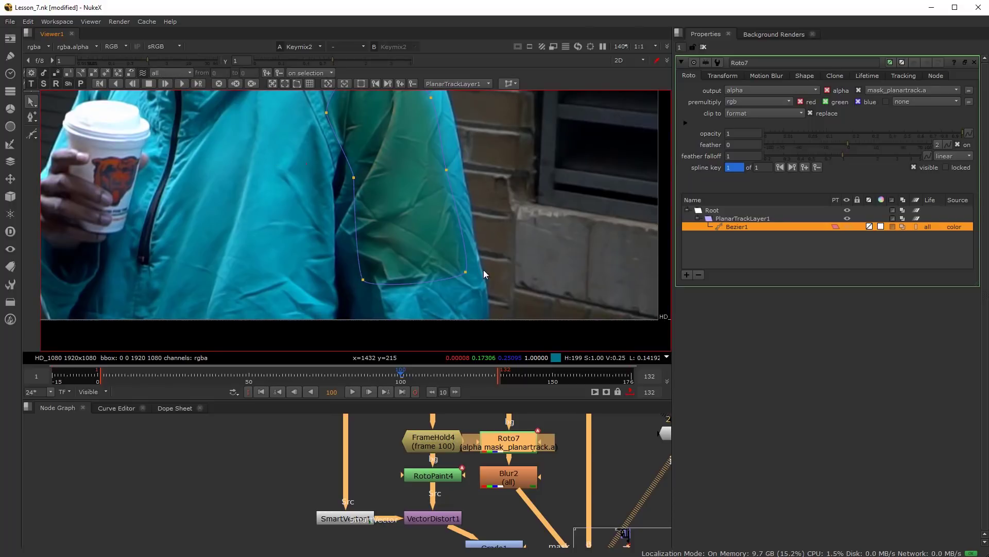
left_click_drag(466, 272, 460, 237)
left_click_drag(364, 280, 360, 252)
- At frame 1, select the two lowest points of Bezier1 together and raise them above the stretched part of the patch
left_click(103, 380)
scroll(449, 270, "down", 2)
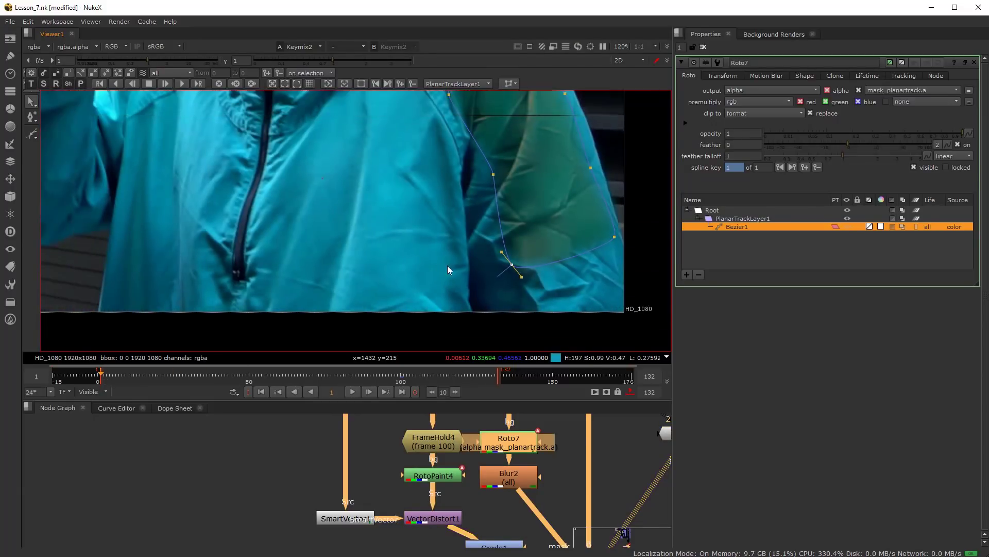
scroll(447, 267, "down", 1)
scroll(498, 267, "up", 1)
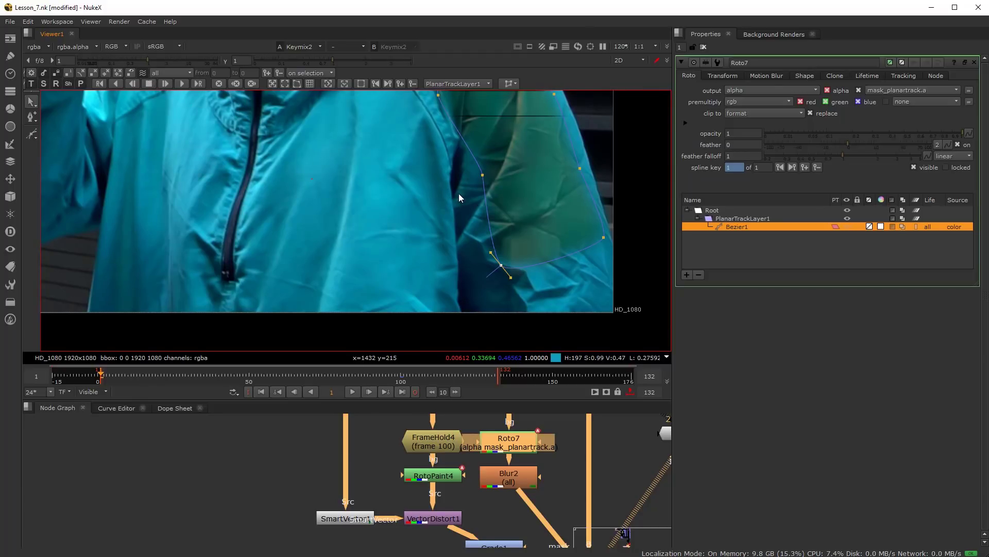
scroll(560, 256, "up", 5)
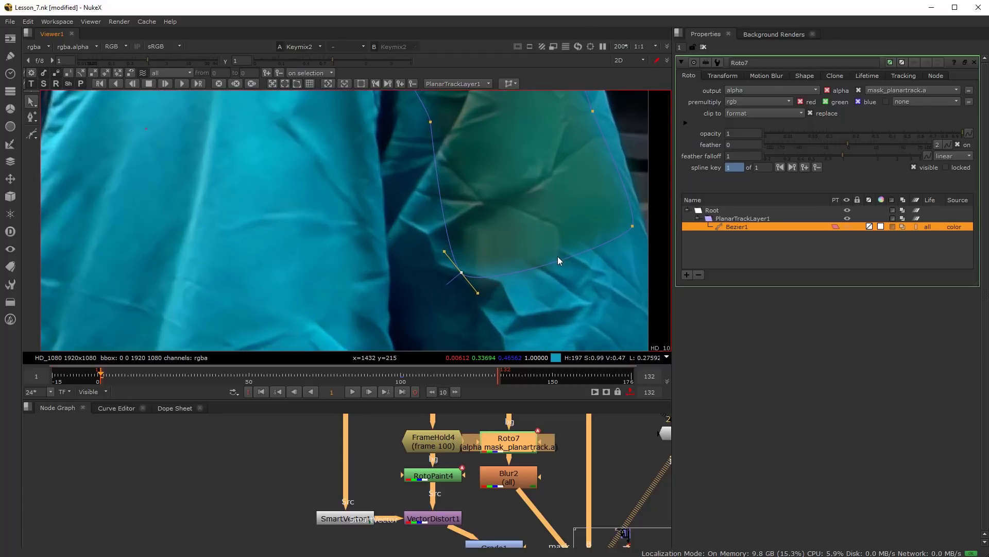
scroll(544, 227, "down", 2)
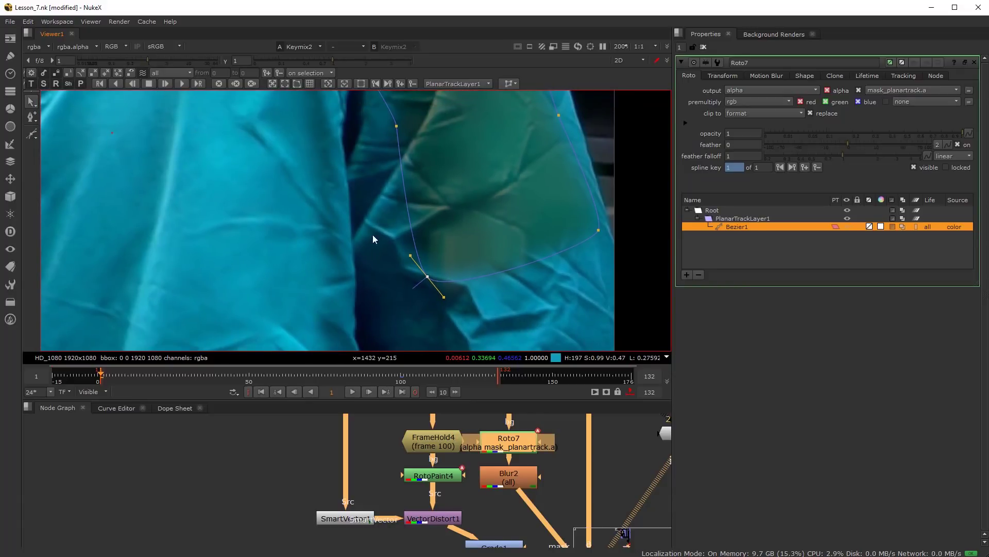
left_click_drag(373, 314, 589, 207)
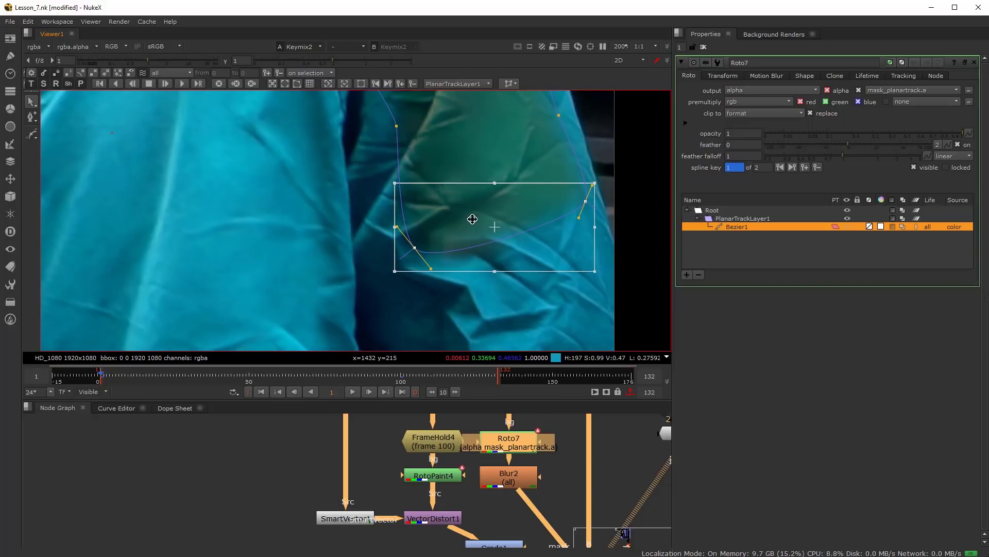
scroll(485, 309, "down", 3)
scroll(483, 242, "up", 2)
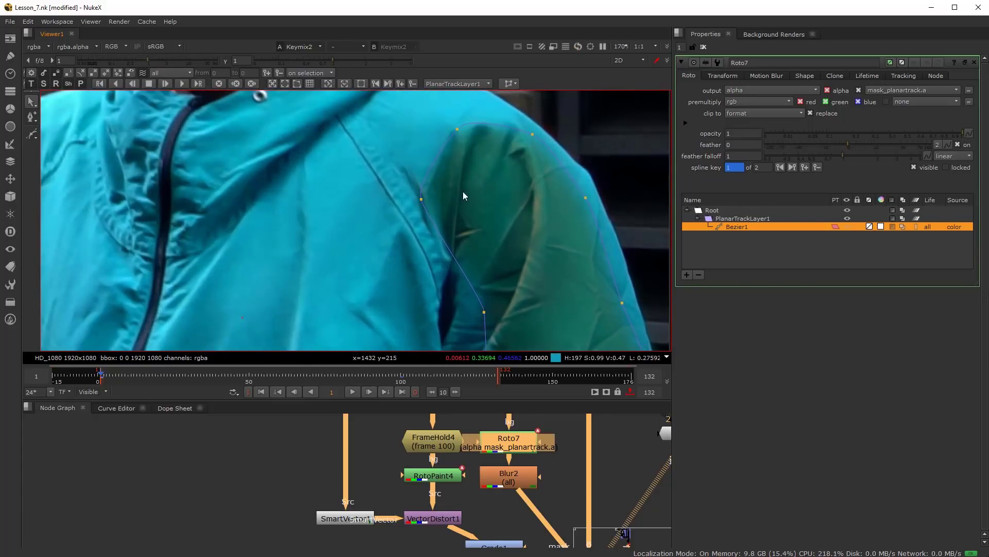
scroll(470, 190, "down", 3)
scroll(494, 249, "up", 2)
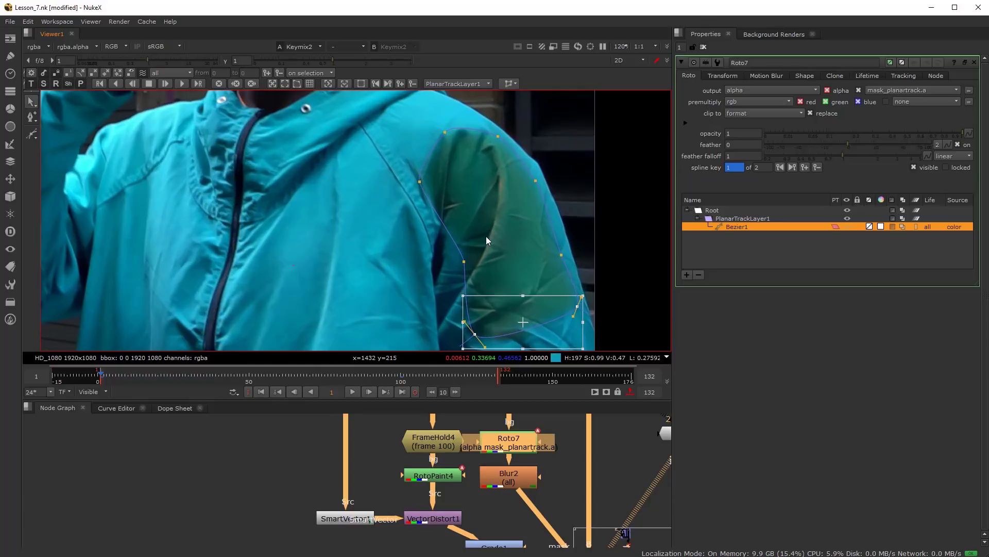
- Disable Grade1 to remove the tint from the patch feeding Keymix2
scroll(485, 492, "down", 2)
middle_click_drag(489, 503, 382, 448)
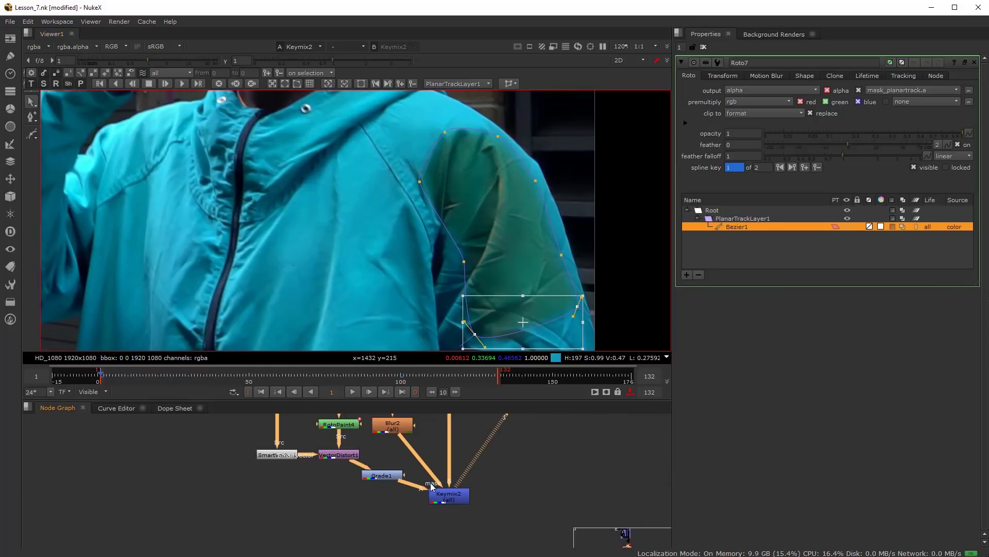
left_click(395, 476)
key("d")
left_click(455, 499)
left_click(469, 475)
- Compare the untinted Keymix2 result with the original plate at Dot14 on frame 1, examining the sleeve inside the roto shape
scroll(450, 428, "down", 3)
middle_click_drag(450, 428, 467, 501)
scroll(465, 460, "up", 5)
left_click(466, 456)
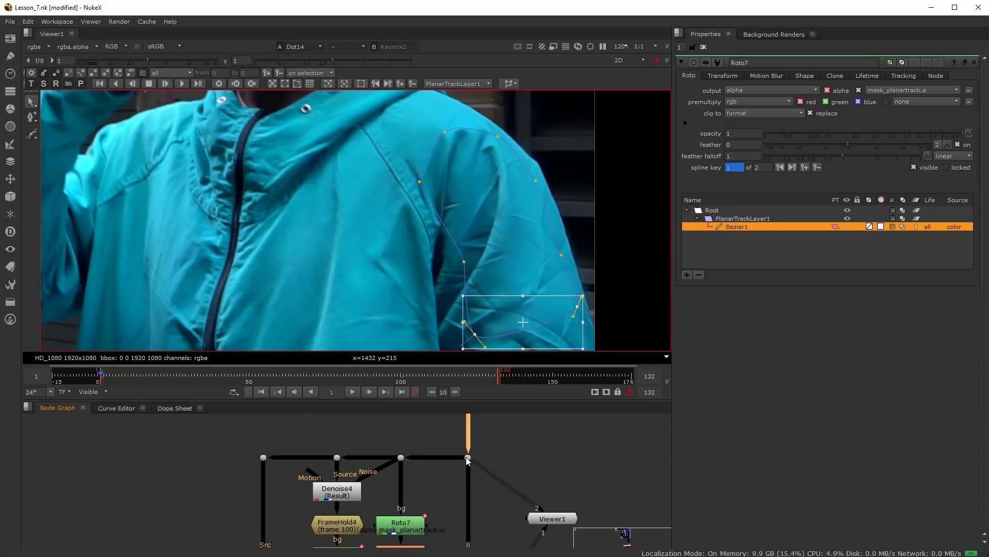
key("2")
key("1")
key("2")
key("1")
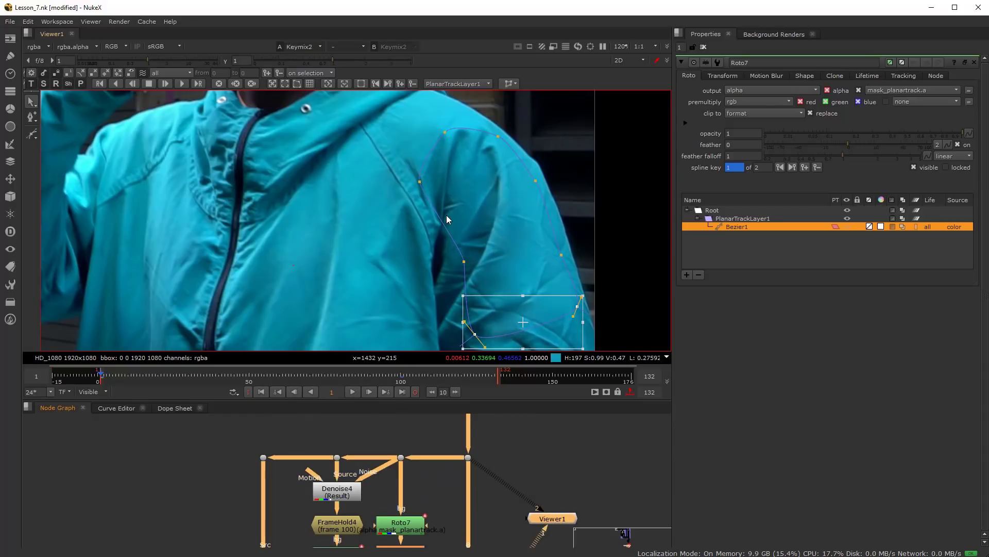
key("2")
key("1")
key("2")
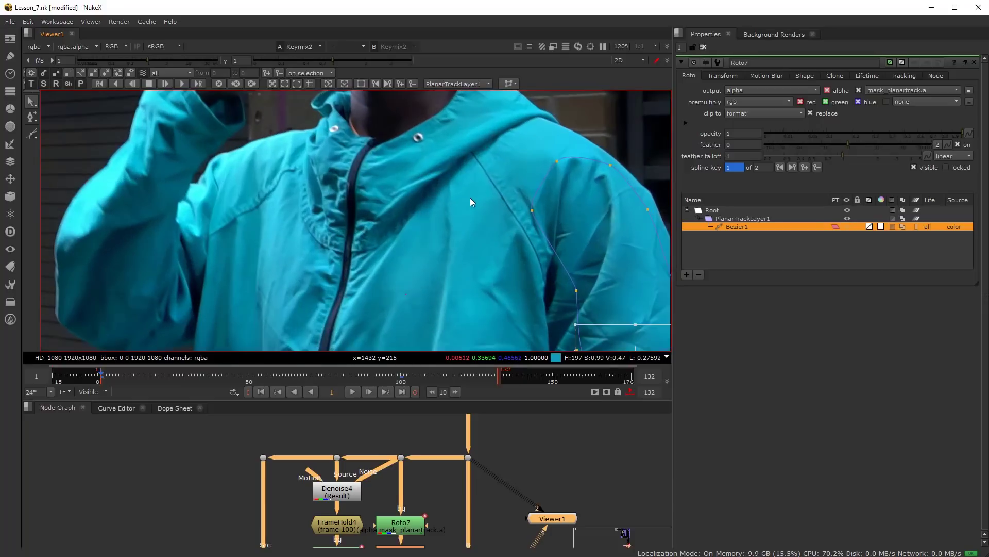
key("1")
key("2")
key("1")
key("2")
key("2")
key("1")
key("2")
scroll(434, 247, "up", 3)
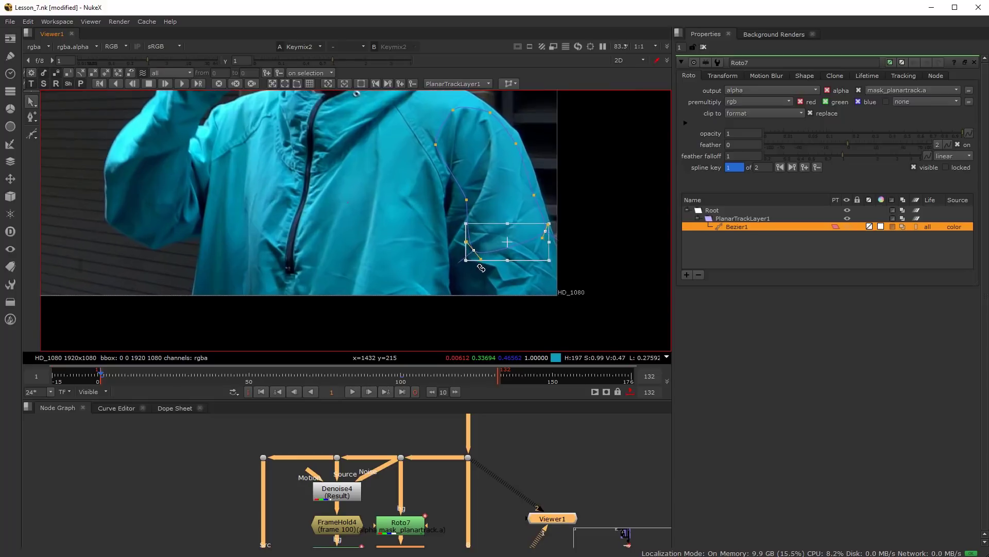
key("2")
key("2")
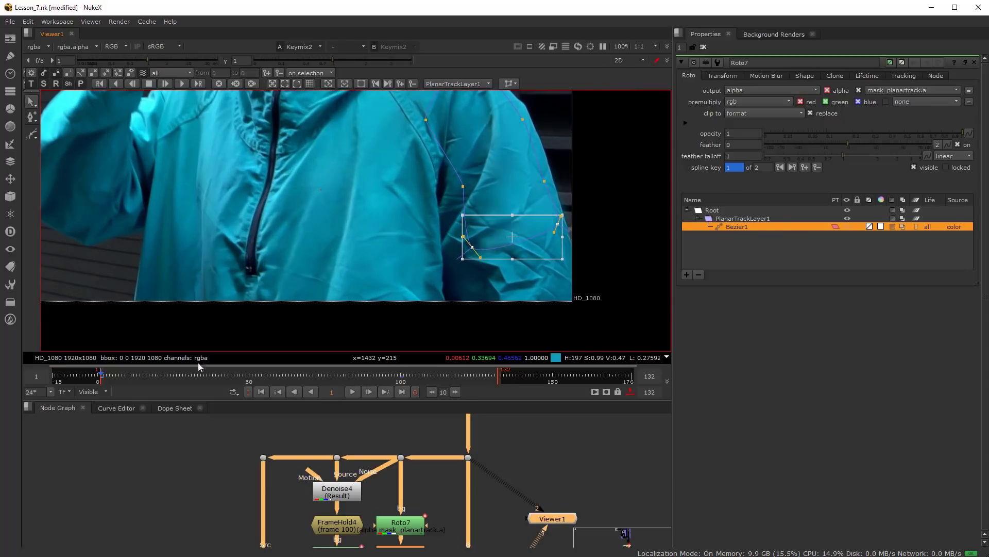
- Go to frame 51 and delete the disabled Grade1 node between VectorDistort1 and Keymix2
left_click(252, 378)
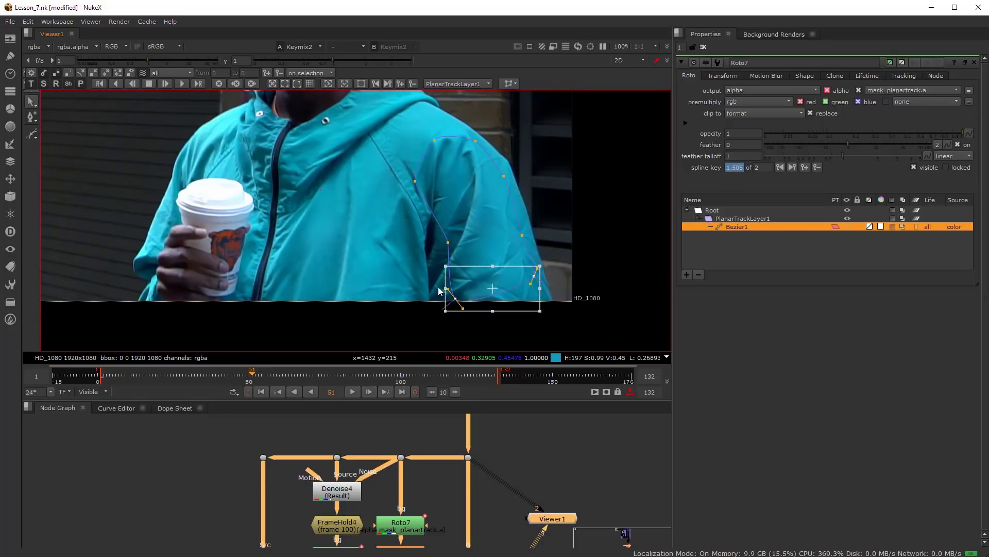
scroll(492, 276, "up", 1)
scroll(508, 495, "down", 3)
middle_click_drag(508, 496, 515, 426)
scroll(428, 466, "up", 2)
left_click_drag(446, 513, 403, 517)
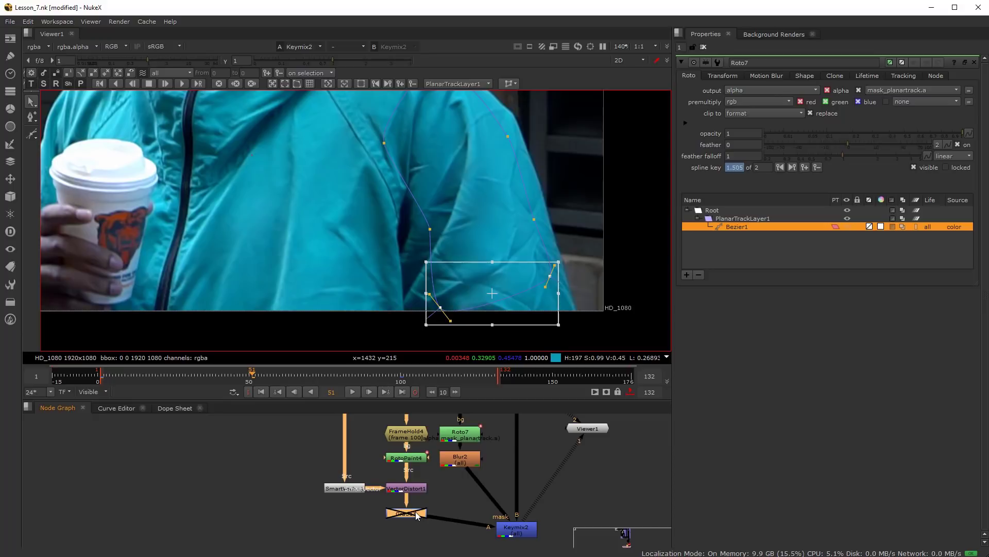
key("Delete")
- Inspect the patch branch from FrameHold4 through RotoPaint4 in the node graph, and open VectorDistort1's settings
key("space")
middle_click_drag(342, 488, 370, 394)
scroll(460, 395, "up", 4)
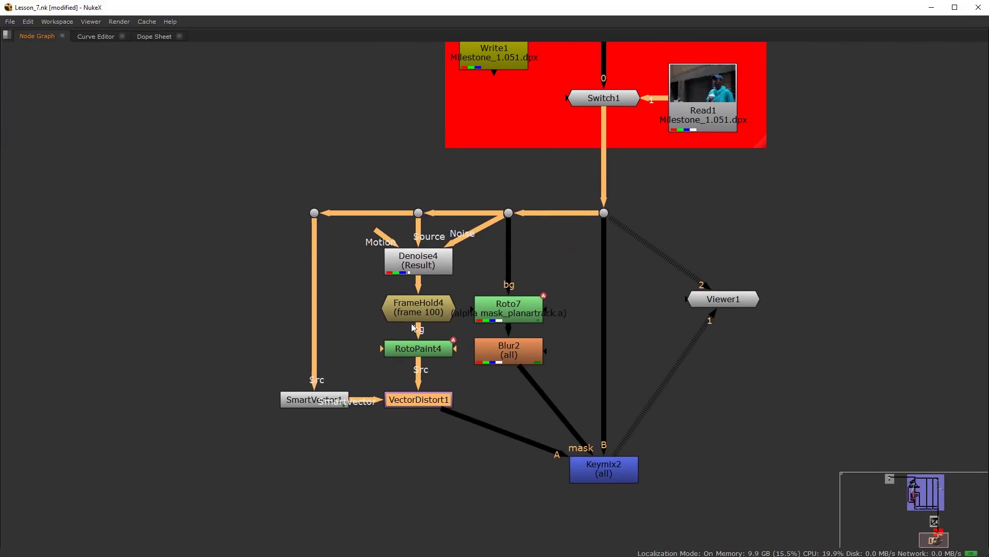
left_click(421, 348)
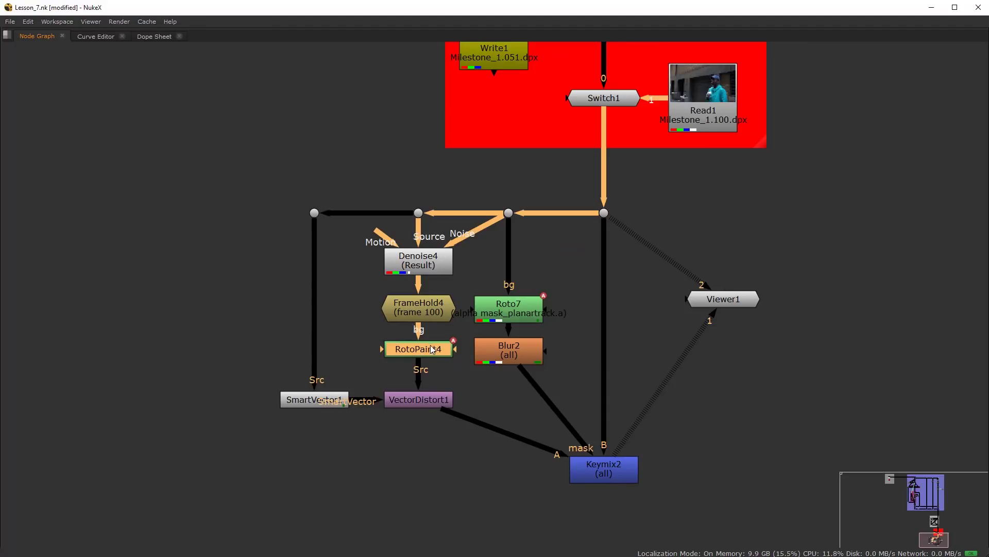
left_click(425, 394)
key("space")
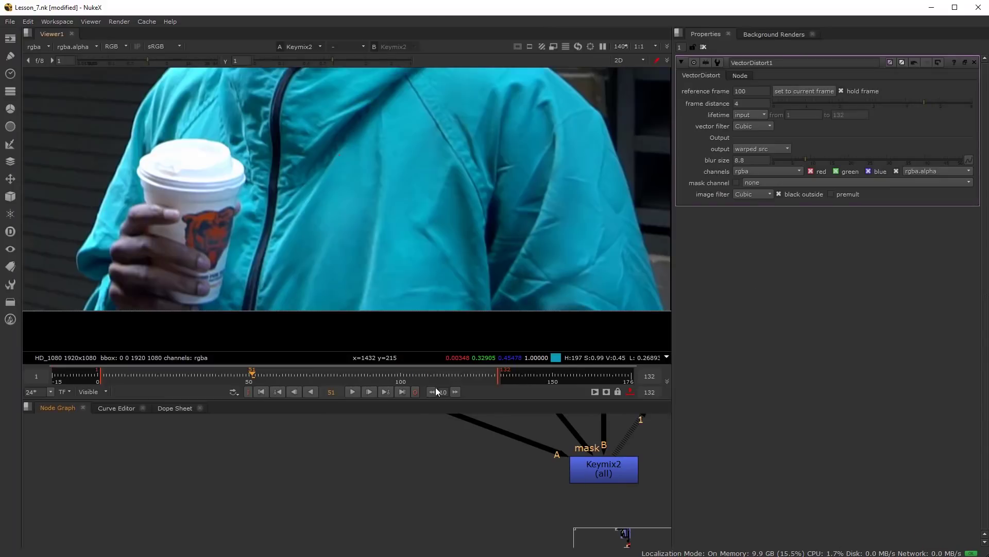
scroll(442, 446, "down", 3)
middle_click_drag(420, 500, 382, 532)
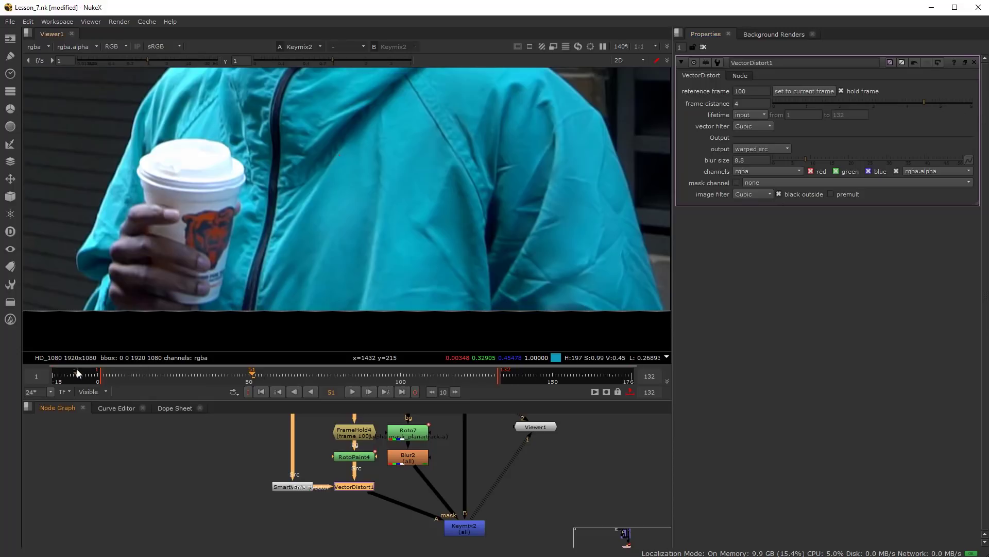
- Return to frame 1 and switch repeatedly between Keymix2 and the original plate to check the patched sleeve and shoulder
left_click(104, 379)
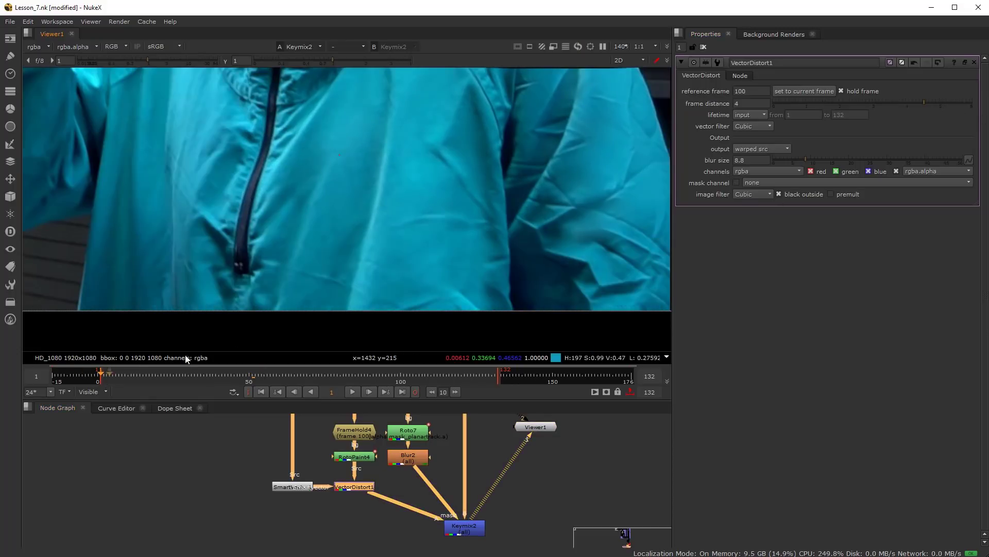
scroll(546, 258, "down", 2)
middle_click_drag(547, 257, 434, 259)
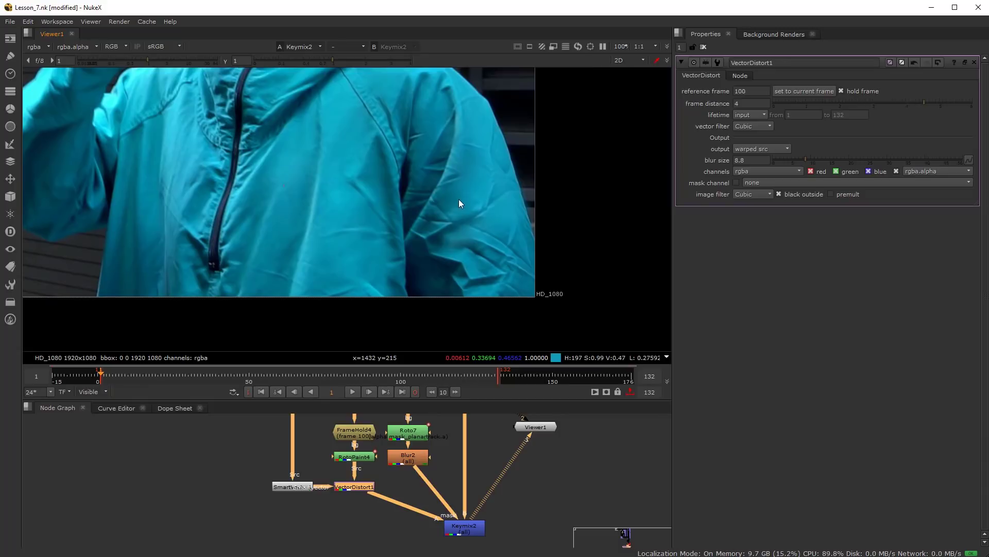
left_click(473, 534)
scroll(492, 463, "down", 2)
middle_click_drag(475, 423, 457, 475)
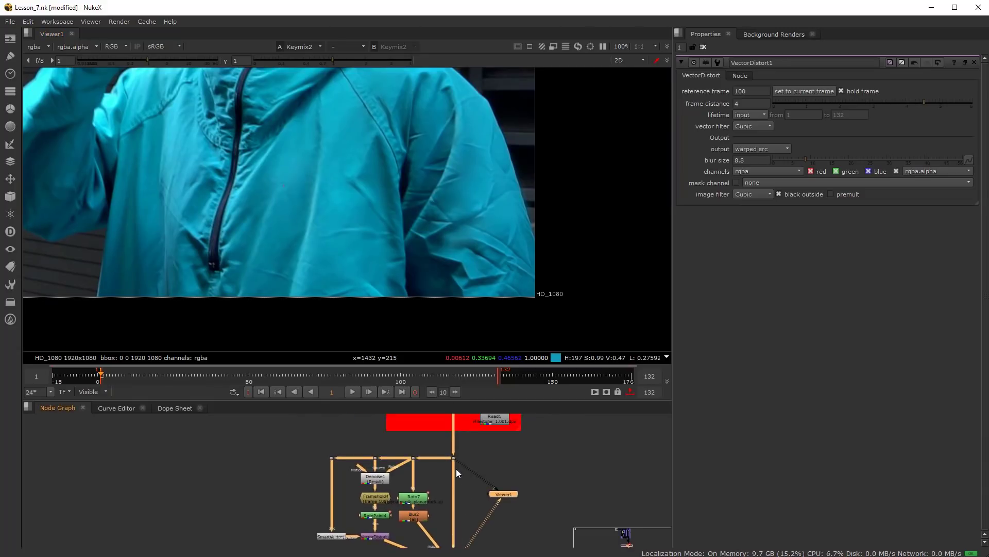
scroll(457, 467, "up", 2)
left_click(452, 455)
key("2")
key("1")
key("2")
key("1")
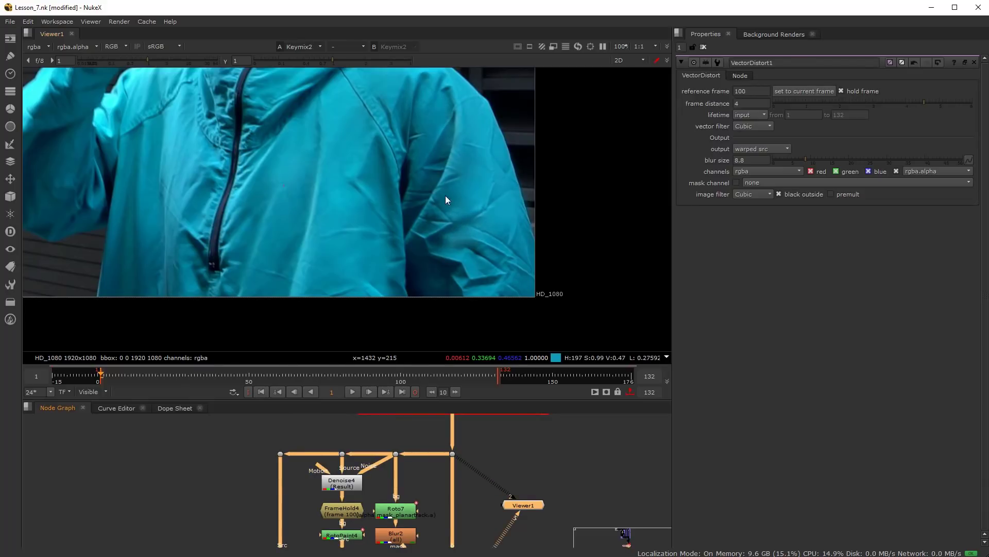
key("2")
key("1")
key("2")
key("1")
middle_click_drag(408, 146, 481, 289)
key("2")
key("1")
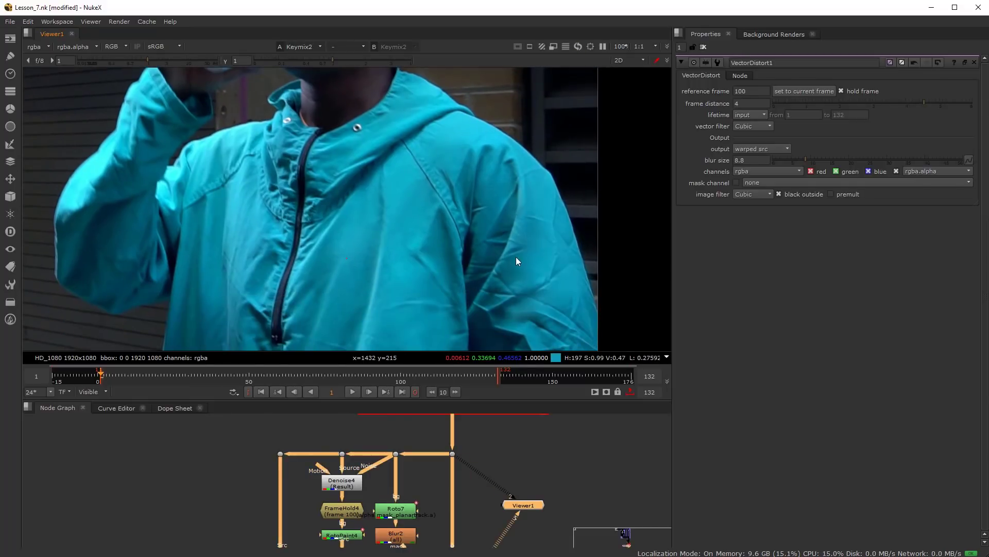
- Review the whole SmartVector setup in the node graph, from the plate dots down to Keymix2
scroll(389, 507, "down", 3)
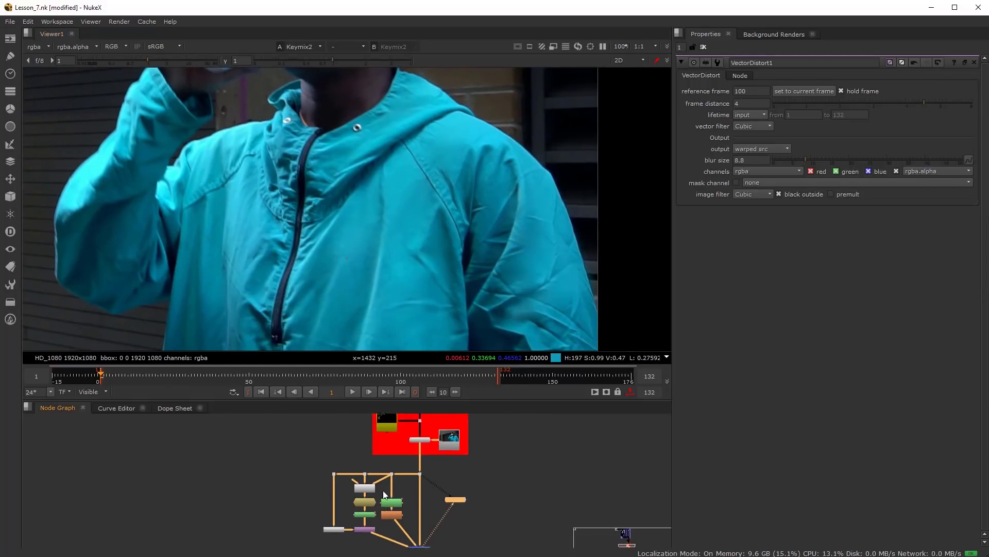
scroll(382, 485, "up", 4)
scroll(411, 458, "down", 2)
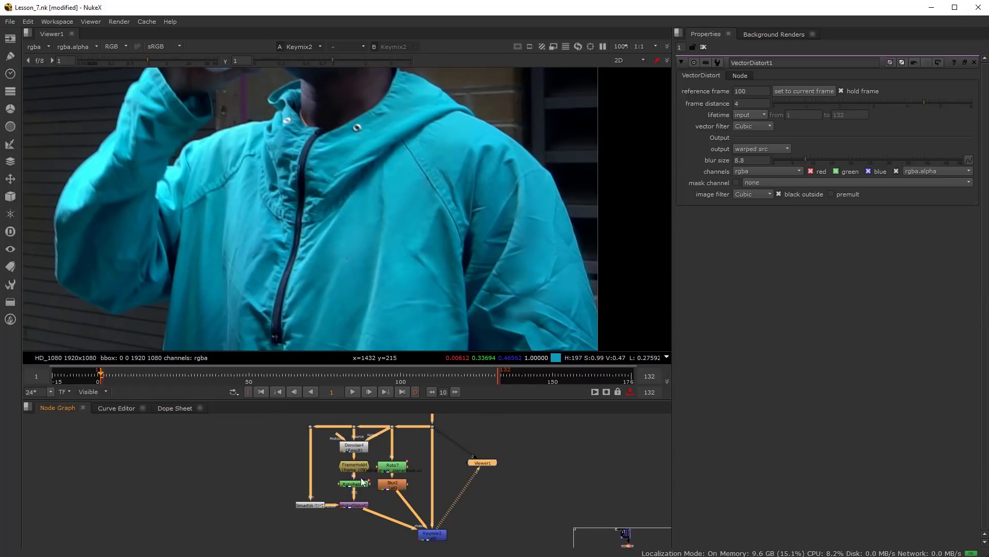
key("space")
scroll(268, 475, "up", 3)
scroll(394, 427, "up", 4)
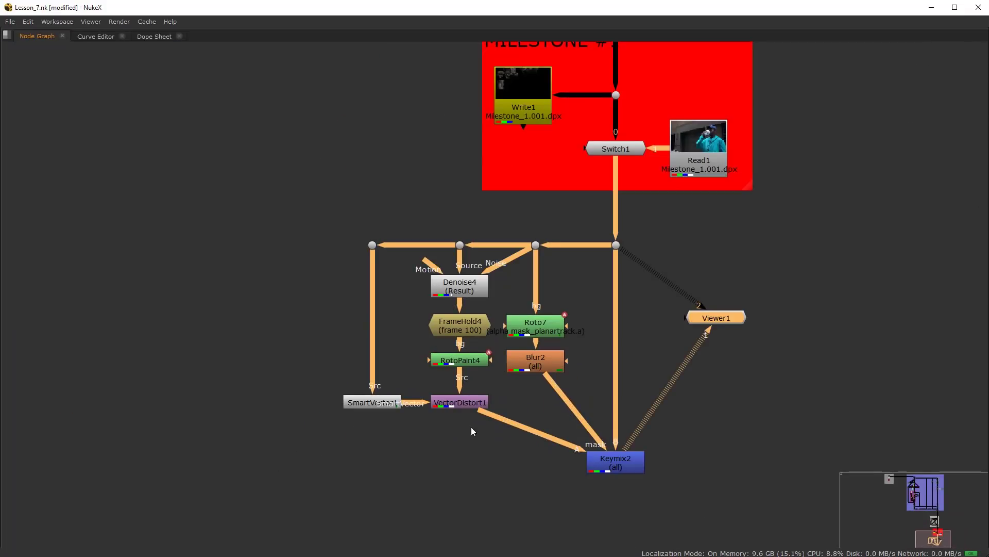
scroll(419, 453, "down", 2)
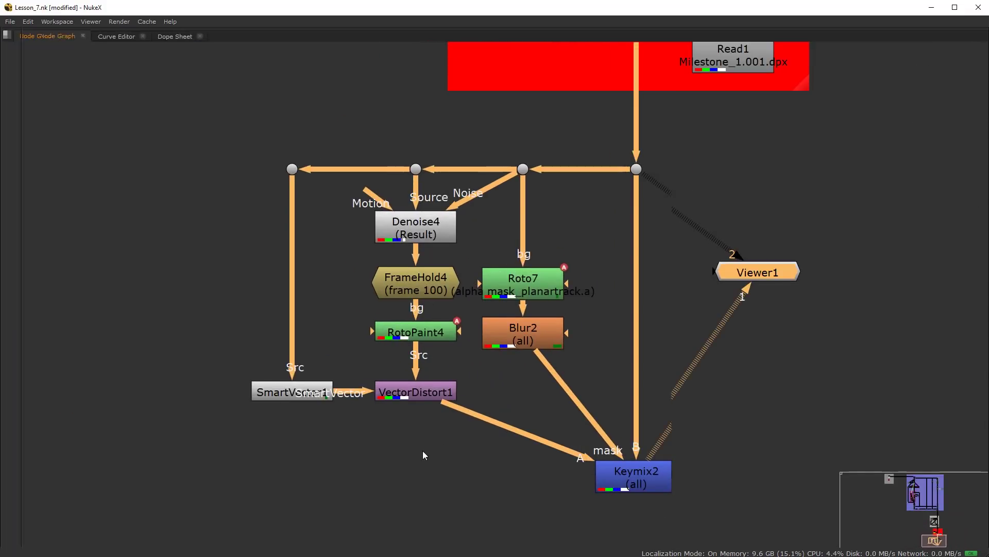
key("space")
scroll(417, 490, "down", 2)
scroll(407, 495, "up", 5)
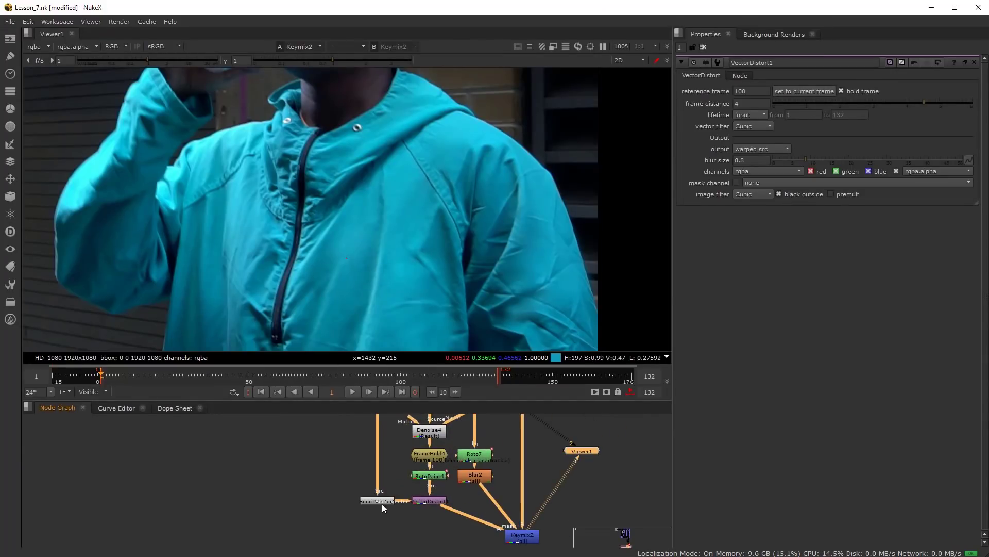
- Review the settings of SmartVector1, Denoise4, FrameHold4, RotoPaint4, VectorDistort1, Roto7 and Blur2 one after another
double_click(383, 499)
scroll(391, 499, "down", 3)
scroll(294, 496, "up", 2)
middle_click_drag(293, 496, 313, 466)
double_click(333, 447)
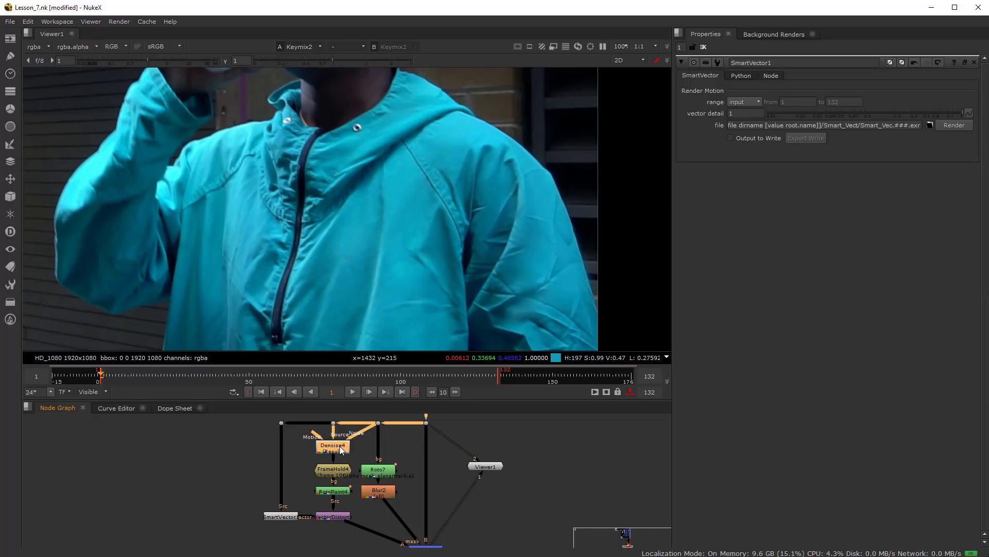
double_click(332, 471)
double_click(331, 492)
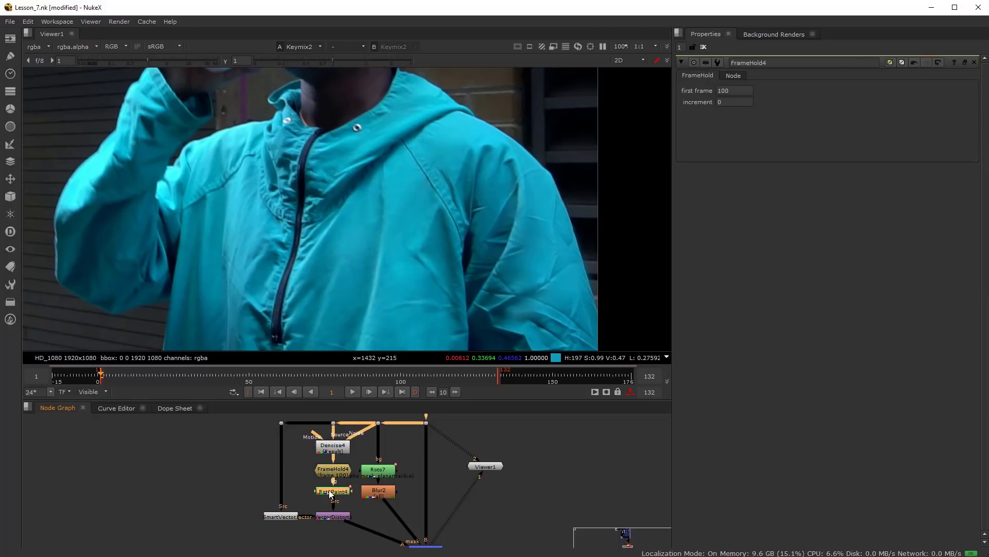
double_click(332, 516)
double_click(377, 470)
double_click(379, 490)
scroll(368, 513, "down", 2)
scroll(357, 528, "up", 3)
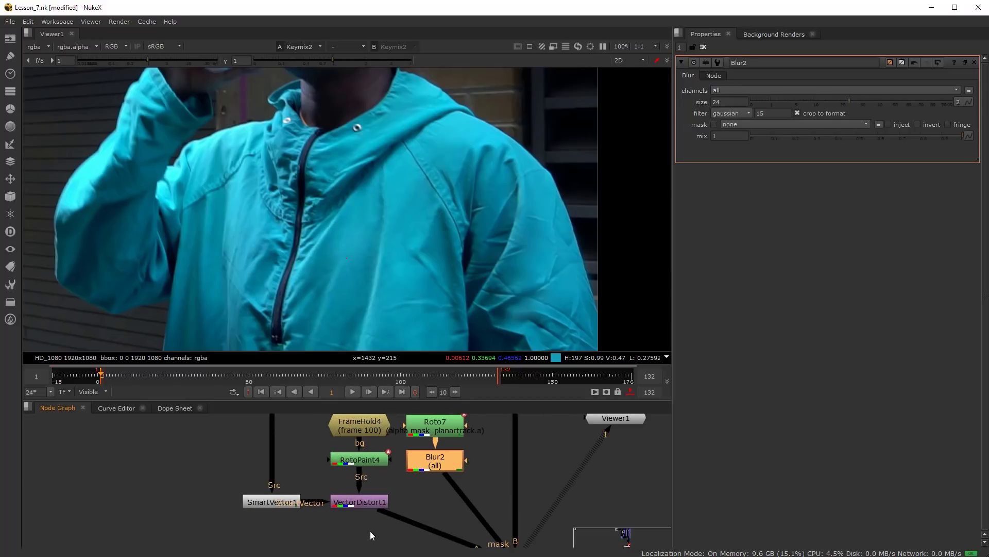
- Copy F_ReGrain3 from the earlier disabled patch group and paste it below VectorDistort1
scroll(365, 518, "down", 2)
scroll(354, 483, "up", 2)
scroll(338, 480, "down", 1)
middle_click_drag(406, 464, 375, 470)
scroll(362, 492, "down", 2)
middle_click_drag(344, 519, 311, 542)
scroll(313, 501, "down", 2)
scroll(323, 503, "up", 3)
scroll(322, 497, "down", 3)
scroll(338, 446, "down", 1)
middle_click_drag(338, 446, 364, 491)
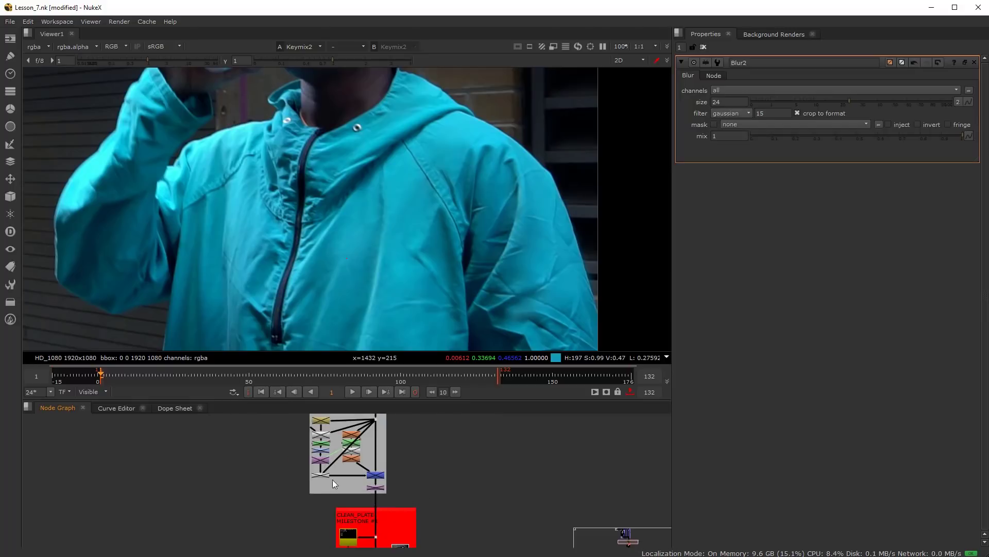
scroll(320, 445, "up", 5)
left_click(340, 498)
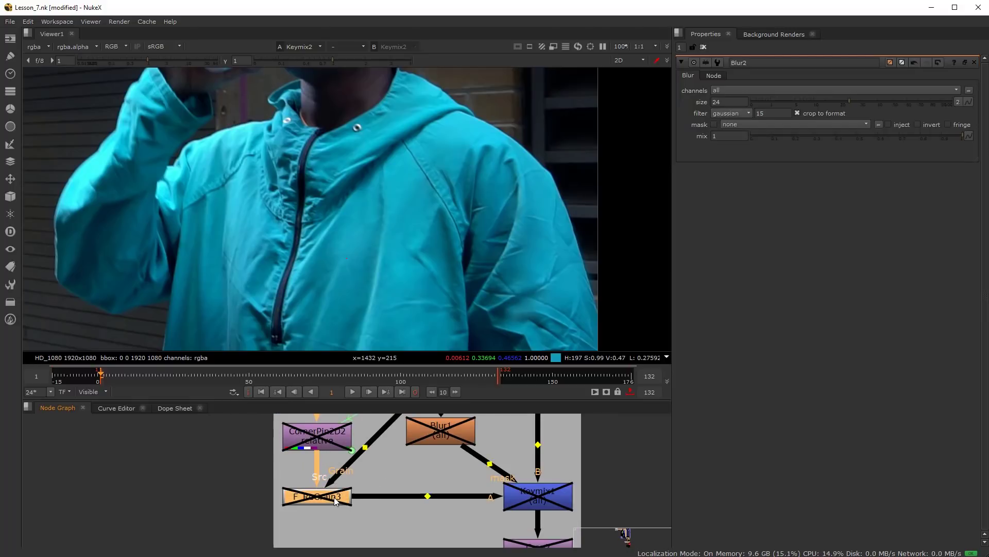
scroll(361, 502, "down", 6)
middle_click_drag(369, 487, 372, 433)
scroll(369, 524, "up", 2)
middle_click_drag(368, 526, 363, 460)
scroll(358, 505, "up", 3)
key("ctrl+v")
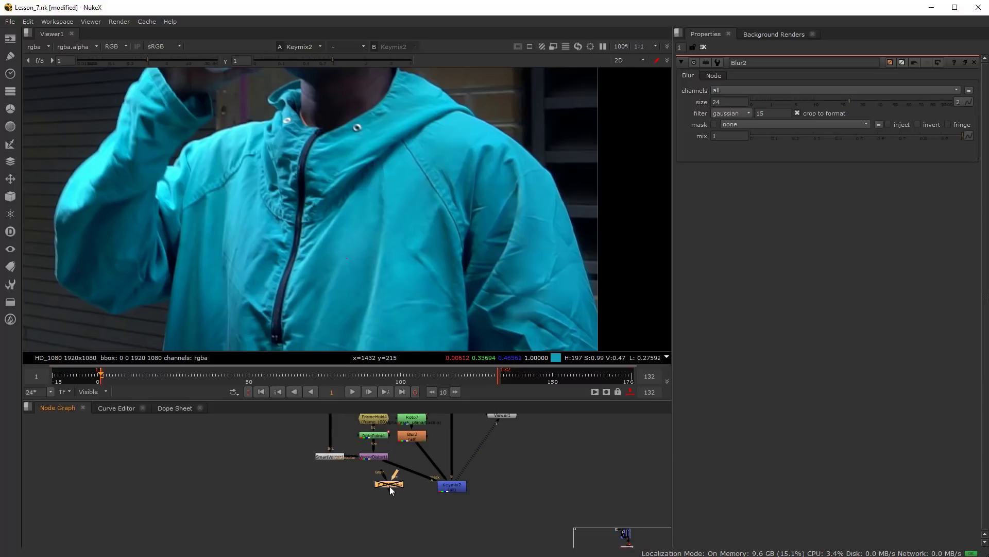
- Wire the pasted F_ReGrain between VectorDistort1 and Keymix2, connect its Grain input to the plate dot above Roto7, and enable it
scroll(389, 486, "up", 3)
left_click_drag(355, 515, 388, 487)
scroll(351, 508, "down", 4)
scroll(319, 519, "up", 2)
left_click_drag(377, 488, 357, 419)
left_click_drag(319, 522, 319, 521)
key("d")
left_click_drag(397, 526, 397, 520)
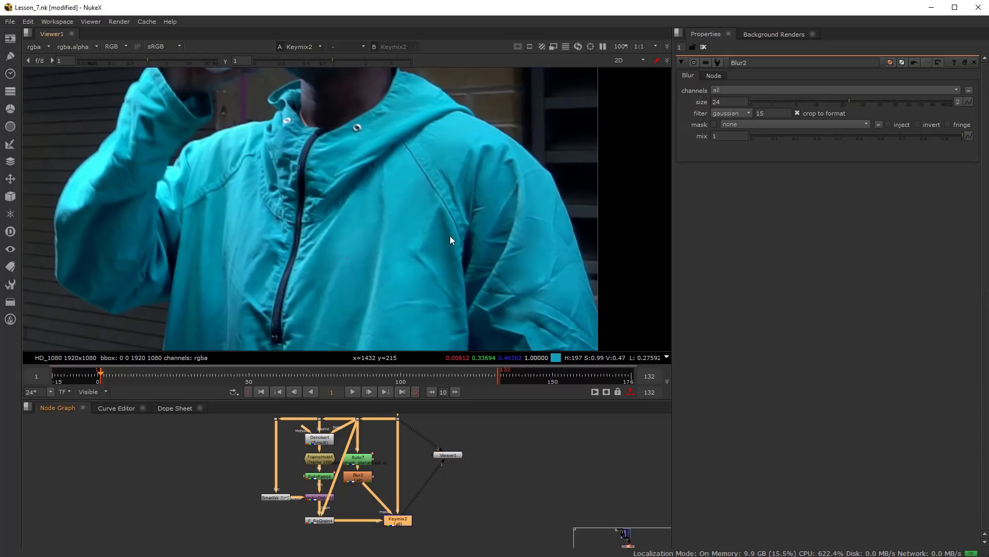
- Make room below VectorDistort1 and insert a MotionBlur node between VectorDistort1 and F_ReGrain4
scroll(508, 222, "up", 8)
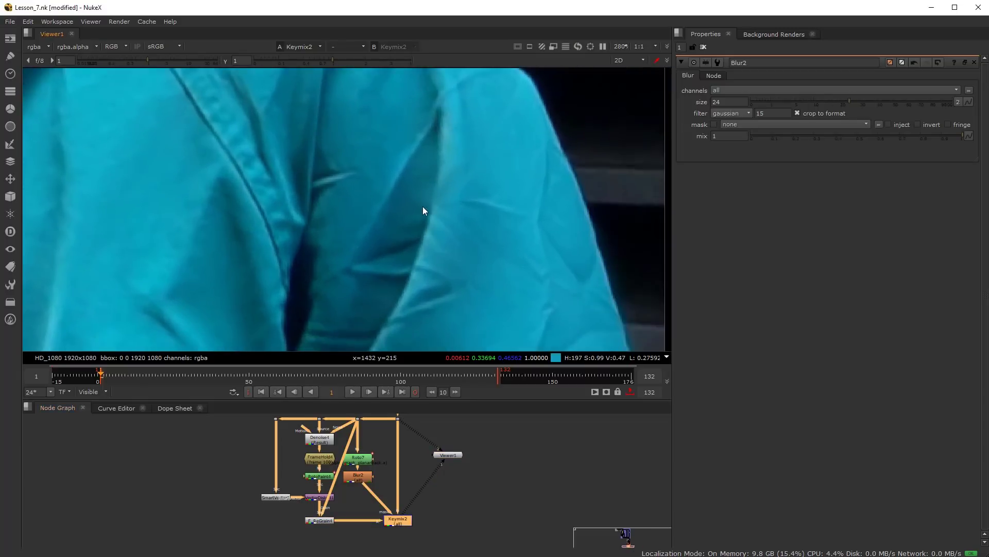
scroll(319, 513, "up", 3)
left_click_drag(449, 530, 449, 551)
left_click_drag(326, 529, 326, 545)
left_click(237, 523)
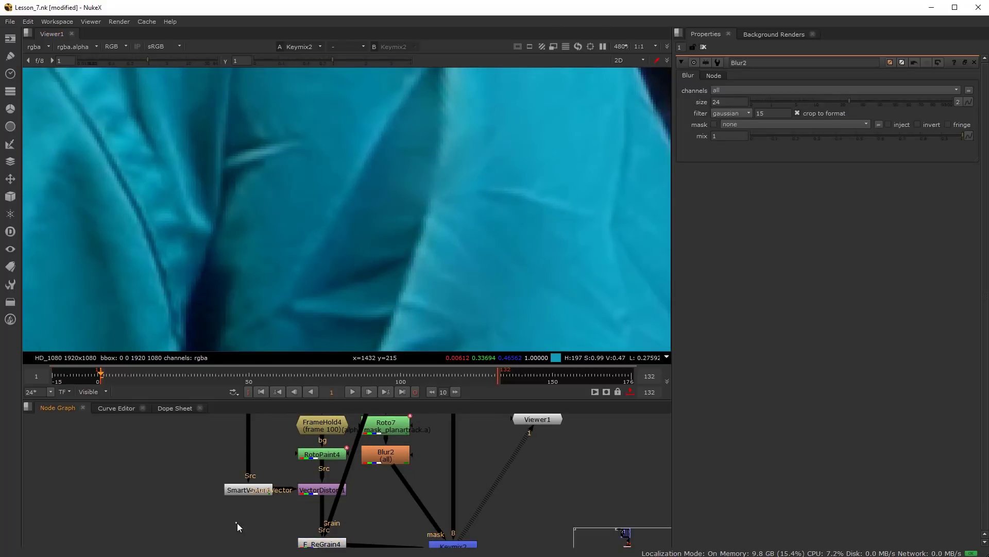
key("Tab")
type("mot")
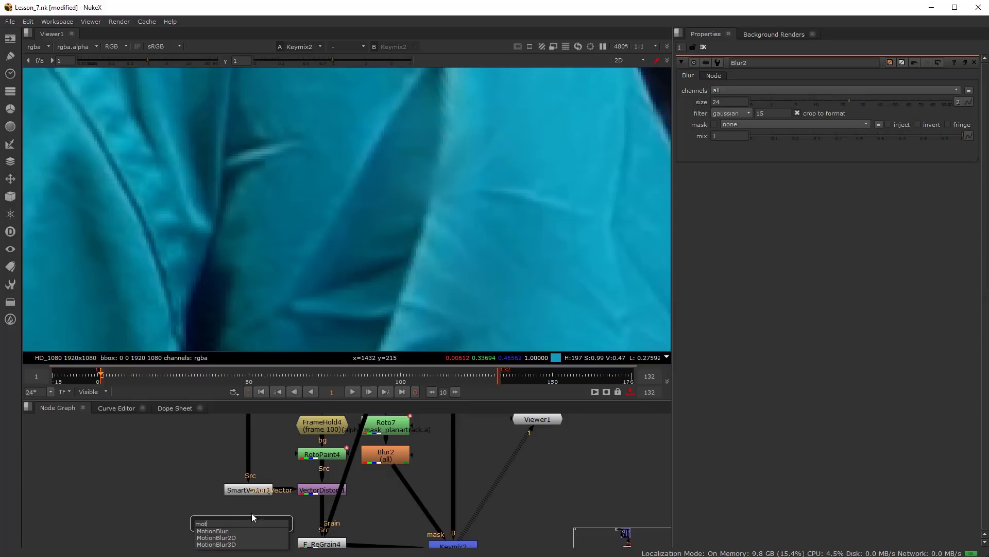
left_click(226, 529)
left_click_drag(245, 523, 319, 515)
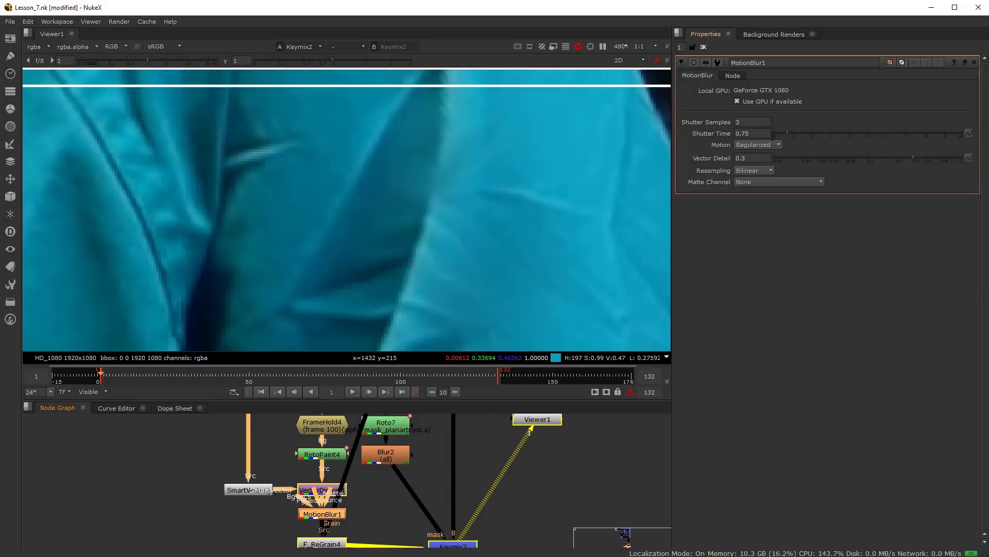
- Set MotionBlur1's shutter time to 0.1 and check the sleeve edge
left_click(778, 133)
left_click_drag(776, 134, 775, 134)
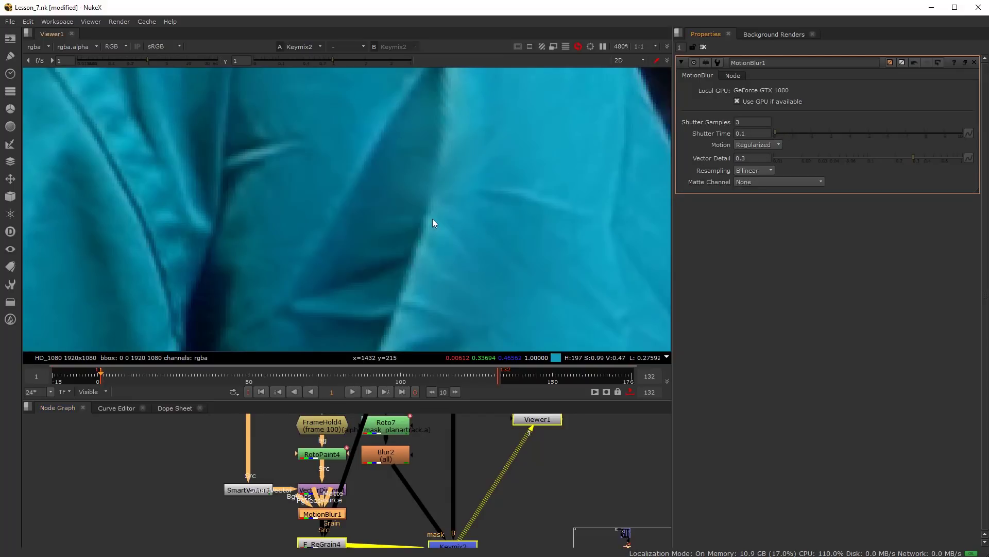
scroll(432, 220, "down", 5)
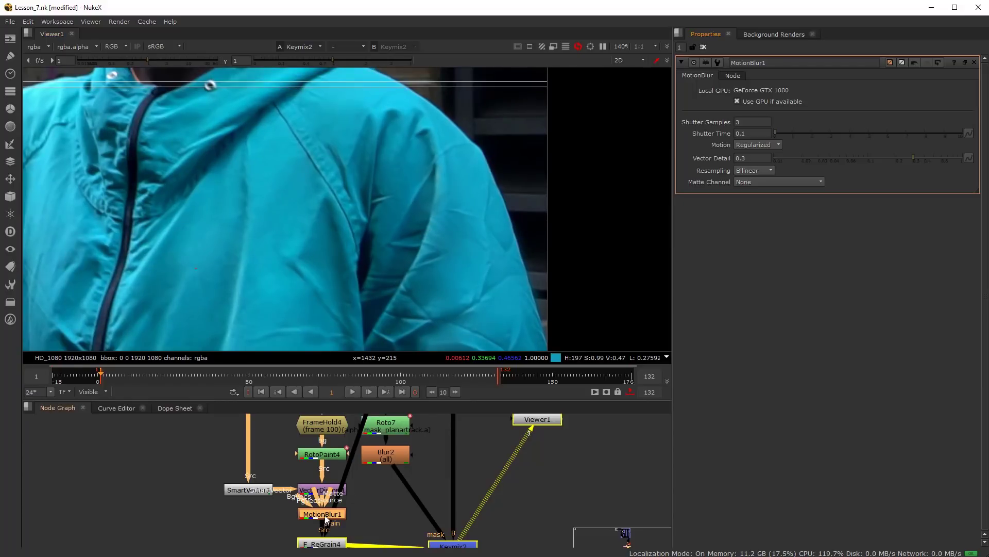
- Tidy the node layout by shifting Roto7's branch and its dot away from the patch branch and straightening MotionBlur1 and F_ReGrain4
scroll(330, 524, "down", 3)
scroll(330, 524, "up", 1)
left_click(369, 467)
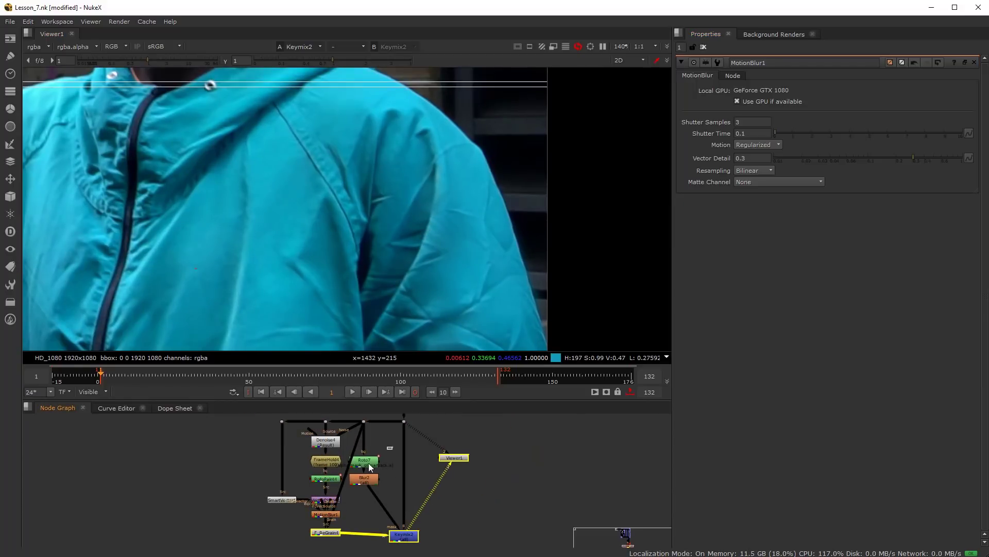
left_click_drag(369, 466, 380, 464)
left_click_drag(365, 422, 376, 423)
mouse_move(327, 530)
left_mouse_down()
mouse_move(327, 541)
mouse_move(327, 528)
left_mouse_up()
left_click(411, 539)
scroll(406, 514, "up", 2)
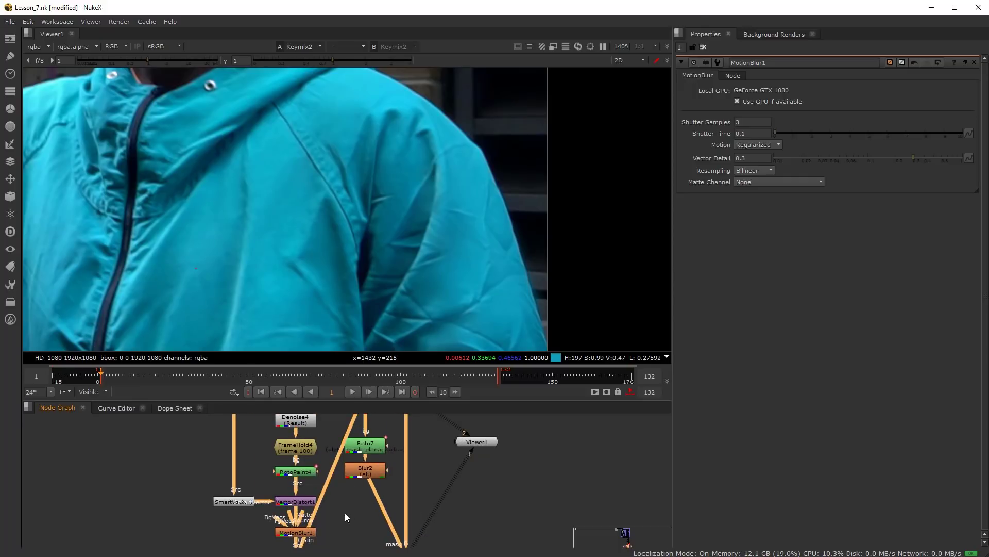
middle_click_drag(346, 514, 397, 490)
left_click_drag(347, 511, 347, 506)
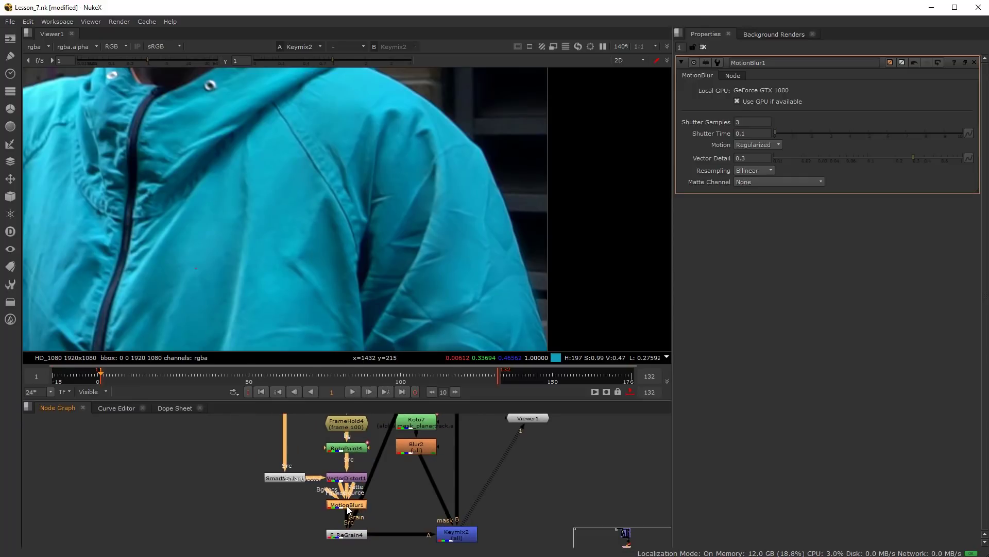
- Open F_ReGrain4's settings and examine the grain and sleeve edge in the merged result
left_click(354, 539)
scroll(353, 539, "down", 2)
scroll(353, 536, "up", 3)
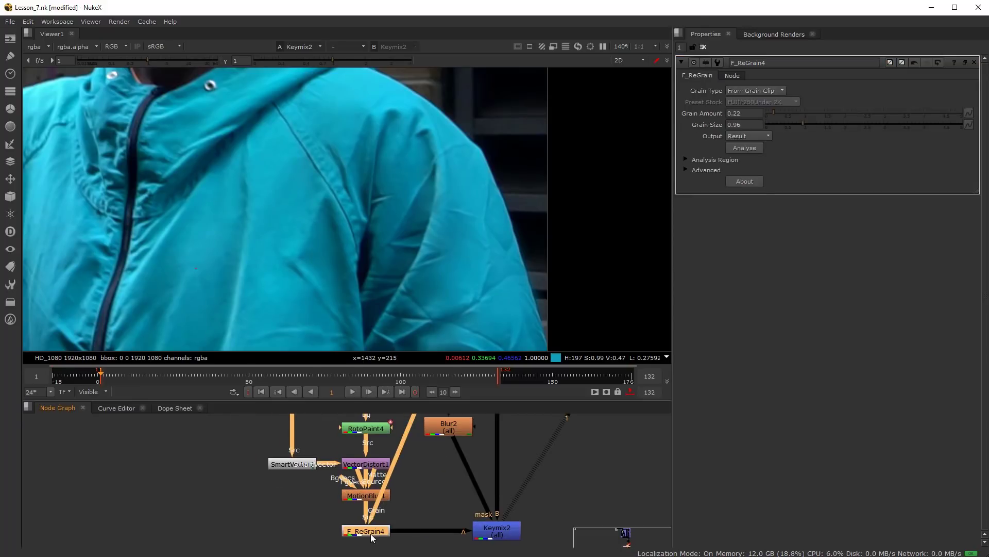
middle_click_drag(431, 517, 390, 508)
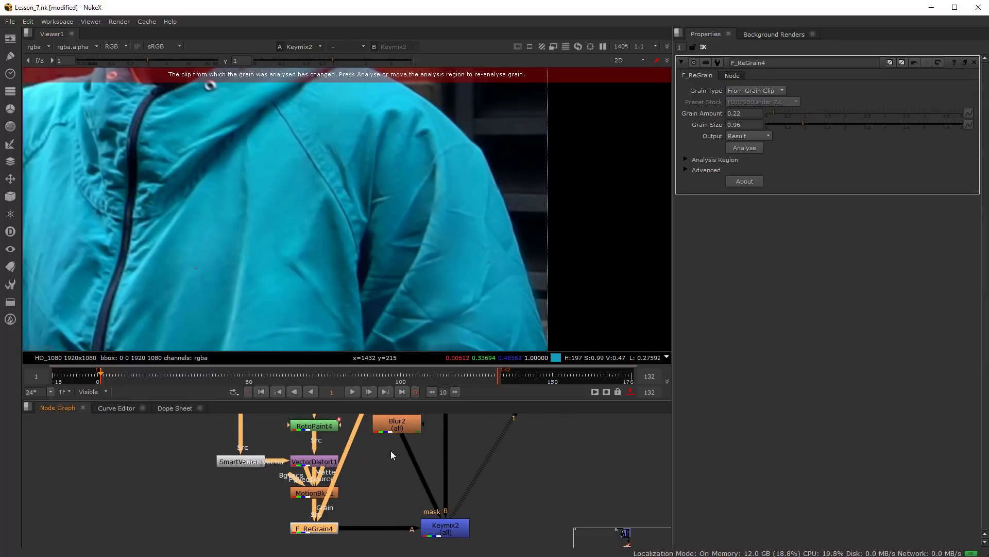
scroll(388, 250, "down", 2)
scroll(404, 256, "up", 3)
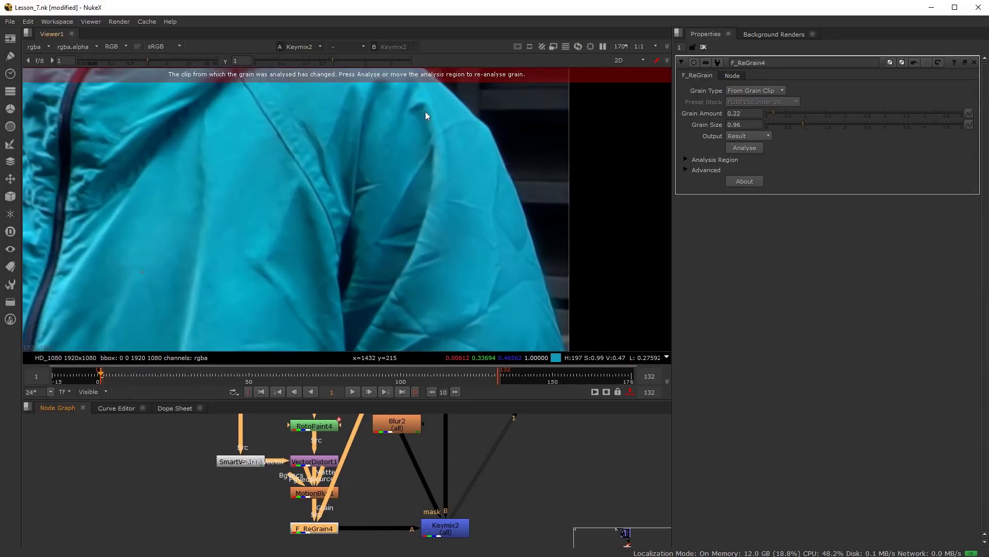
- View RotoPaint4's output close up on the sleeve edge and open its settings
middle_click_drag(329, 427, 369, 481)
left_click(369, 482)
key("1")
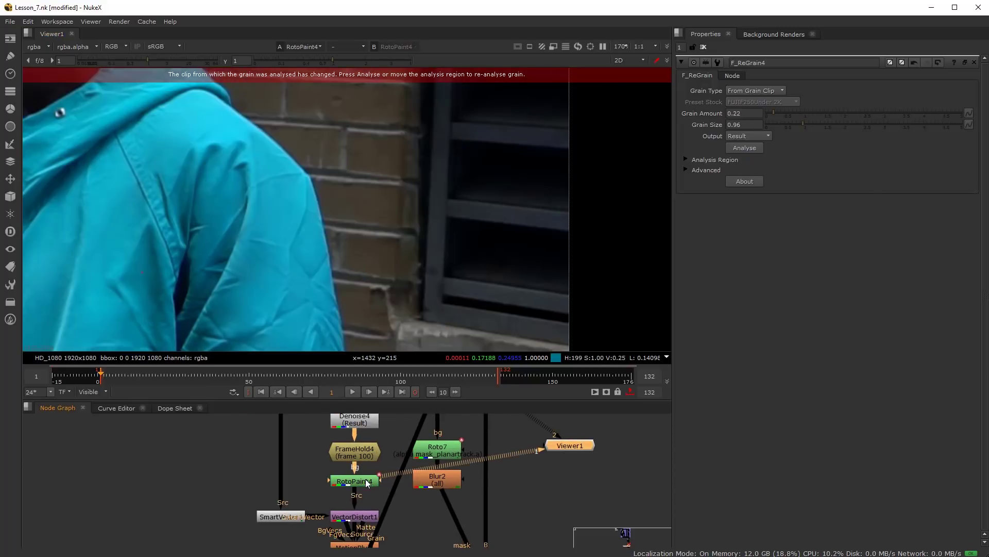
scroll(323, 183, "up", 5)
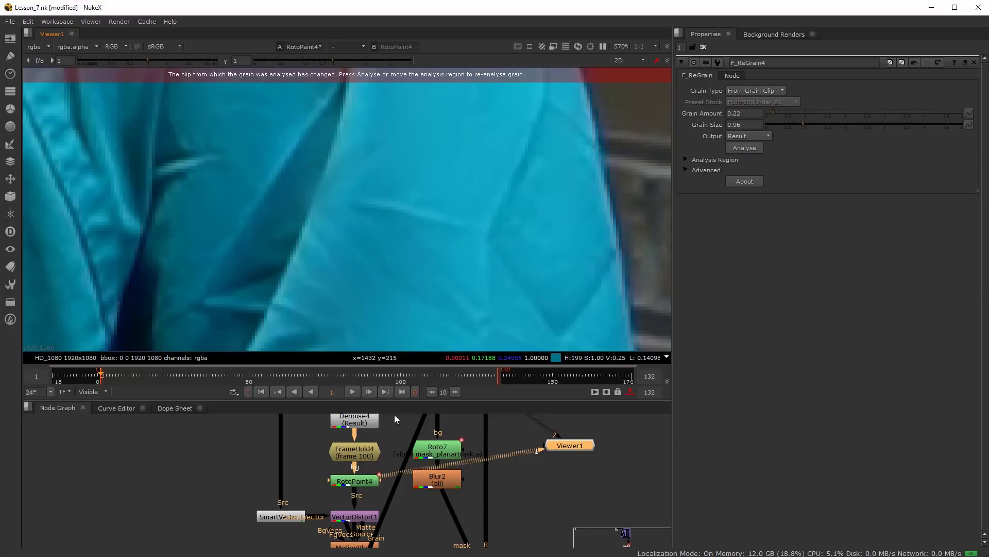
double_click(348, 486)
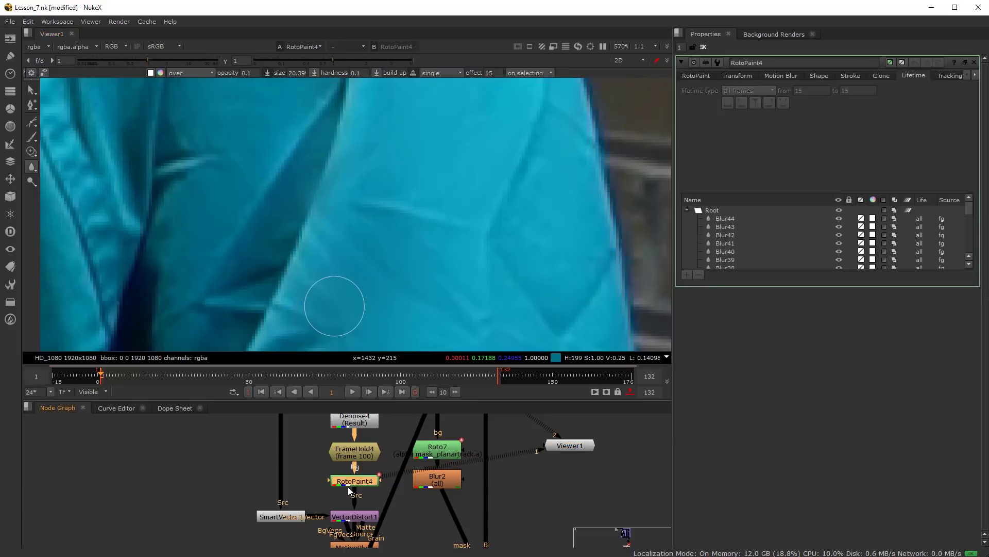
- Sharpen the sleeve's soft inner edge in RotoPaint4 with Sharpen strokes about 18.39 in size, lasting all frames
left_click(713, 211)
right_click(32, 166)
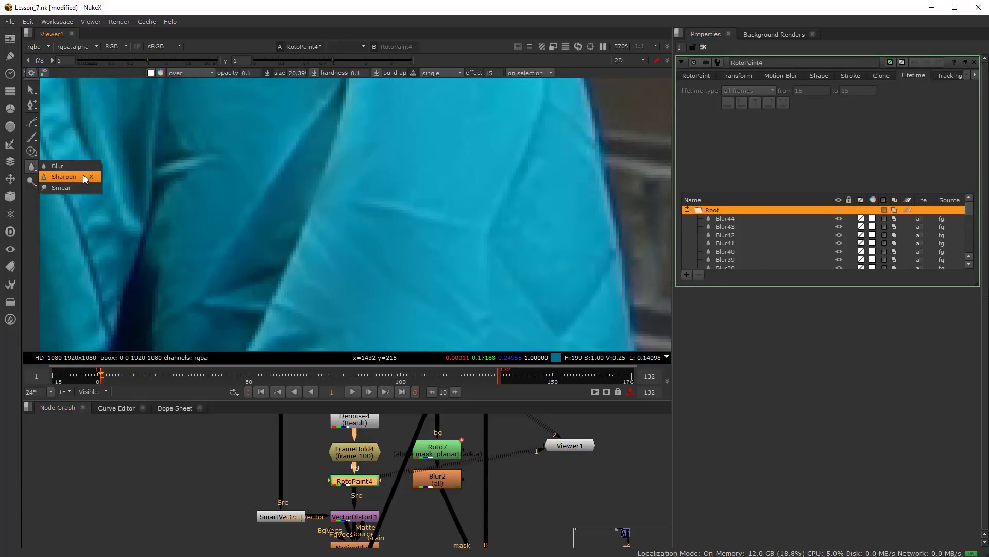
left_click(65, 177)
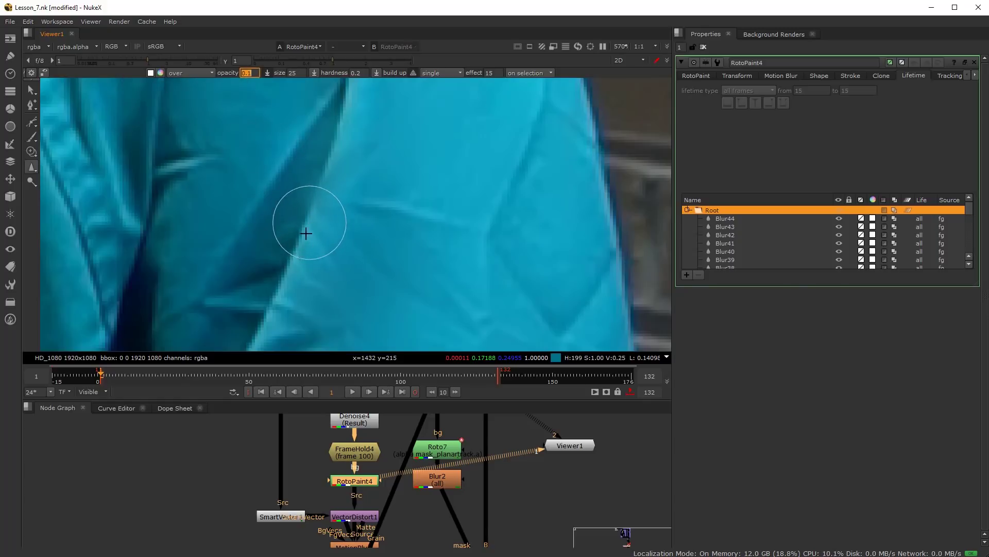
mouse_move(312, 223)
left_mouse_down("shift")
mouse_move(293, 222)
mouse_move(319, 219)
left_mouse_up("shift")
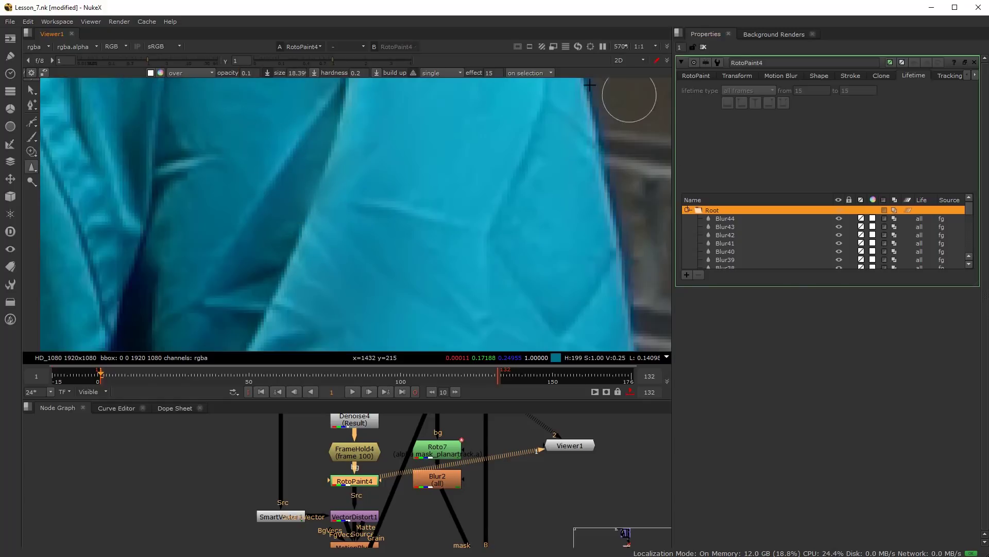
left_click(446, 54)
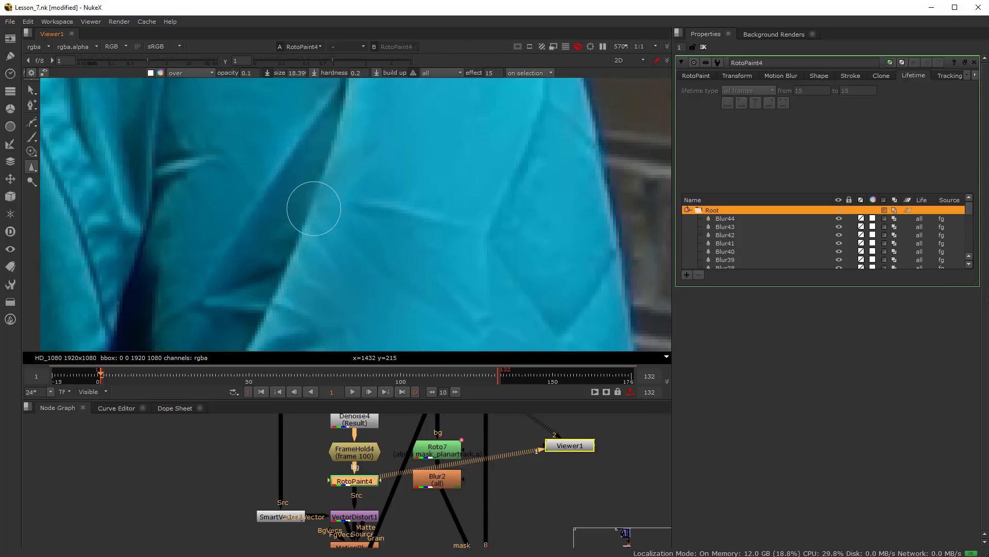
left_click(313, 208)
mouse_move(314, 203)
left_mouse_down()
mouse_move(325, 184)
mouse_move(322, 193)
left_mouse_up()
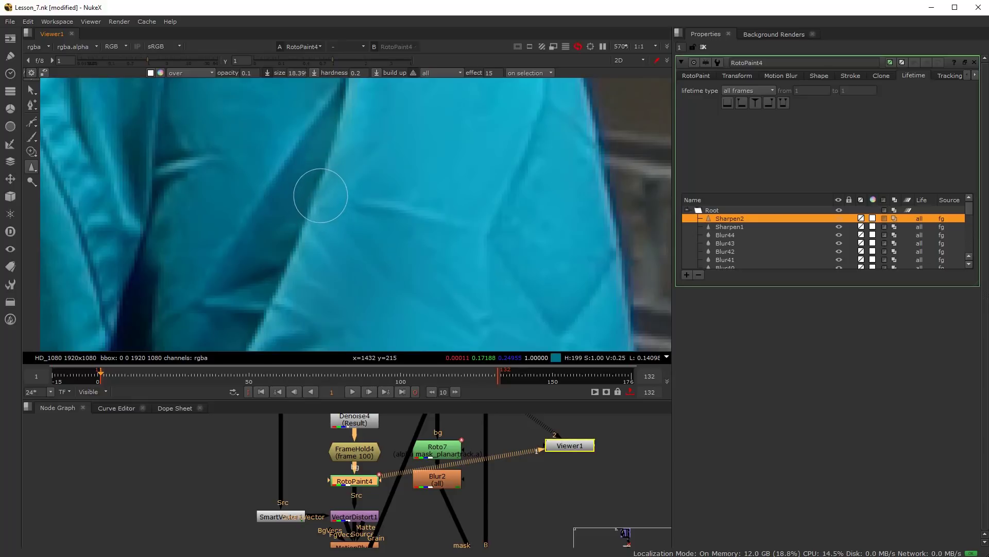
- View the Keymix2 result and examine the sharpened jacket sleeve within the full frame
scroll(431, 265, "down", 5)
scroll(403, 472, "down", 3)
middle_click_drag(423, 545, 425, 526)
scroll(437, 527, "up", 2)
left_click(460, 517)
key("1")
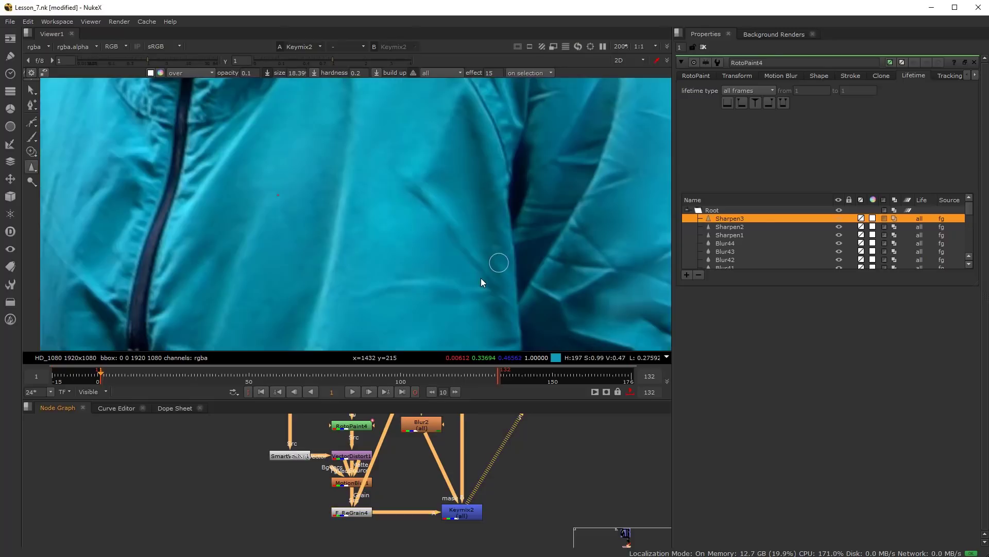
scroll(430, 283, "down", 5)
scroll(433, 256, "down", 4)
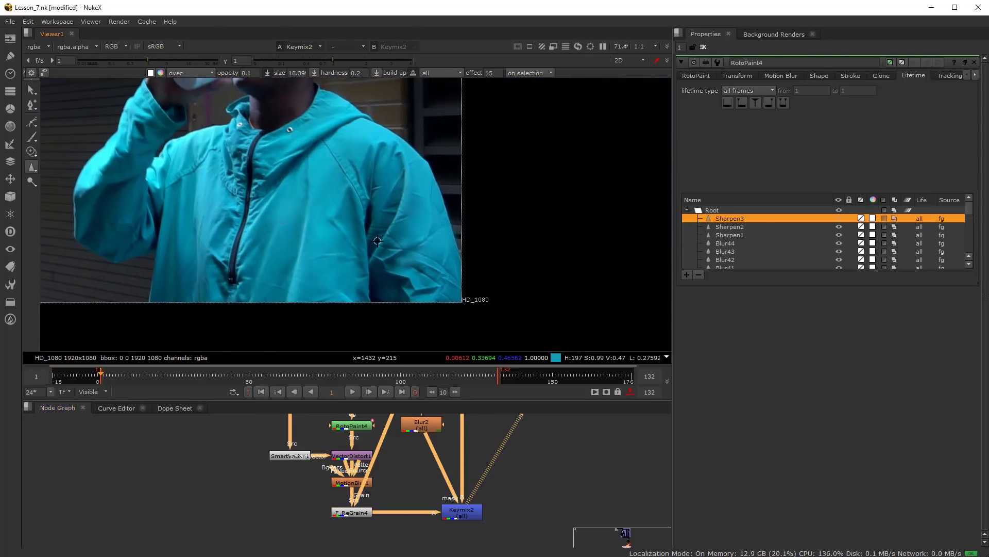
middle_click_drag(478, 272, 456, 267)
scroll(444, 273, "up", 1)
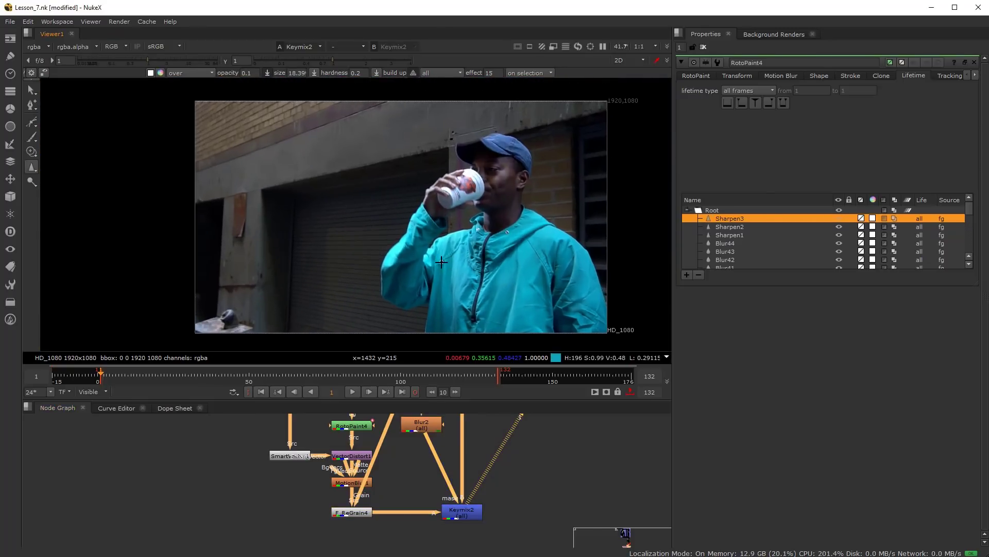
scroll(452, 506, "down", 4)
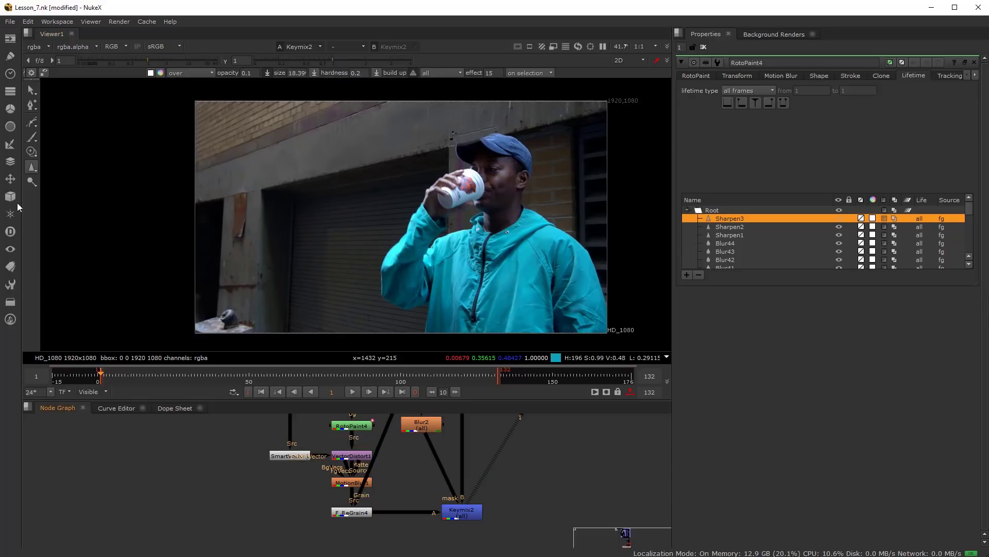
- Place the Viewer1 node directly below Keymix2
scroll(452, 506, "up", 4)
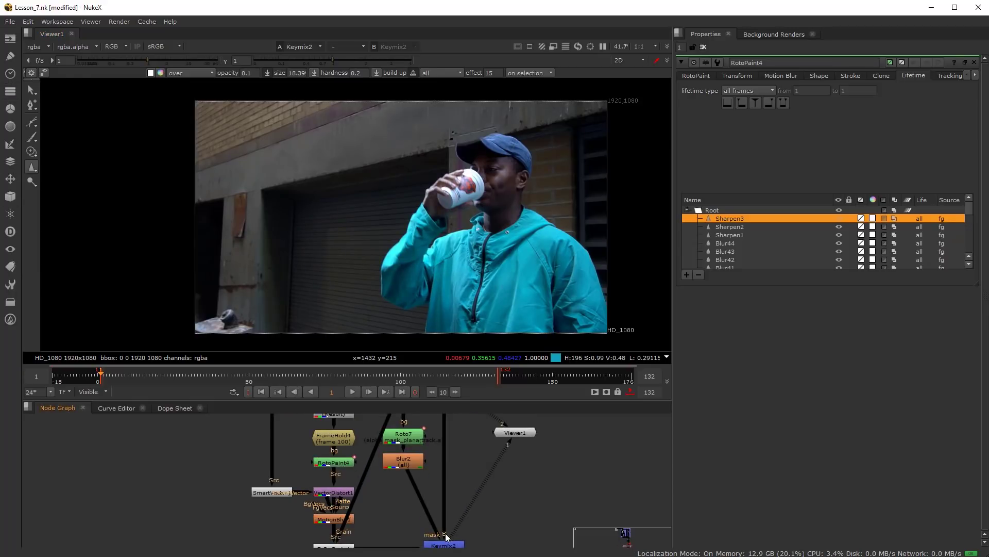
left_click_drag(513, 432, 539, 555)
middle_click_drag(523, 535, 515, 454)
scroll(522, 459, "up", 2)
left_click_drag(536, 470, 400, 512)
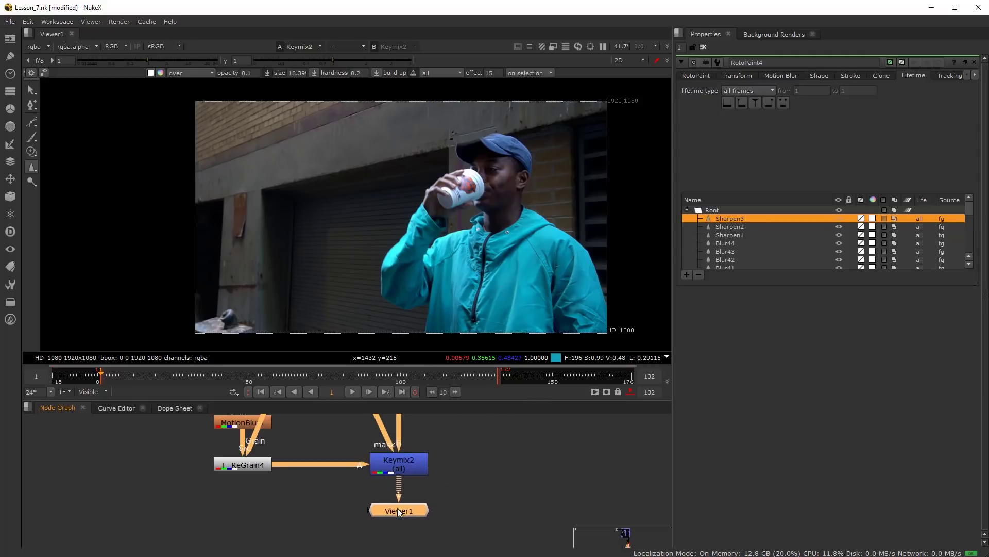
- Play the Keymix2 result in a maximized viewer, then stop on frame 101 and restore the layout
key("space")
scroll(456, 321, "up", 3)
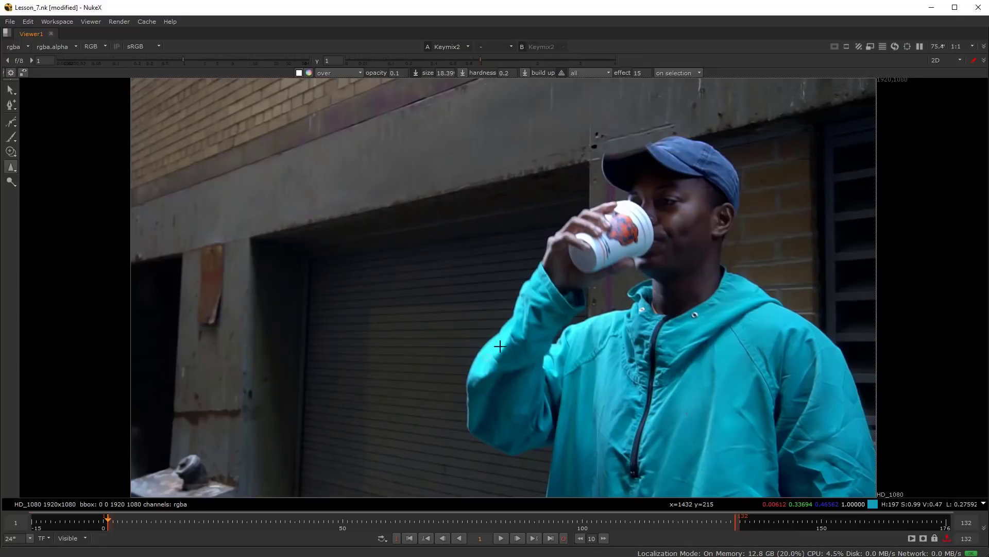
scroll(499, 344, "down", 1)
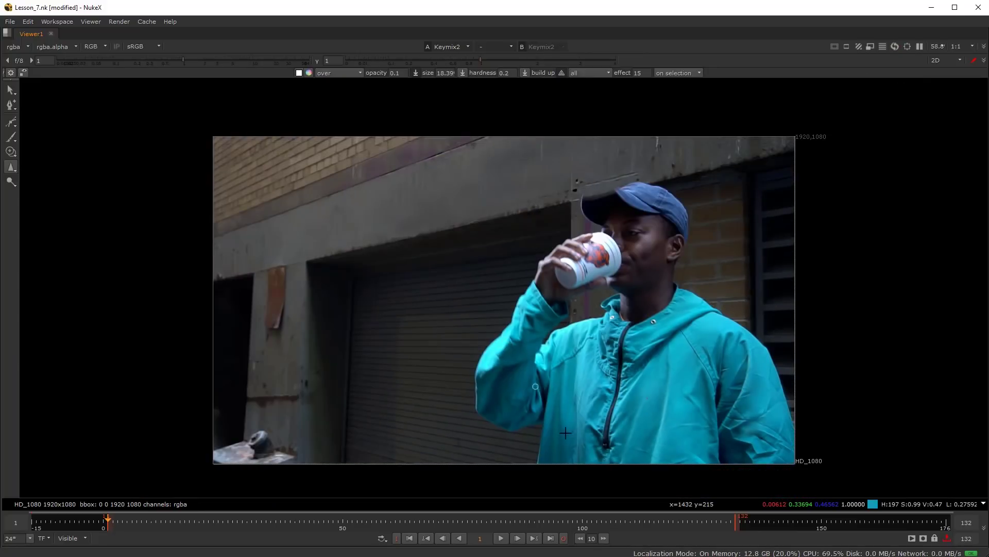
left_click(501, 538)
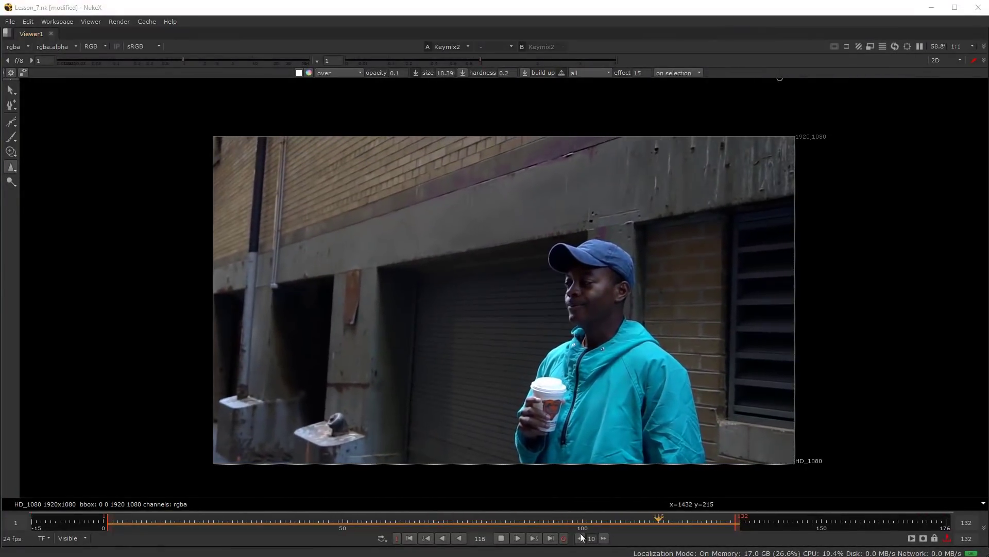
left_click(506, 538)
left_click(651, 523)
left_click_drag(645, 519, 586, 518)
key("space")
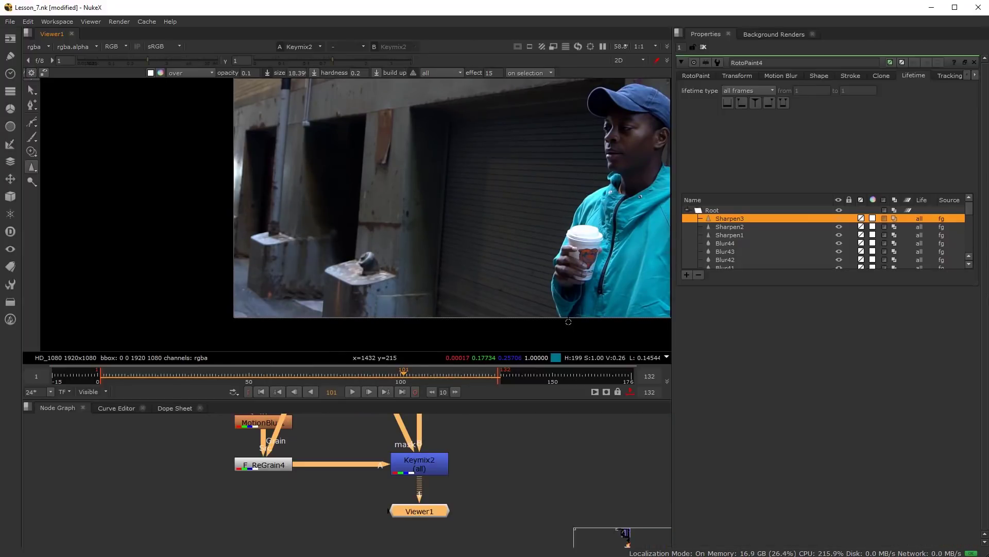
- Reframe the shot in the viewer and move the Viewer1 node to the side of Keymix2
scroll(572, 268, "down", 3)
scroll(444, 271, "up", 1)
middle_click_drag(567, 267, 484, 272)
scroll(482, 263, "up", 1)
scroll(495, 480, "down", 2)
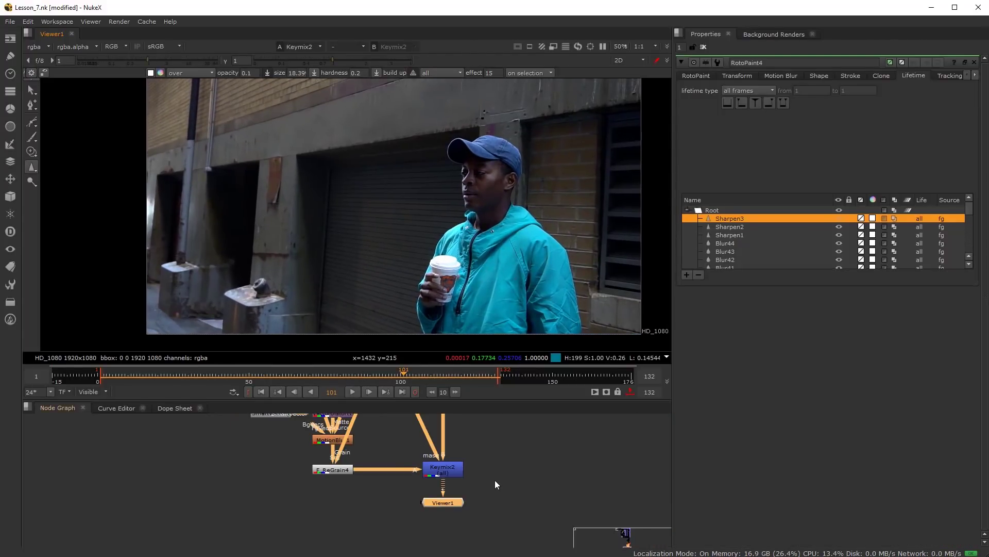
left_click_drag(430, 502, 499, 474)
scroll(466, 471, "down", 5)
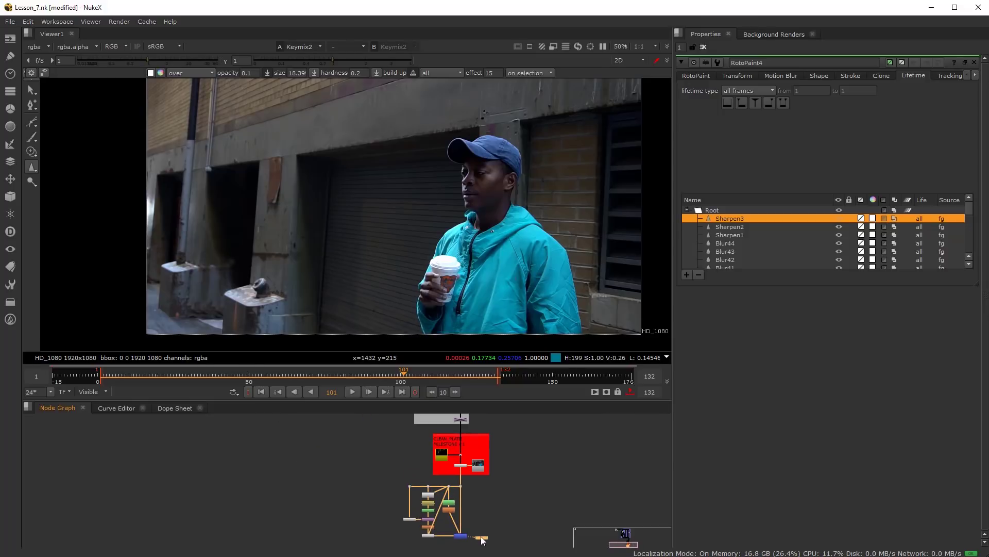
- Compare the plate at Dot14 with Keymix2 using a viewer wipe across the jacket and sleeve
scroll(462, 477, "up", 3)
left_click(443, 474)
key("1")
scroll(557, 318, "up", 1)
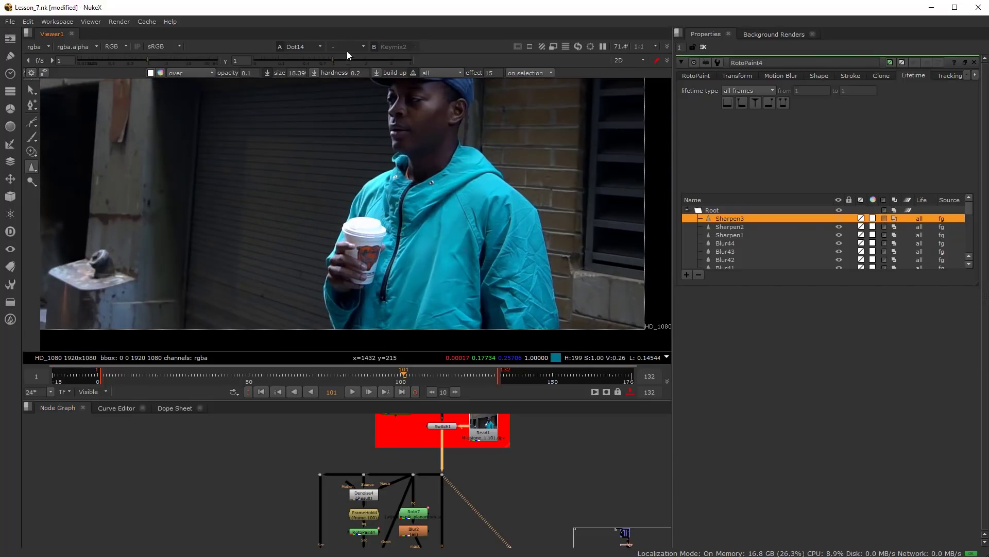
key("w")
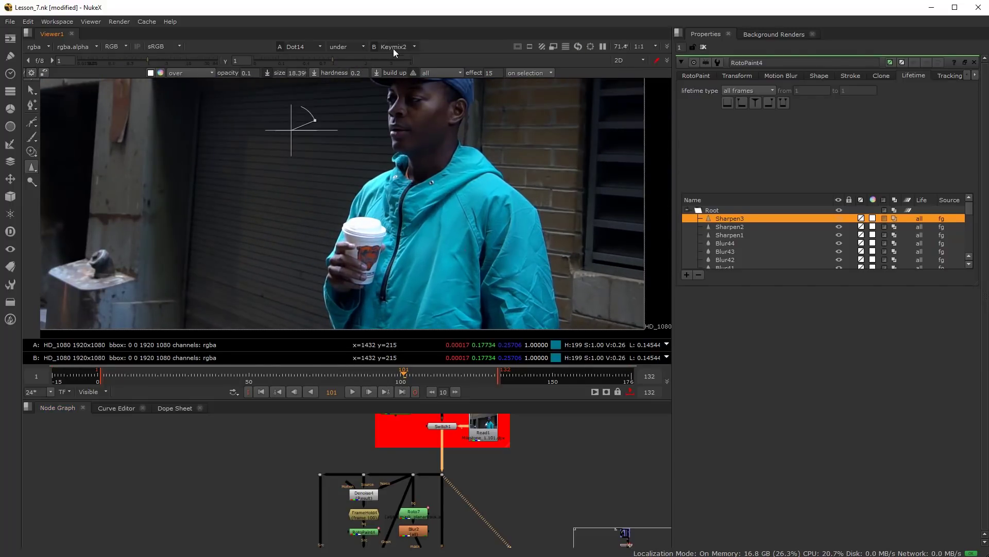
left_click_drag(295, 128, 509, 290)
scroll(509, 295, "up", 1)
middle_click_drag(509, 296, 410, 265)
scroll(439, 256, "up", 1)
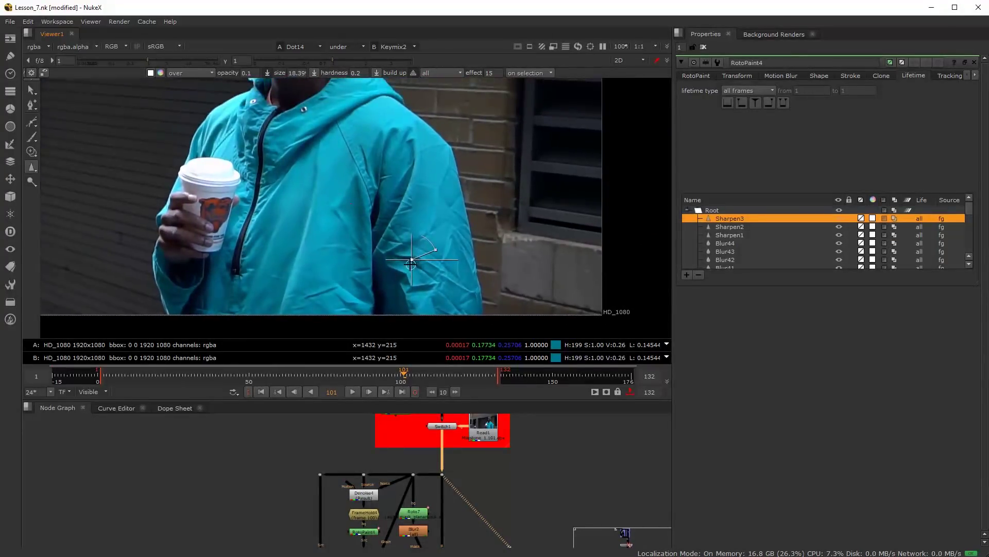
mouse_move(413, 261)
left_mouse_down()
mouse_move(517, 258)
mouse_move(307, 260)
mouse_move(503, 258)
mouse_move(331, 257)
mouse_move(342, 212)
mouse_move(357, 251)
mouse_move(350, 215)
mouse_move(343, 253)
mouse_move(508, 232)
mouse_move(326, 231)
left_mouse_up()
- Enlarge the node graph area and turn off the viewer wipe between Dot14 and Keymix2
scroll(506, 469, "down", 4)
middle_click_drag(482, 456, 388, 468)
scroll(375, 517, "up", 3)
scroll(376, 518, "up", 1)
middle_click_drag(379, 530, 365, 511)
scroll(385, 505, "down", 4)
scroll(366, 484, "up", 2)
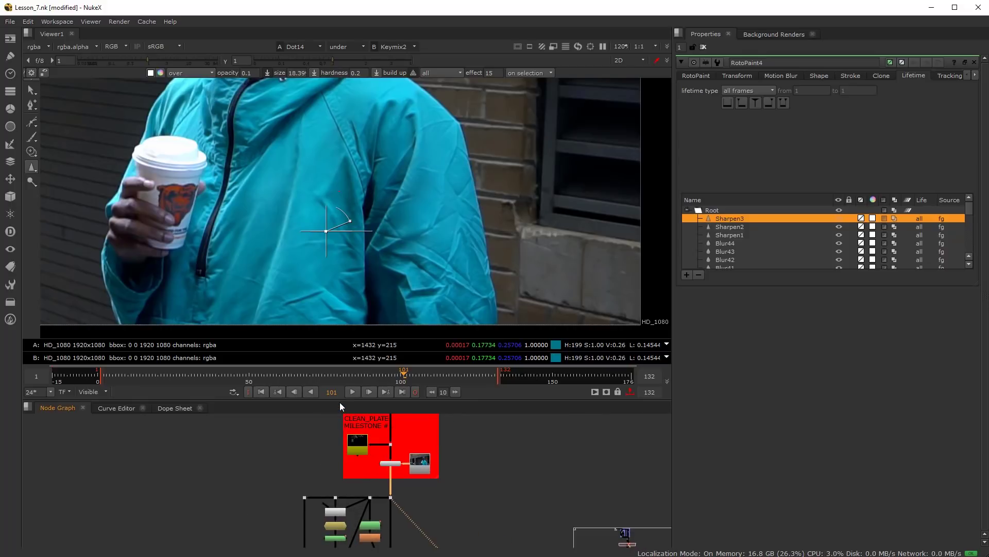
left_click_drag(340, 402, 362, 349)
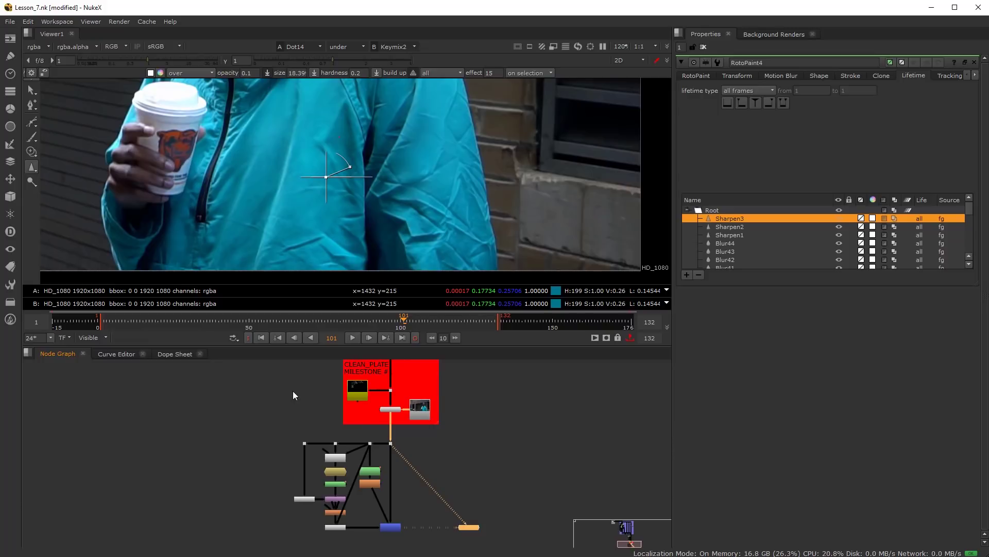
left_click(360, 47)
left_click(362, 56)
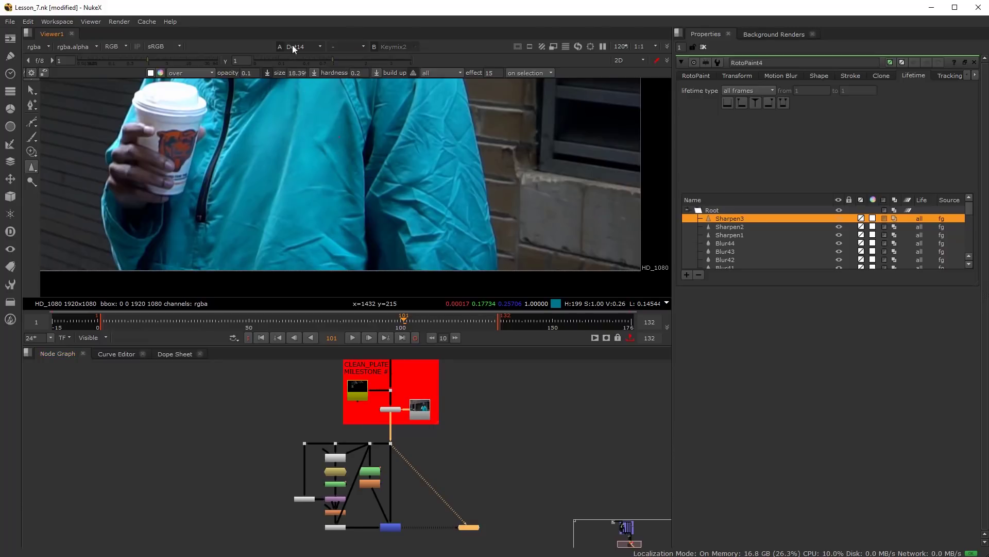
- Maximize the node graph and move the CLEAN_PLATE MILESTONE #1 backdrop with its nodes away from the main pipe
left_click(465, 437)
scroll(441, 443, "down", 3)
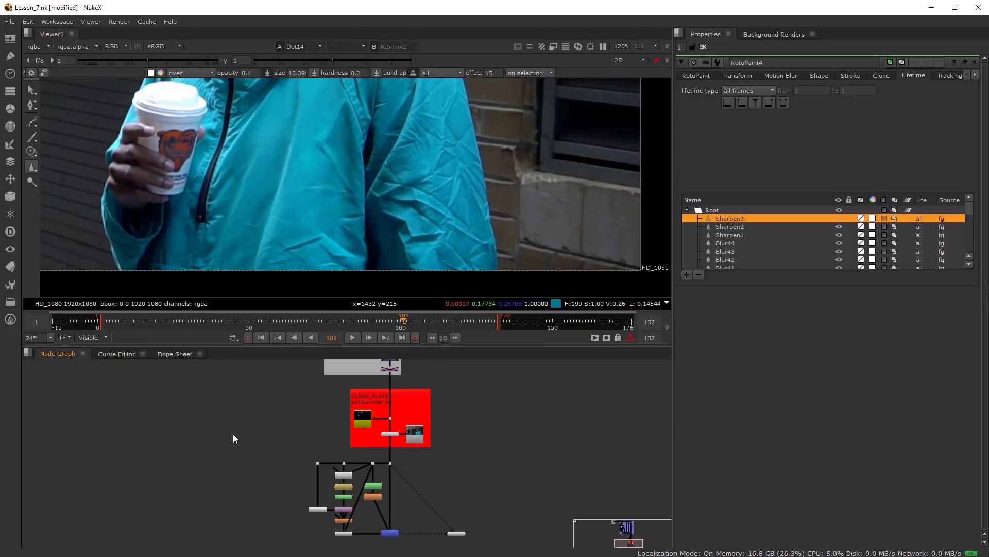
key("space")
scroll(394, 324, "up", 5)
left_click_drag(387, 301, 537, 298)
scroll(379, 461, "up", 2)
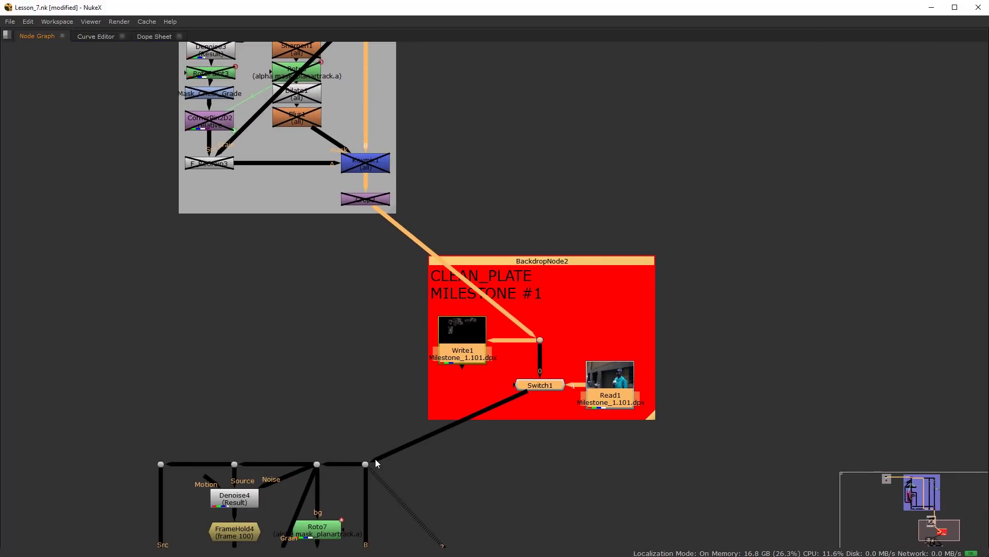
- Connect the SmartVector setup's top dot directly to the end of Planar_Jacket_Fix and detach the milestone group from the pipe
left_click_drag(379, 454, 367, 203)
scroll(398, 264, "down", 2)
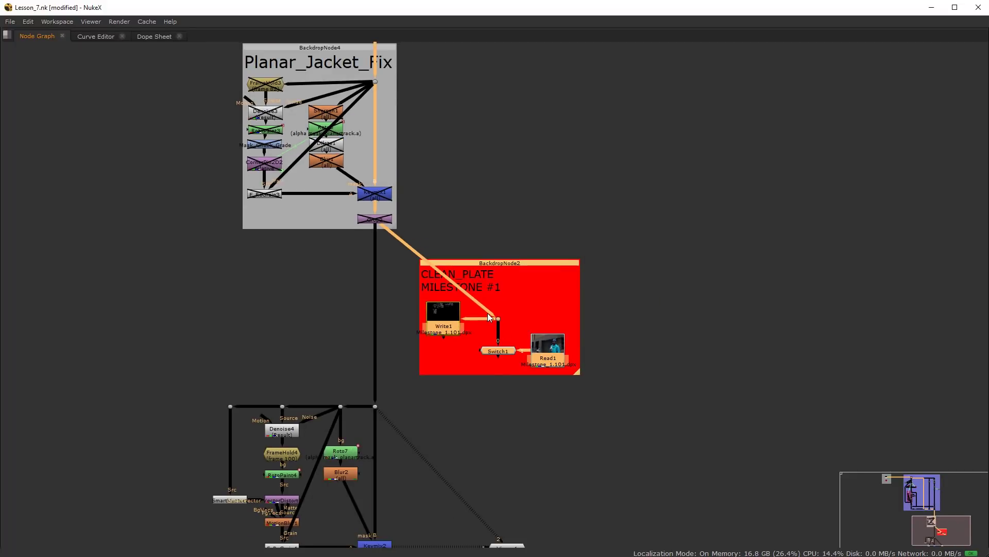
left_click_drag(405, 243, 407, 281)
scroll(341, 273, "down", 3)
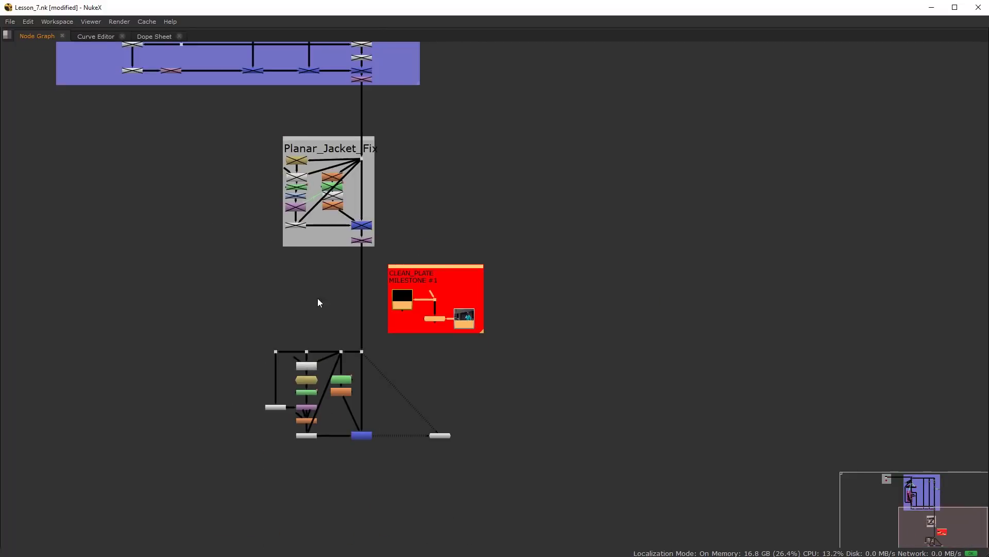
- Re-enable all nodes inside the Planar_Jacket_Fix backdrop
middle_click_drag(318, 299, 369, 428)
scroll(365, 273, "up", 2)
left_click(370, 264)
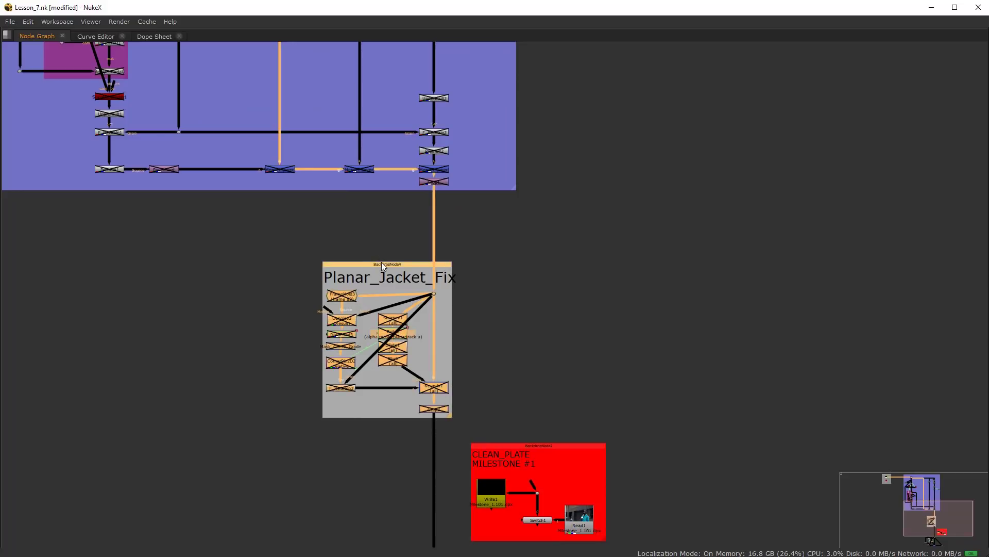
key("d")
scroll(247, 302, "down", 2)
middle_click_drag(246, 306, 339, 450)
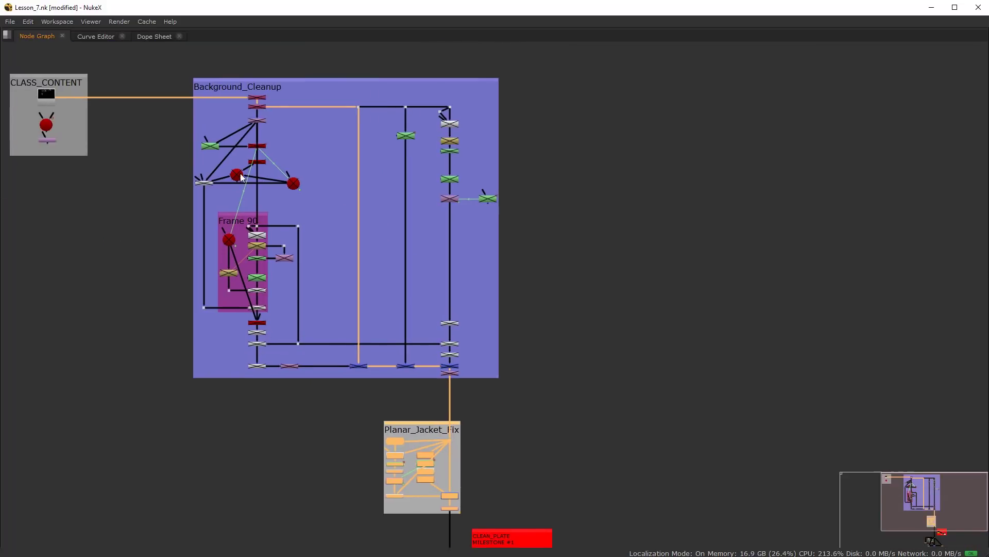
- Re-enable all nodes inside the Background_Cleanup backdrop
left_click(262, 82)
left_click(264, 83)
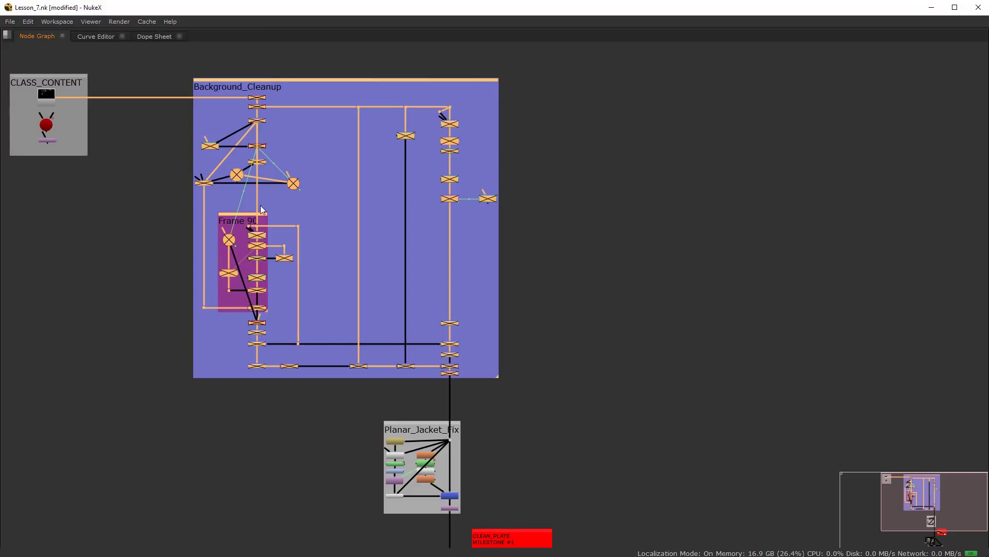
key("d")
- Place the CLEAN_PLATE MILESTONE #1 group below Keymix2, connect its top dot to Keymix2, and align the group with the main pipe
scroll(308, 443, "down", 3)
middle_click_drag(316, 431, 330, 232)
scroll(434, 296, "up", 6)
left_click_drag(435, 295, 514, 436)
middle_click_drag(514, 436, 533, 266)
scroll(533, 267, "up", 3)
left_click_drag(534, 266, 282, 456)
middle_click_drag(316, 427, 373, 331)
scroll(373, 331, "up", 2)
left_click_drag(351, 439, 355, 297)
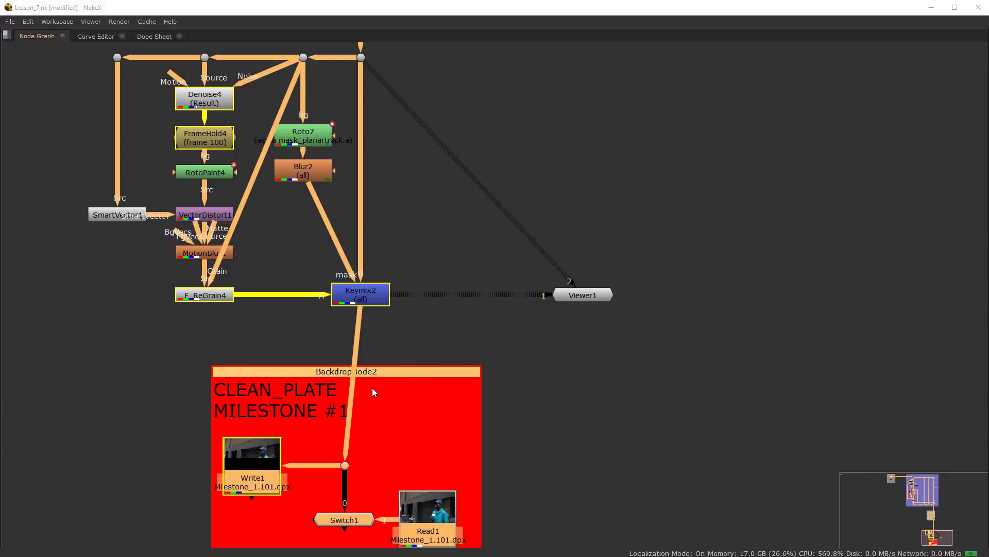
left_click_drag(374, 372, 389, 374)
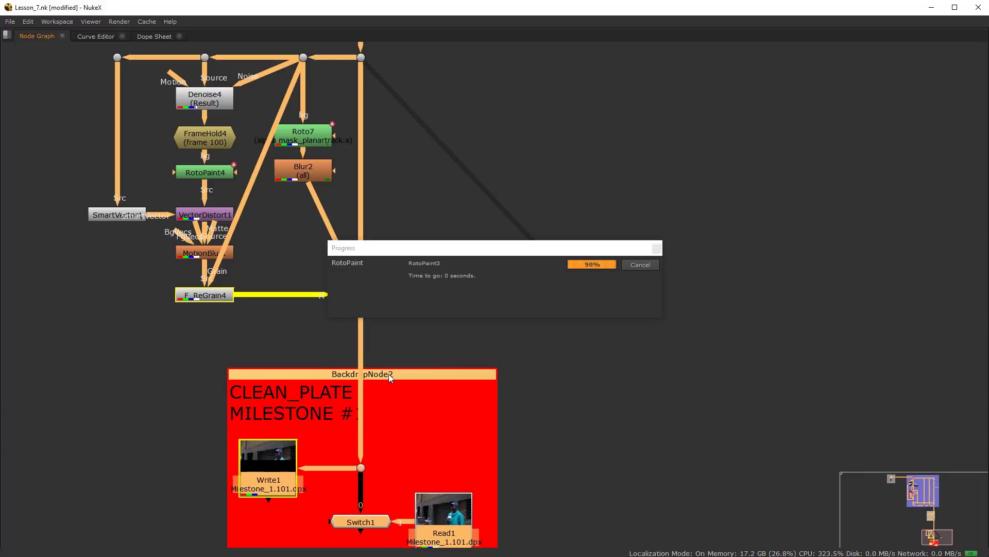
- Select all SmartVector setup nodes from the top dots down to Keymix2 and create a backdrop around them
scroll(319, 303, "down", 3)
left_click(154, 181)
left_click_drag(151, 168, 422, 352)
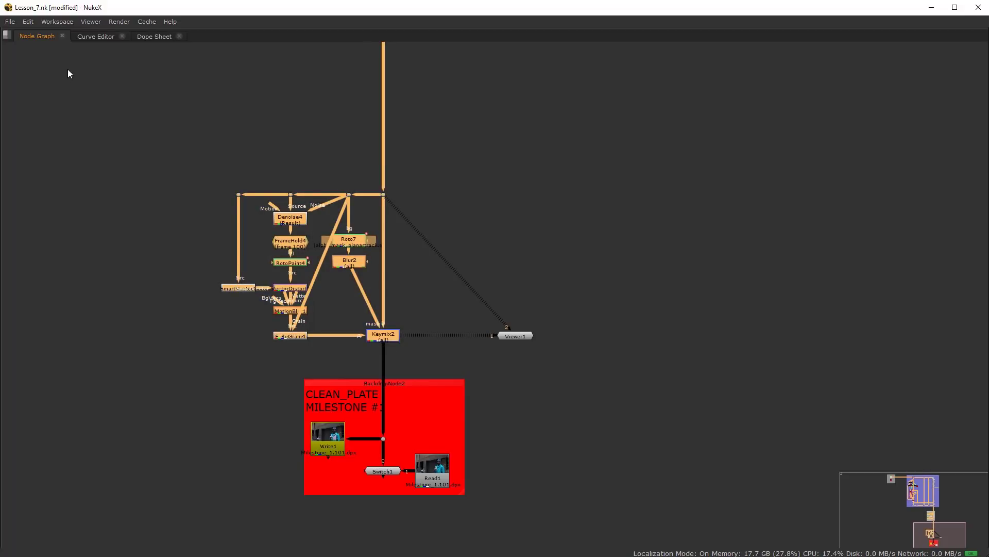
key("Tab")
type("backdrop")
key("Return")
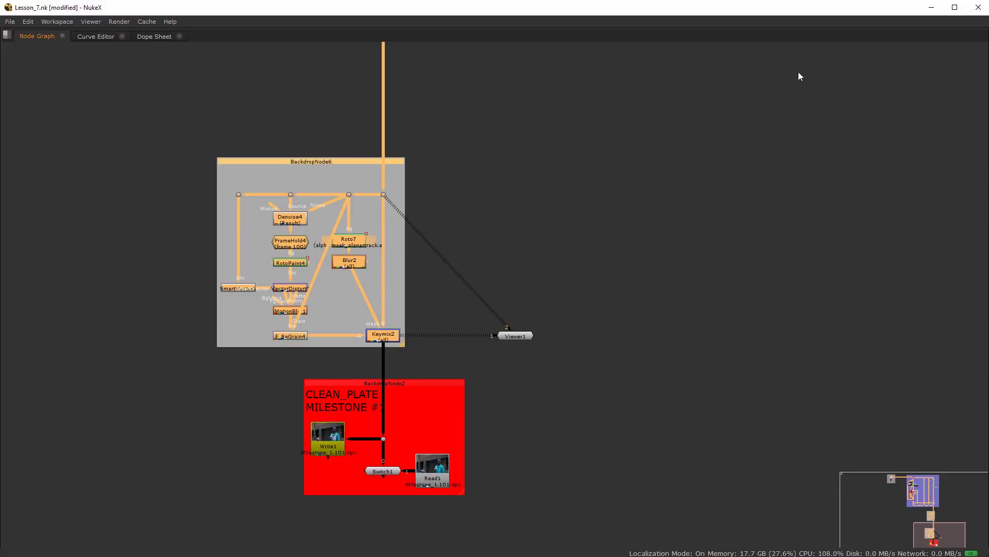
- Restore the full workspace layout and review the nodes inside the new backdrop against the jacket in the viewer
key("space")
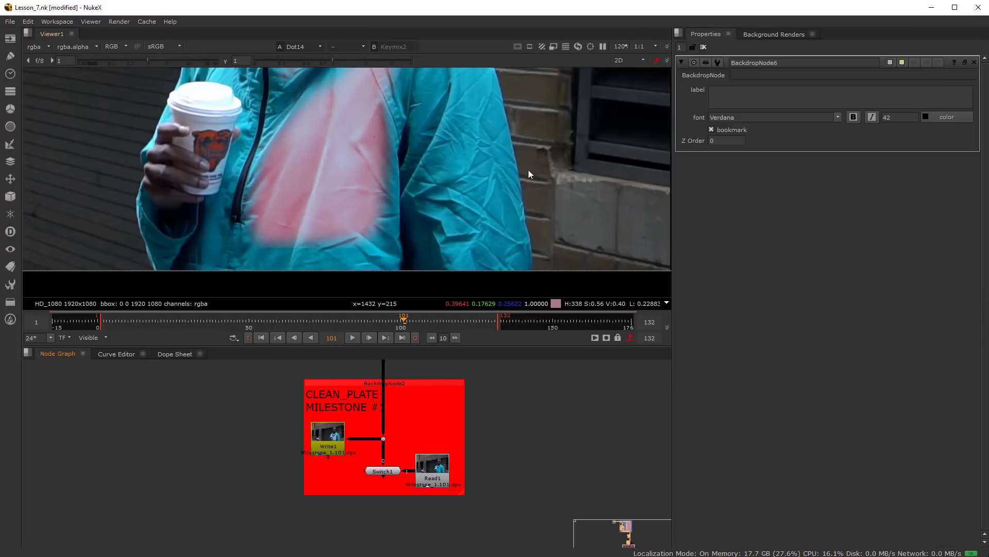
scroll(448, 415, "down", 3)
middle_click_drag(447, 415, 445, 530)
middle_click_drag(336, 387, 335, 423)
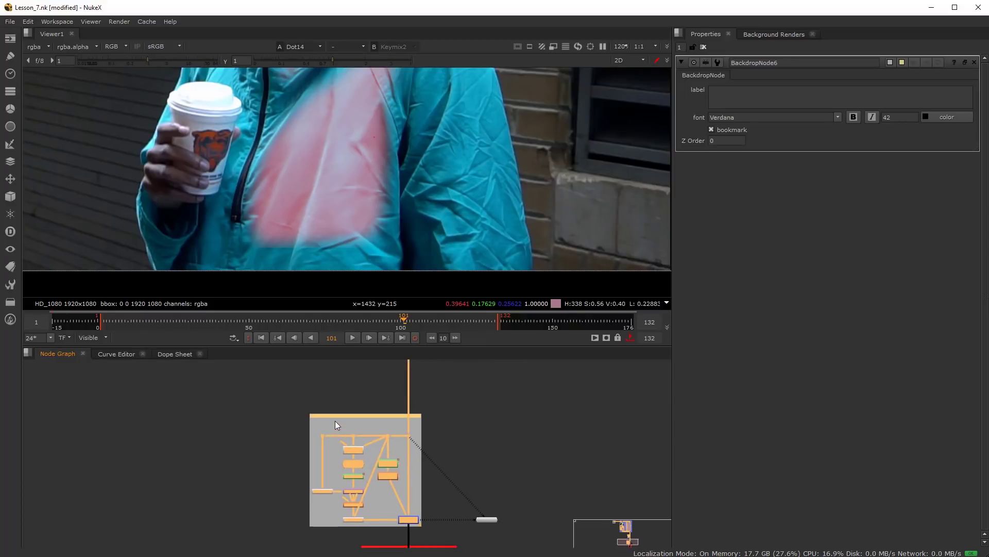
scroll(335, 423, "up", 2)
left_click(339, 387)
left_click(338, 412)
middle_click_drag(348, 445, 344, 373)
scroll(366, 490, "up", 4)
left_click(228, 482)
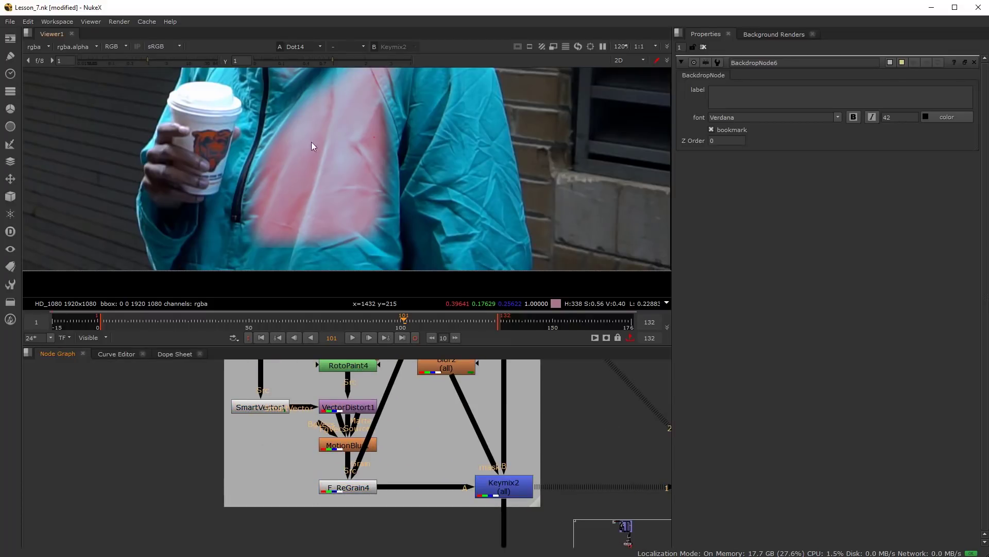
scroll(449, 153, "down", 4)
middle_click_drag(332, 431, 292, 554)
middle_click_drag(289, 413, 289, 493)
- Label the backdrop around the SmartVector setup WRINKLE_ARM
left_click(320, 403)
left_click(753, 101)
type("W")
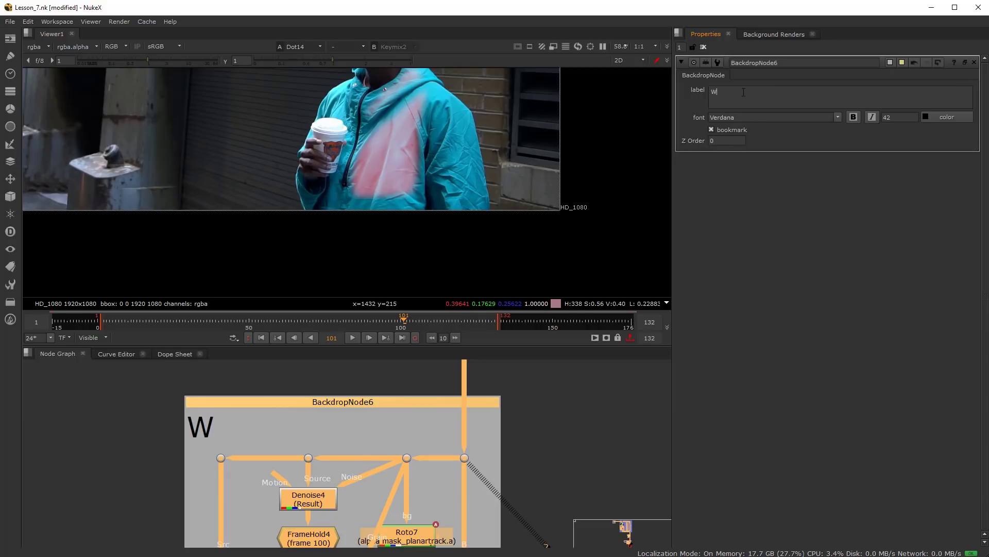
type("R")
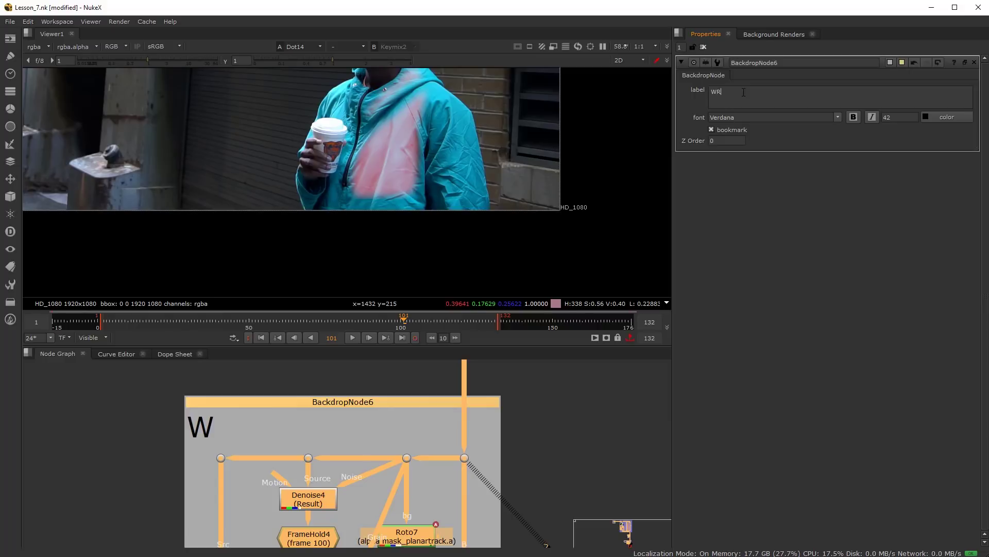
type("ING")
key("BackSpace")
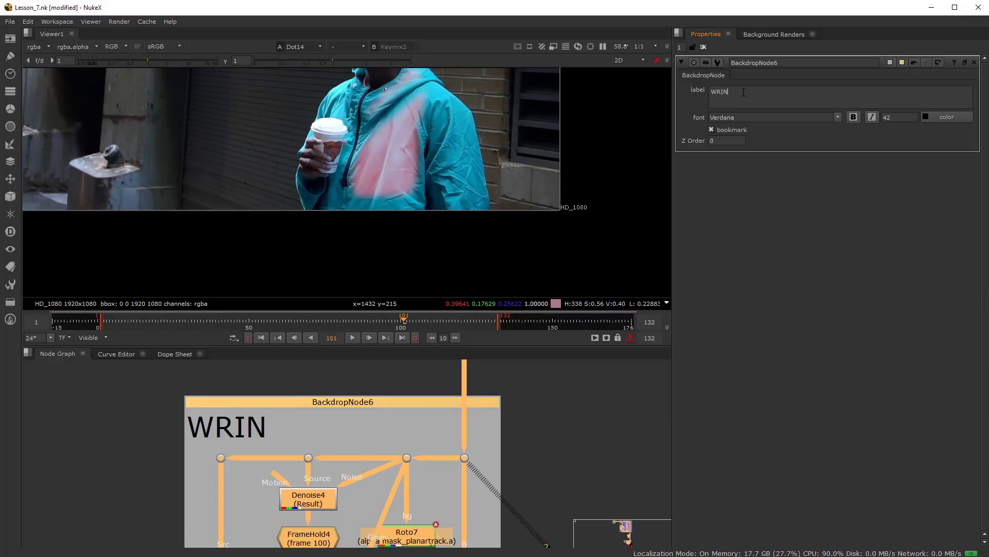
type("KLE")
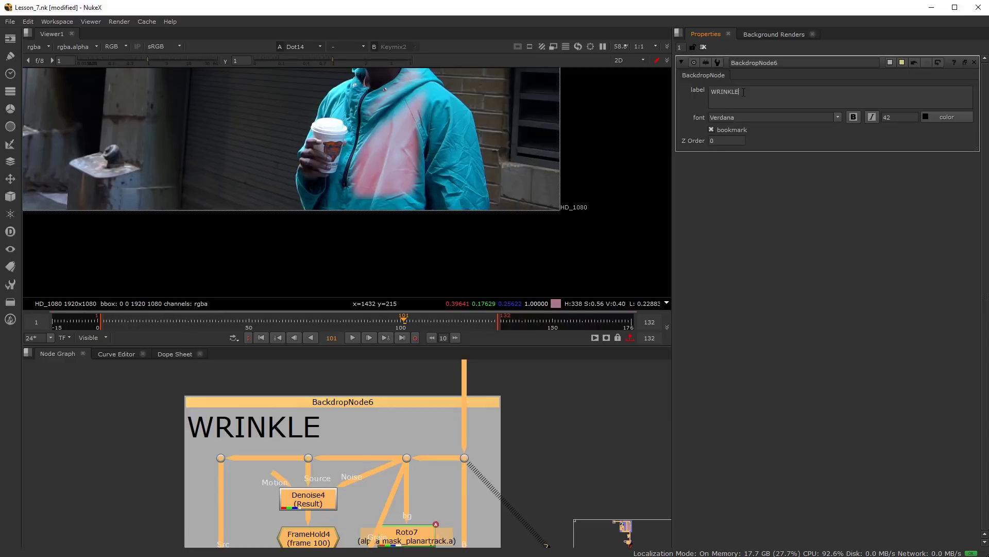
type("_")
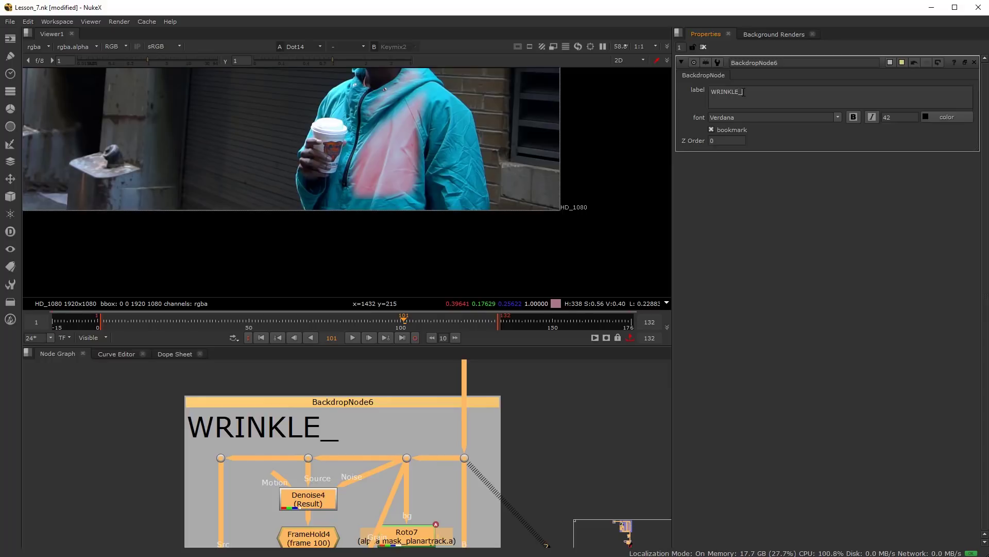
type("ARM")
left_click(555, 439)
- Clear all of the script's caches, including buffers, disk cache and playback cache
scroll(511, 444, "down", 3)
scroll(478, 462, "down", 2)
middle_click_drag(471, 503, 344, 429)
scroll(344, 429, "up", 6)
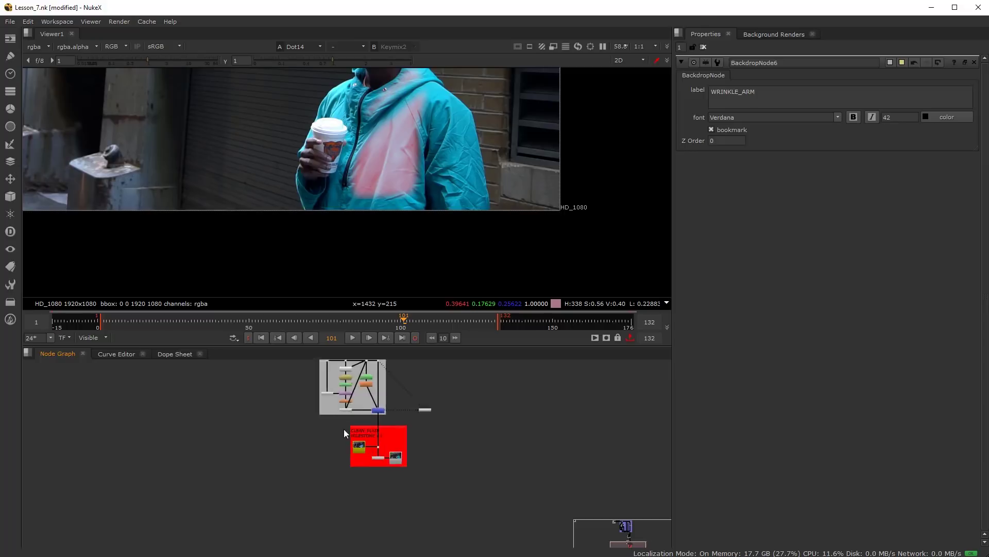
left_click(150, 22)
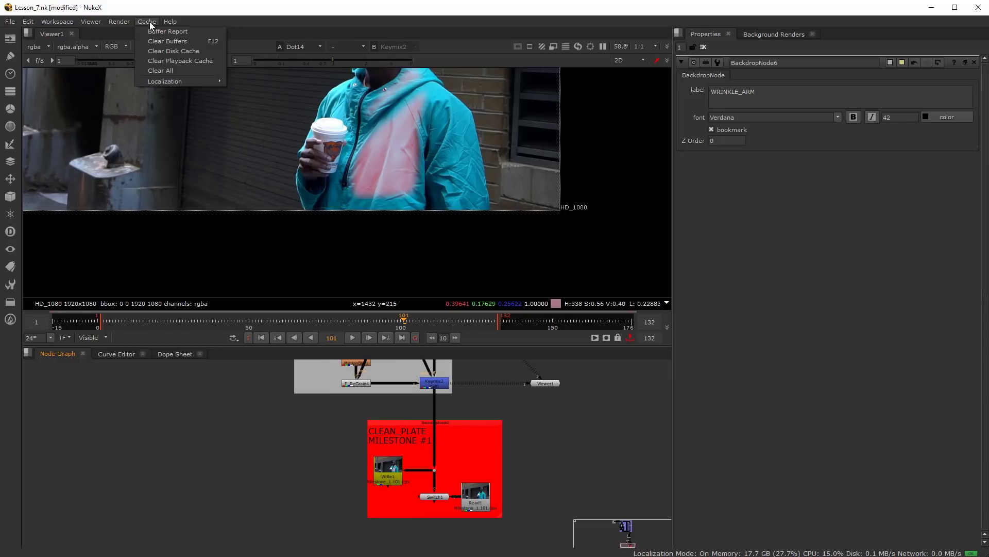
left_click(162, 69)
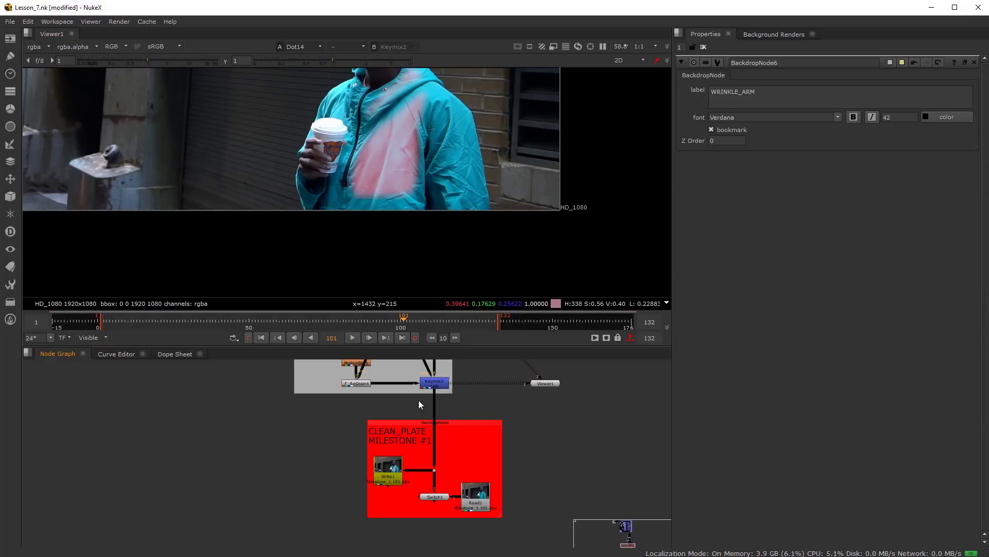
- Go to frame 97 to check the jacket fix in the viewer
scroll(389, 435, "down", 2)
middle_click_drag(356, 373, 362, 442)
scroll(362, 442, "up", 3)
scroll(362, 442, "up", 1)
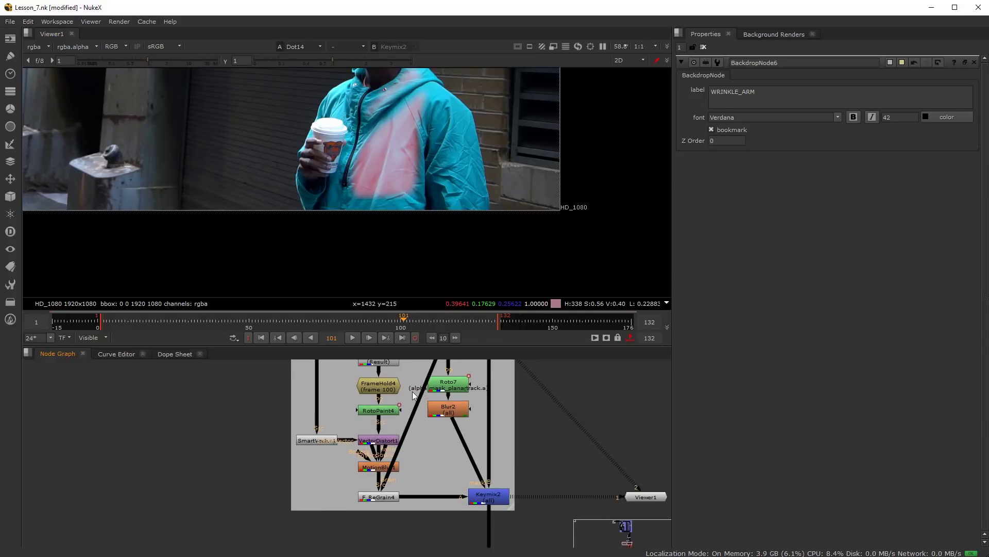
scroll(401, 487, "down", 3)
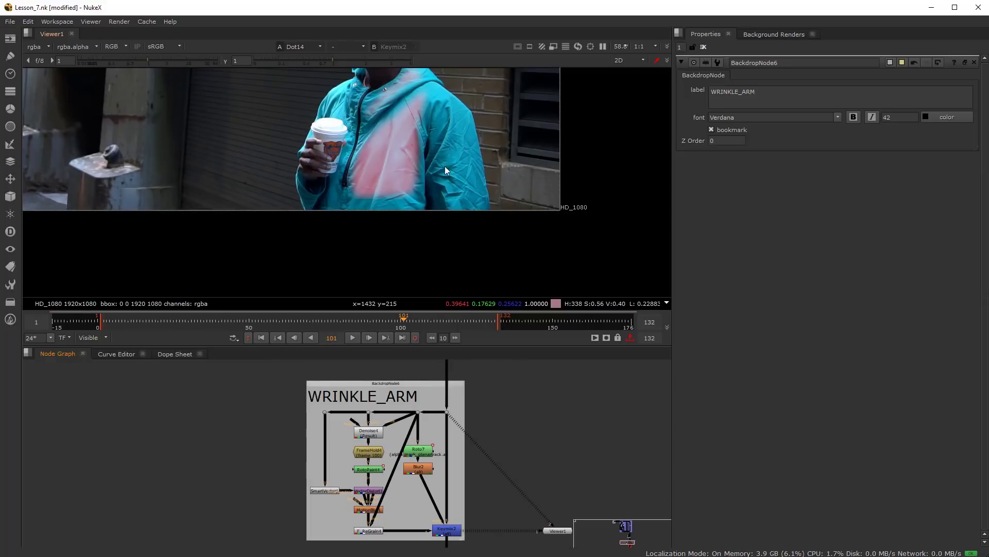
left_click(390, 320)
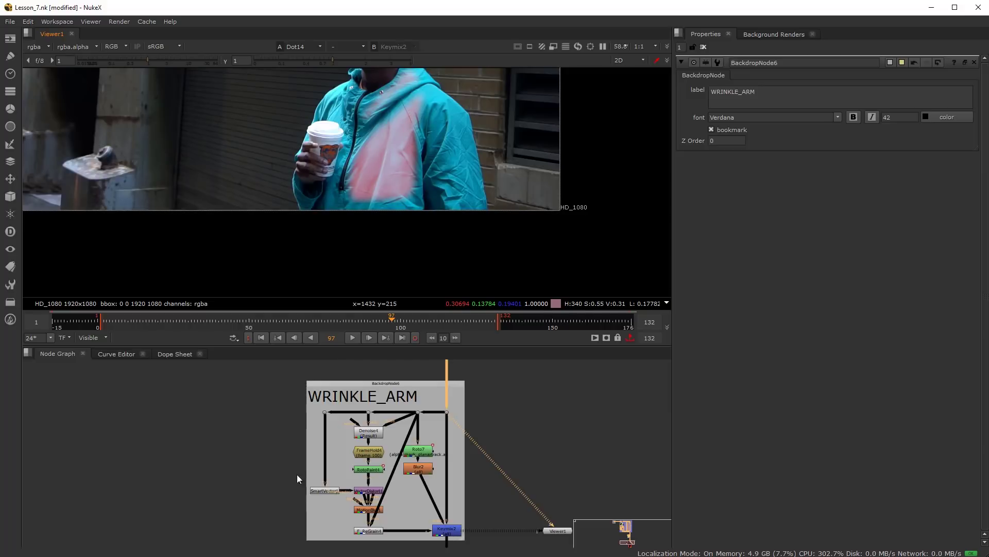
- Delete the Mask_Check_Grade node between RotoPaint3 and CornerPin2D2 in the Planar_Jacket_Fix setup
scroll(297, 475, "down", 1)
middle_click_drag(301, 371, 234, 541)
middle_click_drag(235, 420, 252, 258)
scroll(322, 438, "down", 6)
scroll(322, 438, "down", 3)
middle_click_drag(299, 418, 298, 394)
scroll(327, 470, "up", 11)
scroll(287, 494, "up", 4)
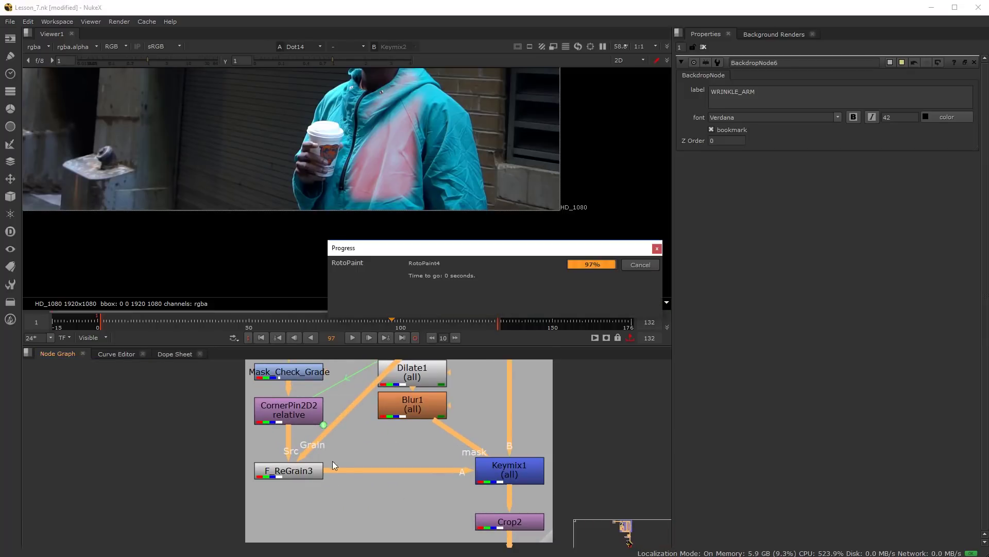
scroll(334, 458, "down", 2)
scroll(318, 416, "up", 4)
left_click(308, 417)
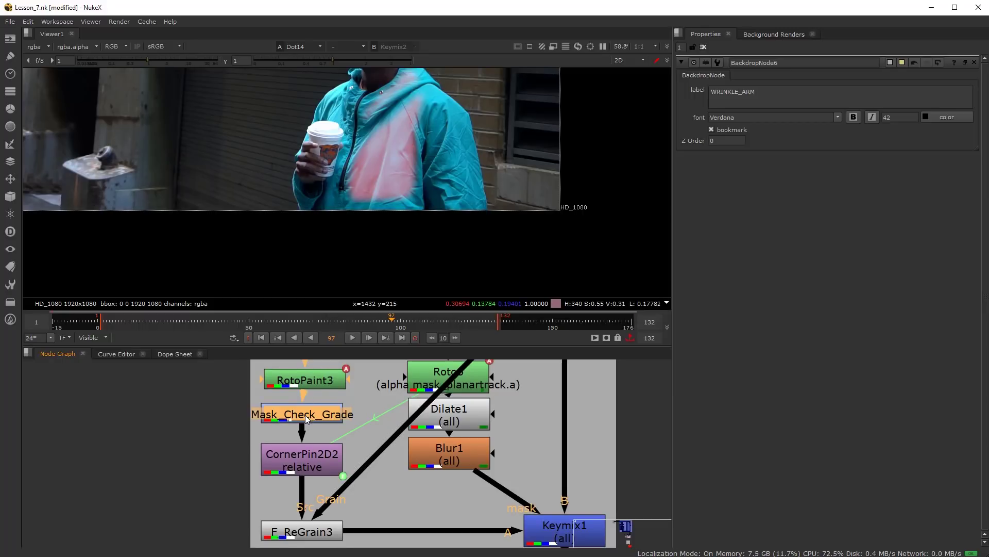
key("Delete")
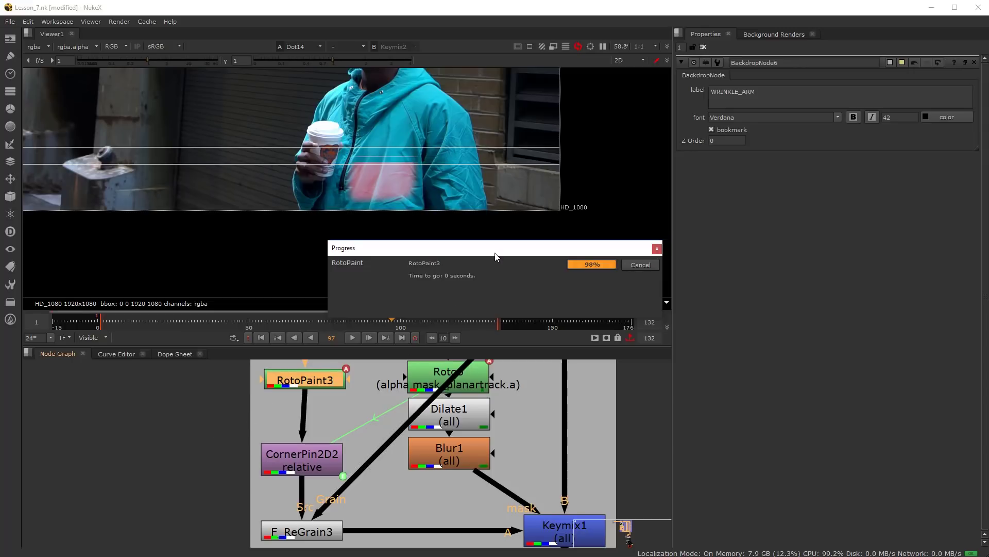
- Move the CLEAN_PLATE MILESTONE #1 backdrop slightly closer to the WRINKLE_ARM backdrop
scroll(248, 434, "down", 7)
middle_click_drag(233, 484, 216, 387)
middle_click_drag(255, 466, 283, 384)
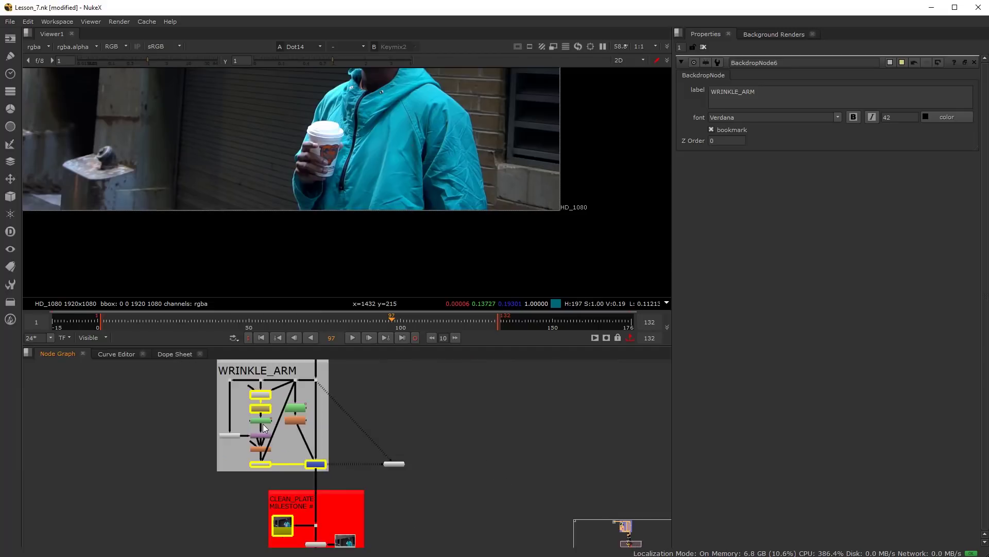
scroll(212, 421, "down", 3)
scroll(257, 463, "up", 6)
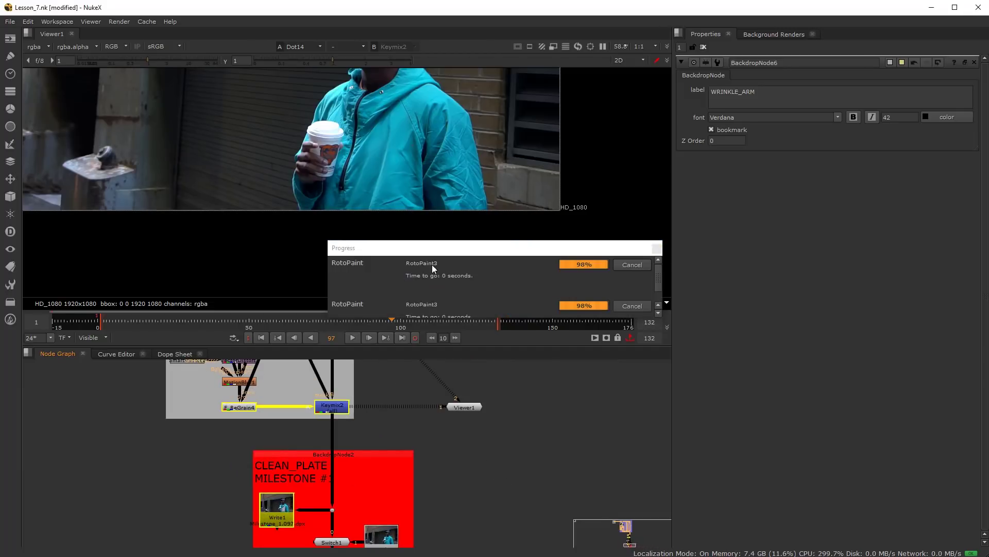
scroll(382, 479, "down", 2)
scroll(353, 479, "up", 4)
left_click_drag(363, 442, 364, 424)
- Open the Write1 node's properties and check its render settings for frames 1-132 without starting a render
scroll(367, 457, "down", 3)
scroll(369, 498, "up", 3)
left_click(256, 456)
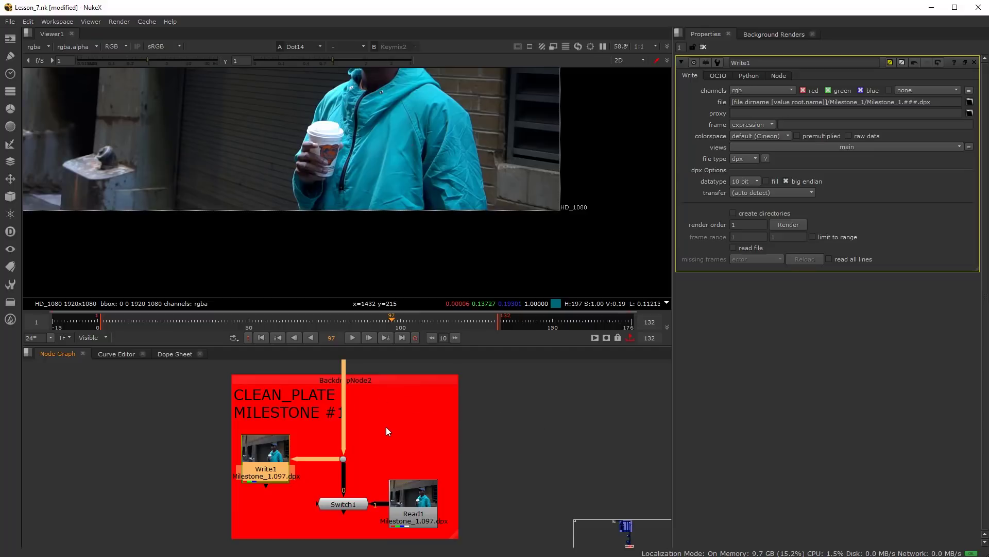
left_click(413, 435)
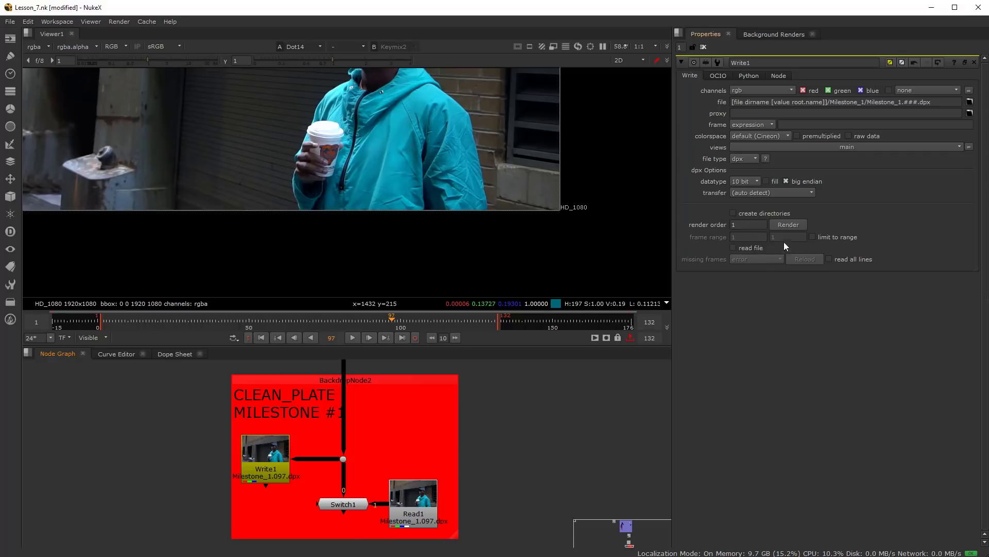
left_click(788, 225)
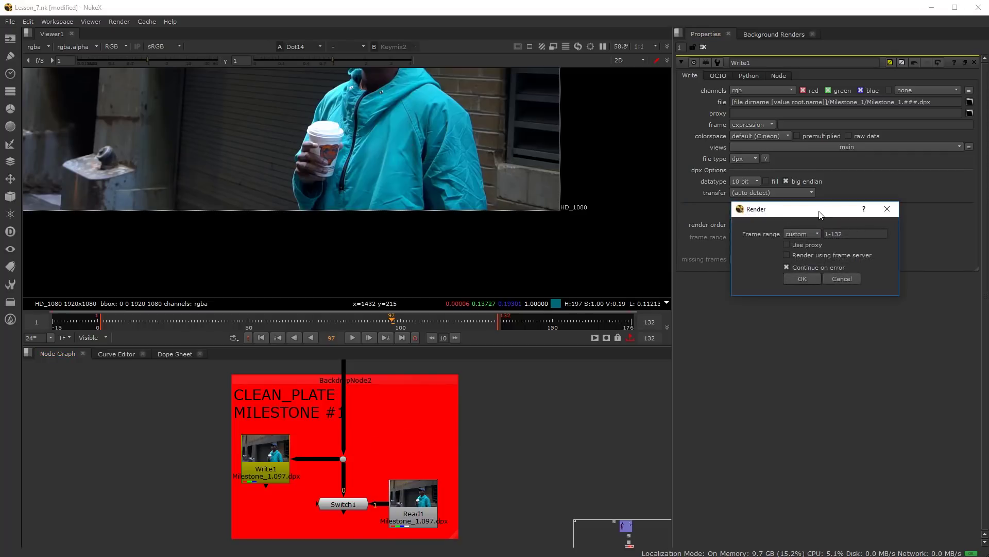
left_click(840, 277)
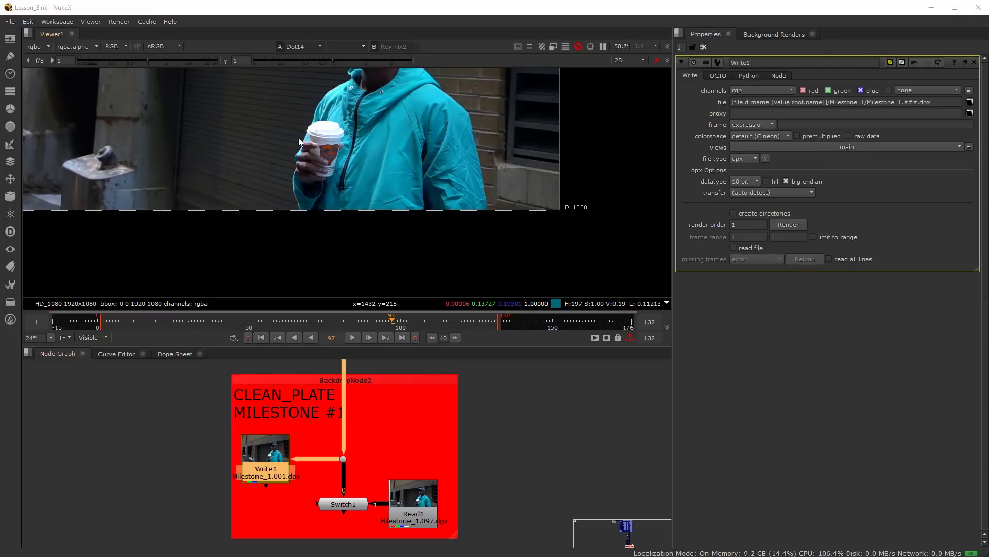
- Set the comp disk cache size to 20 GB and the rotopaint cache size to 19 GB in the caching preferences
left_click(27, 21)
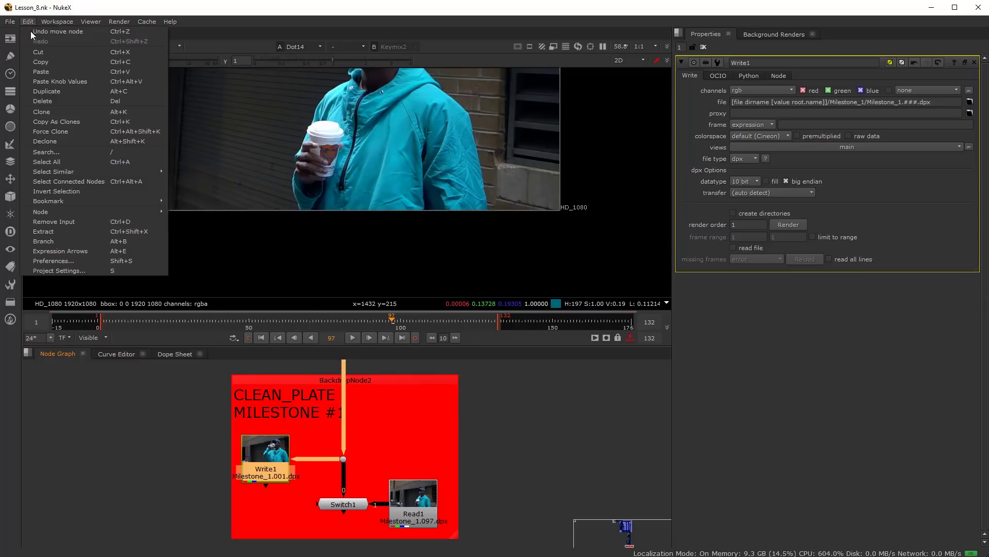
left_click(89, 259)
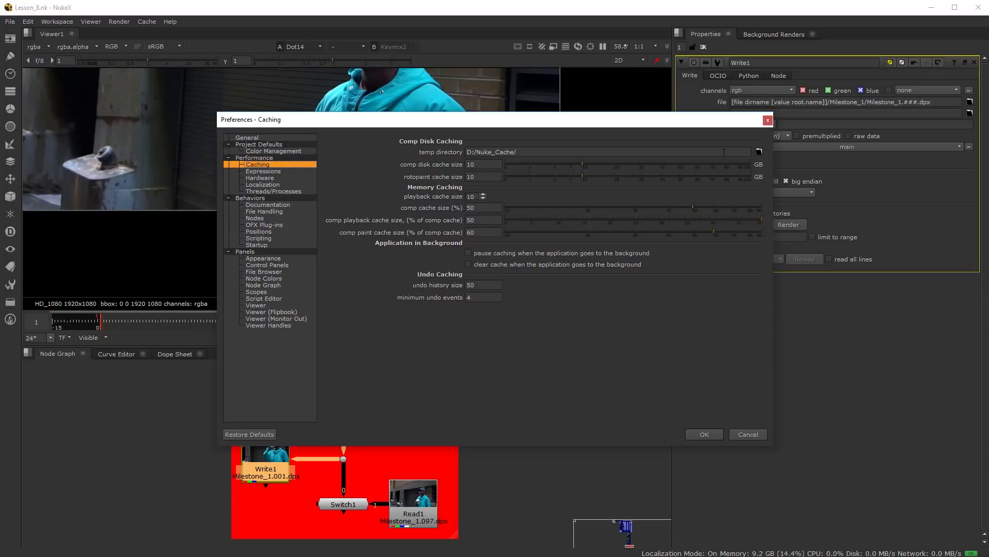
left_click(616, 164)
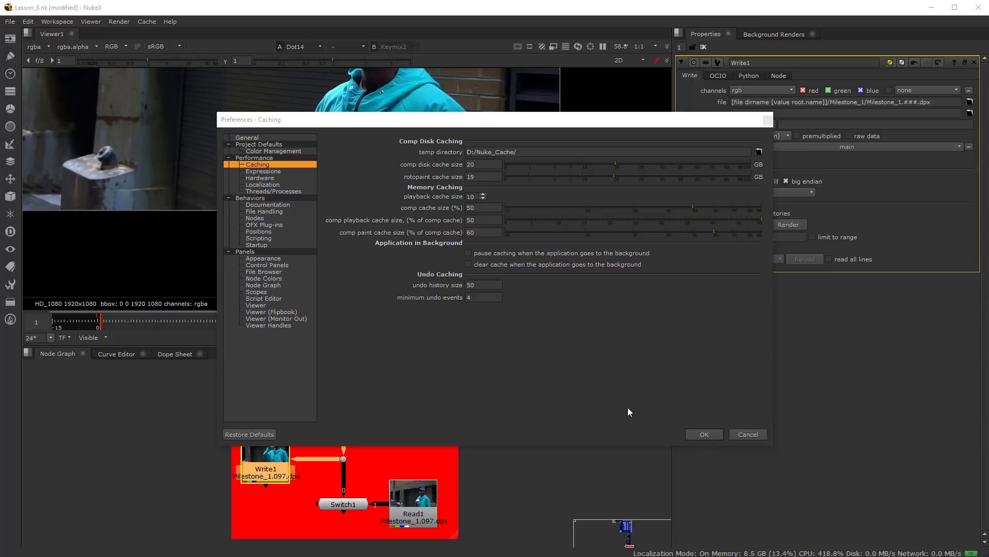
left_click(707, 433)
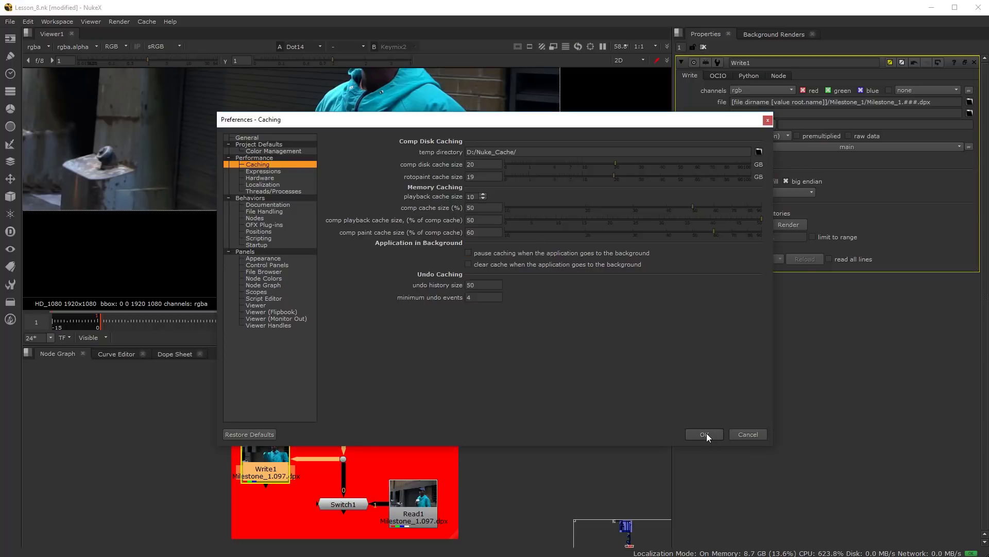
left_click(704, 434)
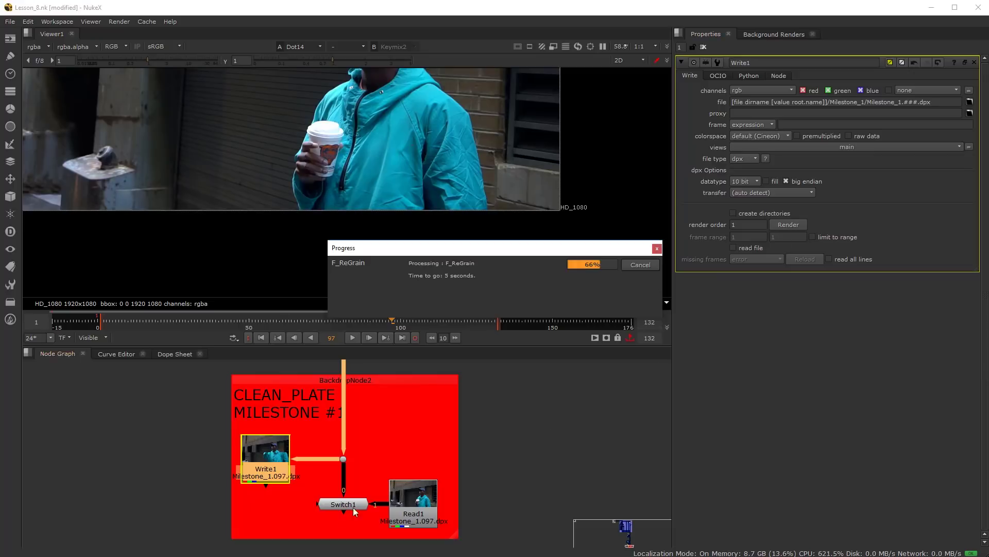
- Render Write1 over the custom frame range 1-132
left_click(783, 226)
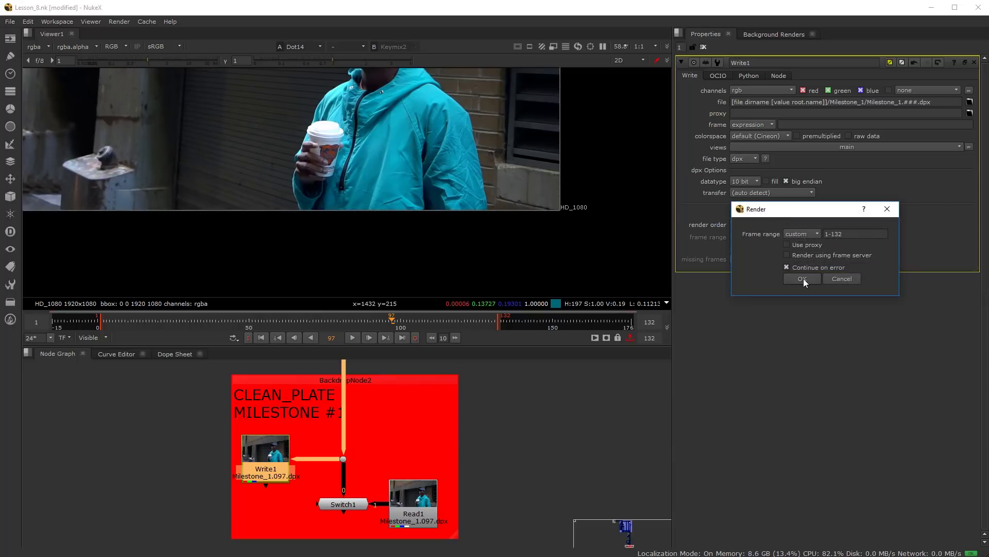
left_click(803, 278)
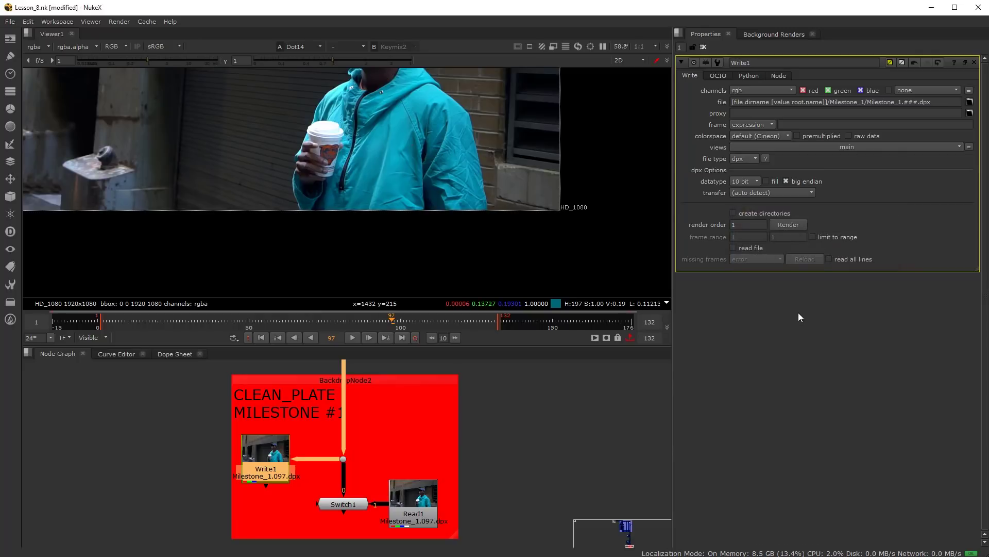